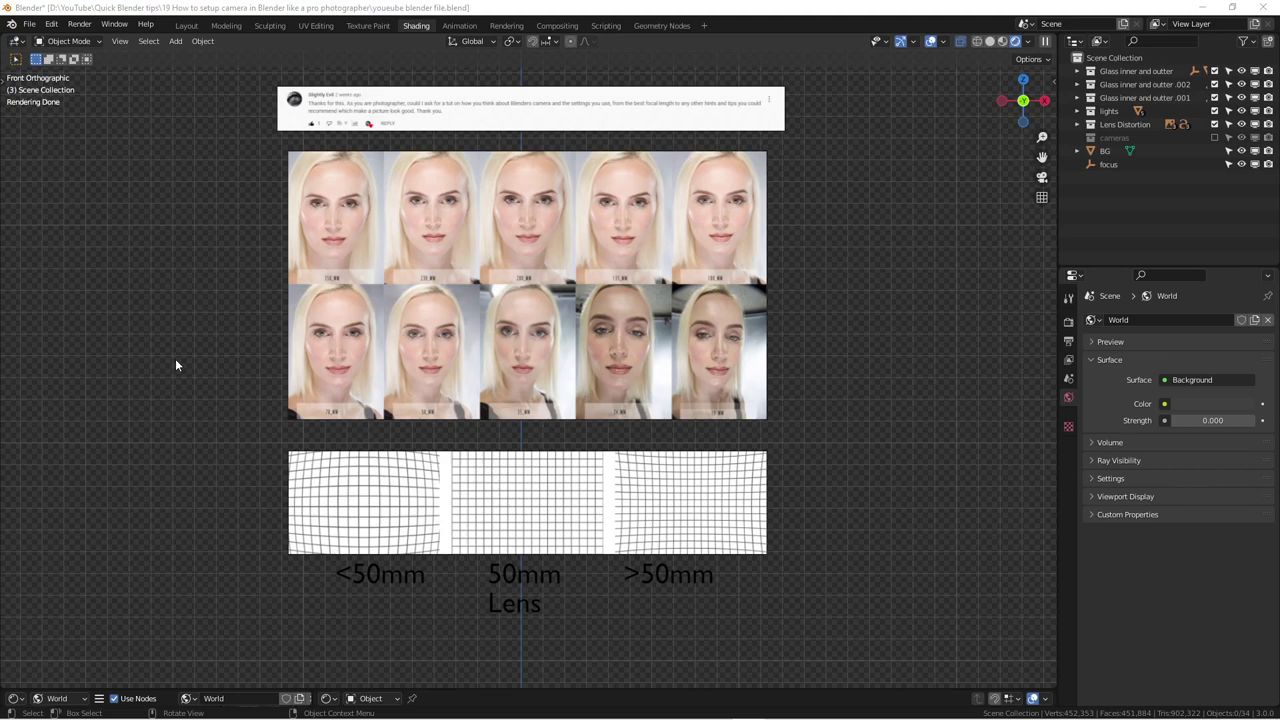
Step: Read the viewer comment above the portraits in front view, checking what it asks about camera settings and focal length
middle_drag(208, 276, 208, 308)
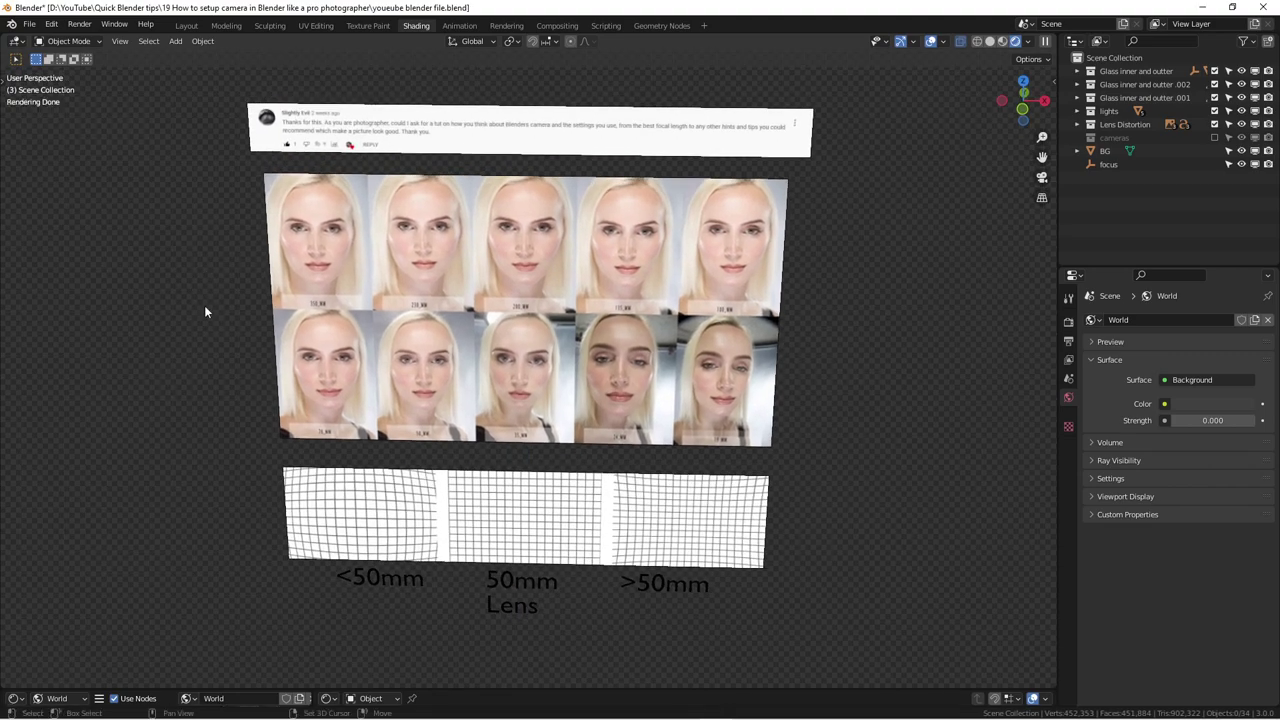
scroll(208, 271, up, 3)
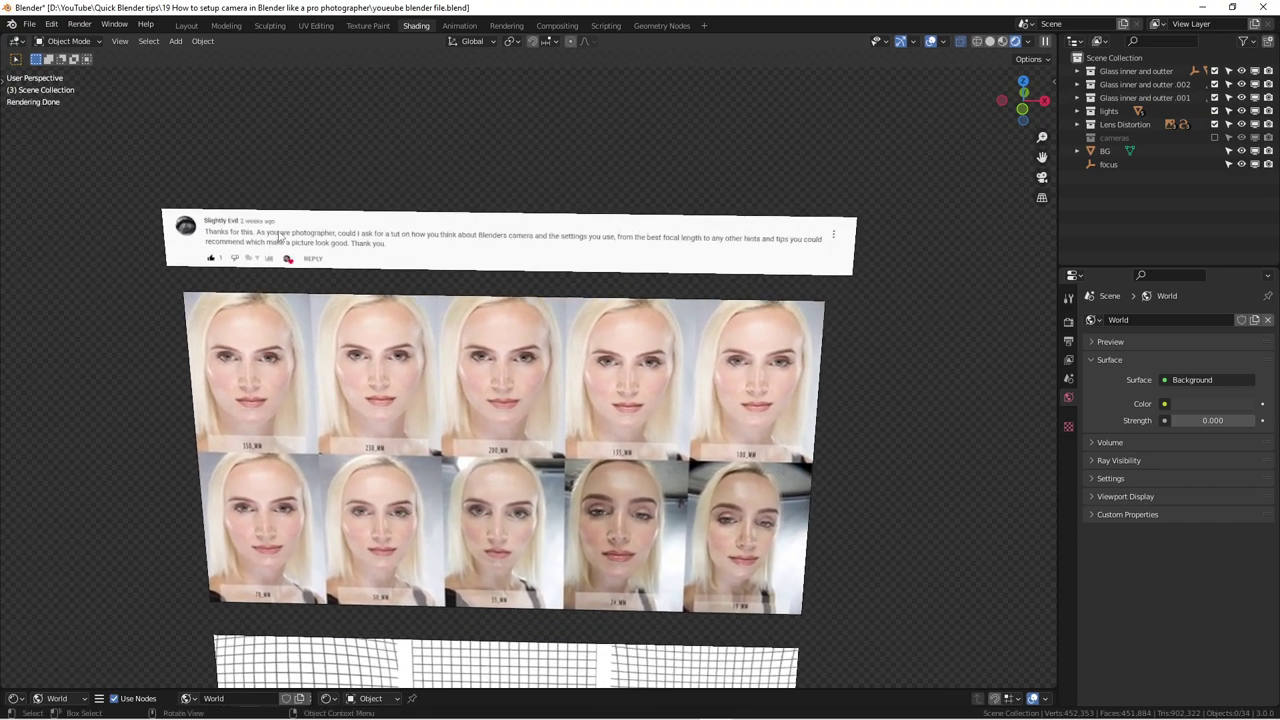
key(KP_1)
scroll(360, 183, up, 2)
shift+middle_drag(428, 187, 393, 192)
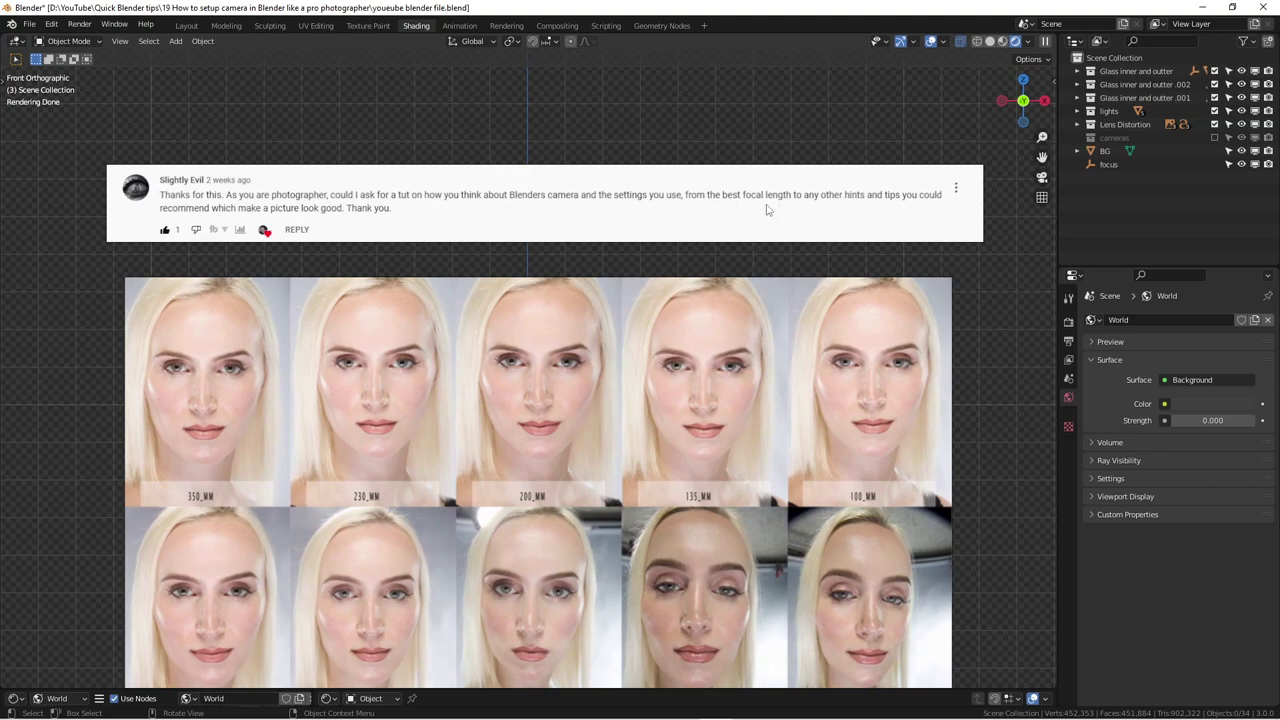
scroll(645, 232, down, 4)
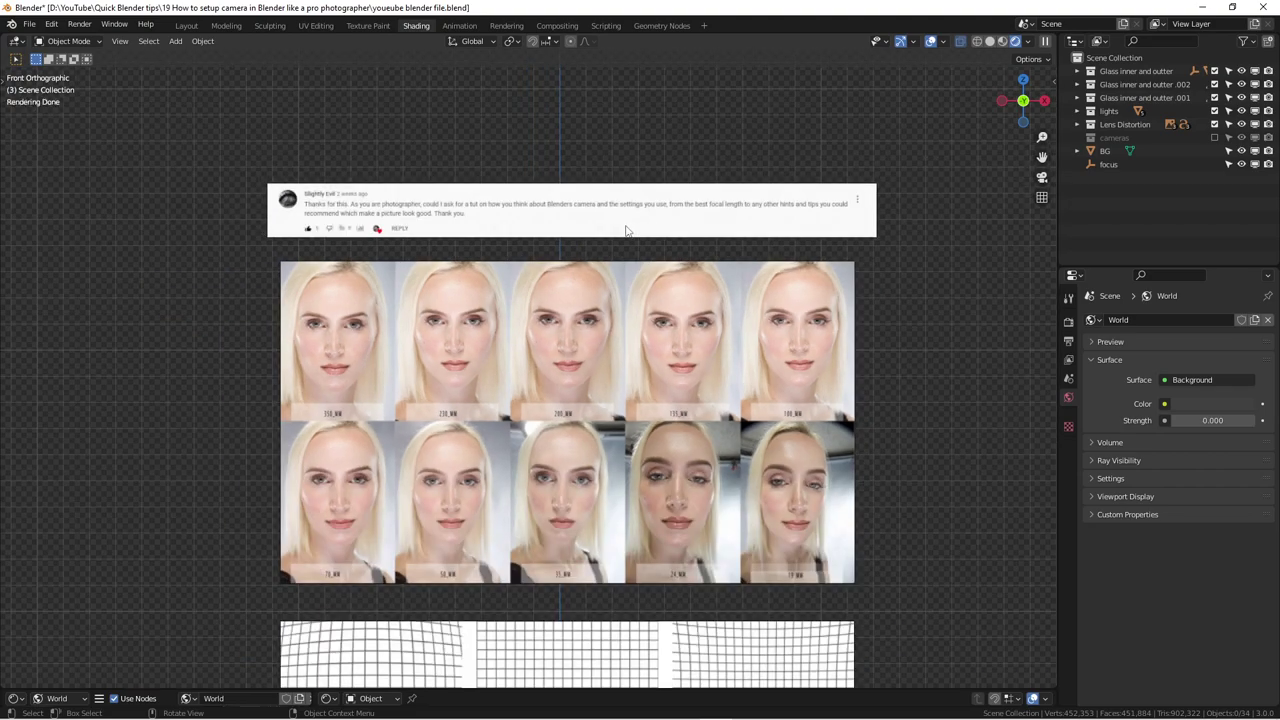
shift+middle_drag(640, 322, 615, 239)
scroll(602, 273, up, 1)
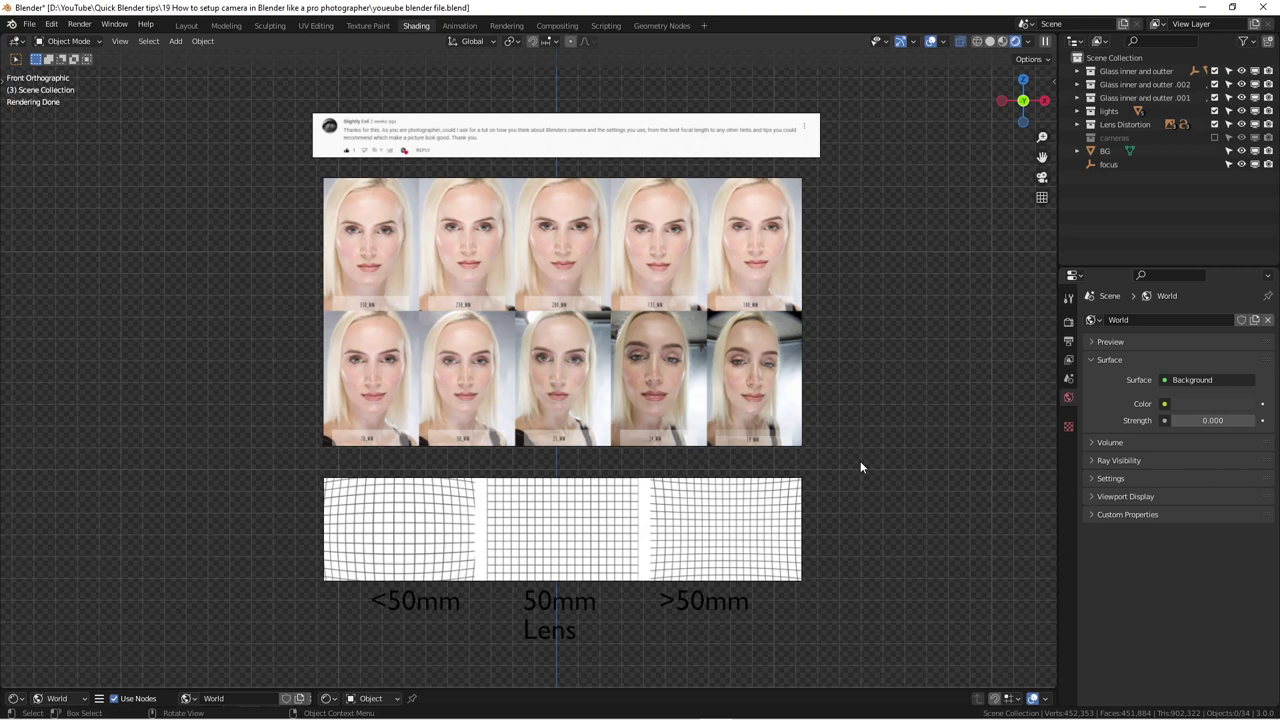
Step: Examine the three grid distortion charts and their labels for lenses below 50 mm, at 50 mm and above 50 mm
shift+middle_drag(834, 463, 836, 342)
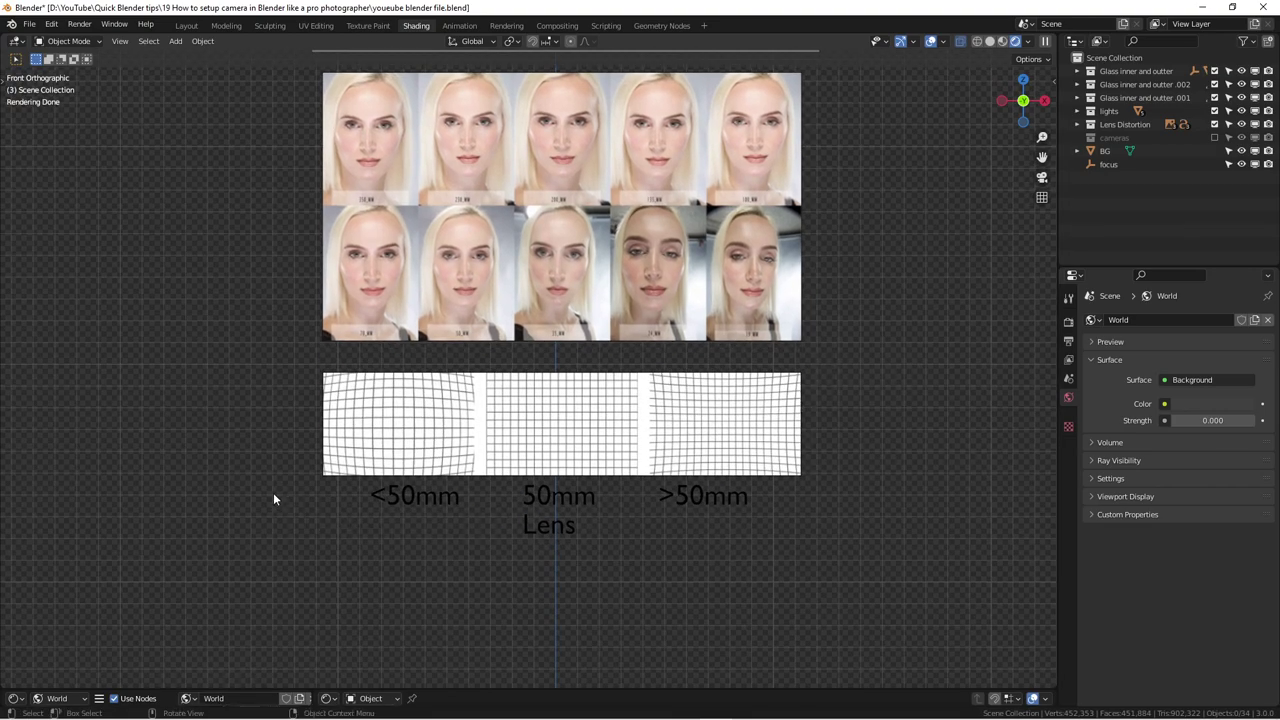
drag(273, 492, 835, 586)
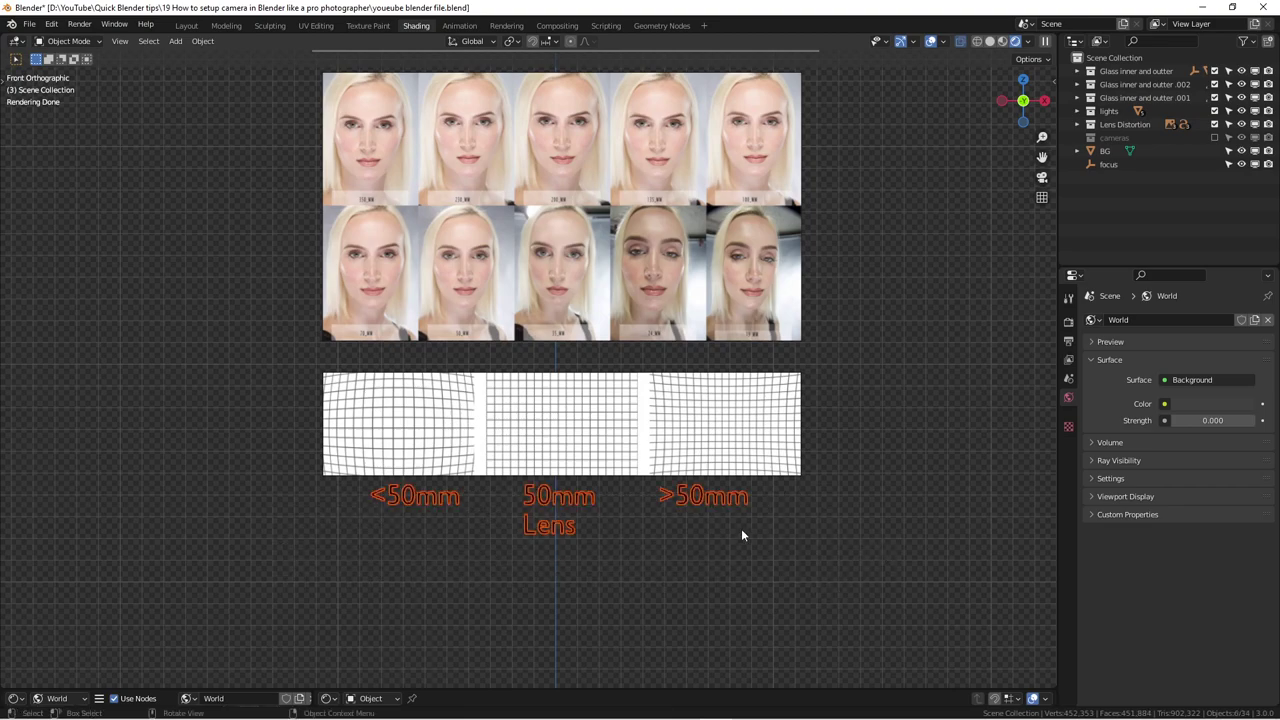
scroll(741, 536, up, 1)
click(524, 498)
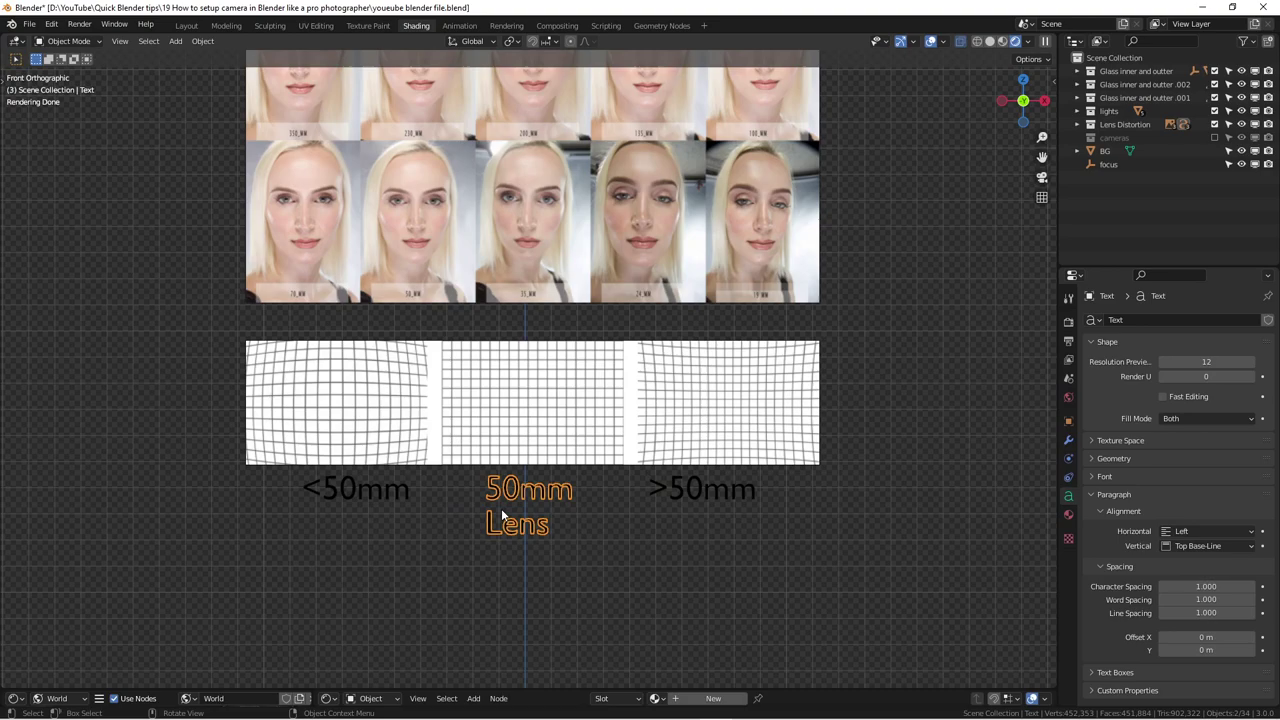
scroll(549, 504, down, 1)
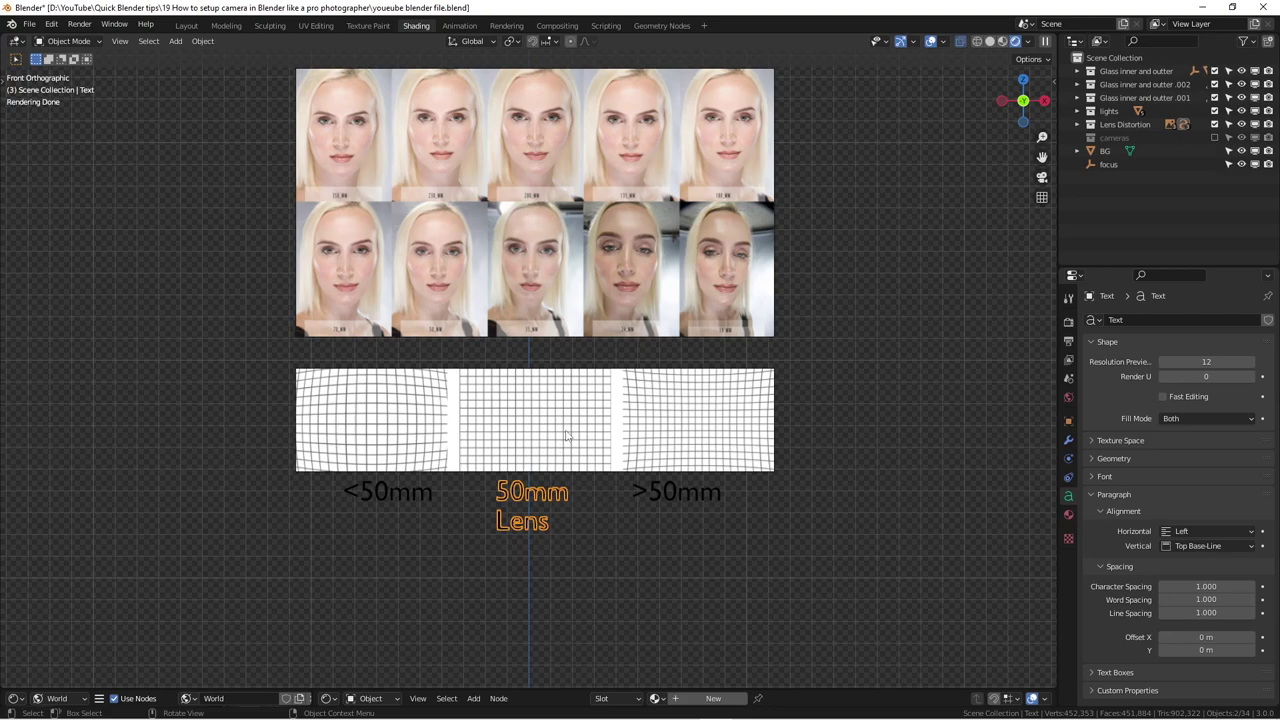
shift+middle_drag(565, 435, 554, 491)
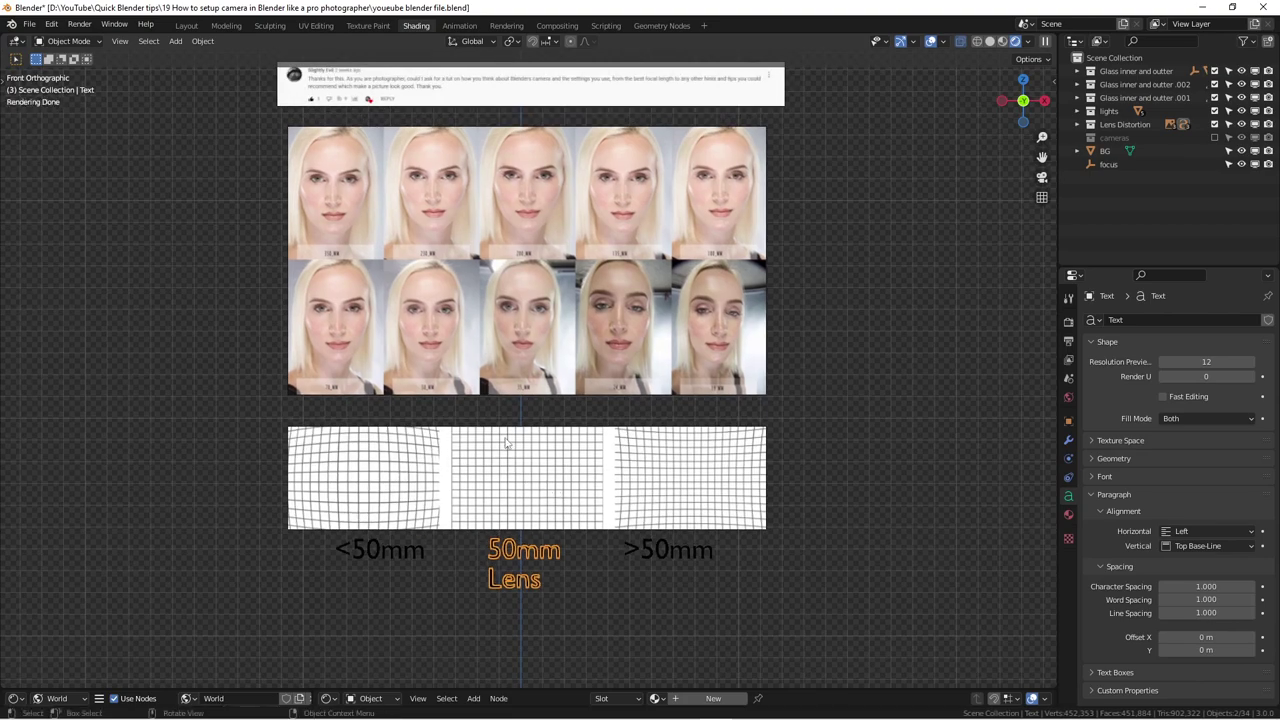
Step: Select the portrait reference image and compare the face's proportions across the focal lengths from 350 mm down to 19 mm
click(645, 222)
shift+middle_drag(813, 238, 885, 306)
scroll(777, 299, up, 2)
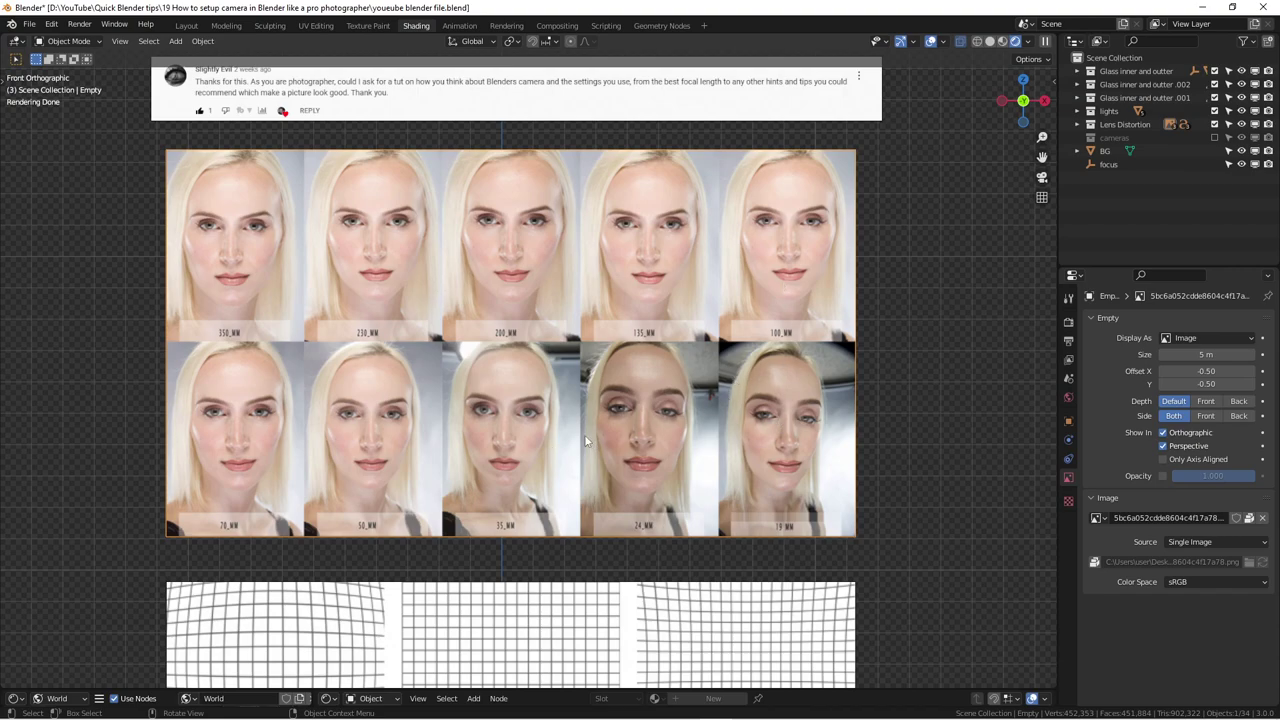
scroll(608, 477, up, 1)
click(765, 543)
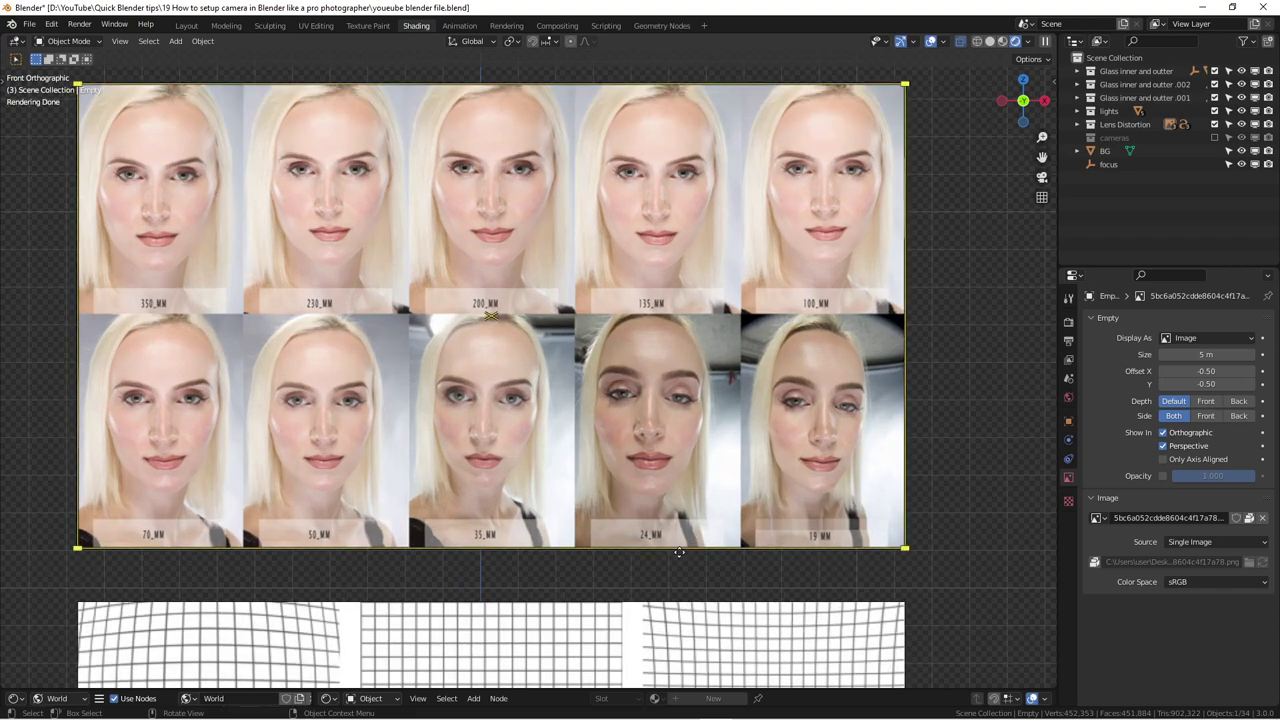
click(883, 505)
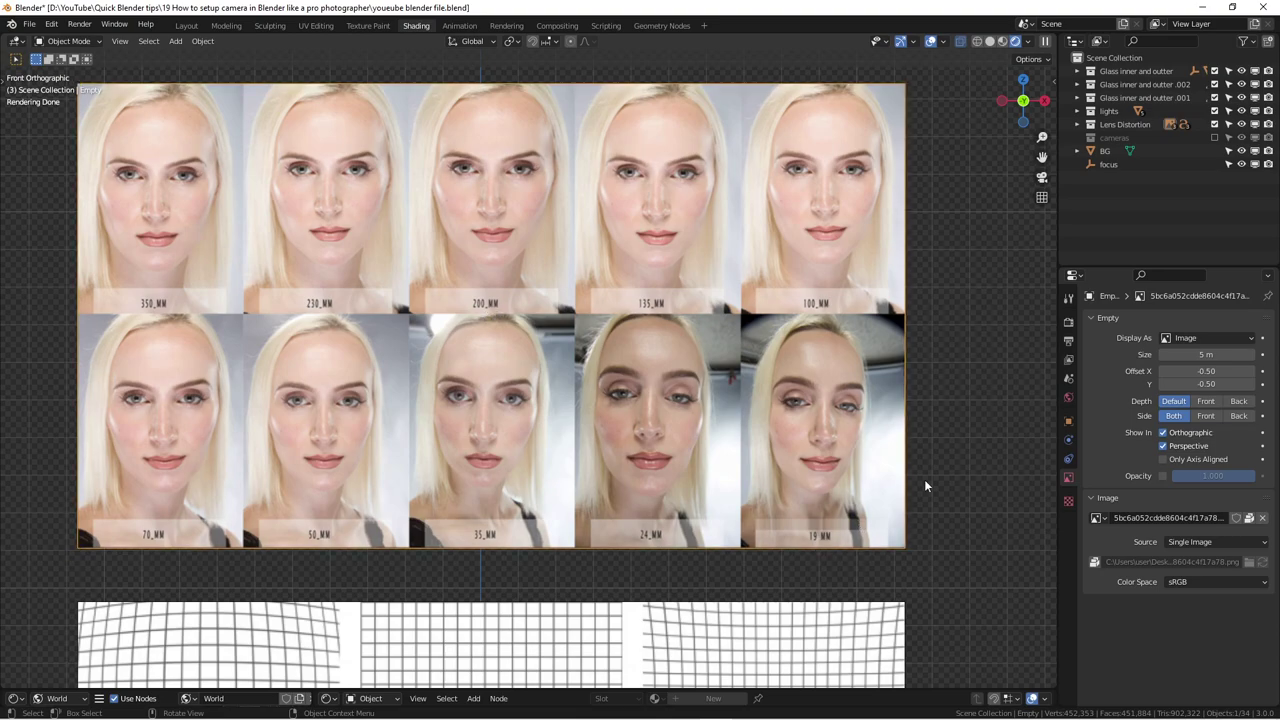
shift+middle_drag(304, 579, 318, 508)
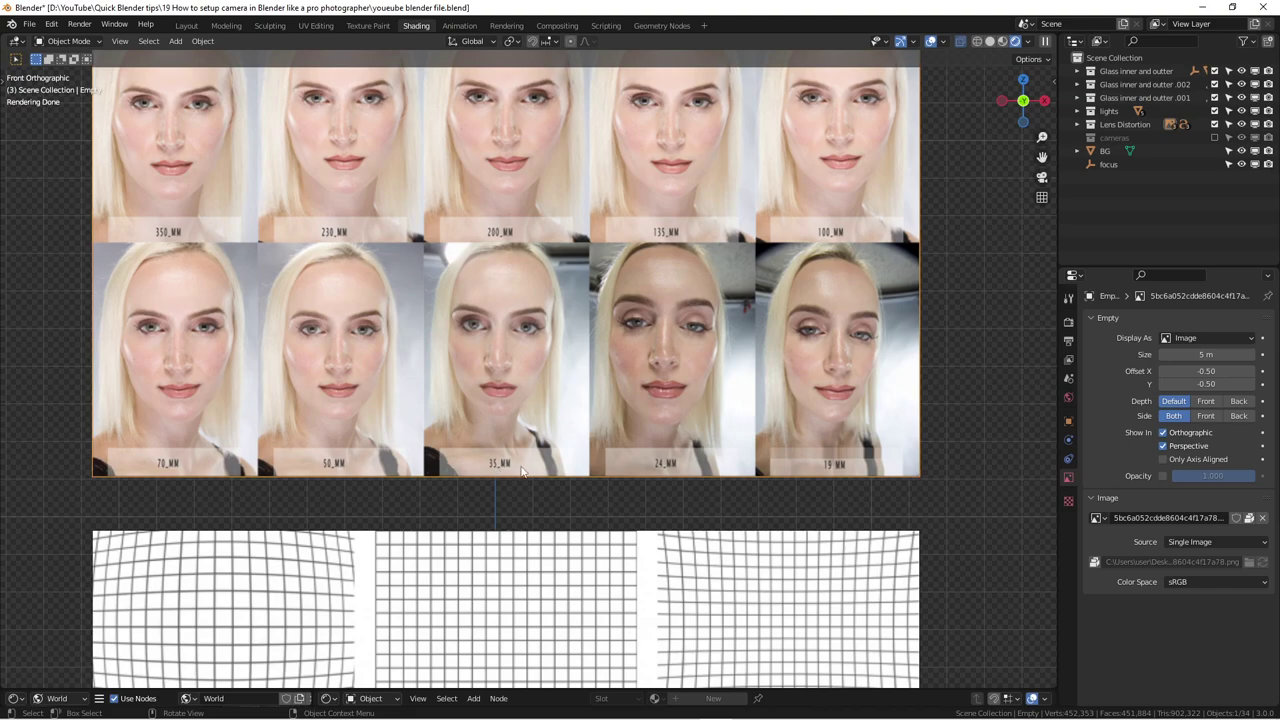
scroll(824, 421, down, 1)
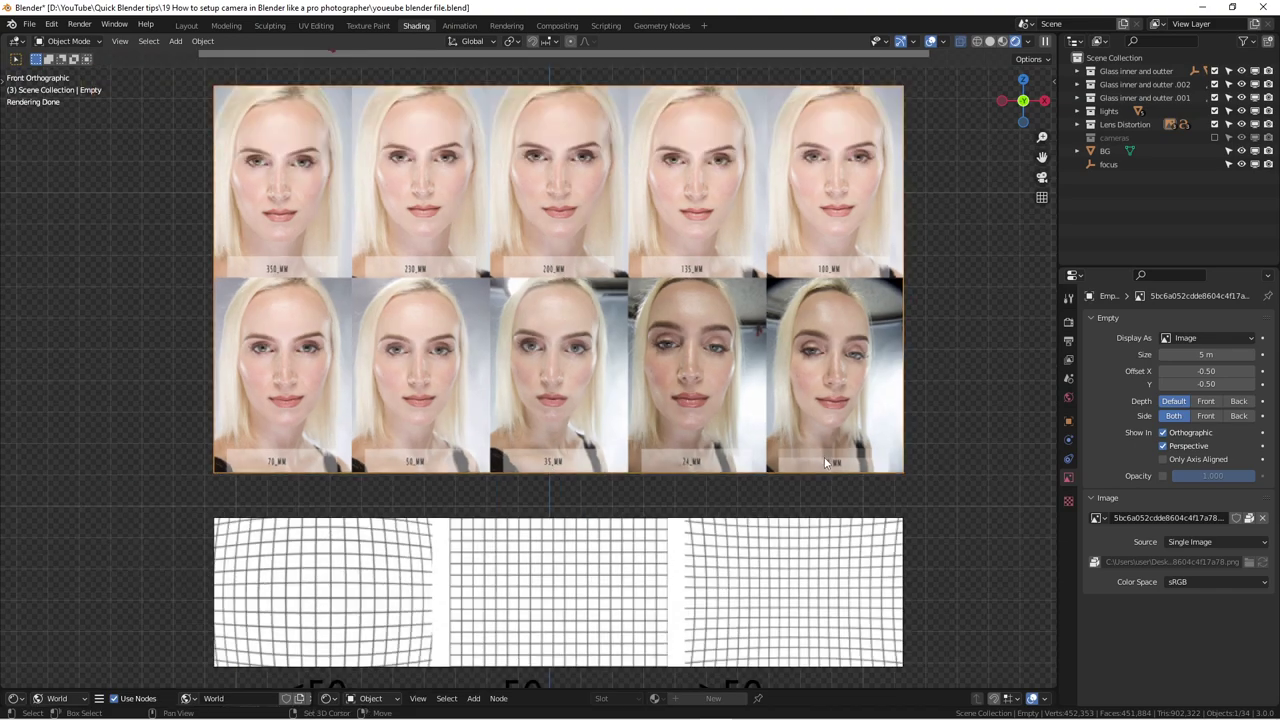
shift+middle_drag(824, 421, 826, 395)
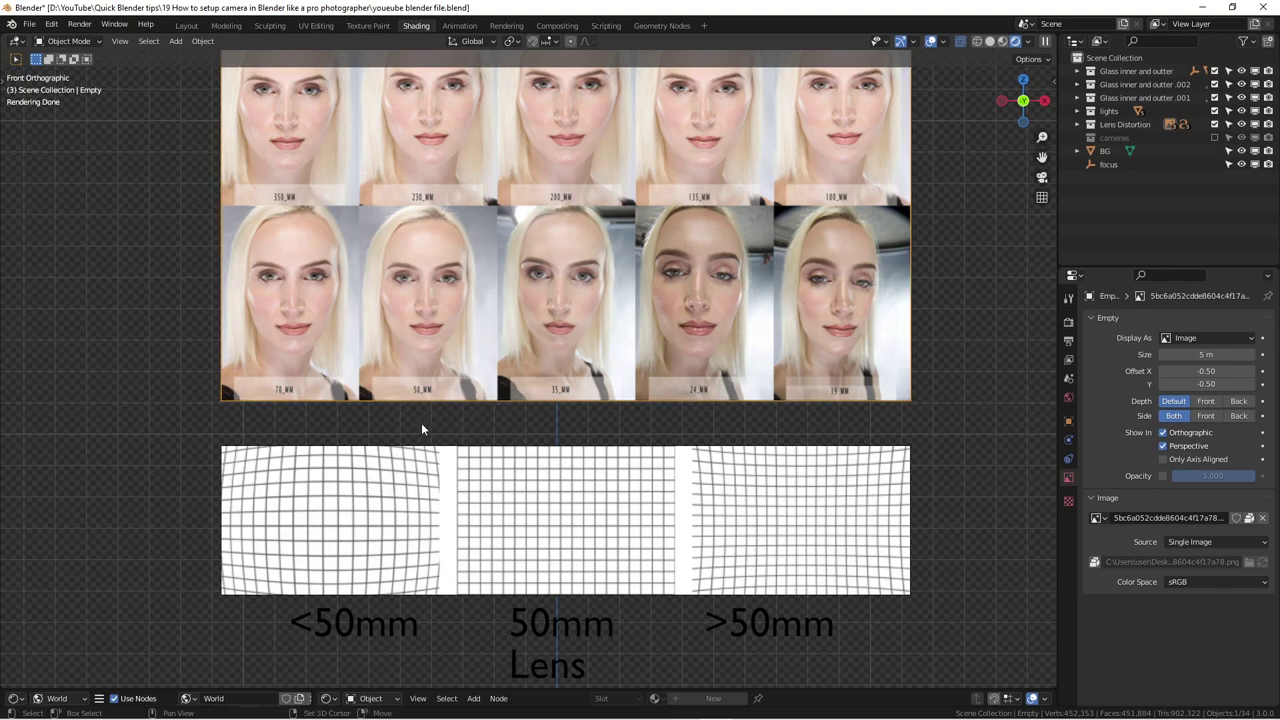
Step: Examine the 135 mm and 100 mm portraits closely and compare them with the wide-angle portraits in the row below
shift+middle_drag(423, 430, 425, 520)
scroll(425, 520, up, 3)
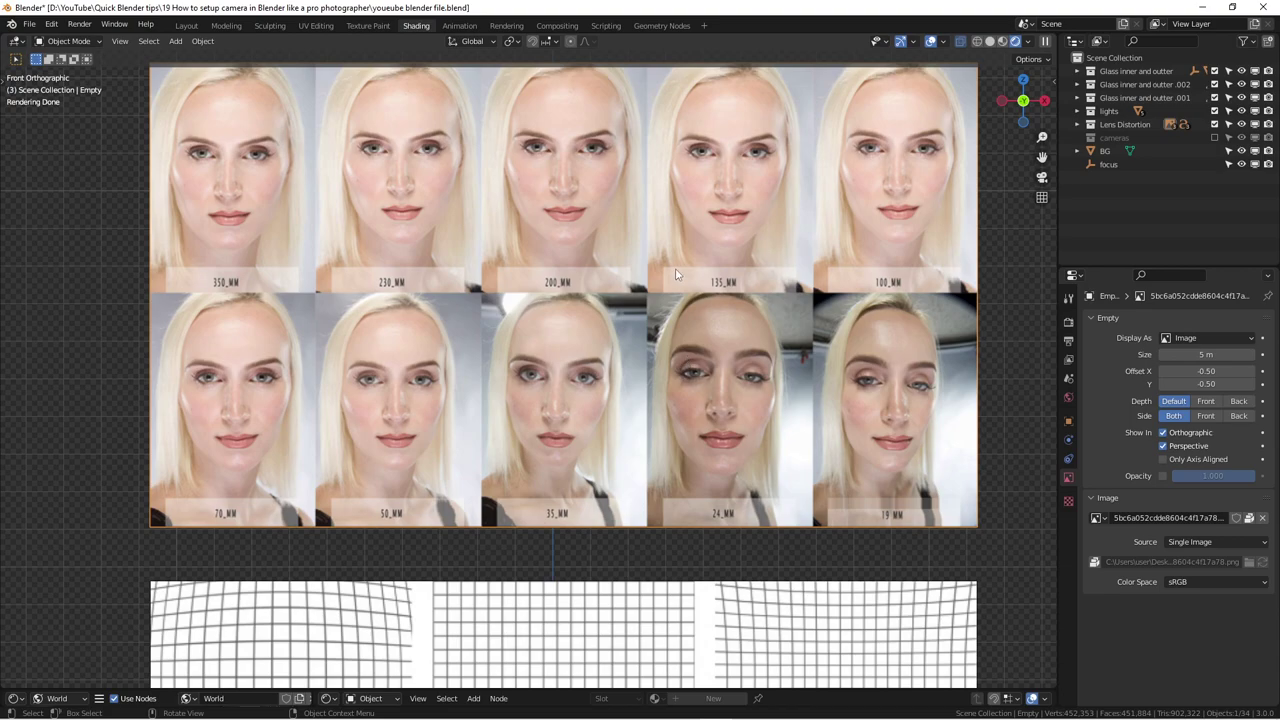
scroll(672, 275, down, 1)
shift+middle_drag(650, 278, 609, 274)
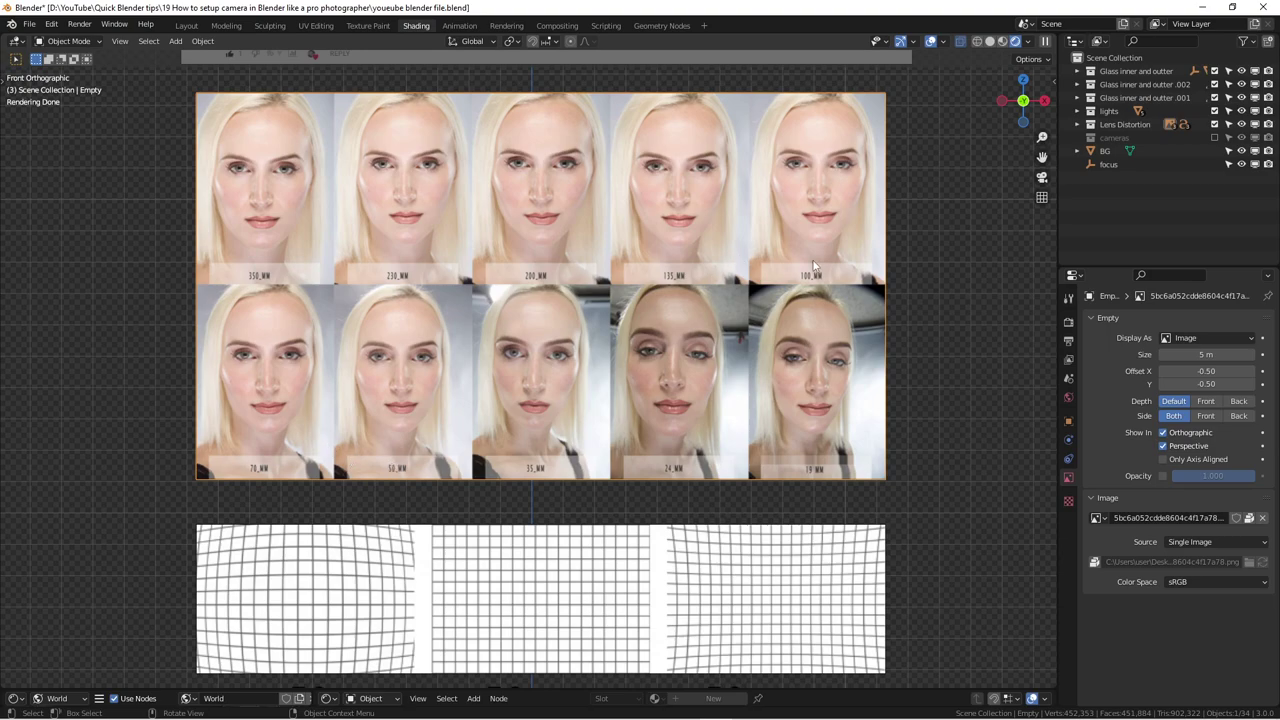
scroll(810, 278, up, 1)
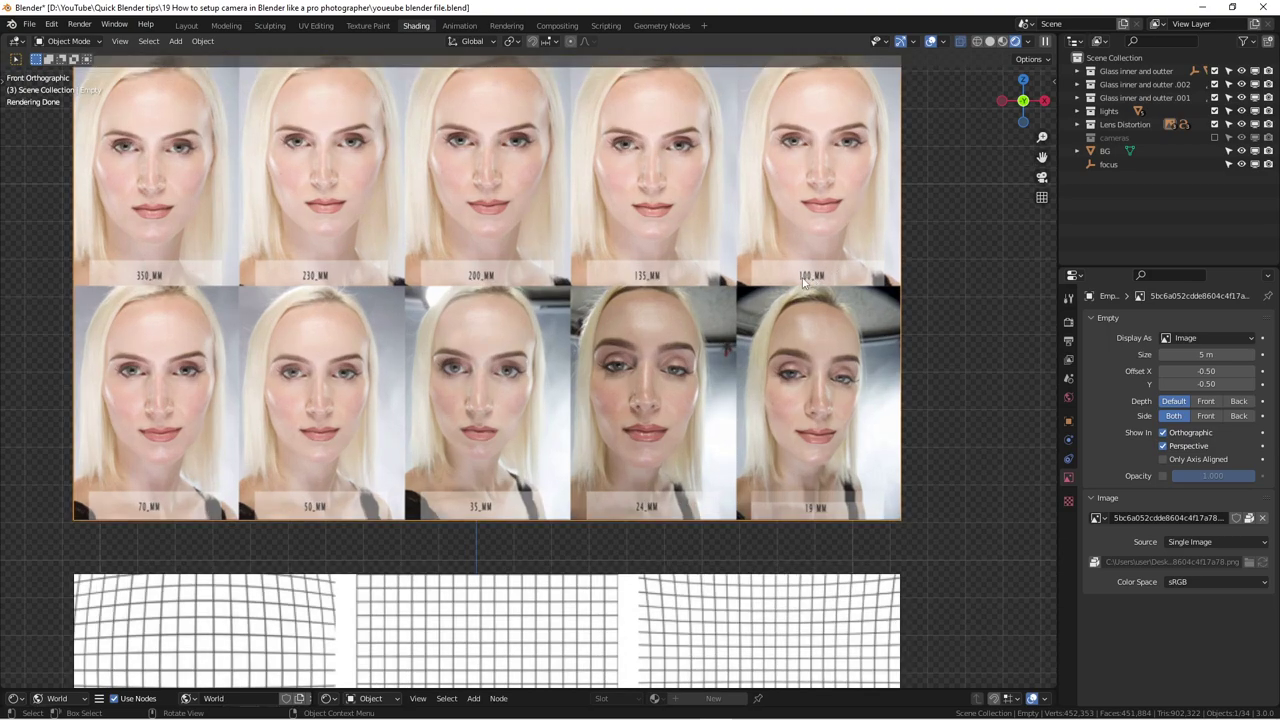
scroll(810, 280, down, 1)
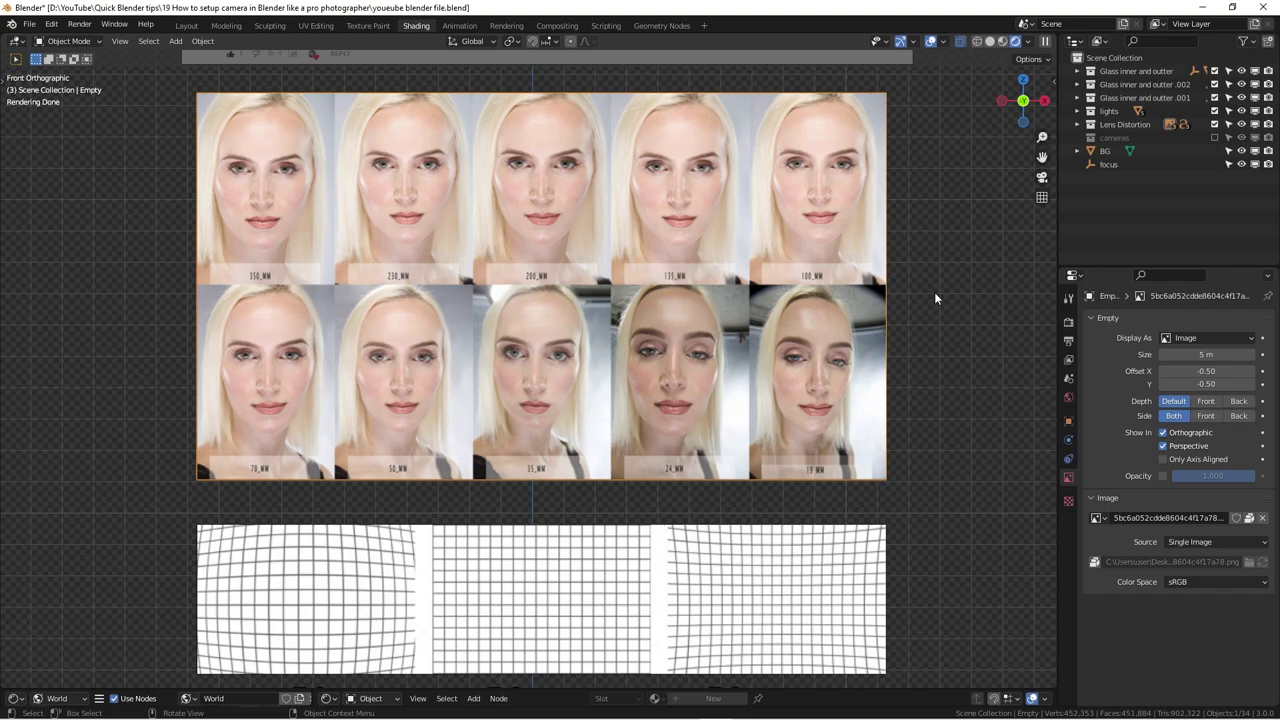
scroll(934, 292, down, 1)
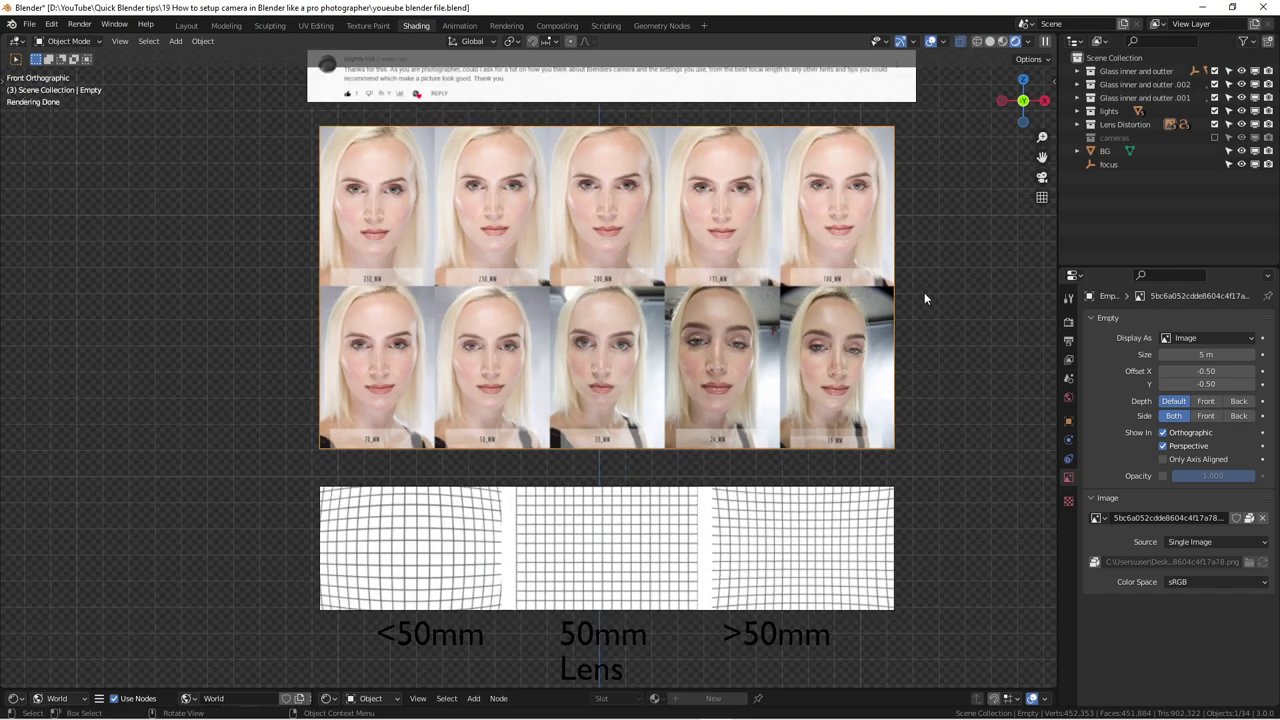
shift+middle_drag(922, 292, 843, 276)
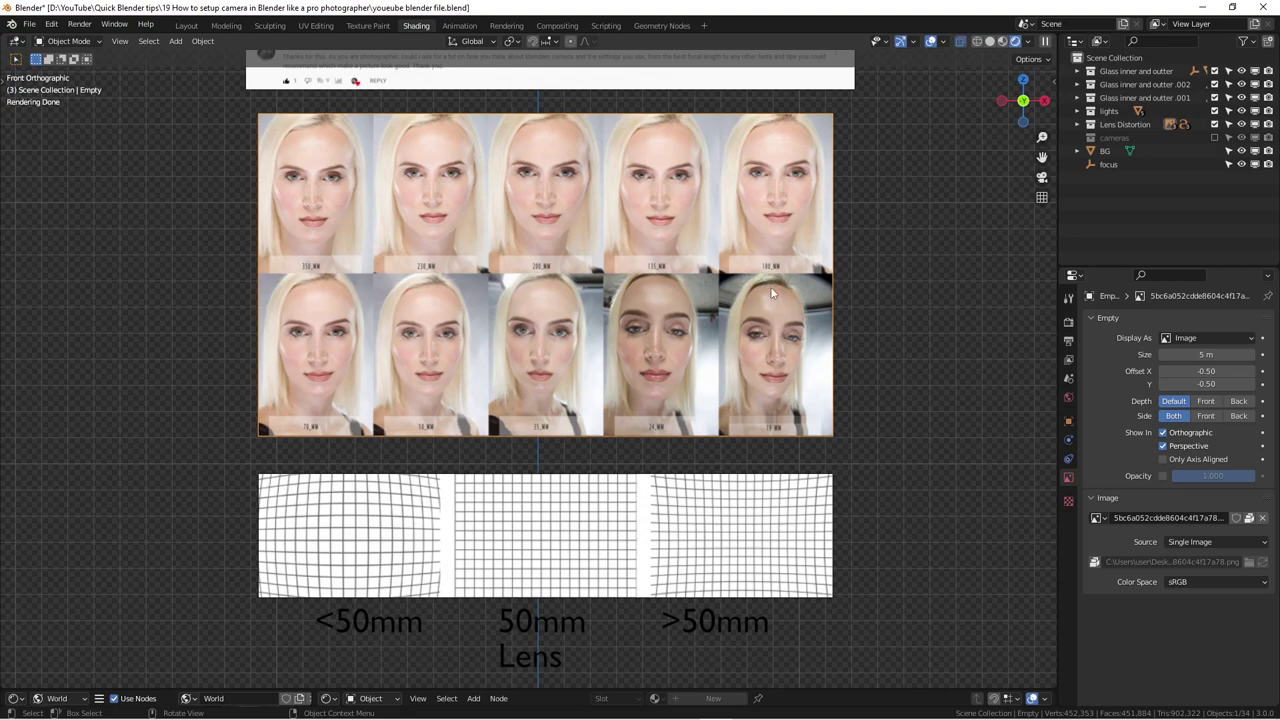
scroll(880, 298, down, 1)
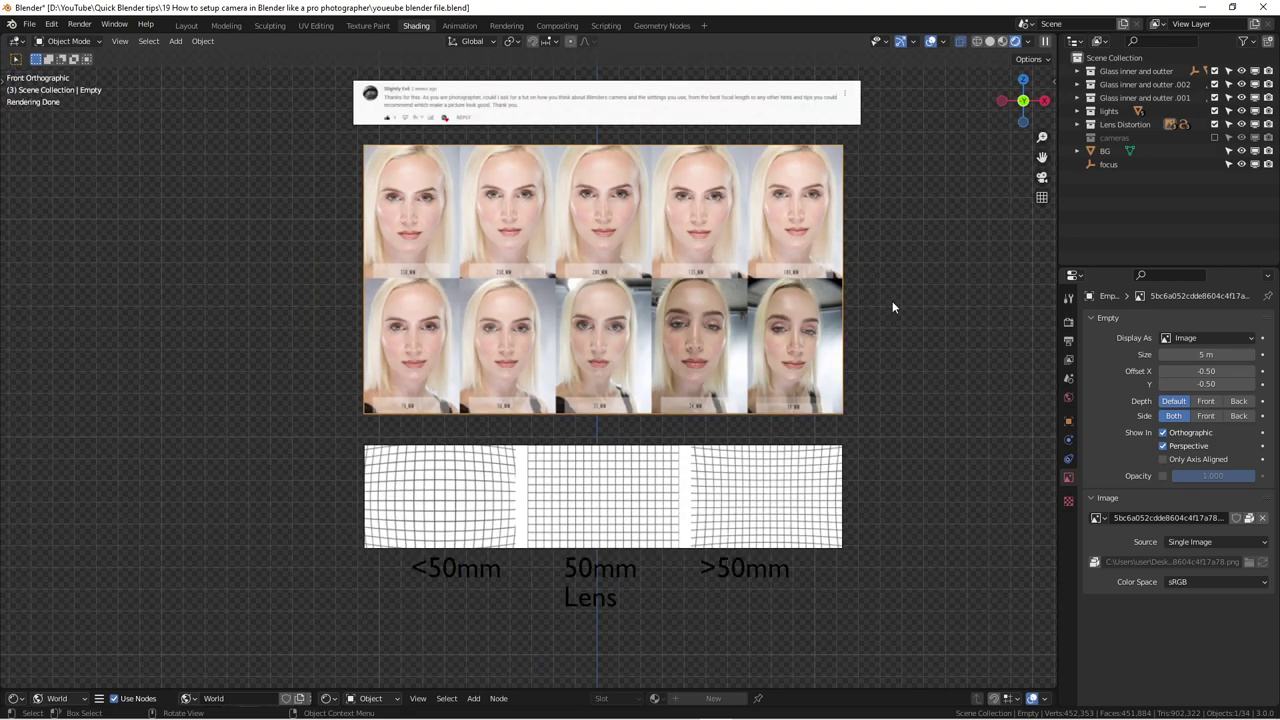
shift+middle_drag(880, 297, 815, 294)
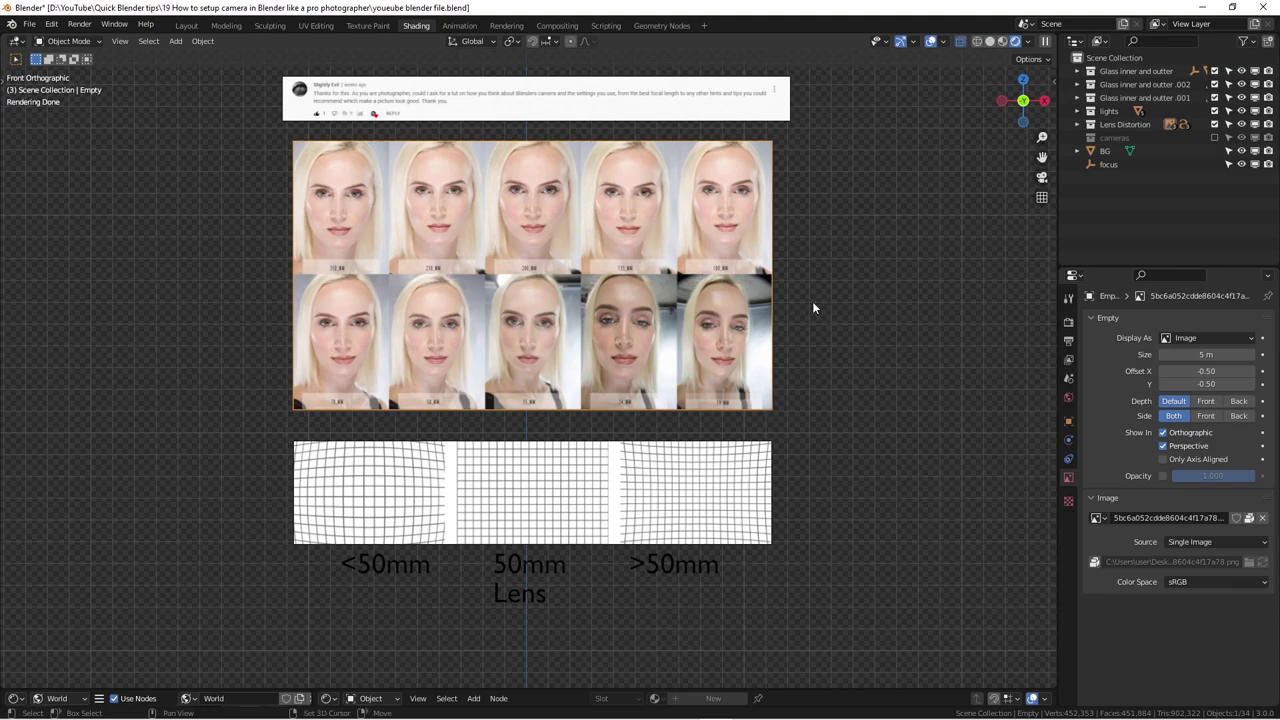
shift+middle_drag(813, 303, 819, 312)
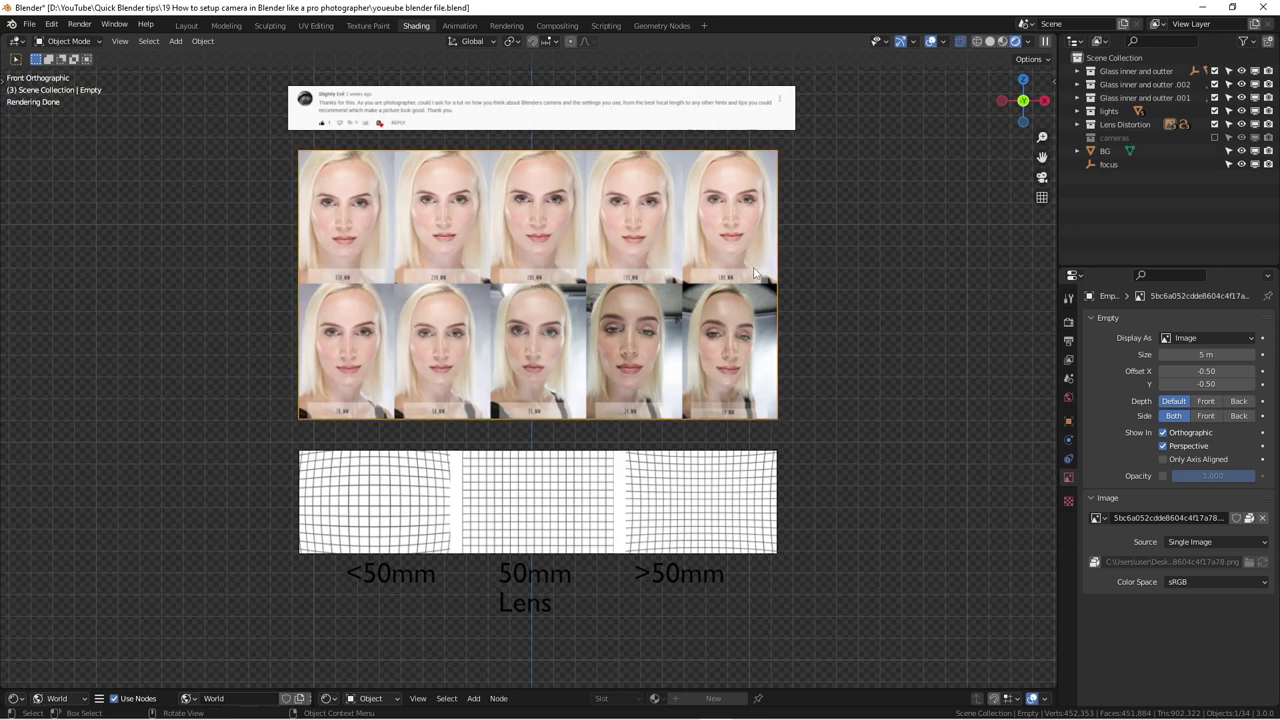
Step: Review the portrait focal lengths once more together with the lens distortion charts and the viewer comment
scroll(745, 275, up, 3)
shift+middle_drag(42, 487, 187, 462)
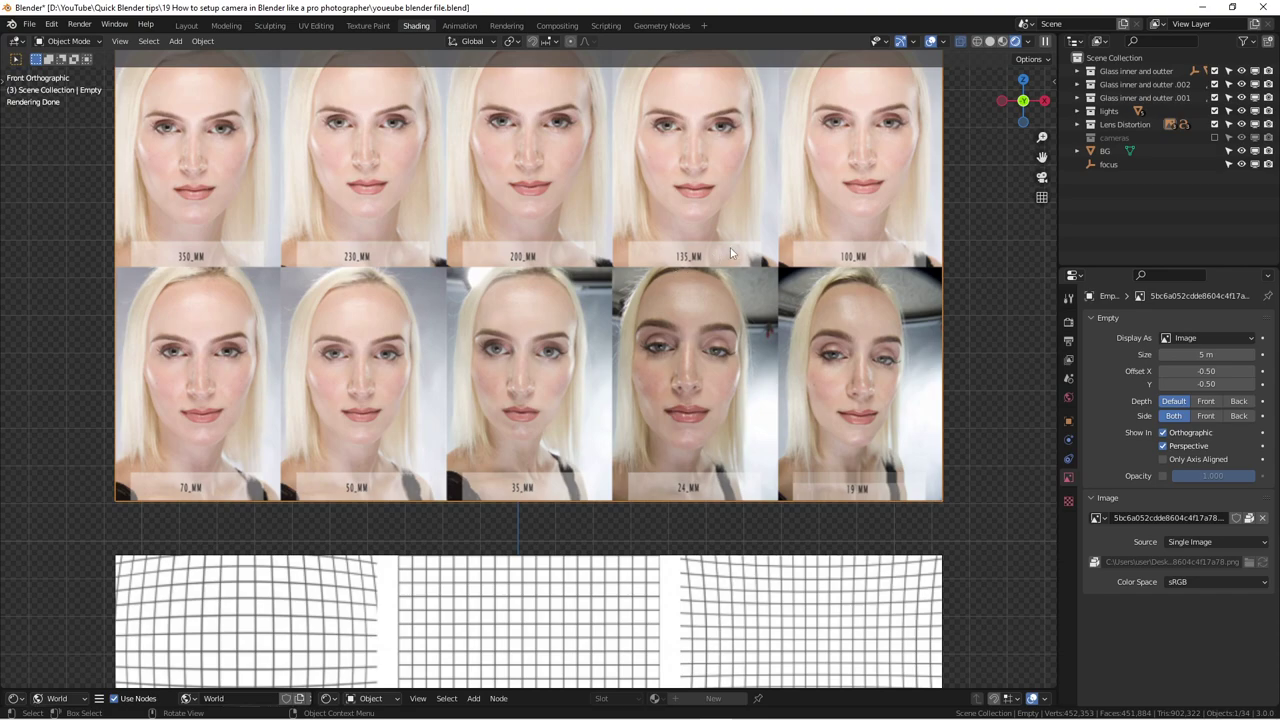
scroll(730, 253, down, 2)
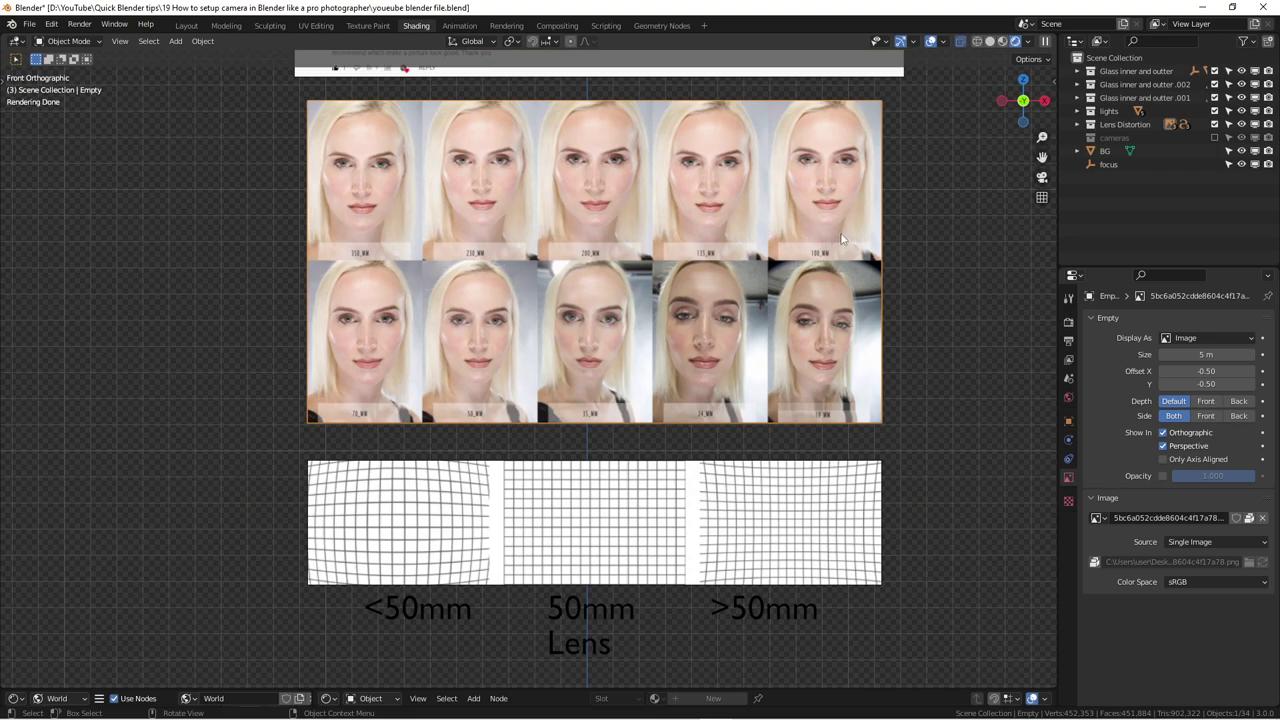
shift+middle_drag(870, 225, 782, 238)
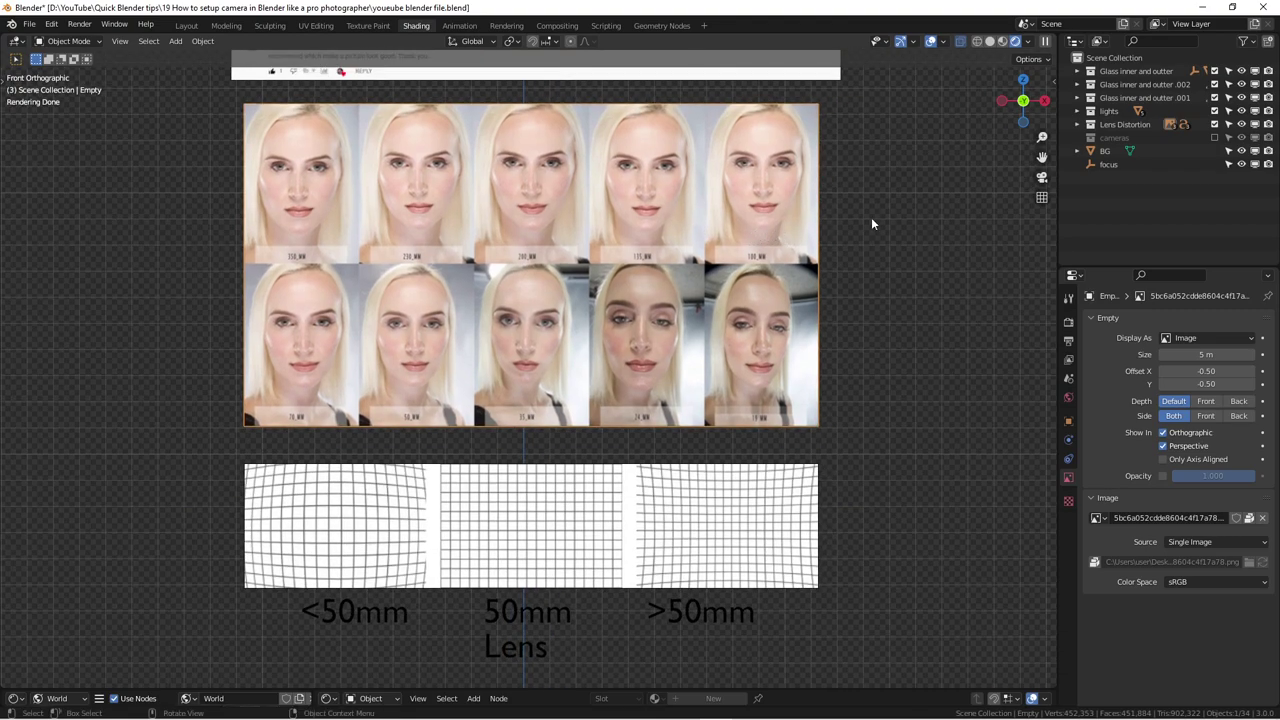
scroll(871, 224, down, 1)
shift+middle_drag(853, 226, 792, 278)
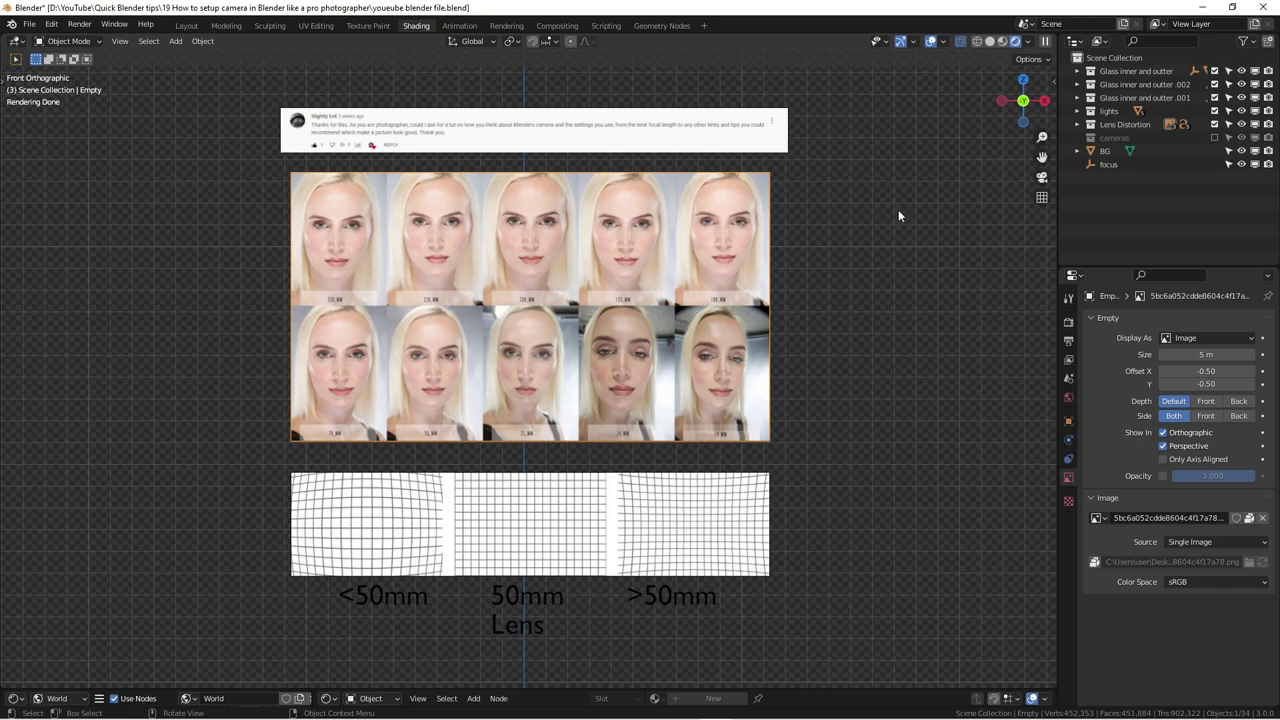
scroll(876, 236, down, 2)
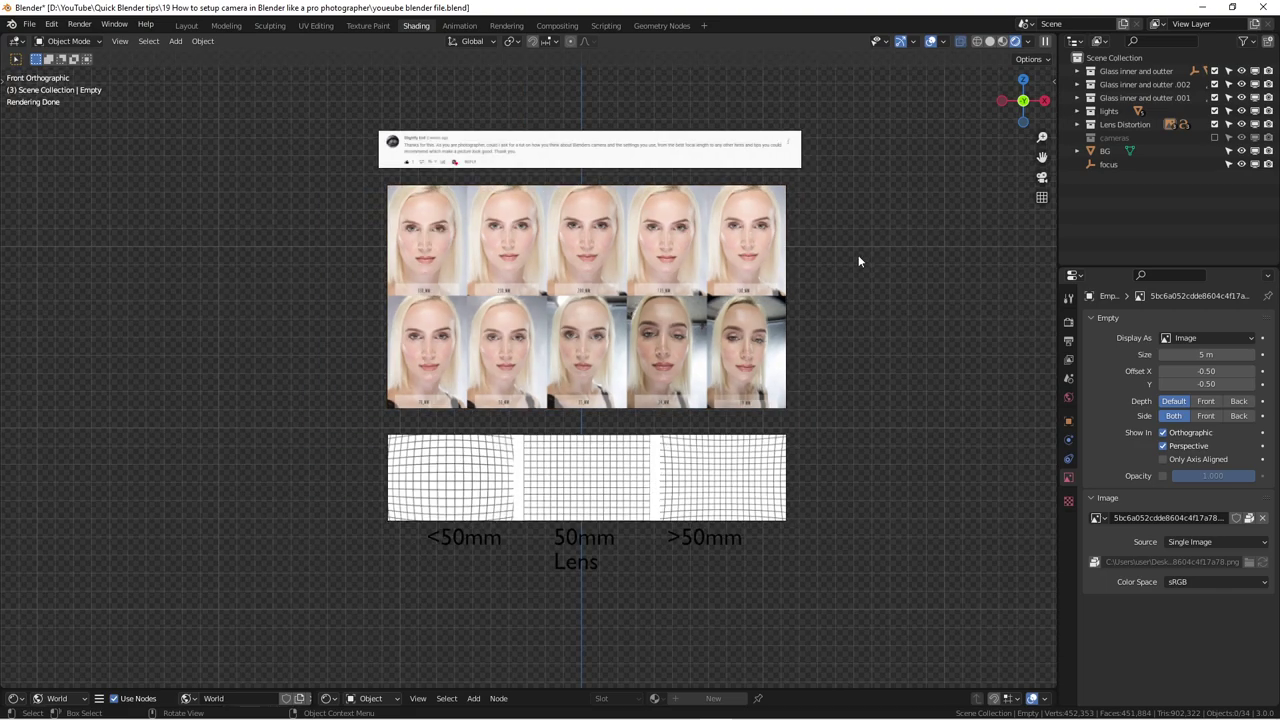
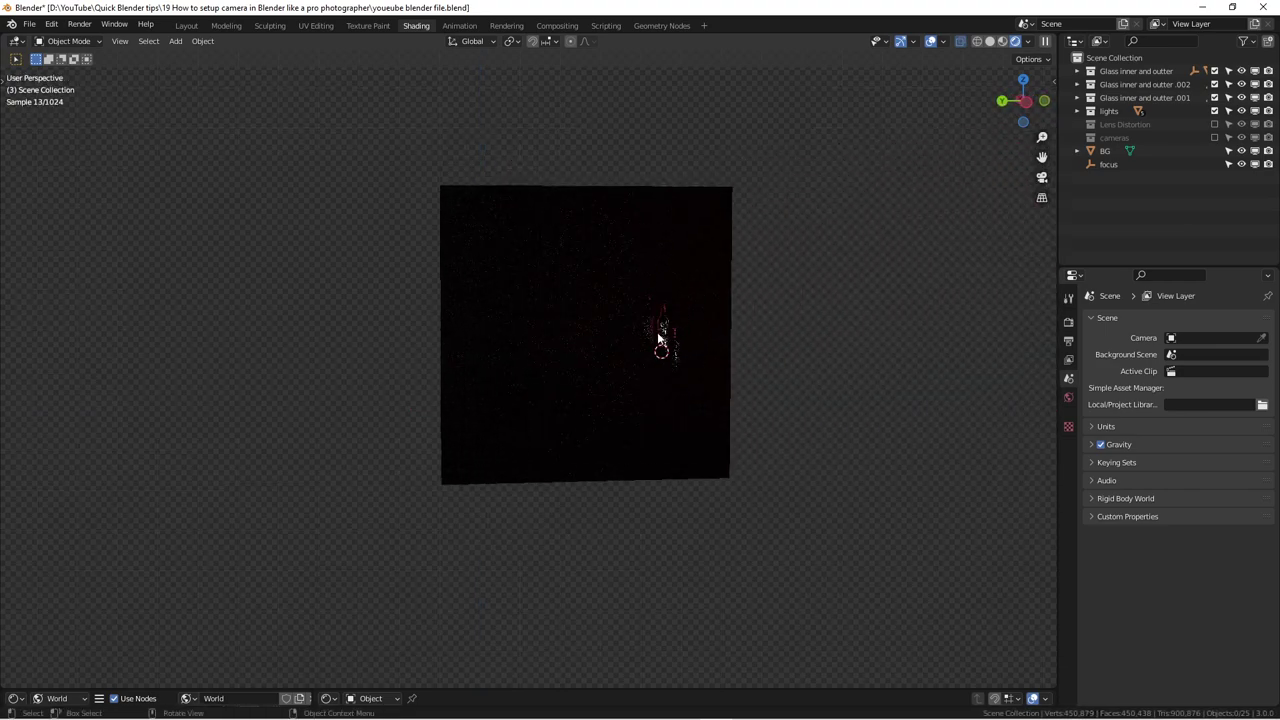
Step: Show the 3D viewport's view settings with the focal length, and inspect the three wine bottles against the background
scroll(675, 319, up, 5)
scroll(608, 350, up, 2)
scroll(595, 345, down, 3)
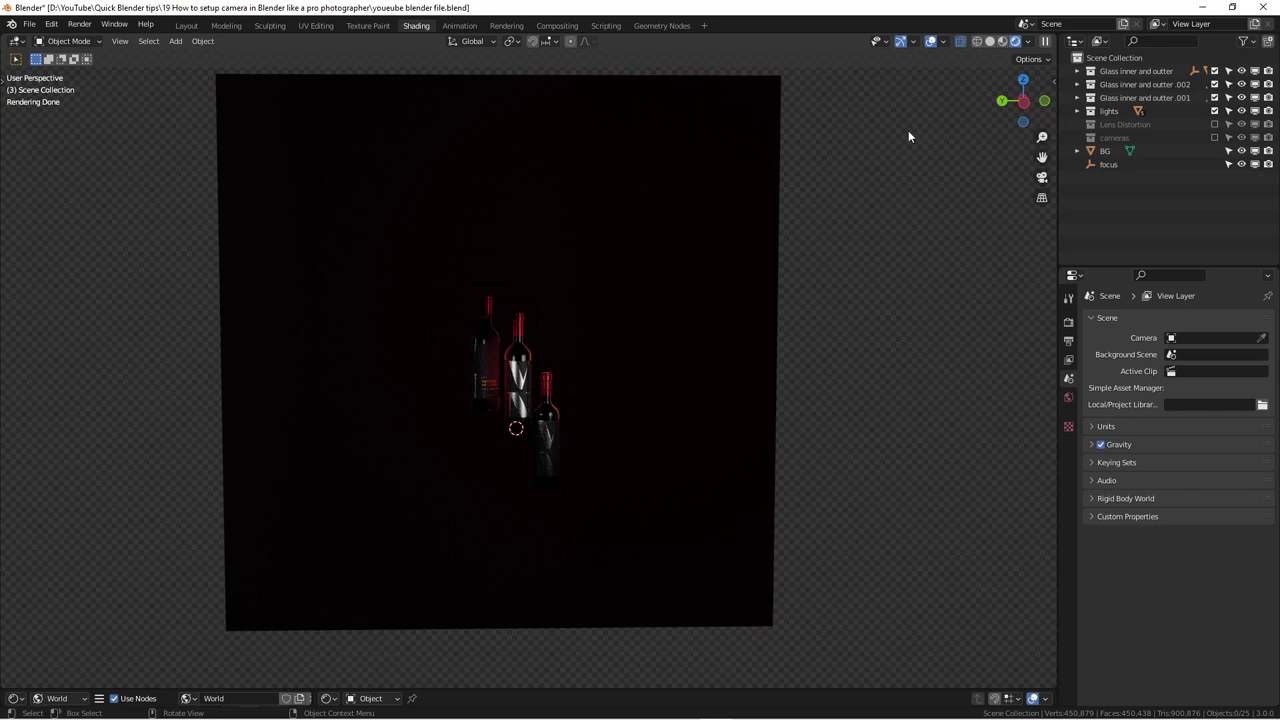
key(n)
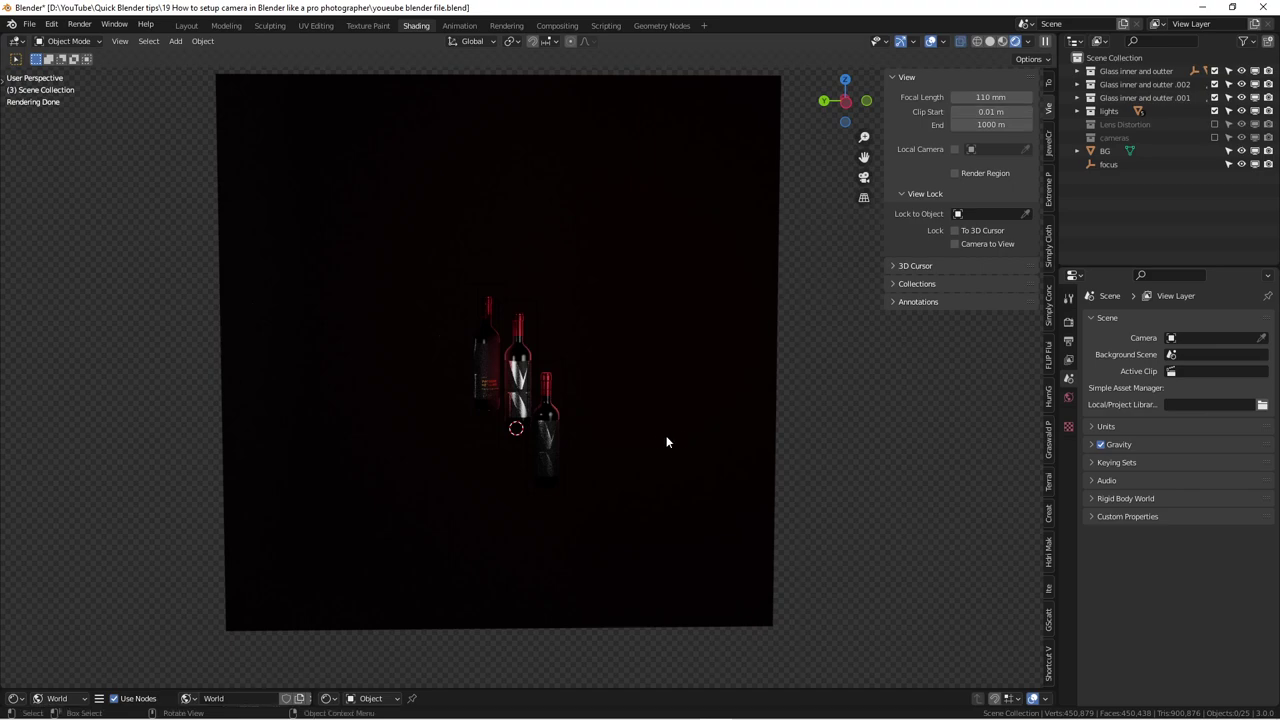
middle_drag(652, 390, 666, 362)
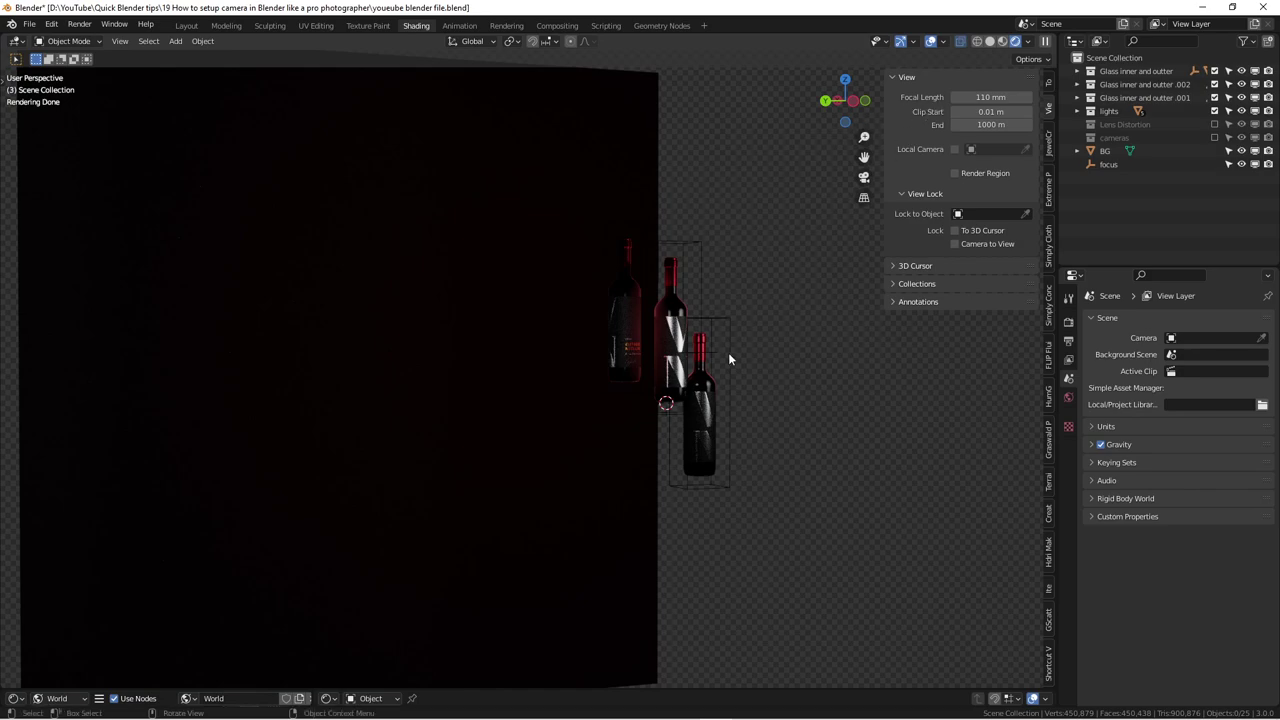
scroll(738, 364, down, 4)
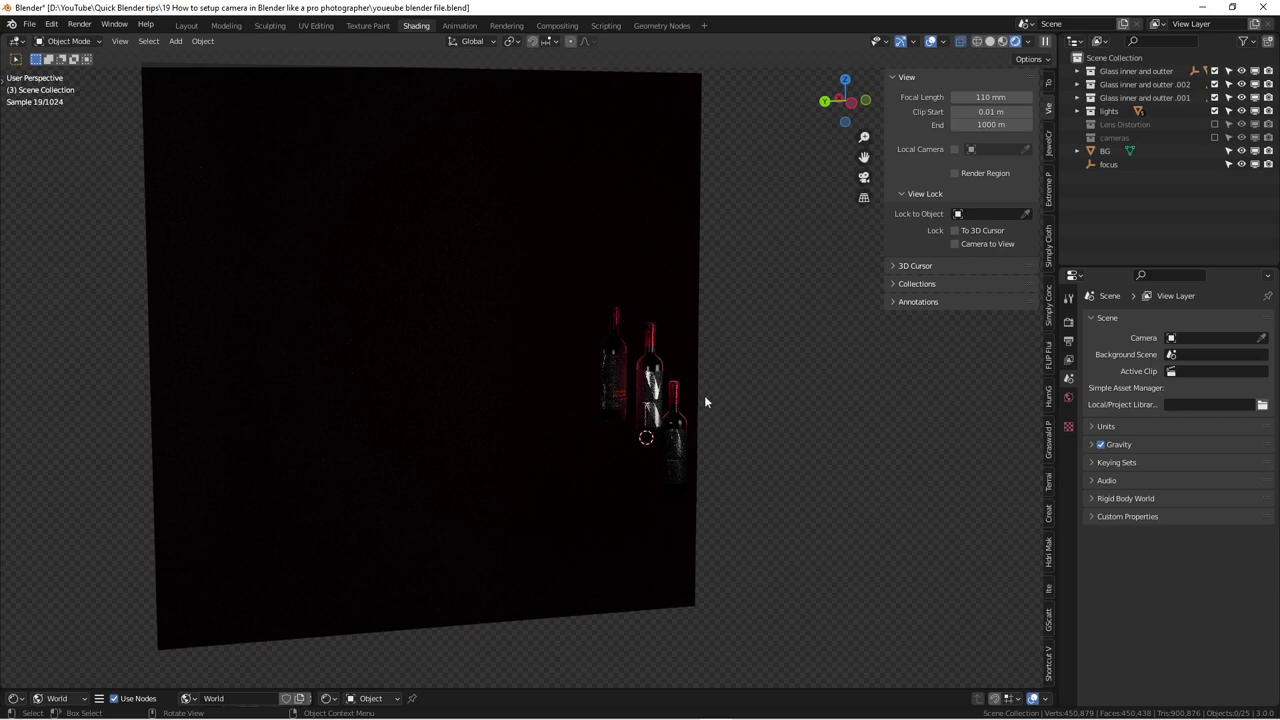
Step: Set the 3D viewport's focal length to 50 mm
middle_drag(704, 397, 609, 384)
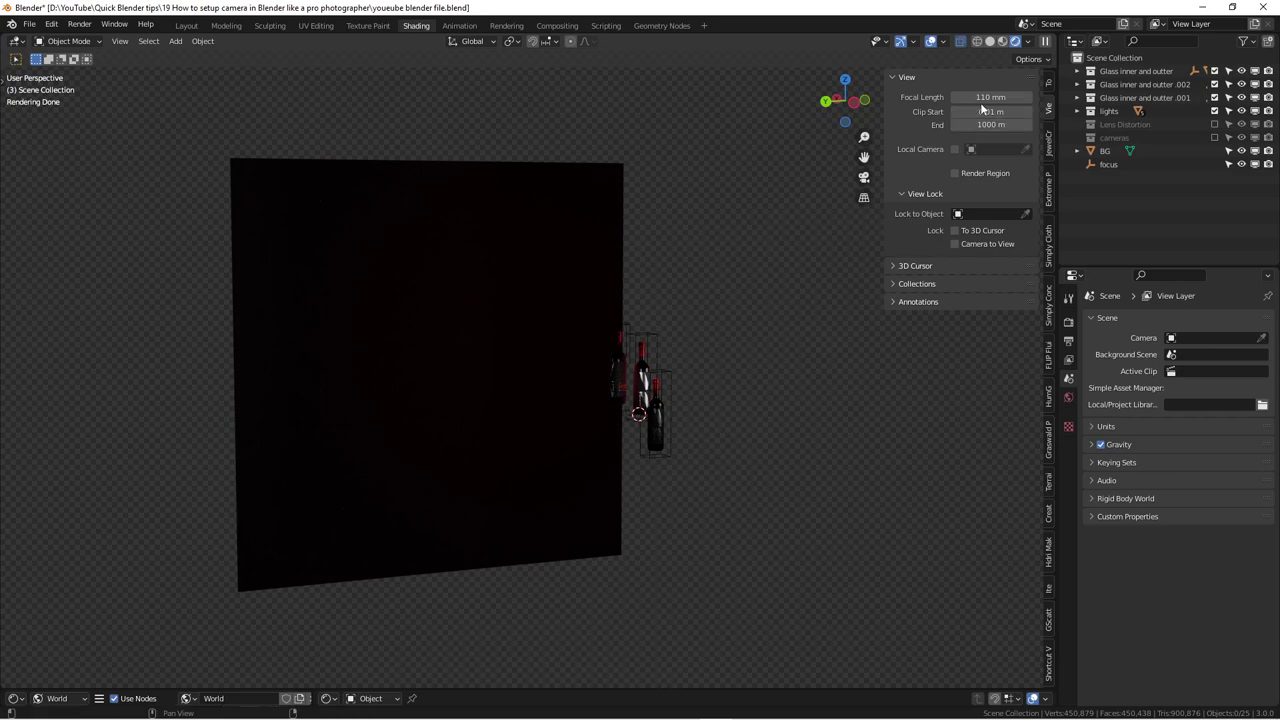
middle_drag(680, 368, 674, 386)
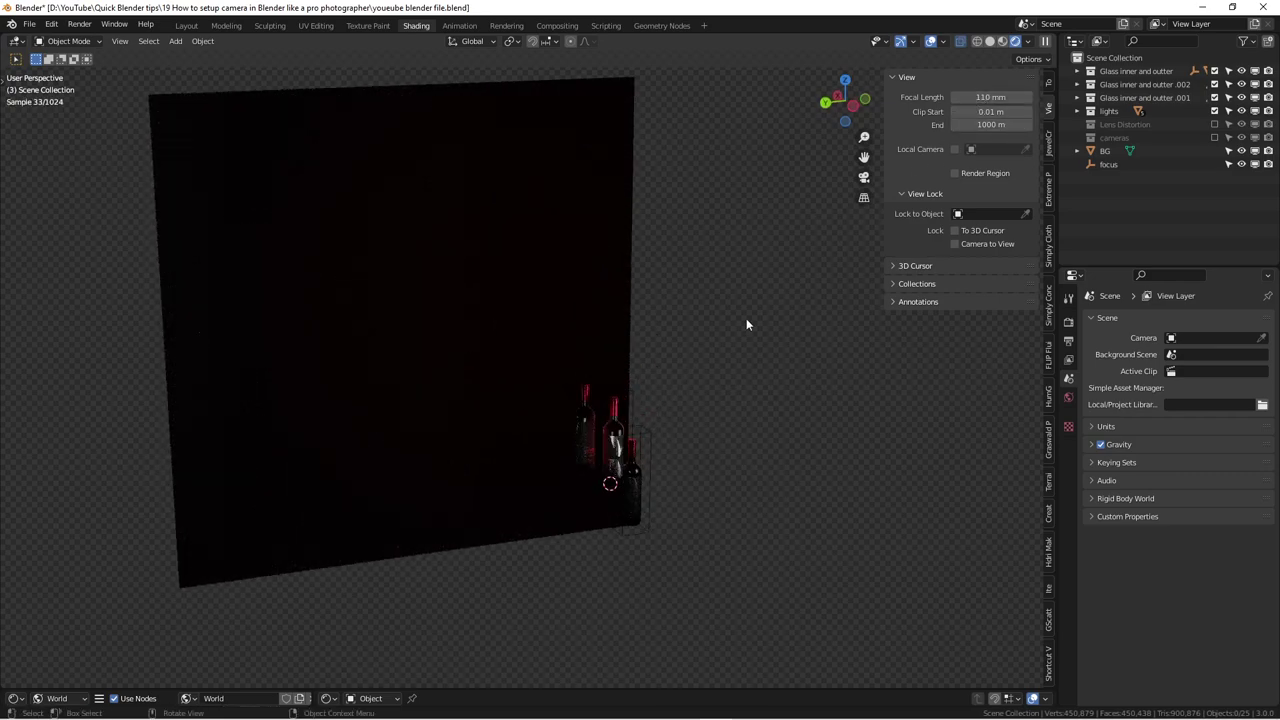
click(980, 97)
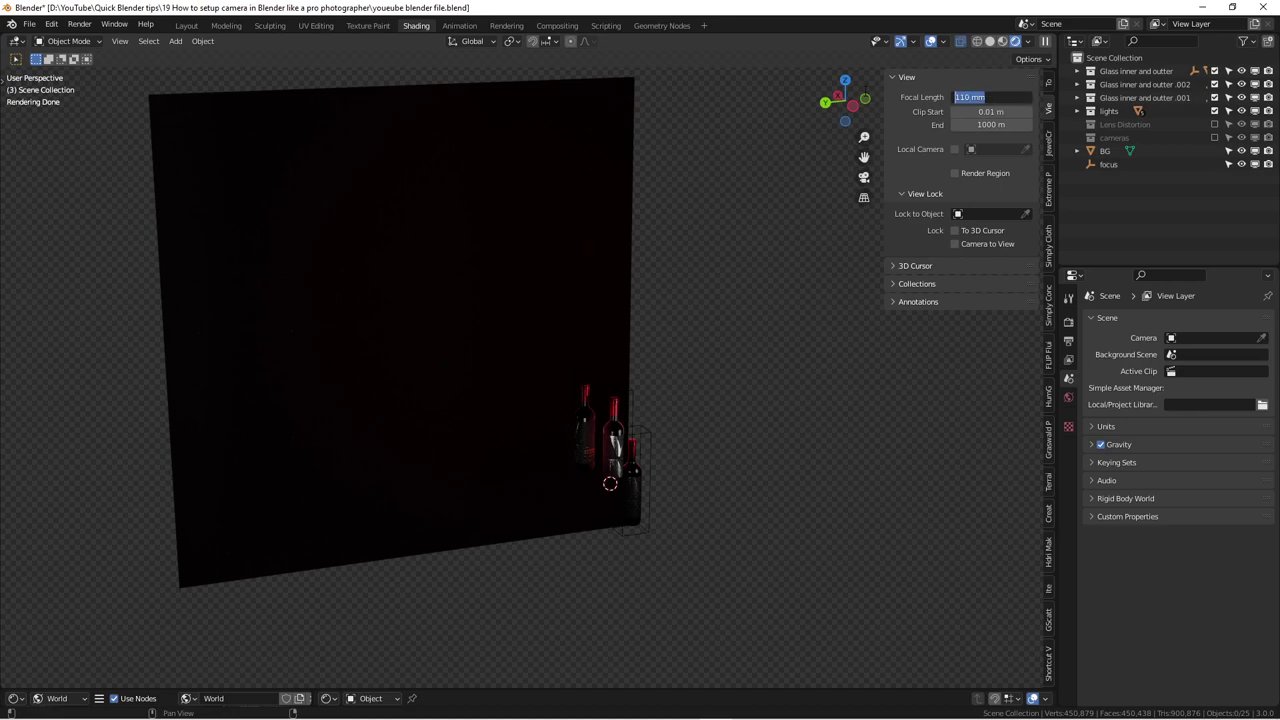
text(55)
key(BackSpace)
text(0)
key(Return)
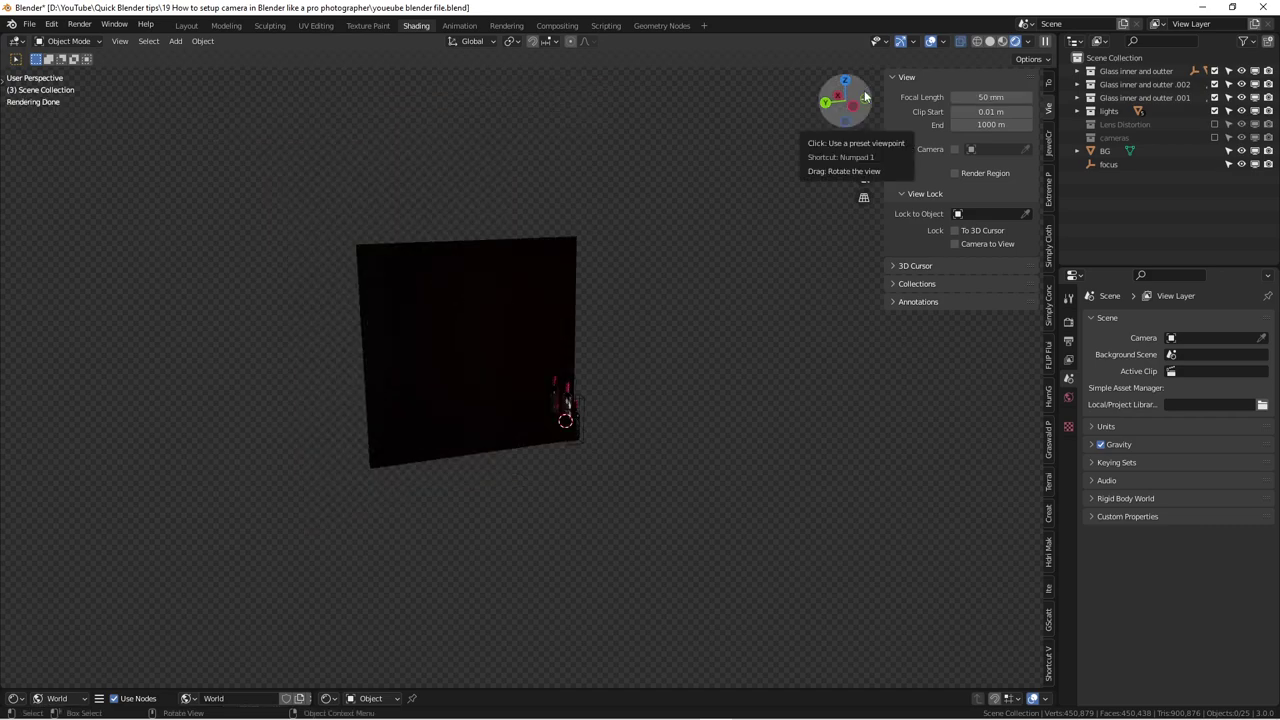
Step: Examine the three wine bottles up close at the 50 mm viewport focal length
scroll(548, 437, up, 1)
middle_drag(548, 437, 503, 305)
scroll(506, 402, up, 4)
scroll(502, 338, up, 5)
scroll(502, 338, down, 4)
scroll(503, 305, up, 2)
shift+scroll(503, 298, up, 3)
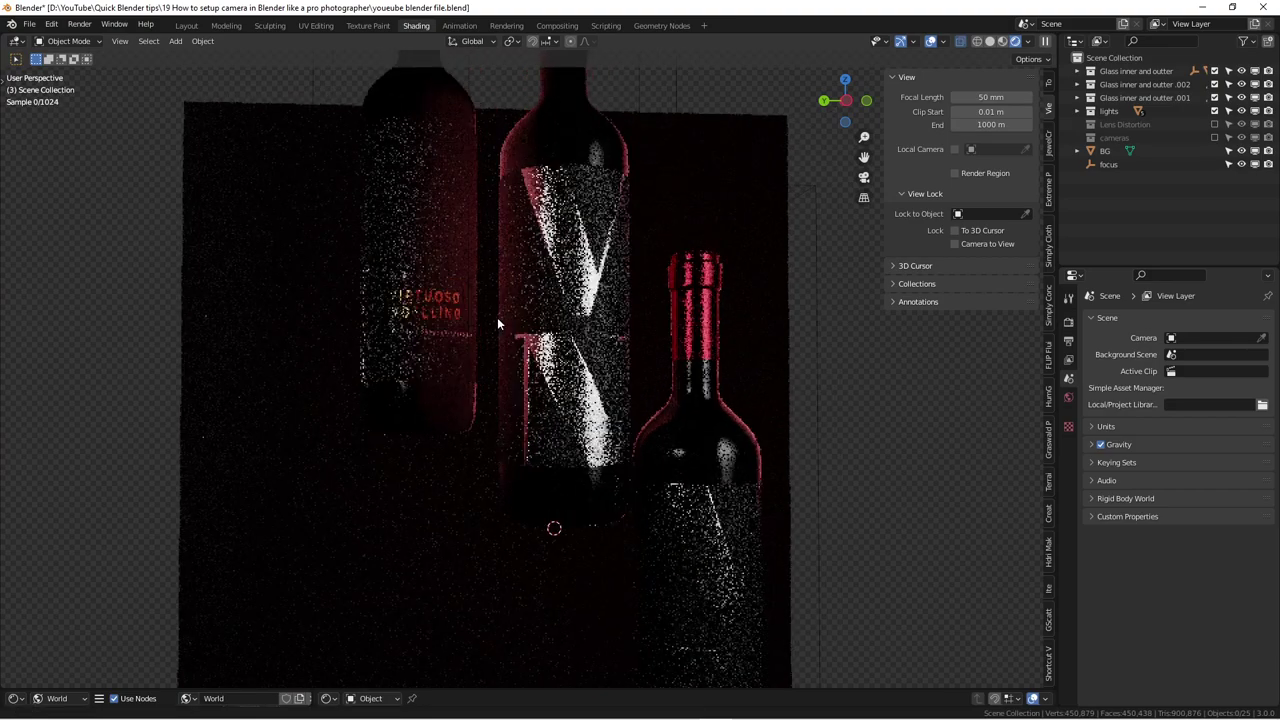
Step: Set the viewport's focal length to 110 mm and frame the three bottles centrally against the dark background
click(990, 97)
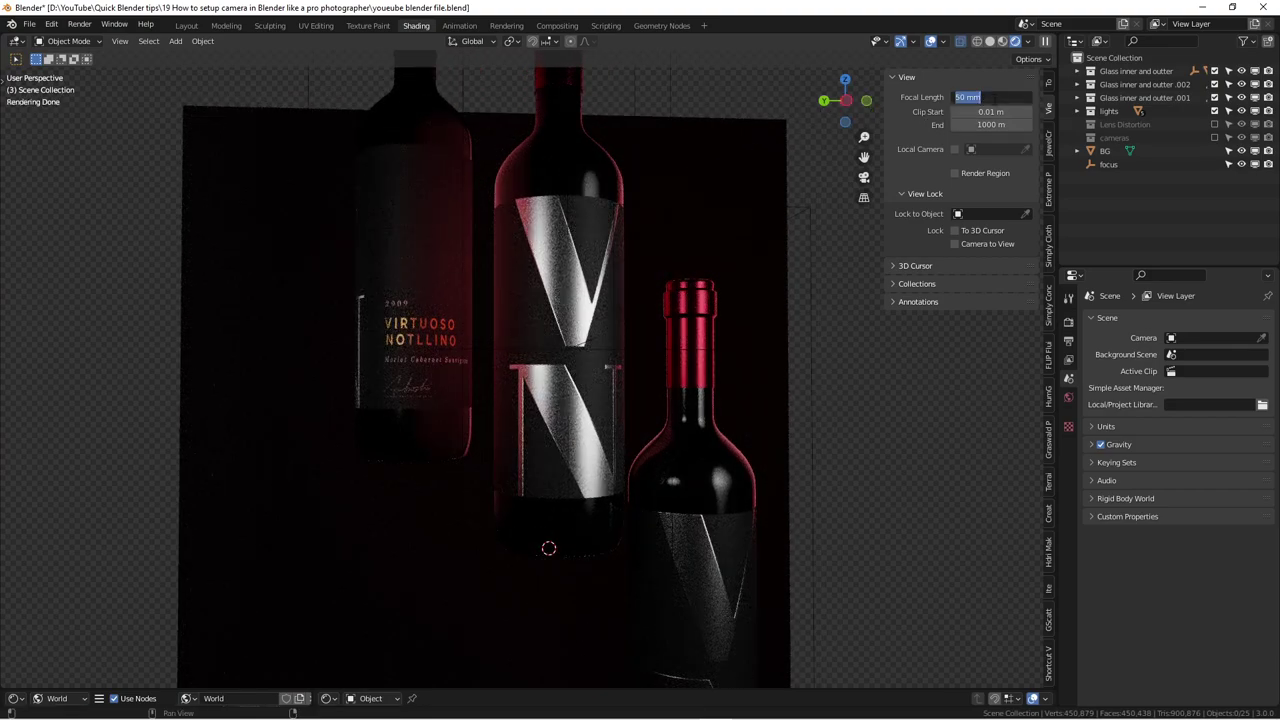
text(110)
key(Return)
scroll(611, 321, down, 6)
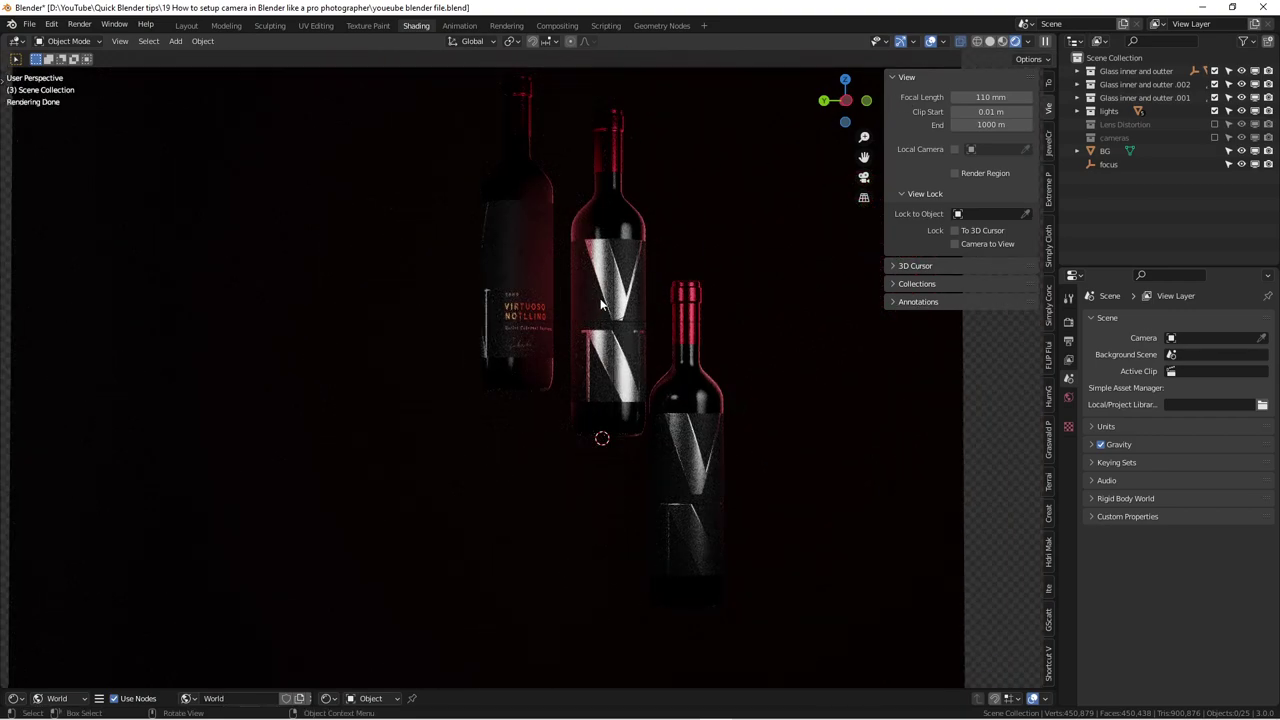
middle_drag(596, 234, 564, 339)
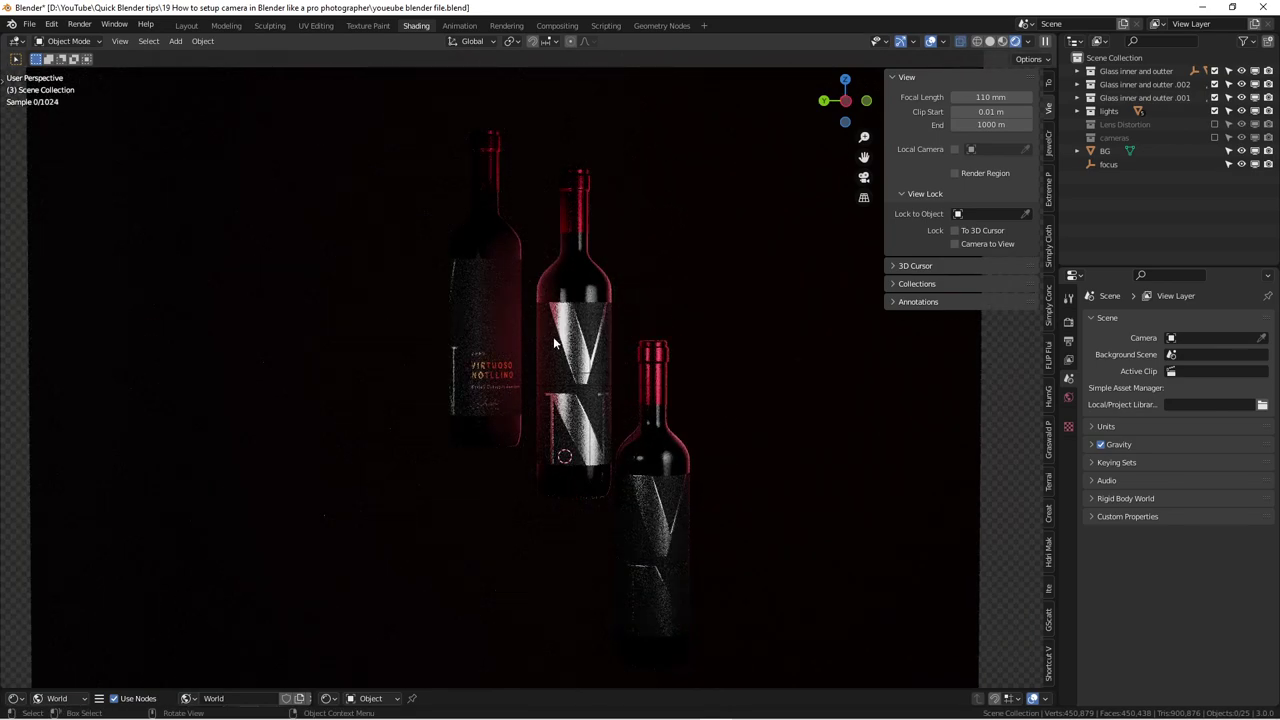
scroll(548, 340, down, 2)
scroll(540, 341, down, 1)
mouse_move(542, 340)
middle_down()
mouse_move(560, 332)
mouse_move(557, 345)
middle_up()
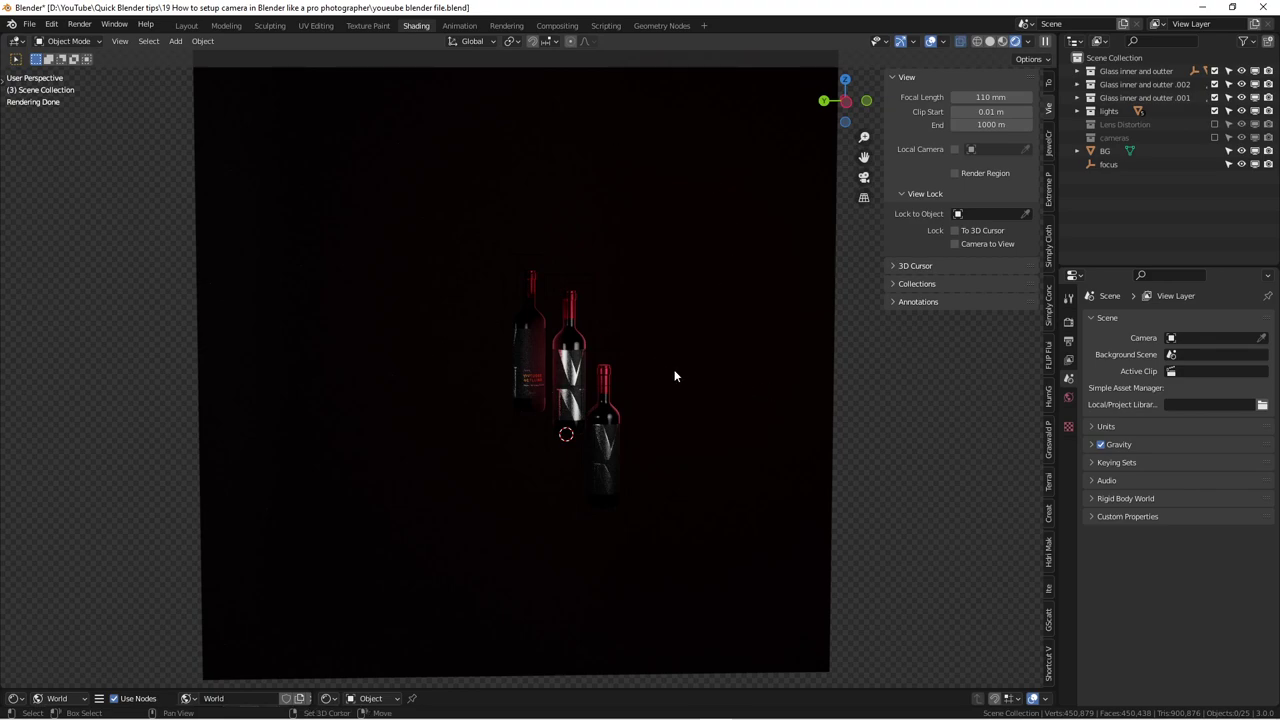
shift+middle_drag(674, 374, 620, 371)
scroll(620, 374, down, 1)
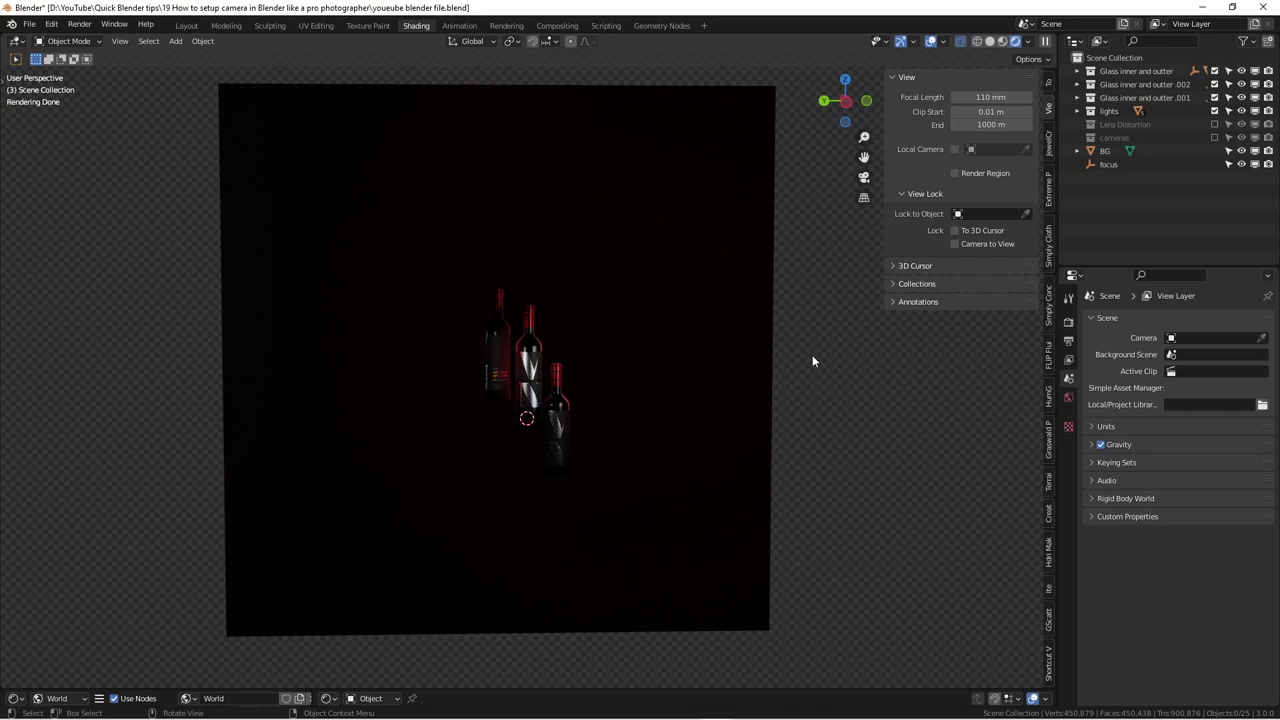
Step: Add a camera at the 3D cursor and check its placement relative to the bottles and the background from the side
key(shift+a)
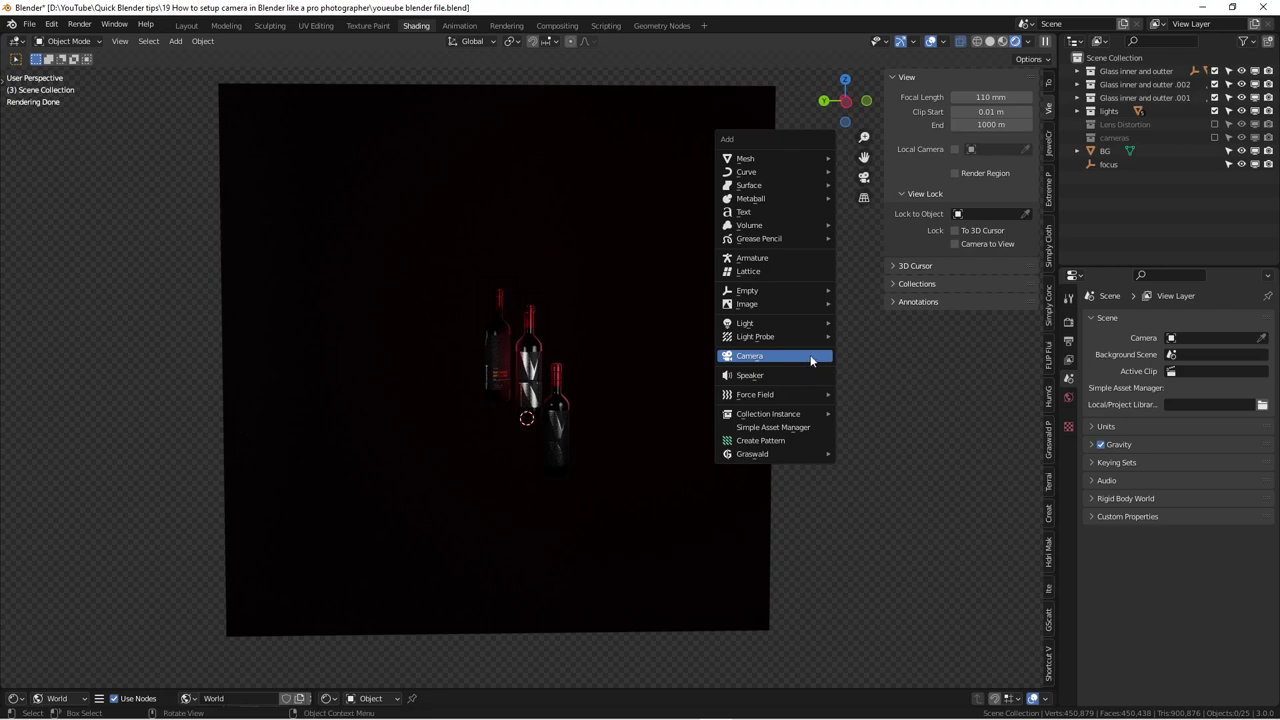
click(811, 358)
middle_drag(687, 388, 430, 392)
scroll(430, 400, up, 1)
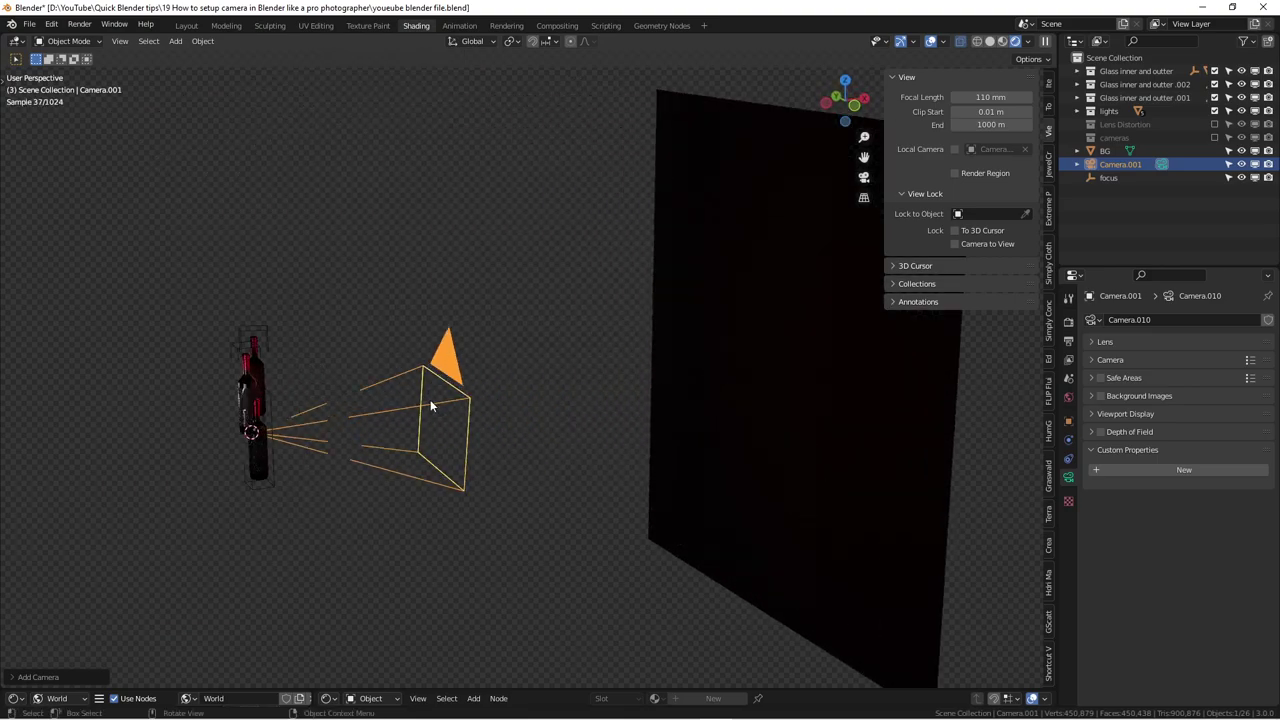
middle_drag(450, 401, 527, 393)
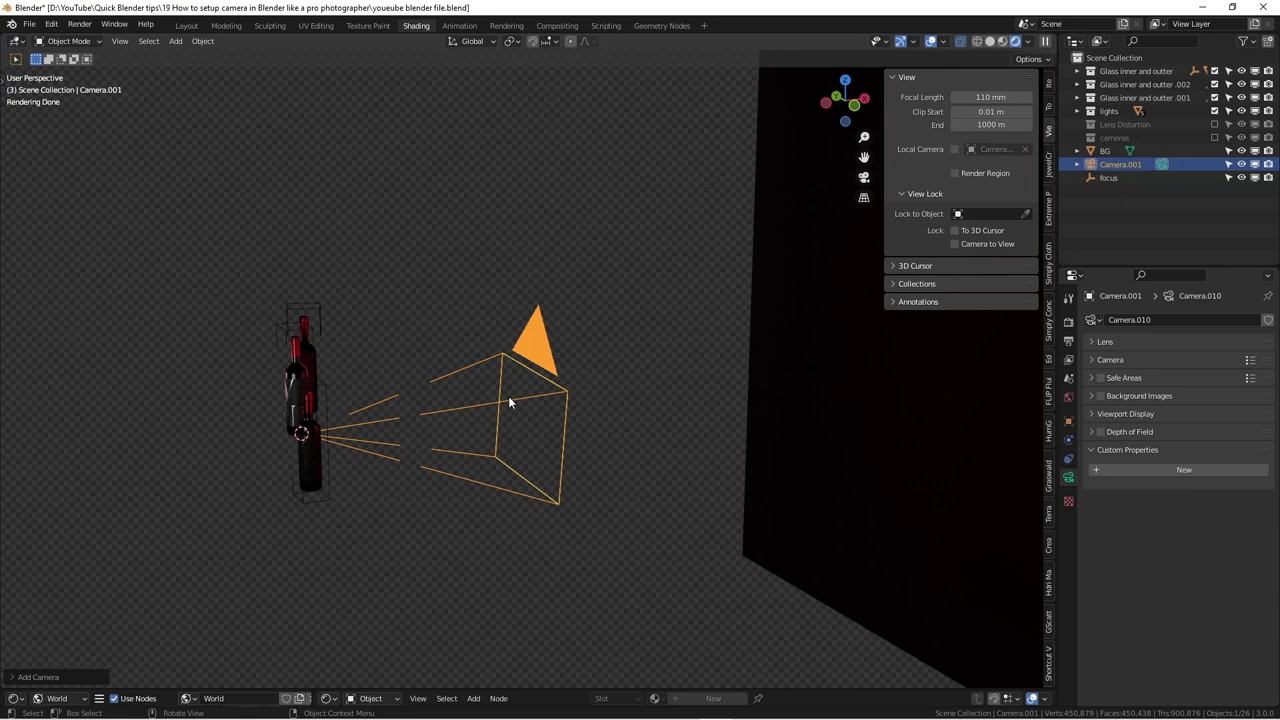
mouse_move(509, 401)
middle_down()
mouse_move(535, 392)
mouse_move(529, 404)
middle_up()
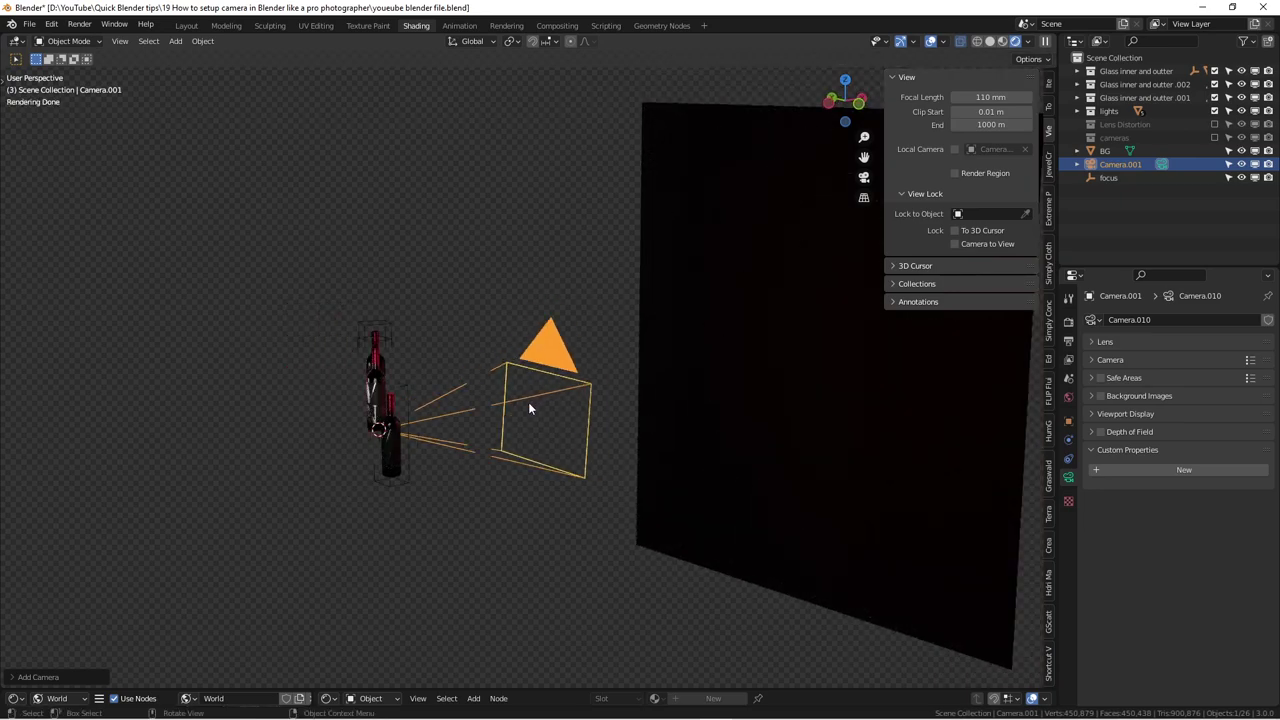
mouse_move(503, 408)
middle_down()
mouse_move(491, 408)
mouse_move(508, 395)
middle_up()
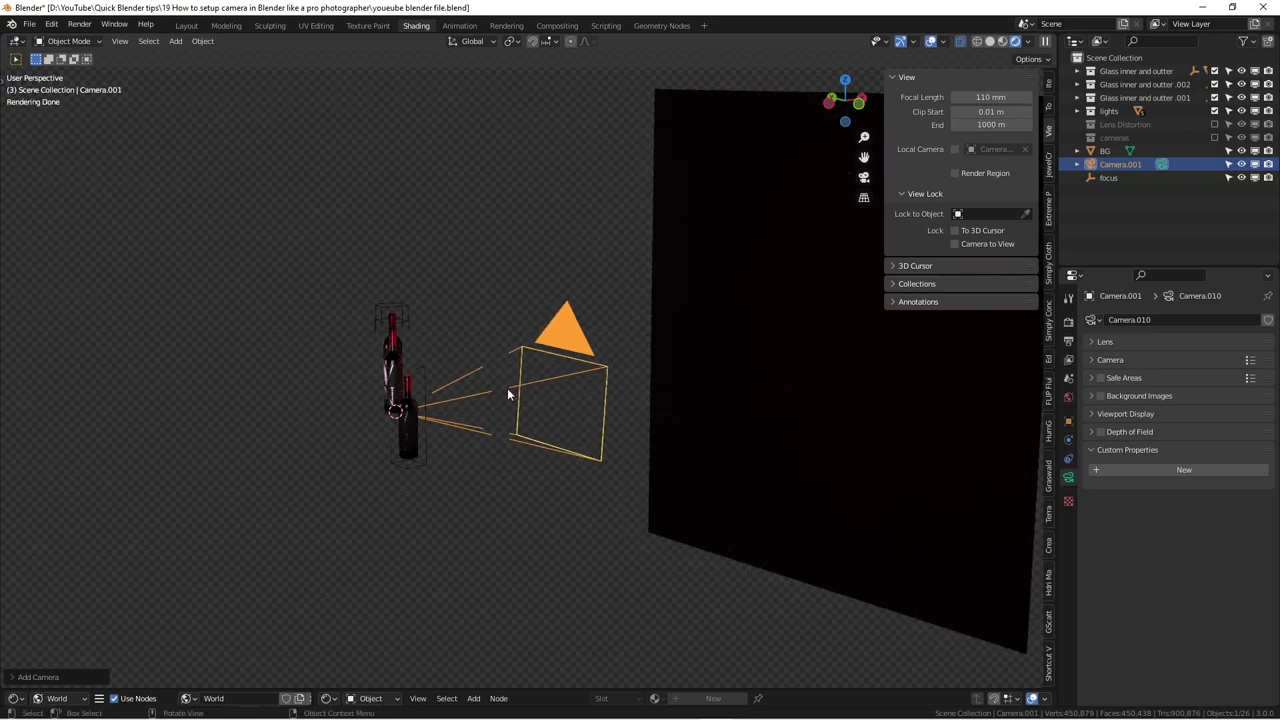
middle_drag(508, 395, 545, 359)
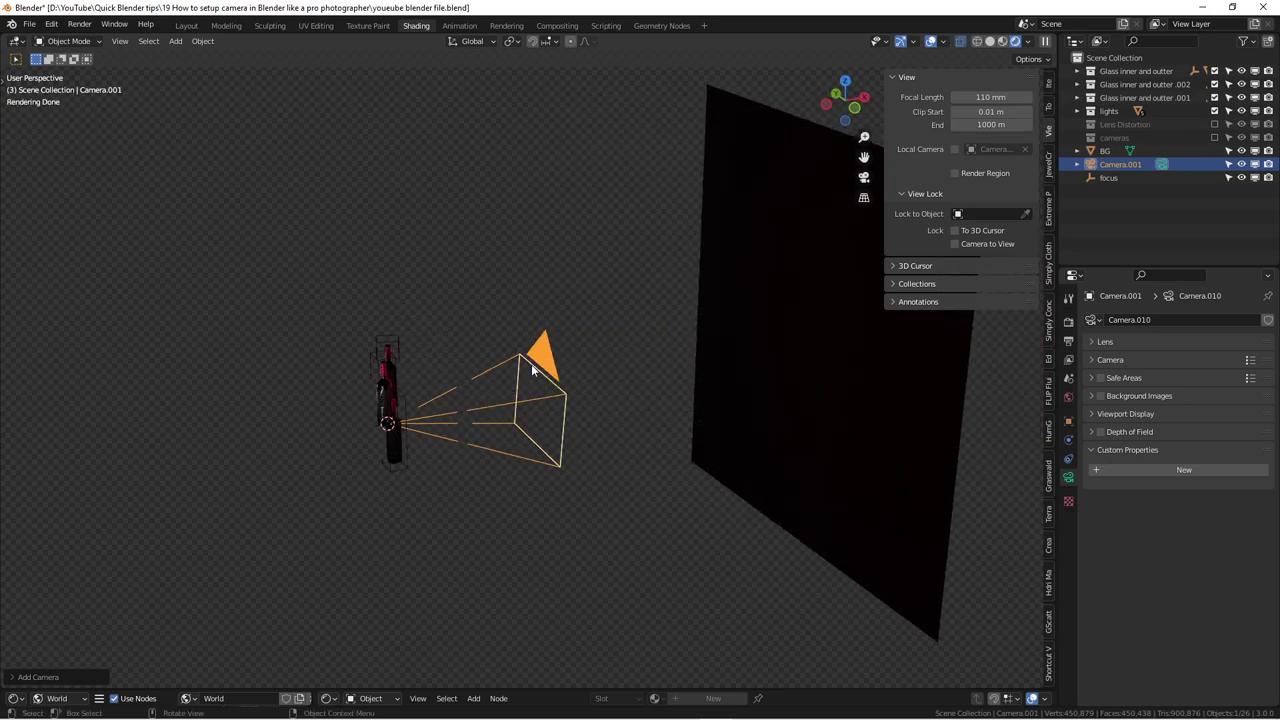
Step: Rename the added camera as "Camera new"
double_click(1113, 166)
double_click(1136, 164)
key(BackSpace)
key(BackSpace)
text(new)
key(Return)
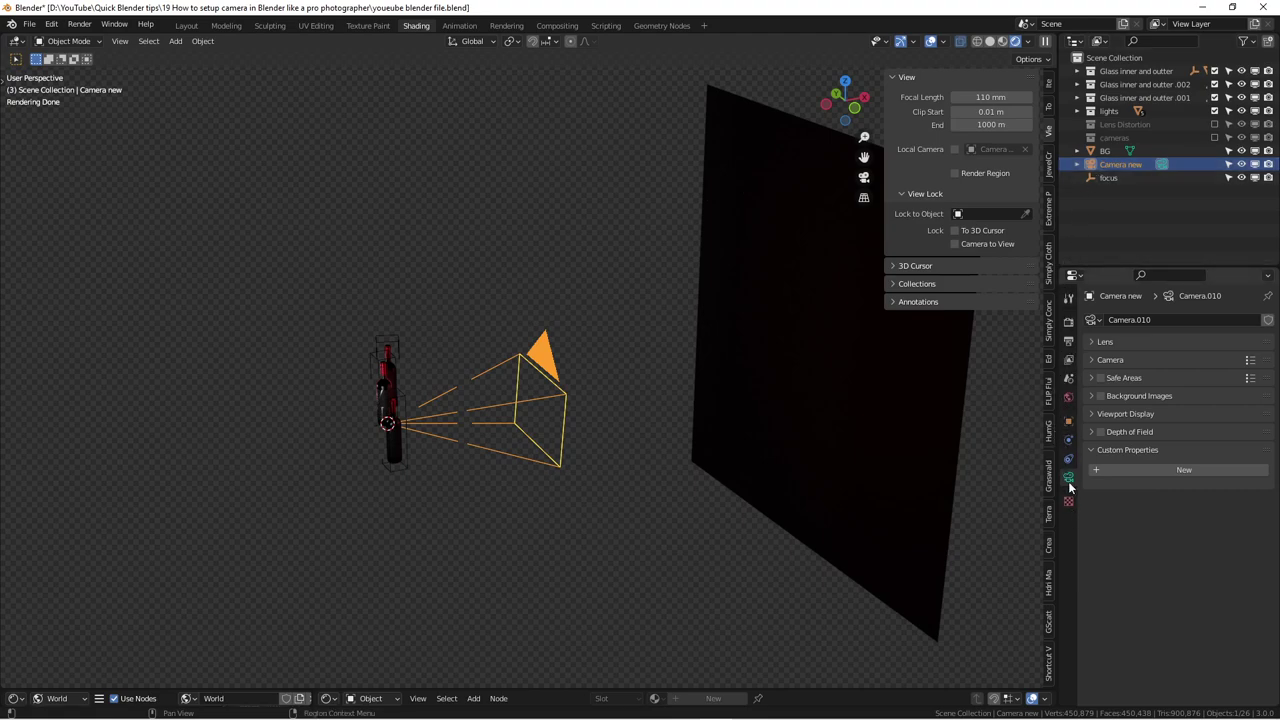
Step: Compare the data properties of the BG plane with those of Camera new, leaving the camera selected
click(1108, 151)
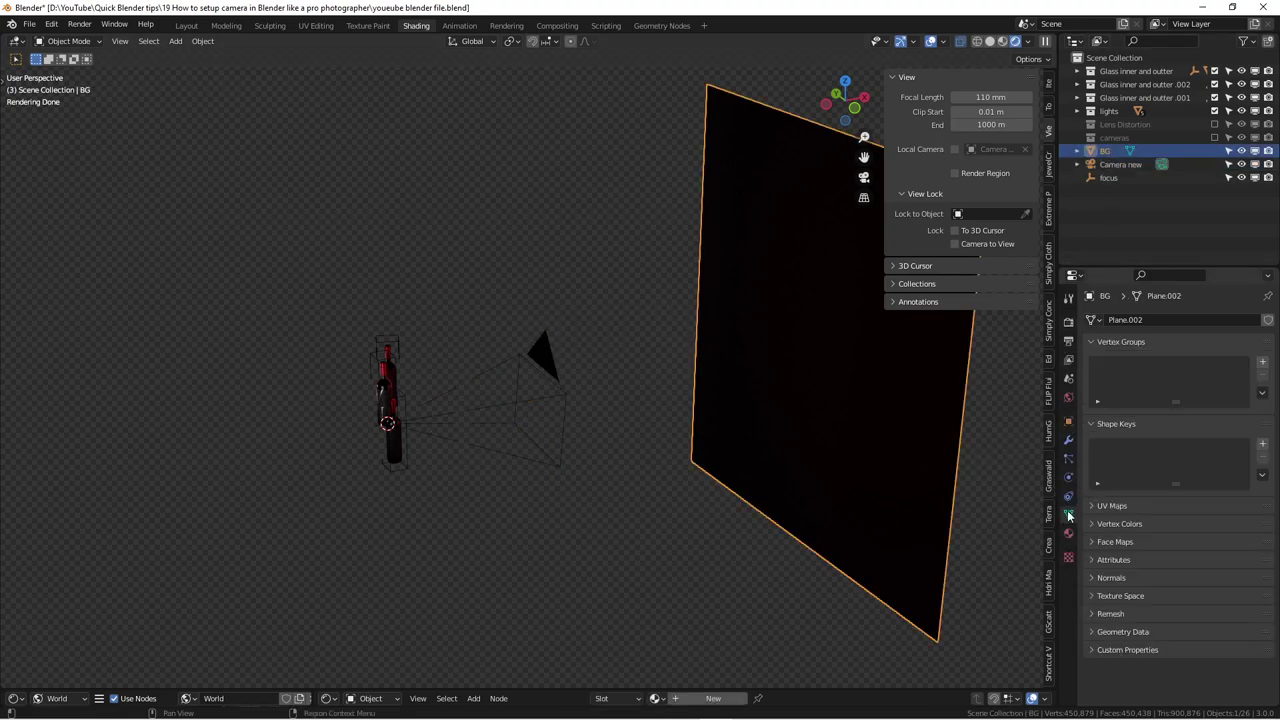
click(1122, 164)
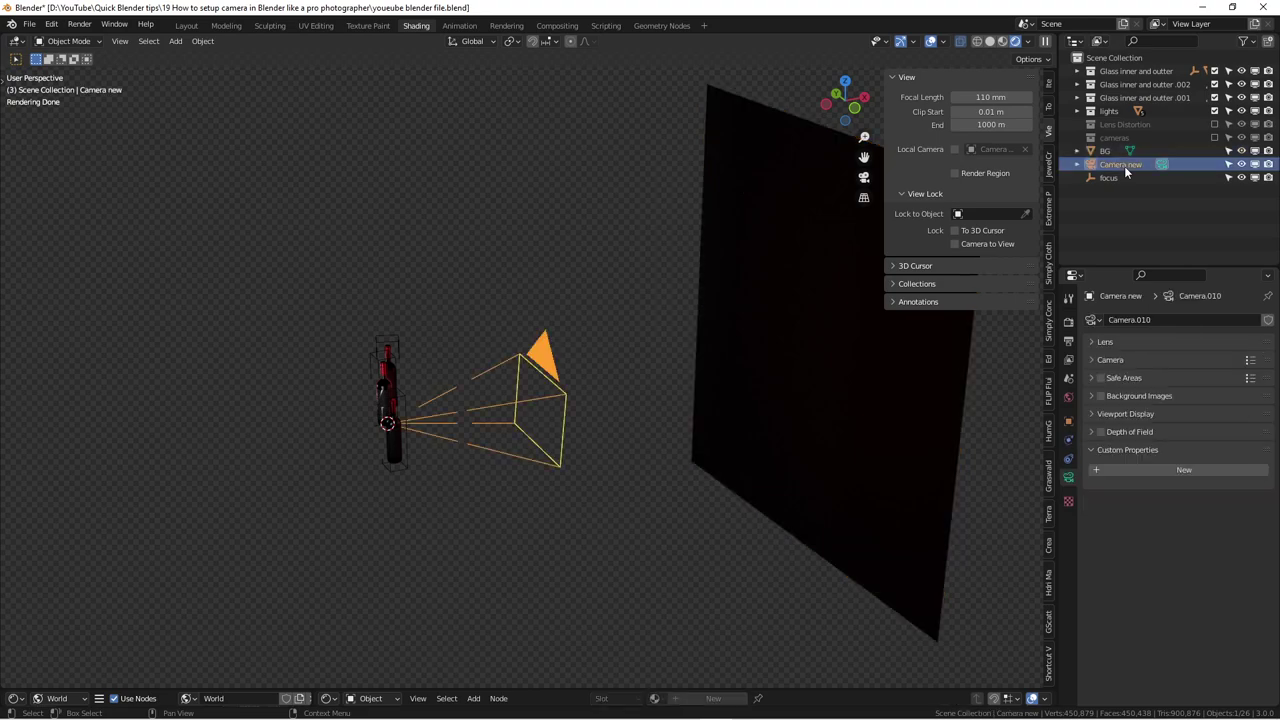
middle_drag(340, 450, 616, 414)
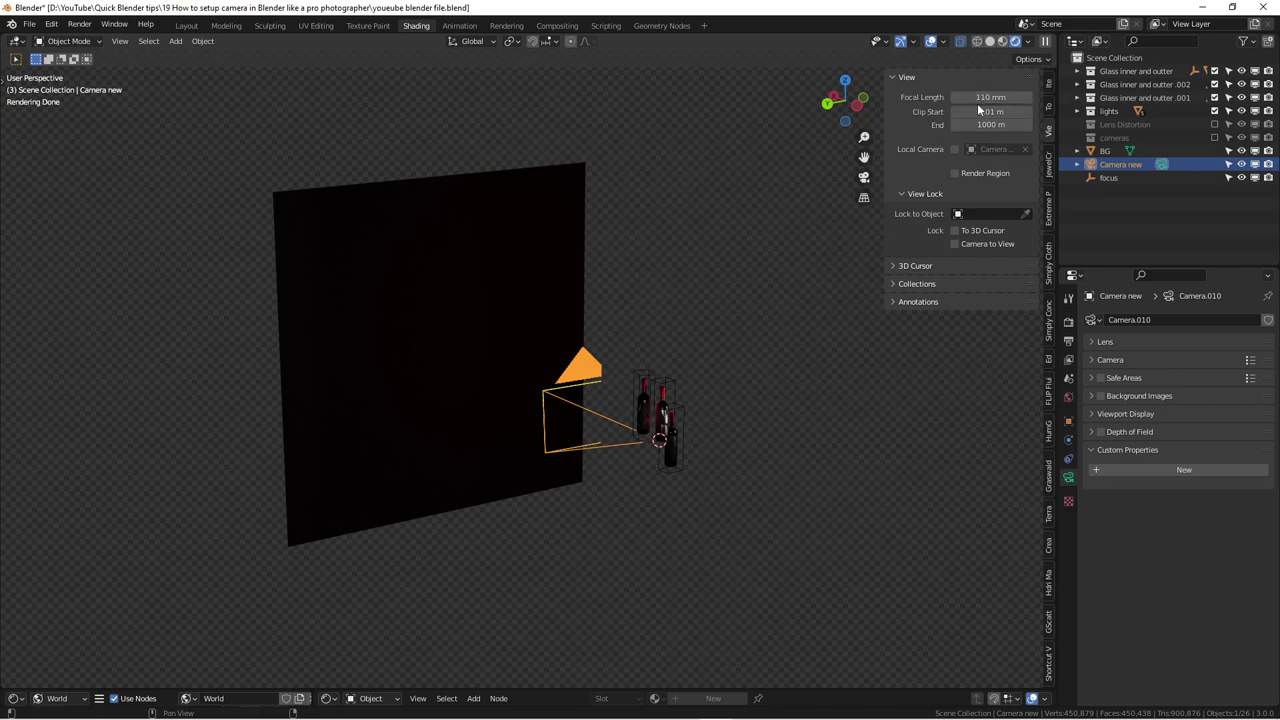
middle_drag(679, 450, 611, 417)
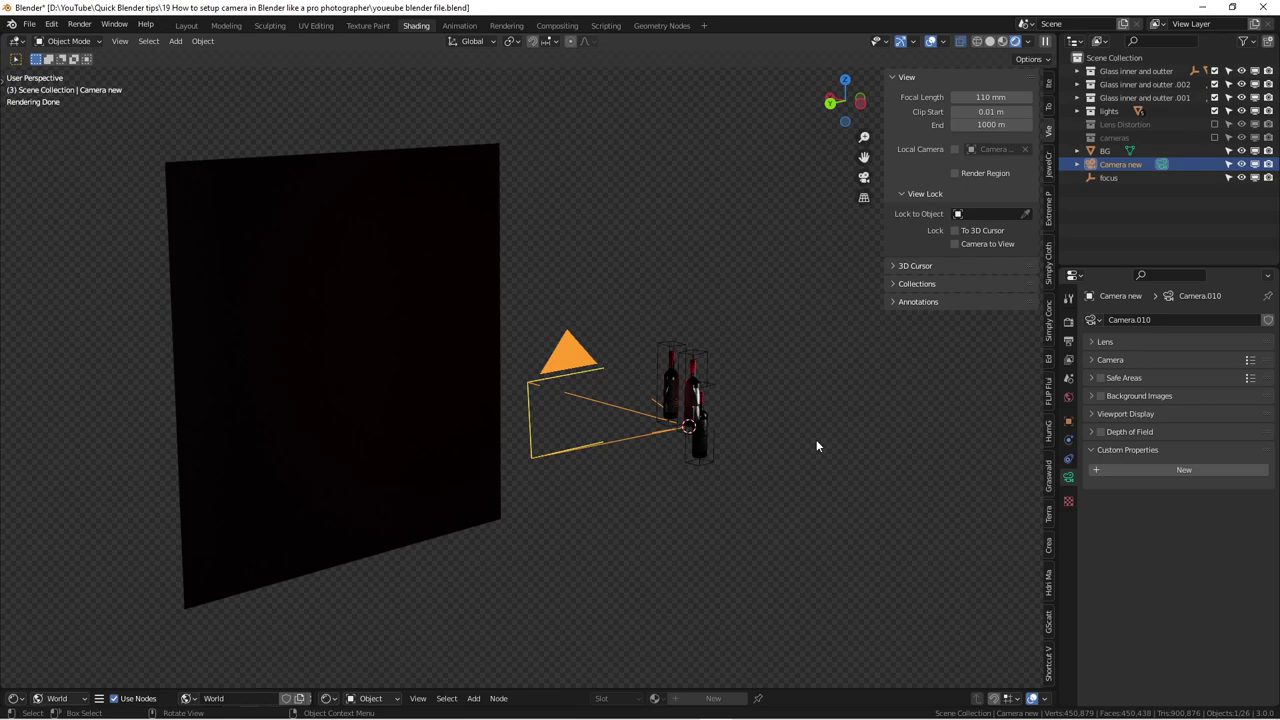
Step: Look through Camera new, leave its view, and inspect the camera's position next to the bottles
key(KP_0)
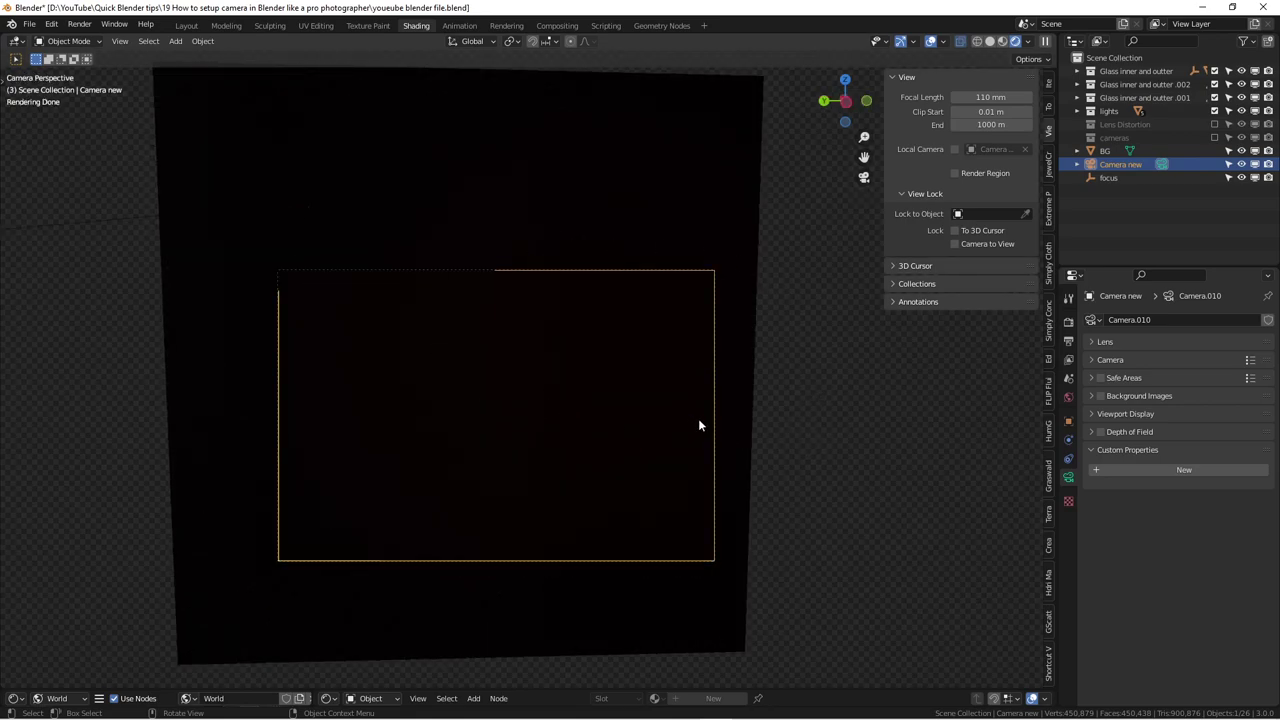
scroll(710, 430, down, 4)
middle_drag(695, 443, 912, 457)
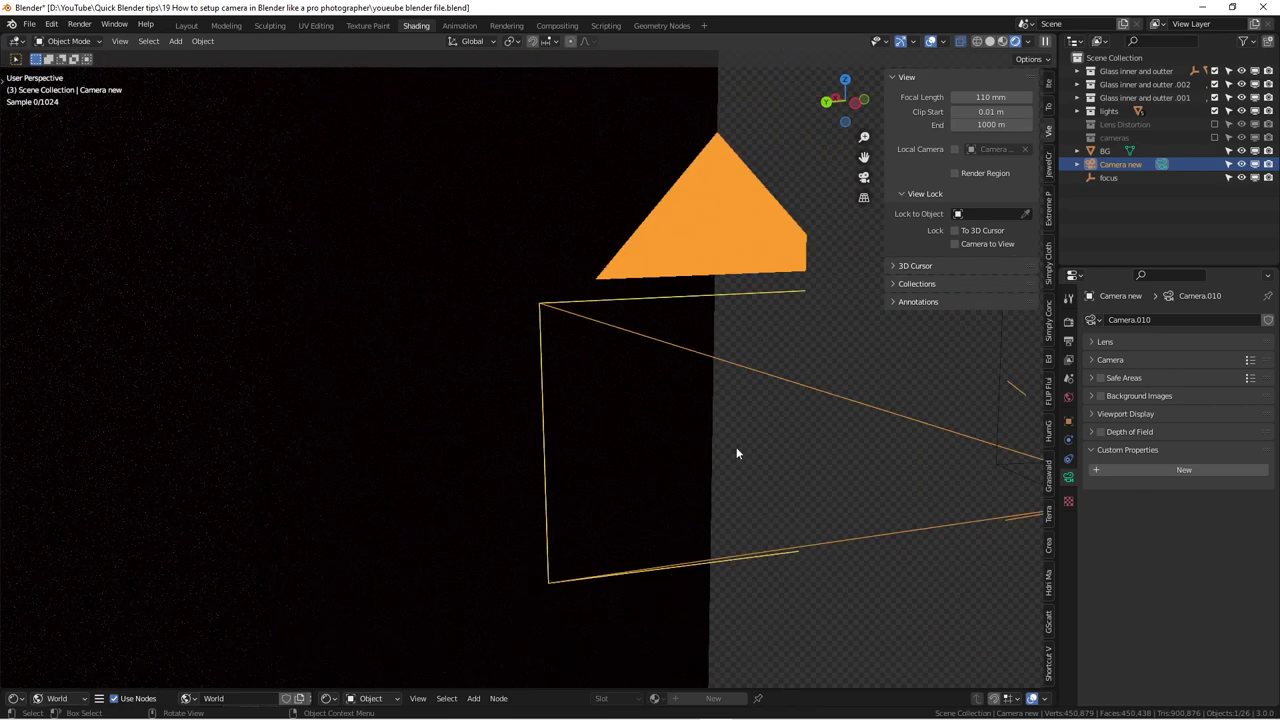
scroll(736, 453, down, 5)
middle_drag(522, 348, 549, 377)
scroll(596, 400, up, 3)
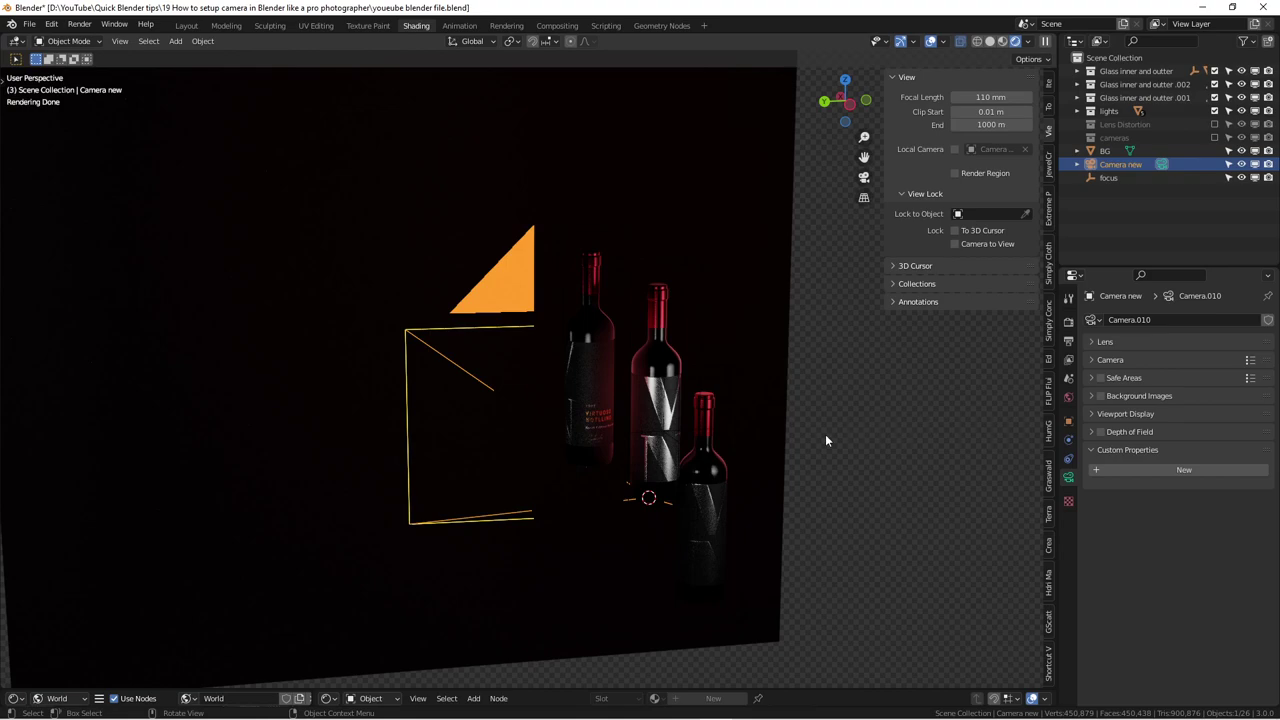
middle_drag(826, 434, 803, 434)
middle_drag(700, 421, 672, 434)
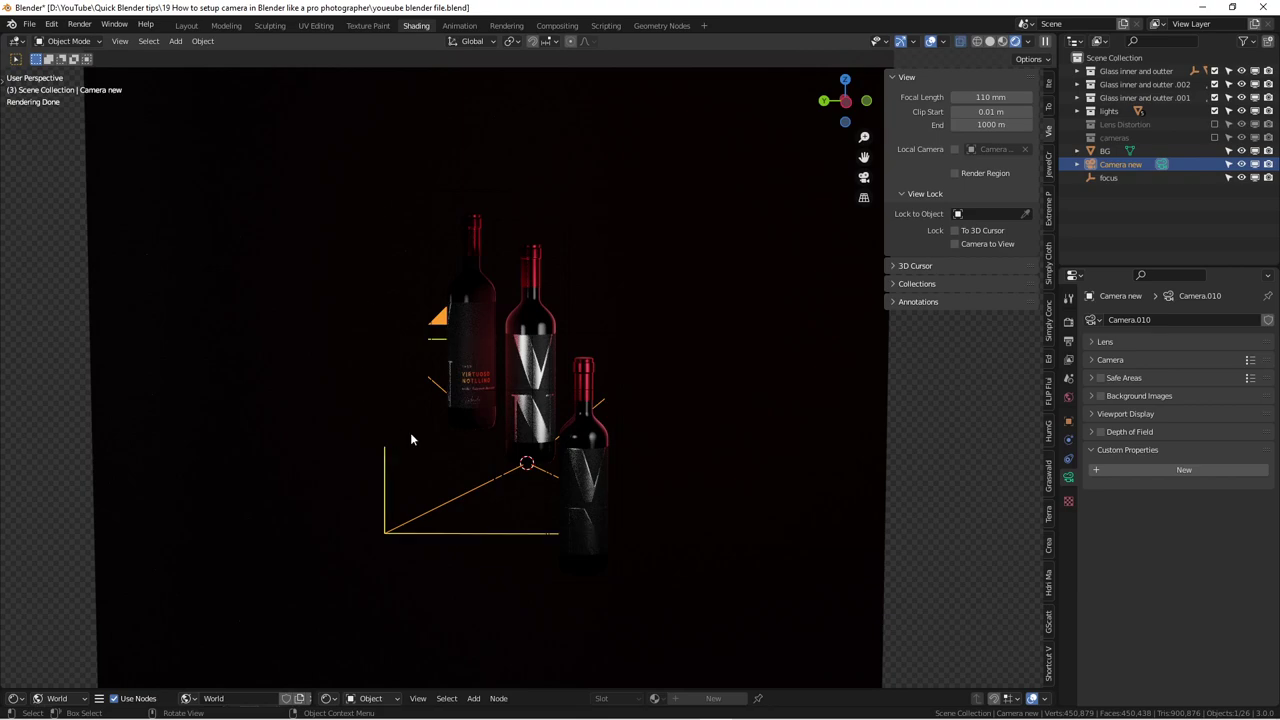
Step: Select Camera new in the outliner, check its current camera view, and switch to the front orthographic view
click(1090, 166)
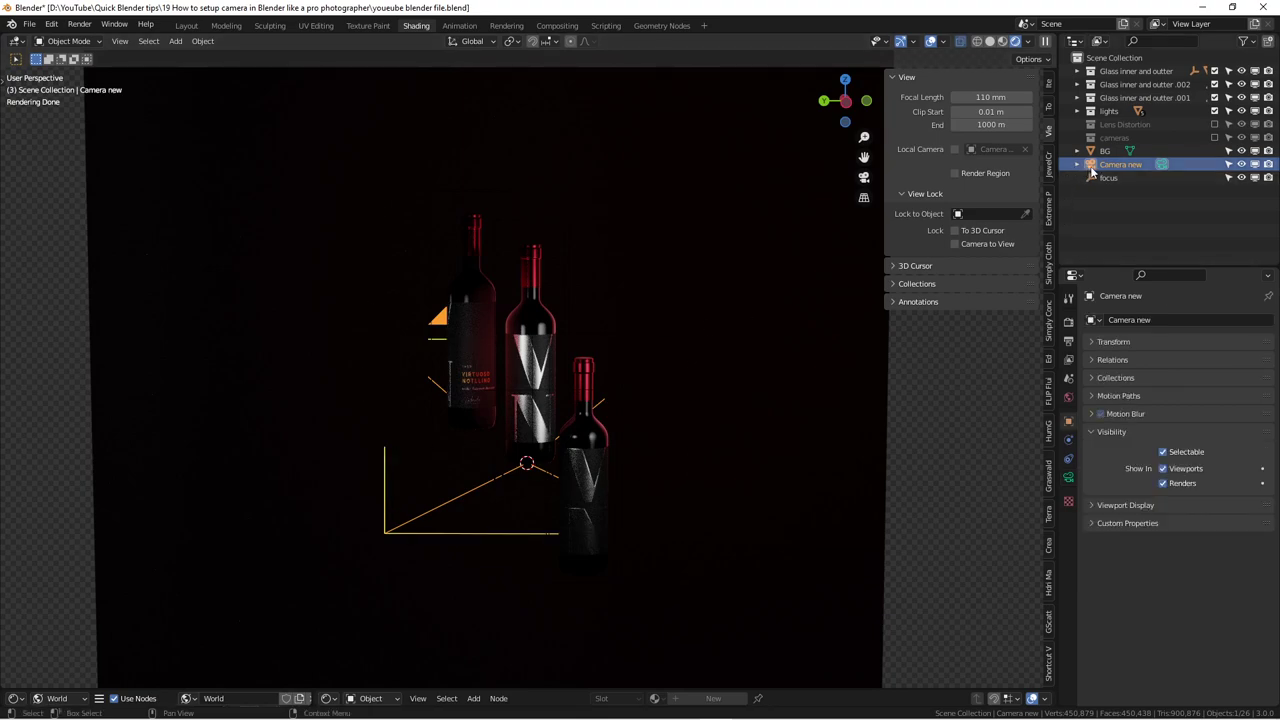
key(ctrl)
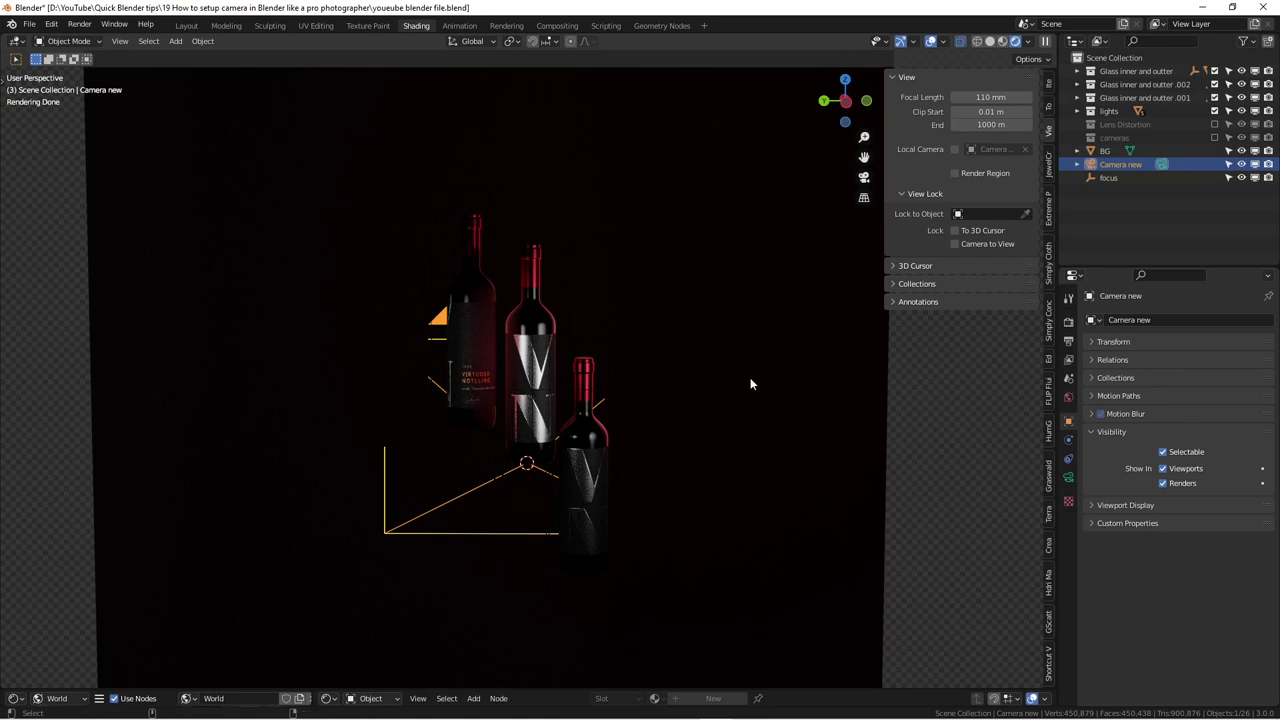
key(KP_0)
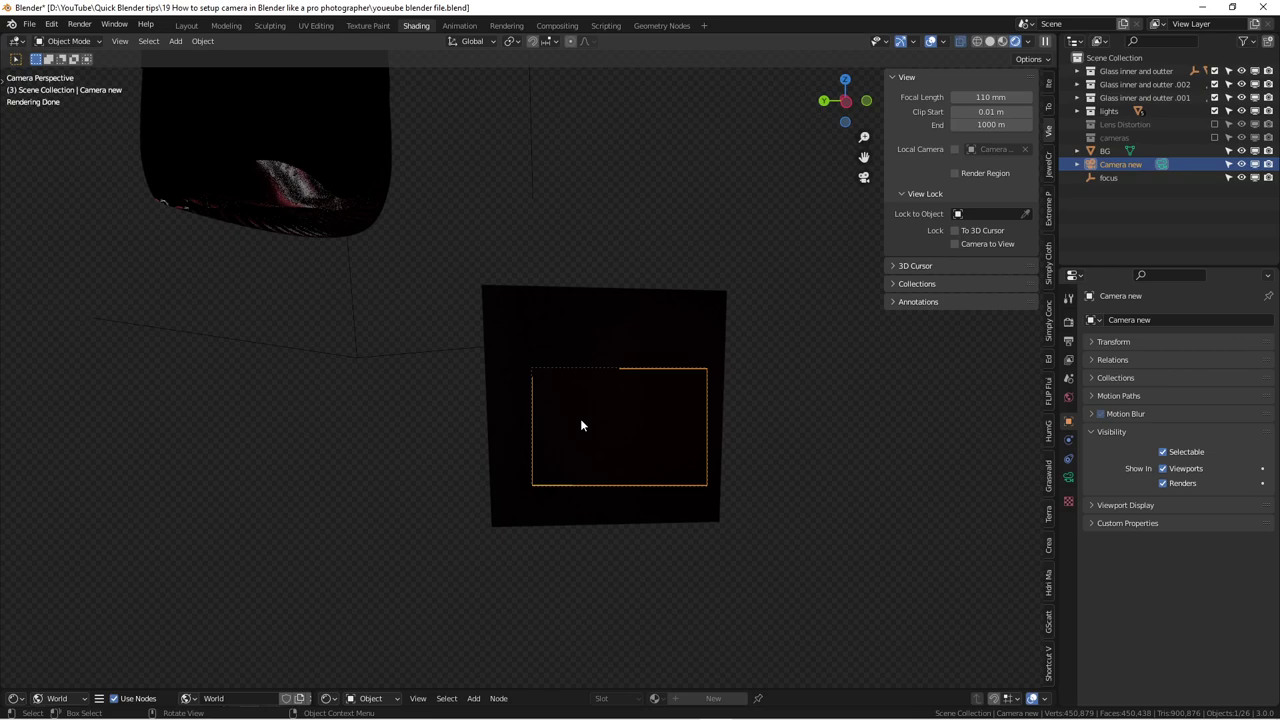
key(KP_1)
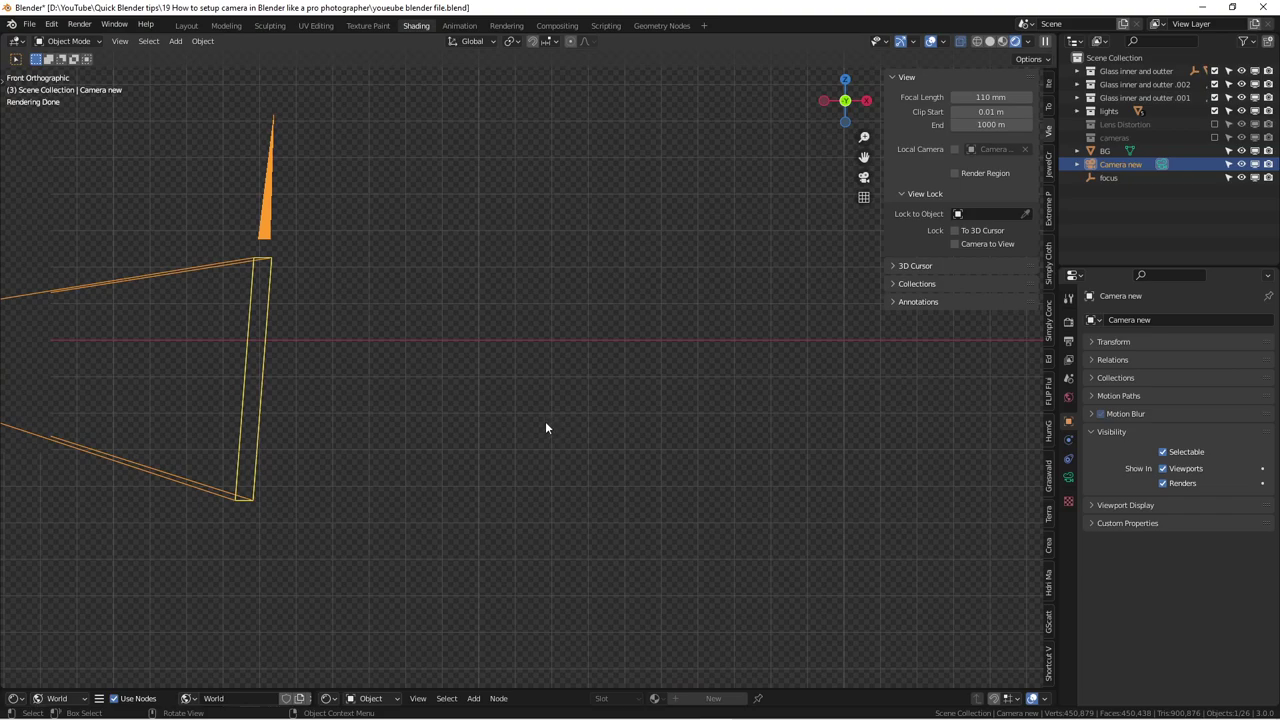
Step: Frame the three bottles in a perspective view and align Camera new to that view
scroll(545, 421, down, 5)
mouse_move(540, 430)
middle_down()
mouse_move(637, 420)
mouse_move(509, 451)
mouse_move(577, 449)
mouse_move(561, 420)
middle_up()
scroll(561, 413, up, 6)
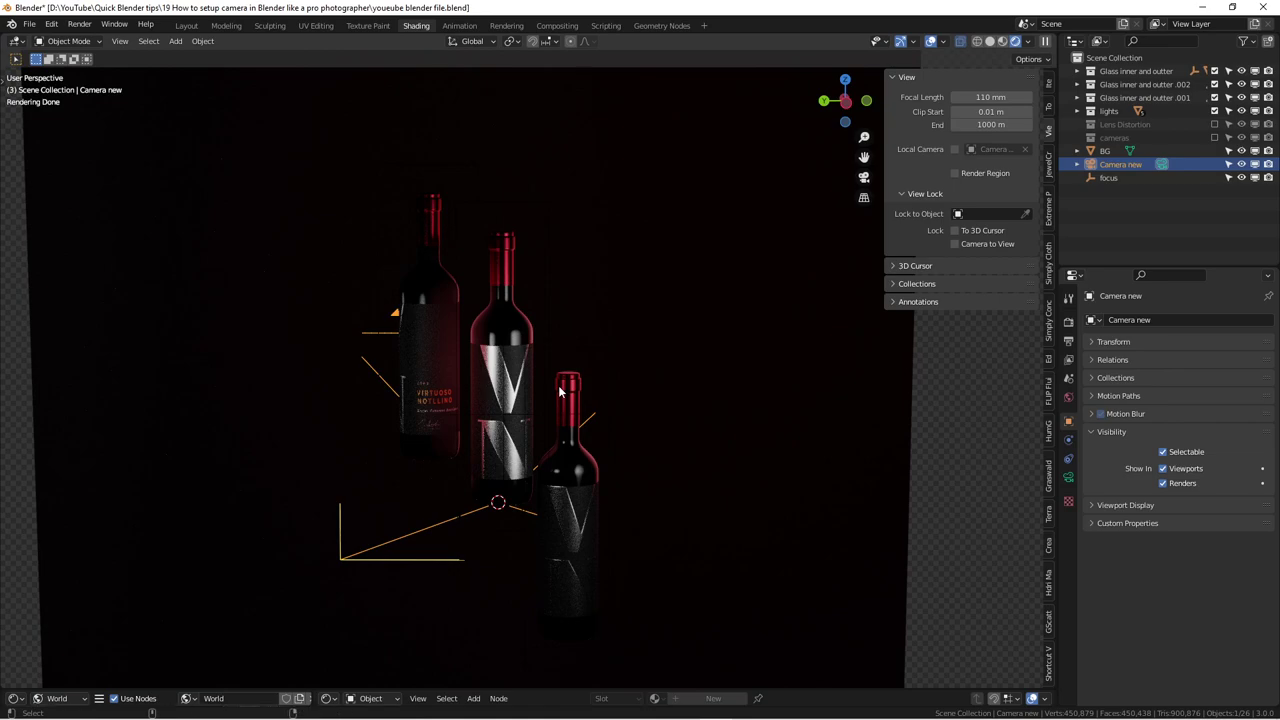
key(KP_0)
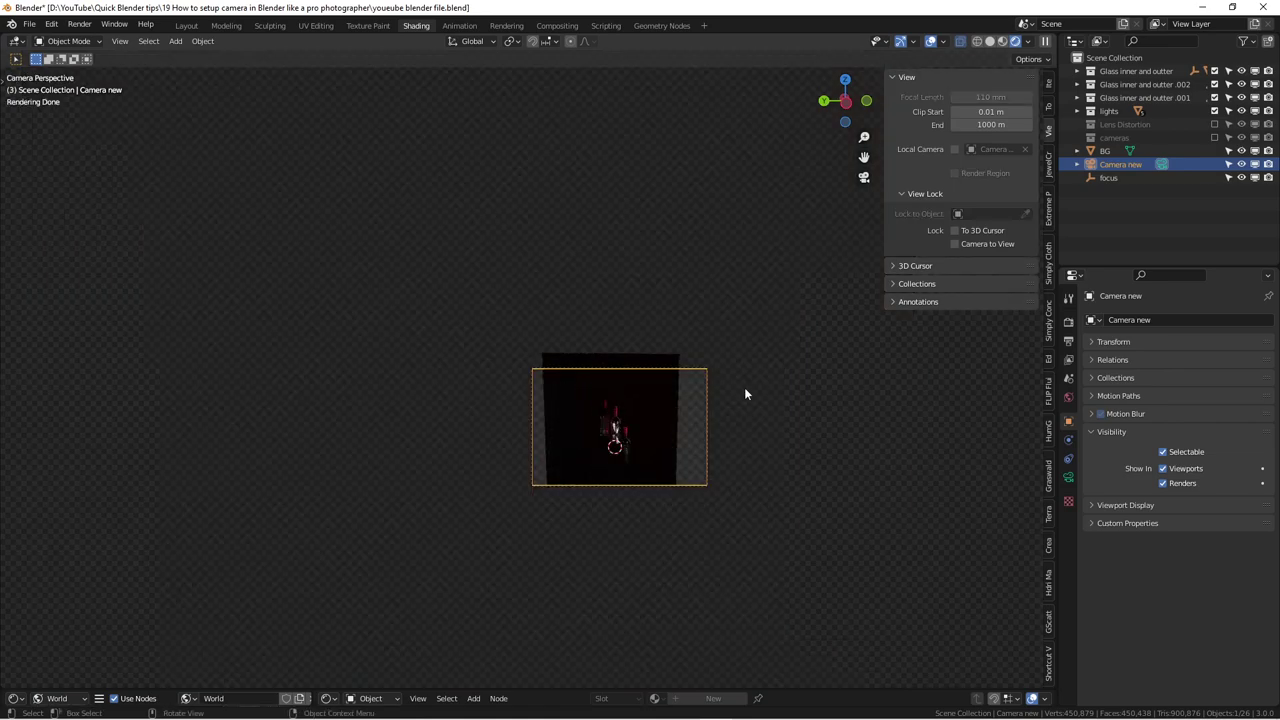
scroll(706, 408, up, 6)
shift+middle_drag(597, 393, 603, 327)
Step: Check the aligned camera's position from outside, then return to the camera view and inspect the framing of the bottles
middle_drag(558, 410, 662, 426)
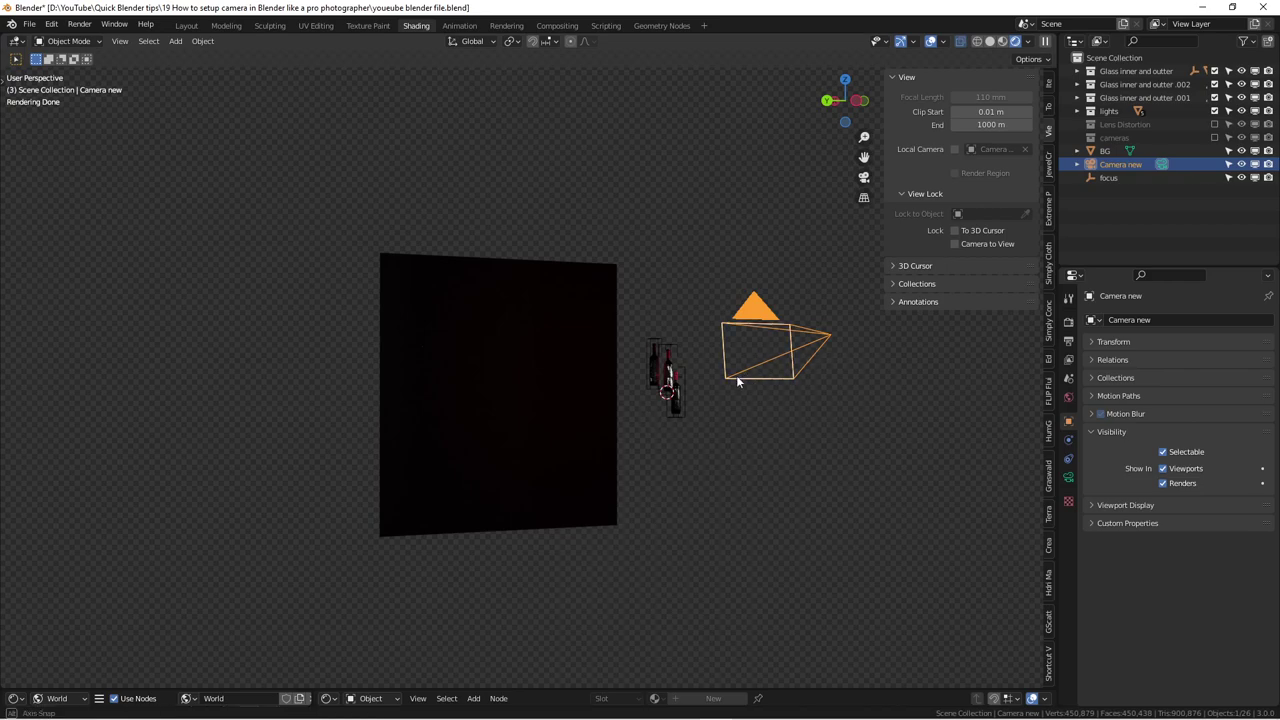
key(shift+KP_7)
key(KP_0)
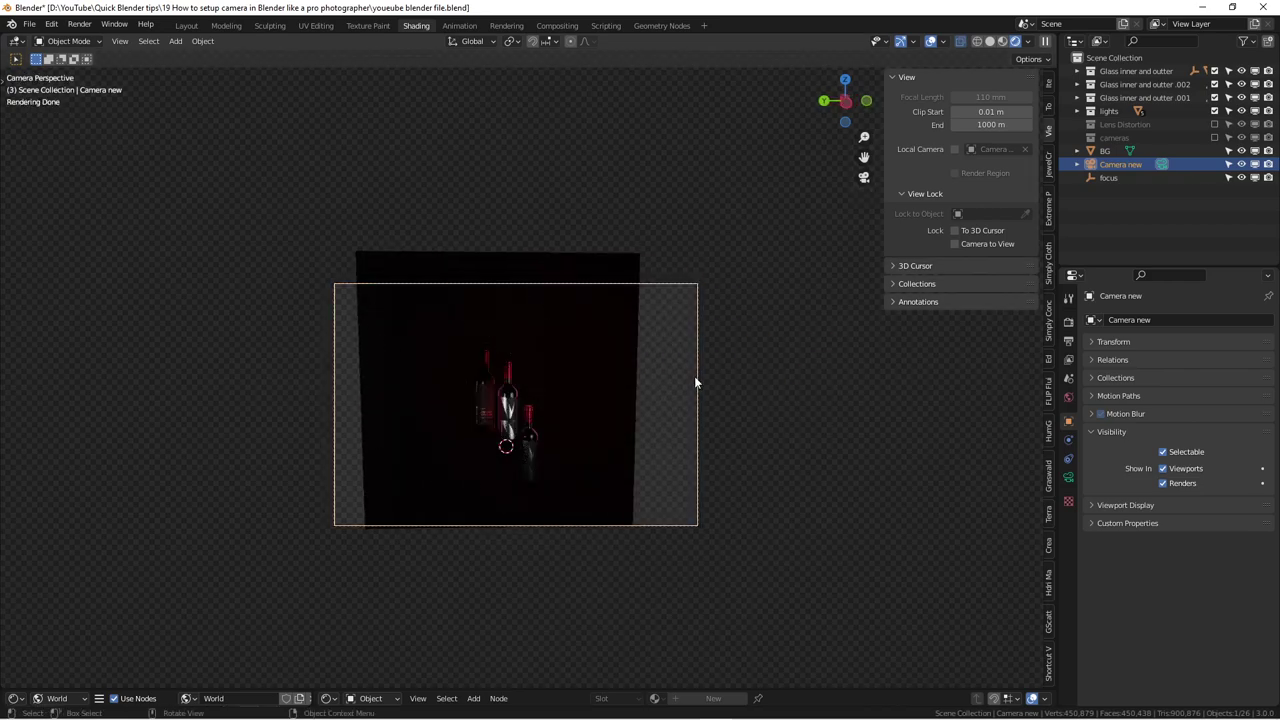
scroll(474, 405, up, 3)
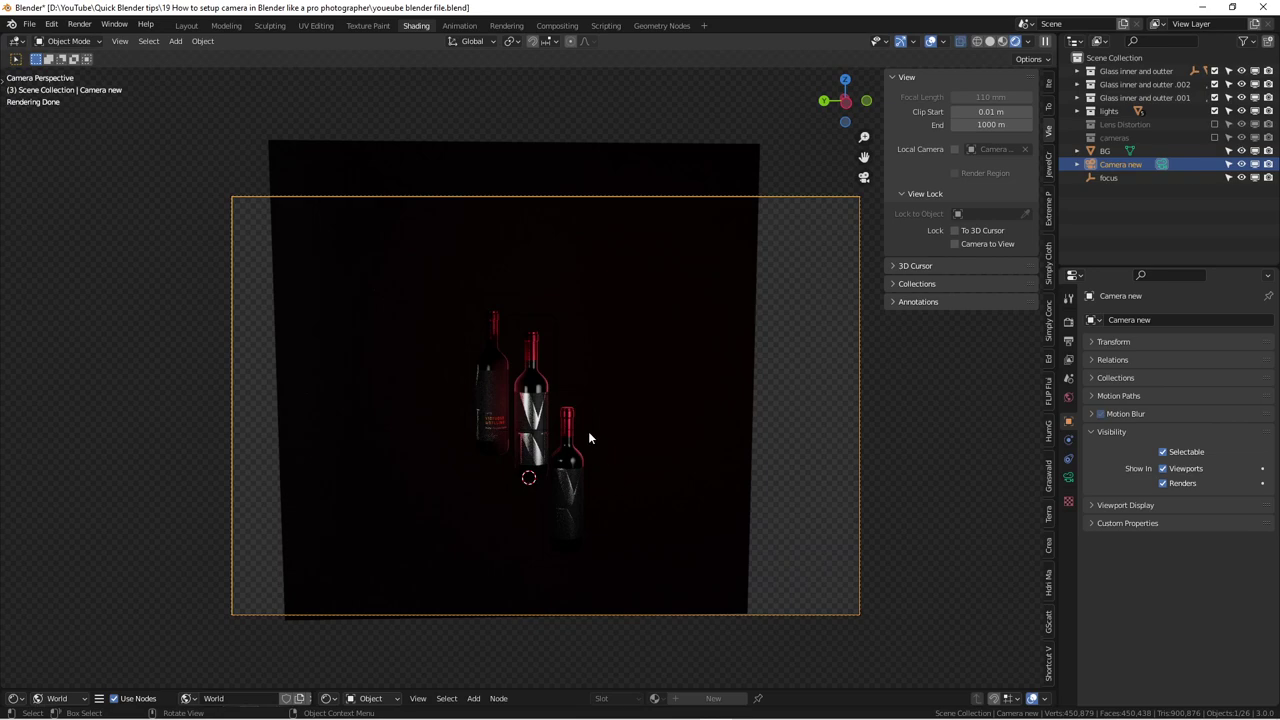
shift+middle_drag(585, 435, 547, 456)
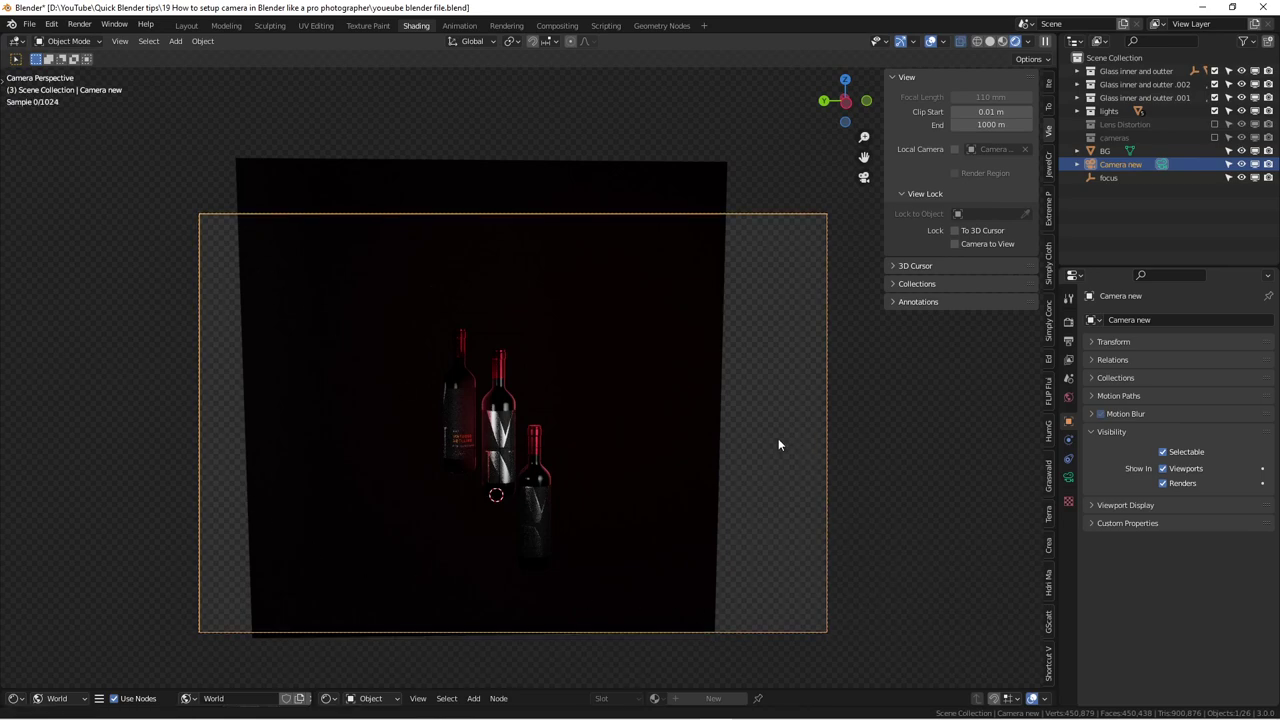
Step: Open the lens settings in the data properties of Camera new and set its focal length to 110 mm
shift+middle_drag(780, 443, 778, 430)
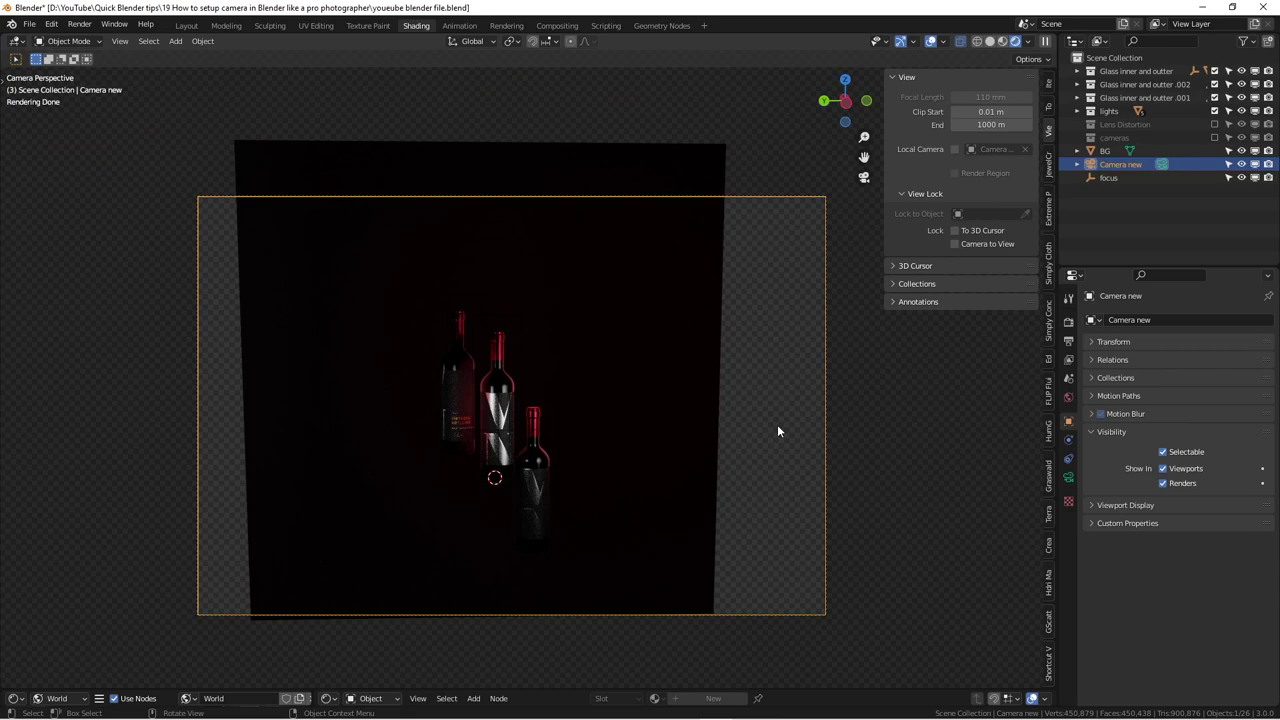
click(1068, 478)
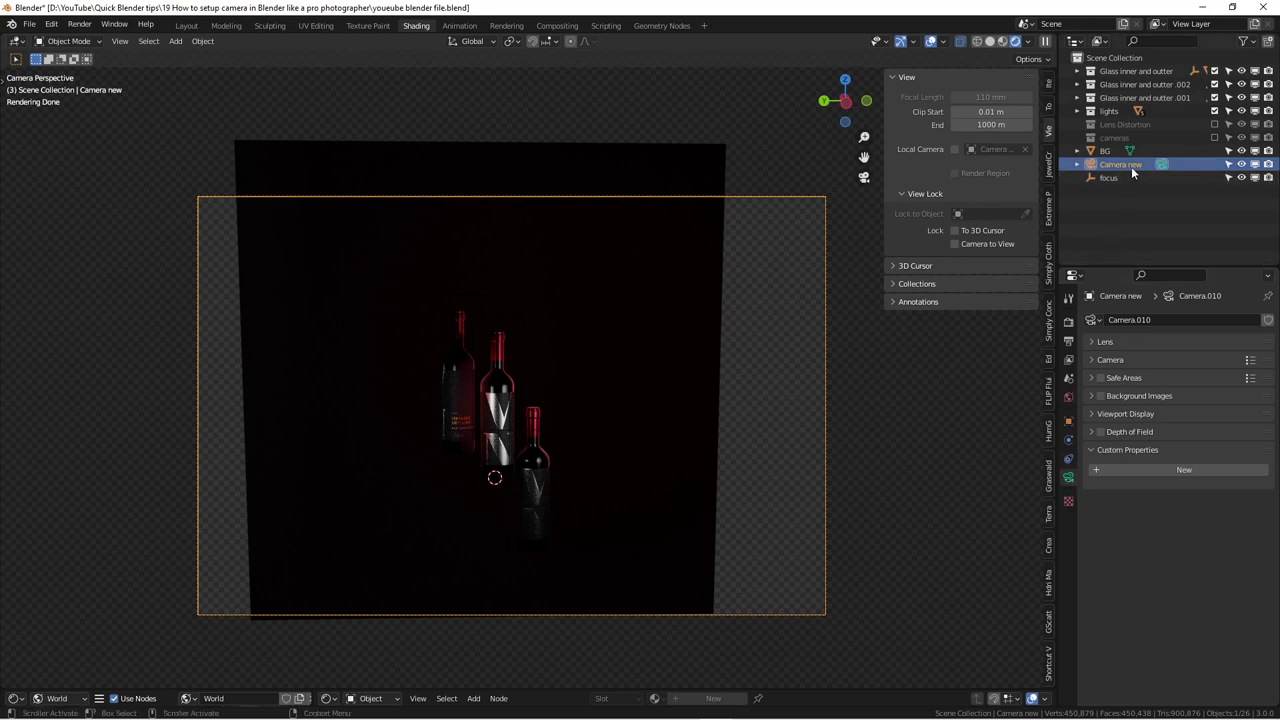
click(1093, 342)
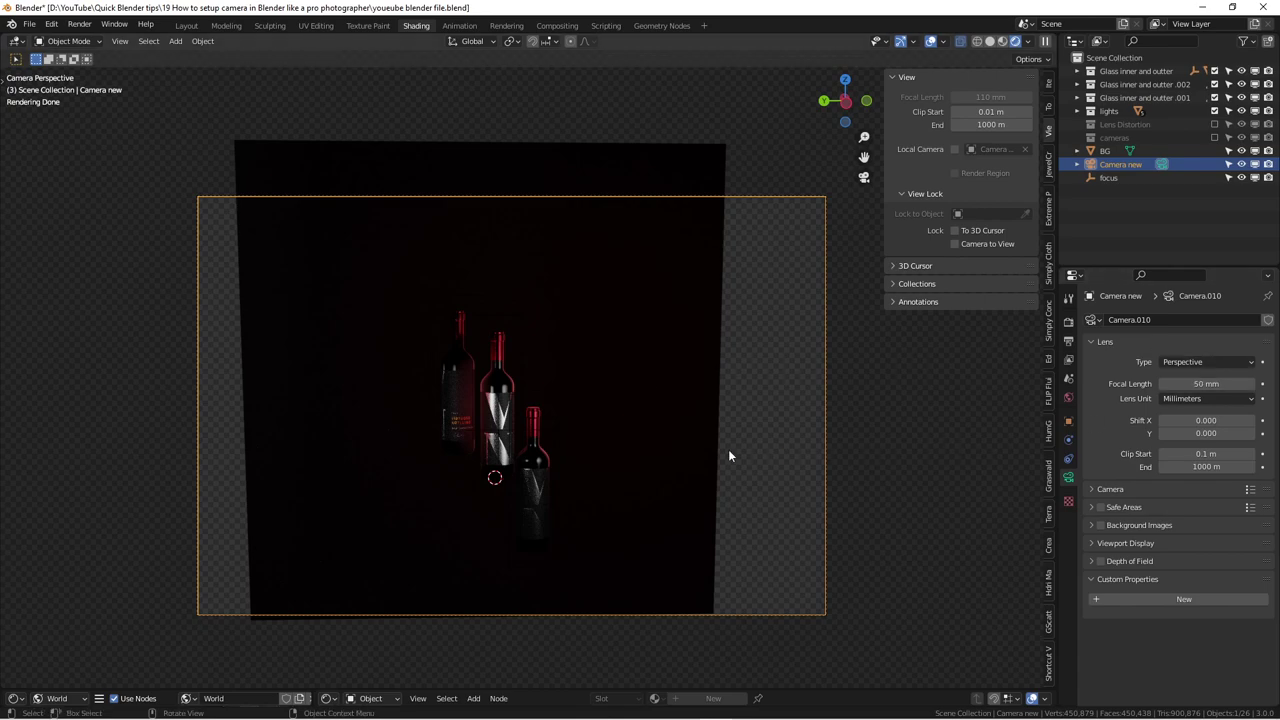
click(1188, 383)
text(110)
key(Return)
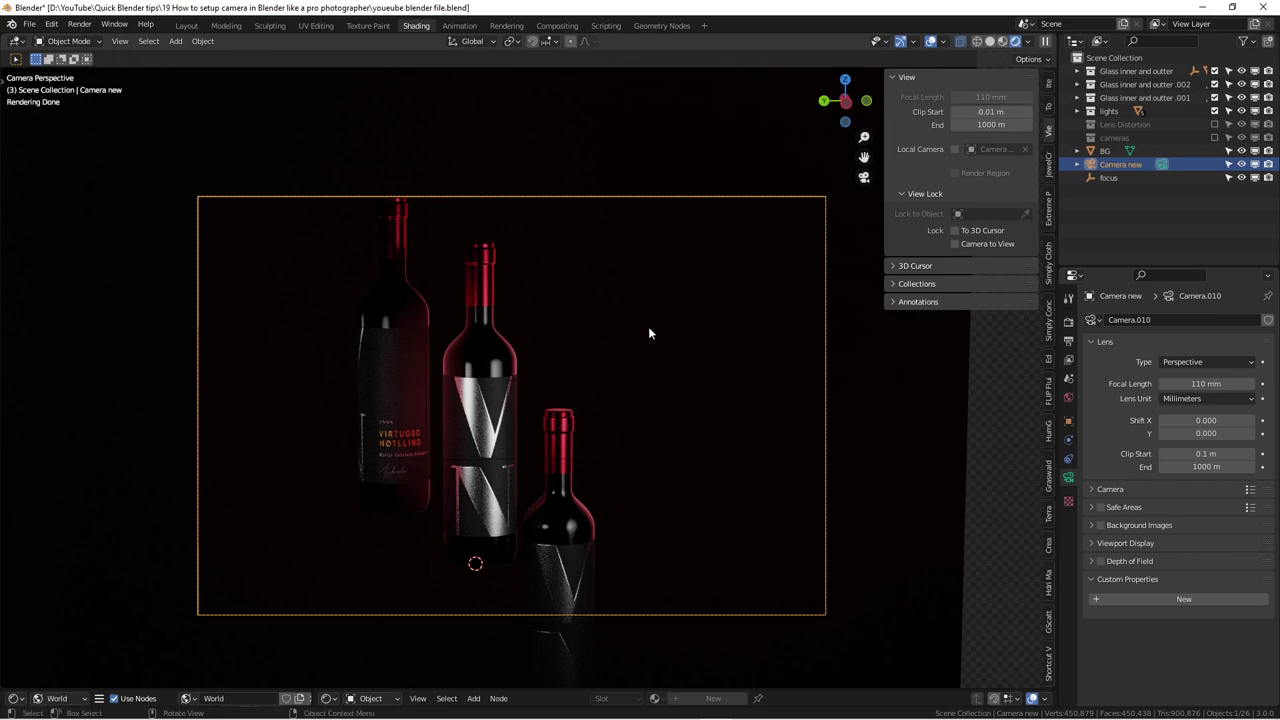
Step: Leave and re-enter the camera view to check the framing of the bottles, and collapse the Lens settings
key(KP_0)
middle_drag(636, 366, 580, 357)
key(KP_0)
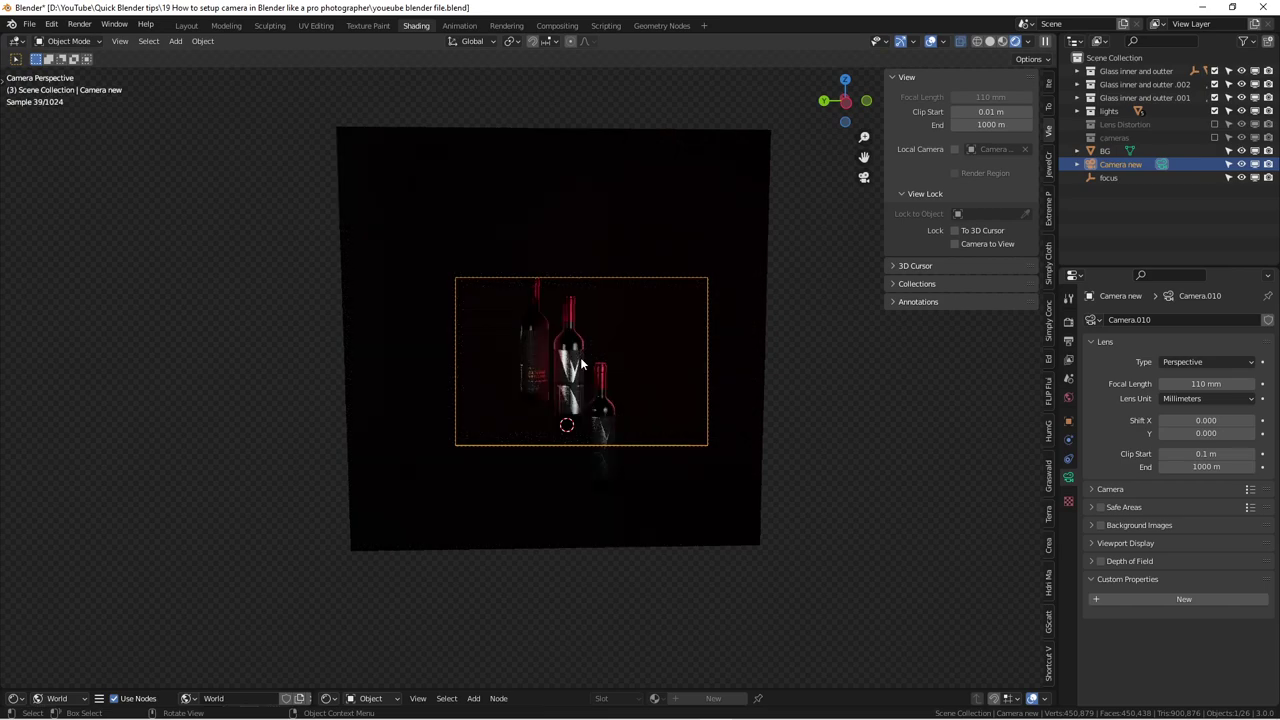
scroll(561, 322, up, 3)
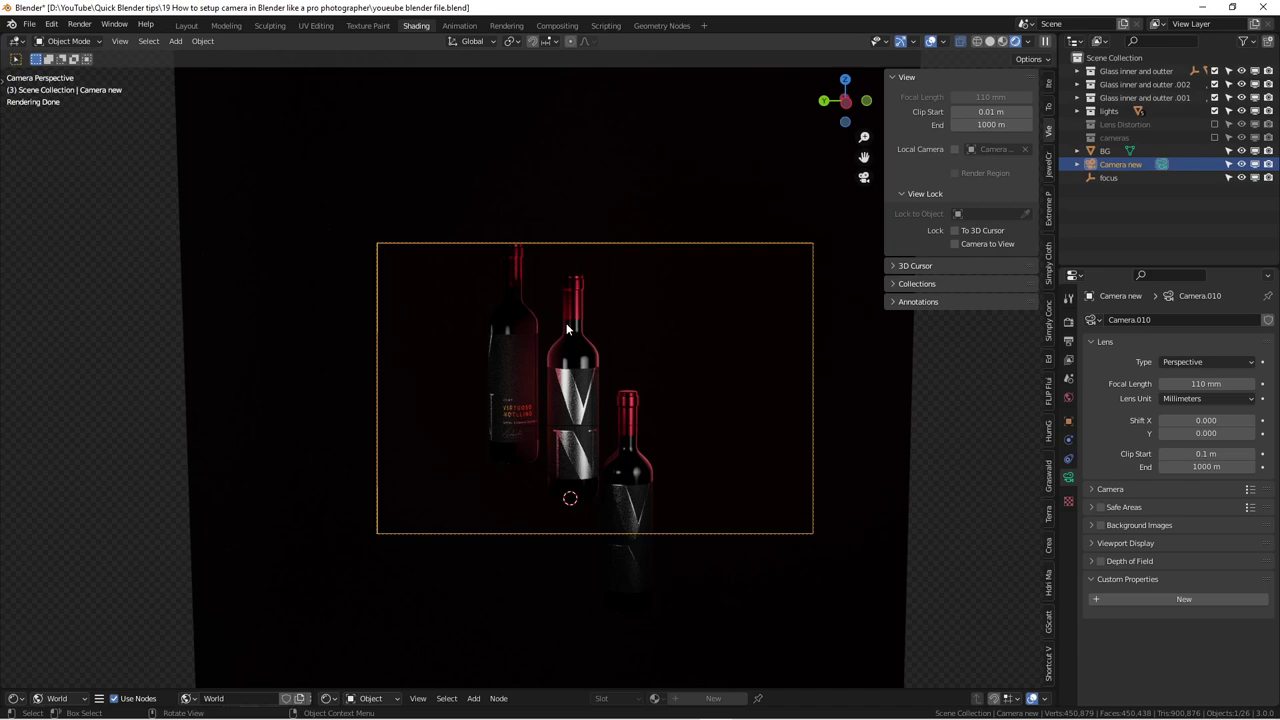
click(1093, 342)
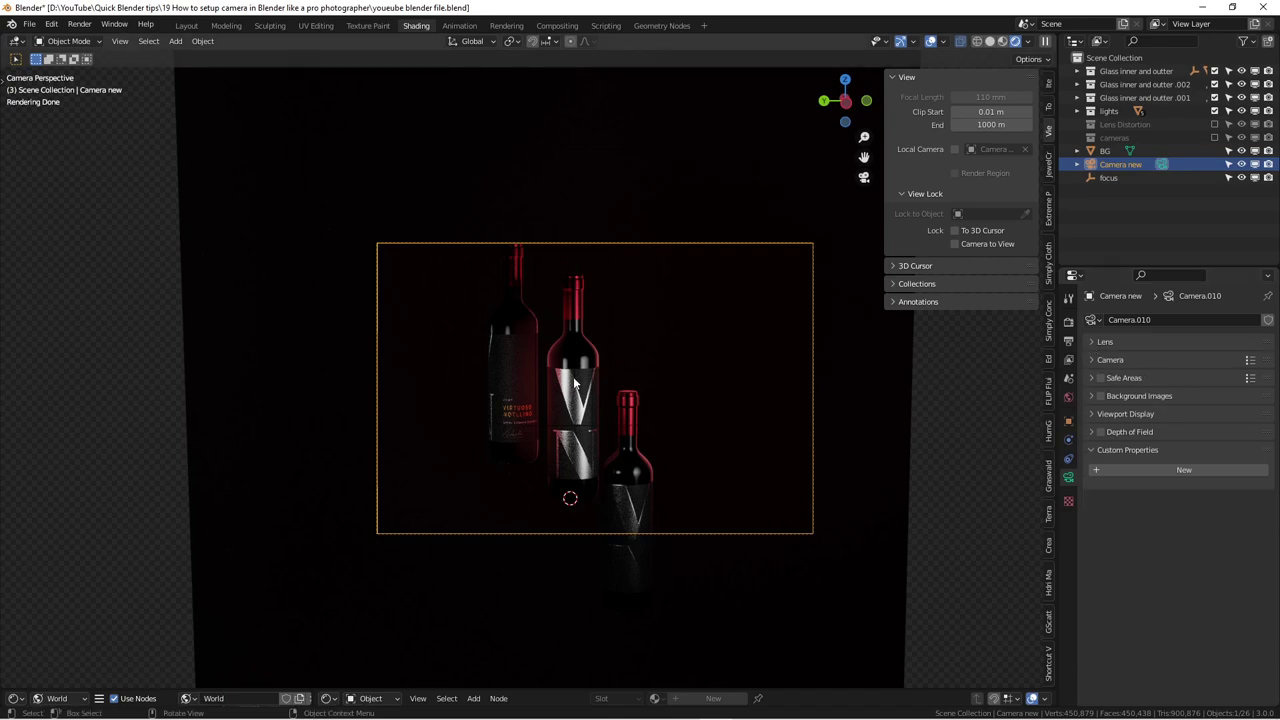
scroll(581, 368, up, 2)
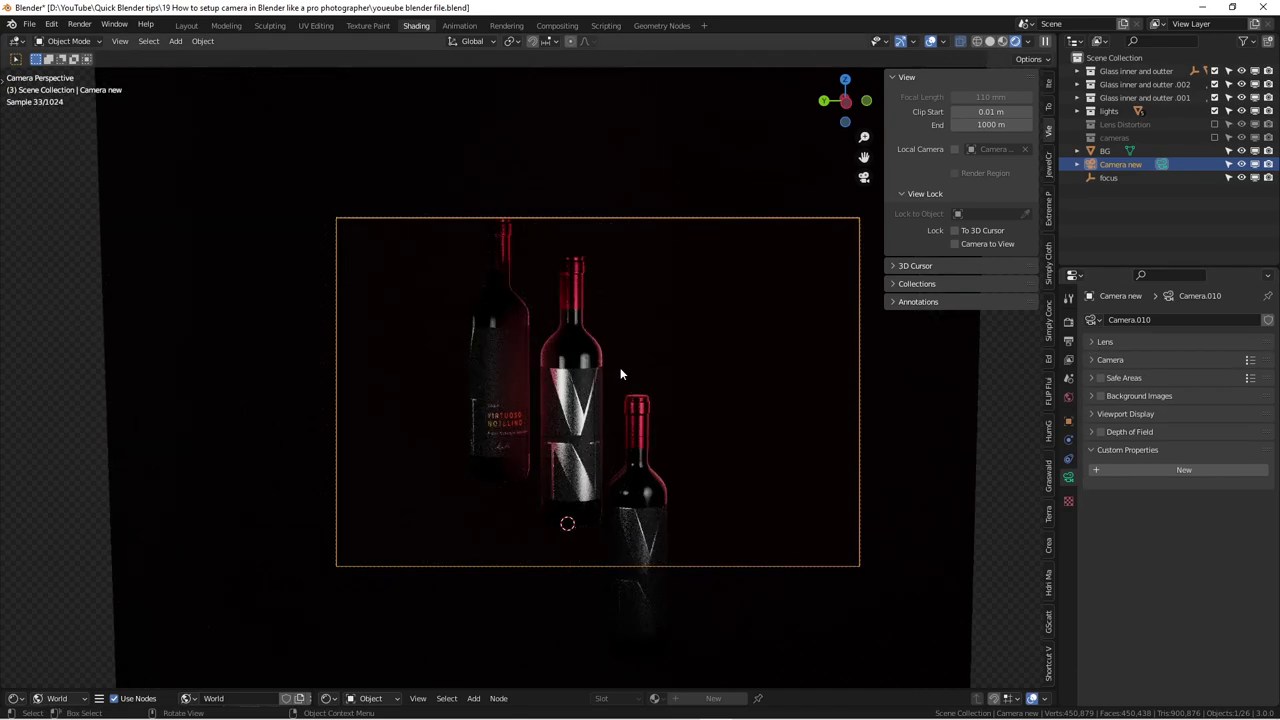
shift+middle_drag(610, 375, 543, 365)
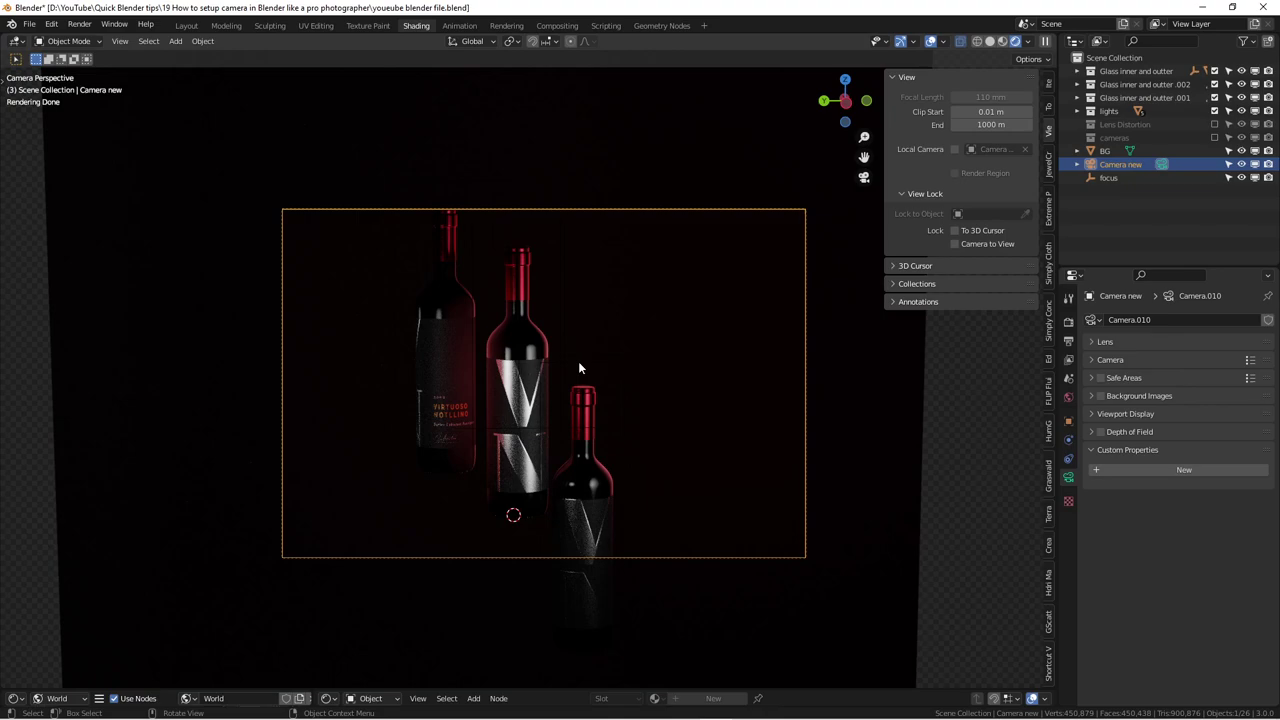
Step: Shift Camera new about 0.06 m within its view plane to center the bottles, and check its position from outside the camera view
key(g)
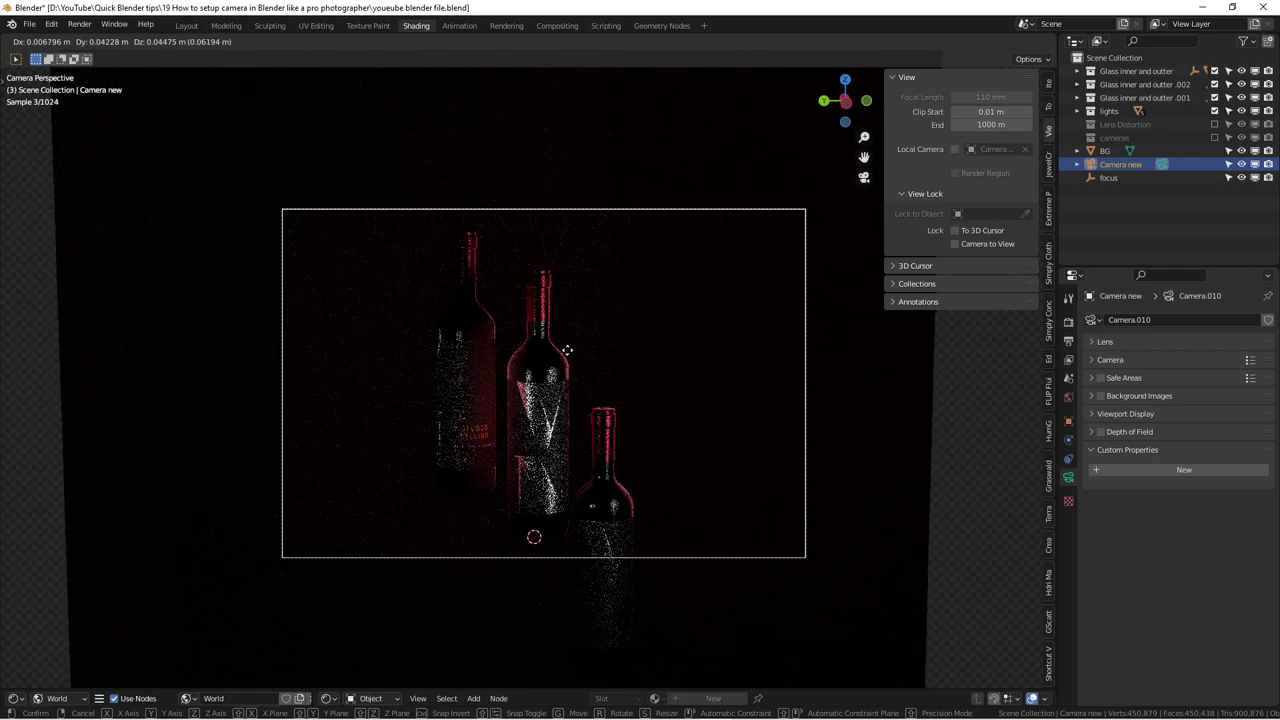
click(566, 350)
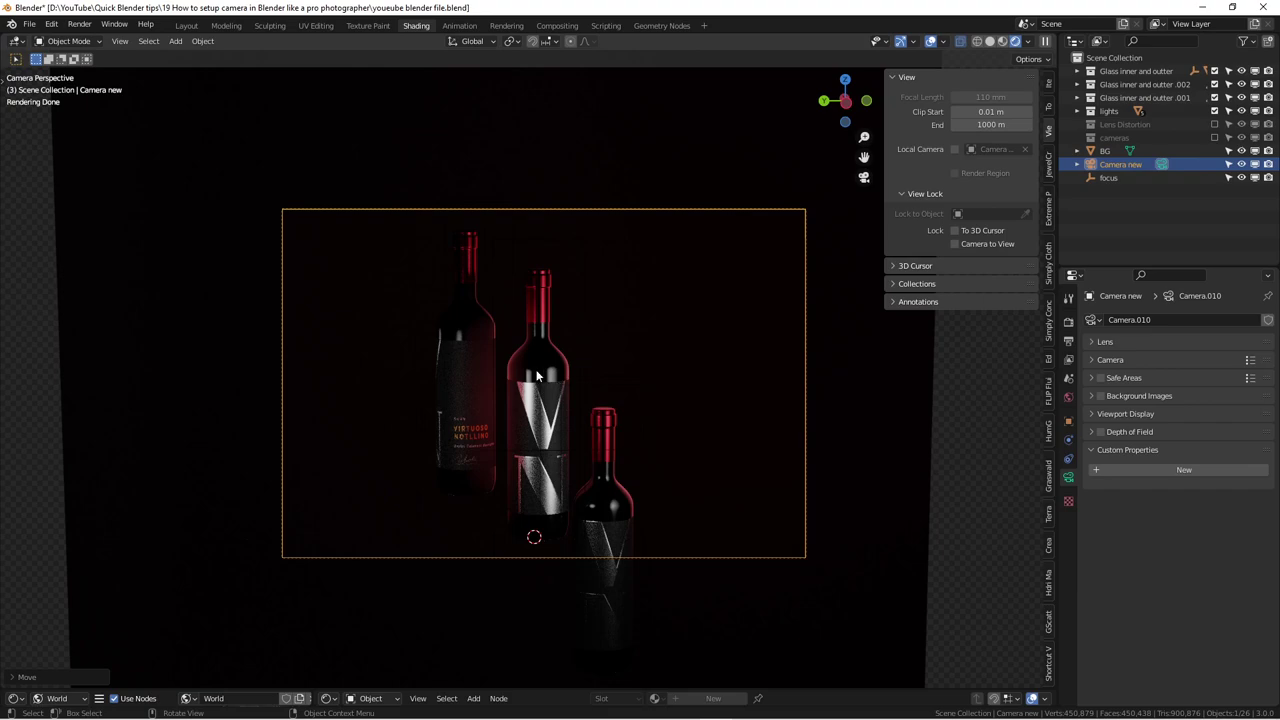
mouse_move(536, 375)
middle_down()
mouse_move(505, 365)
mouse_move(546, 350)
mouse_move(546, 377)
mouse_move(532, 357)
middle_up()
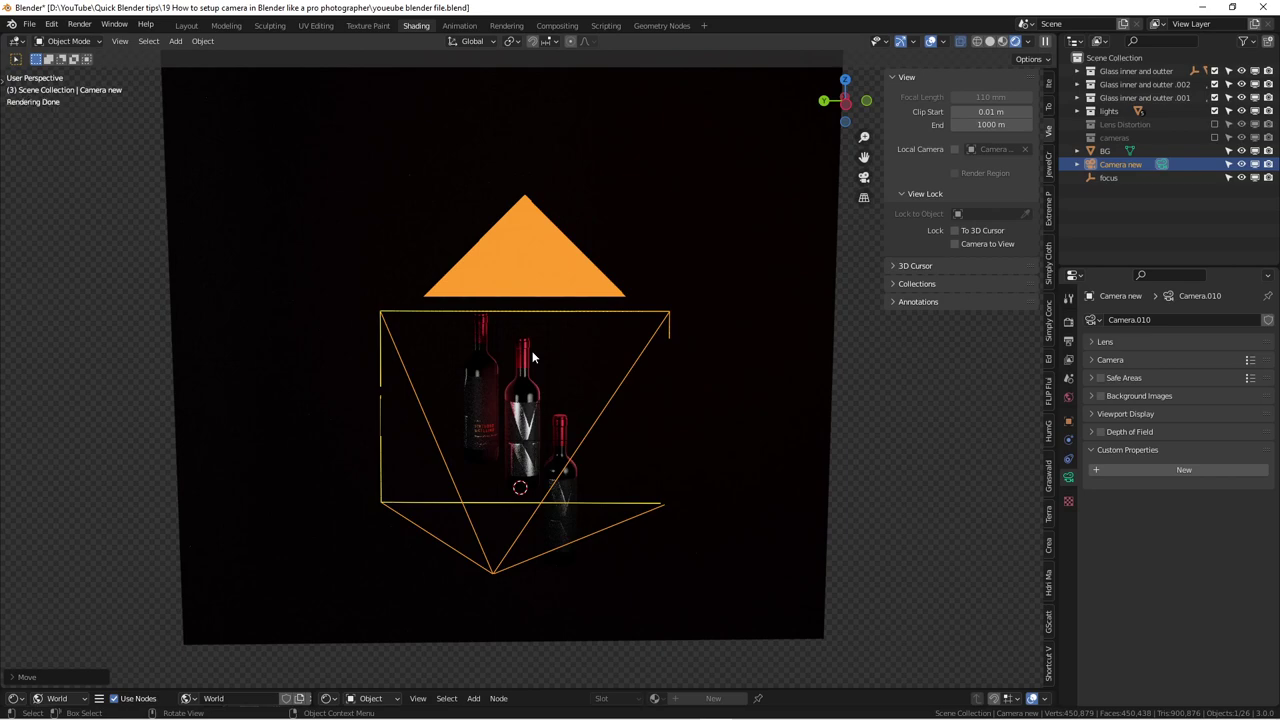
key(KP_0)
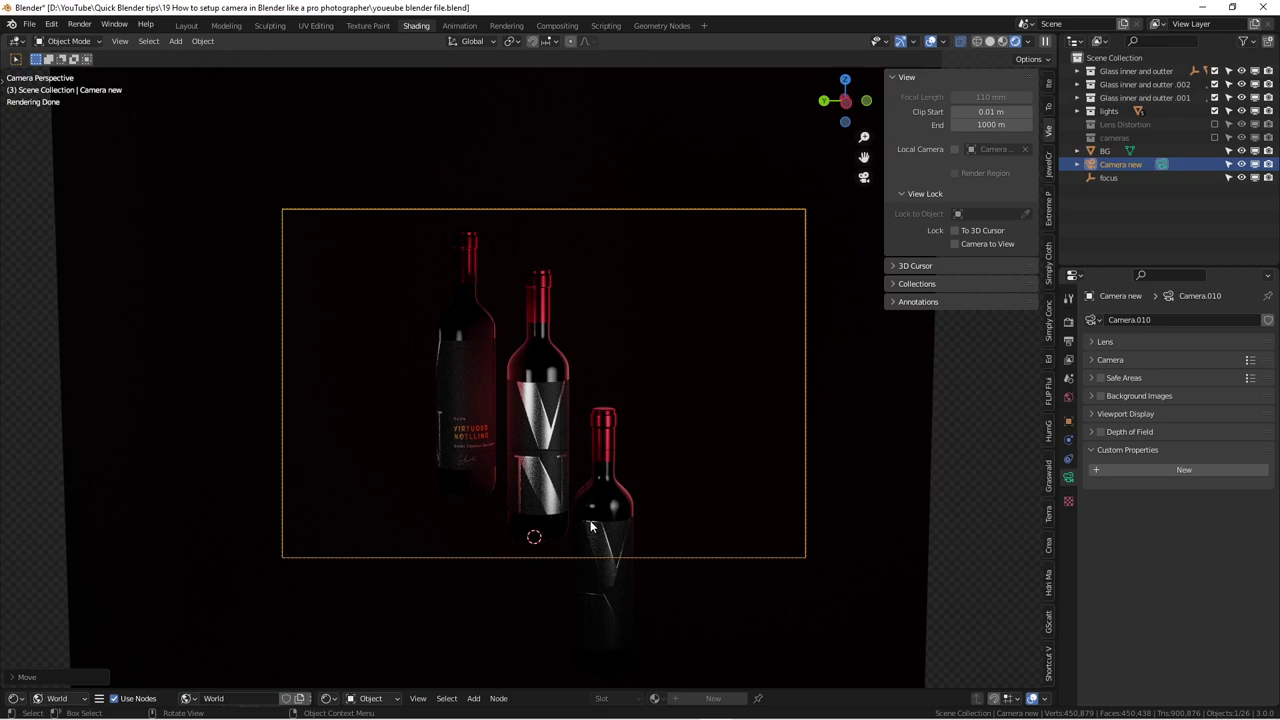
Step: Move Camera new closer to the bottles along its local Z axis and shift it sideways about 0.035 m
key(g)
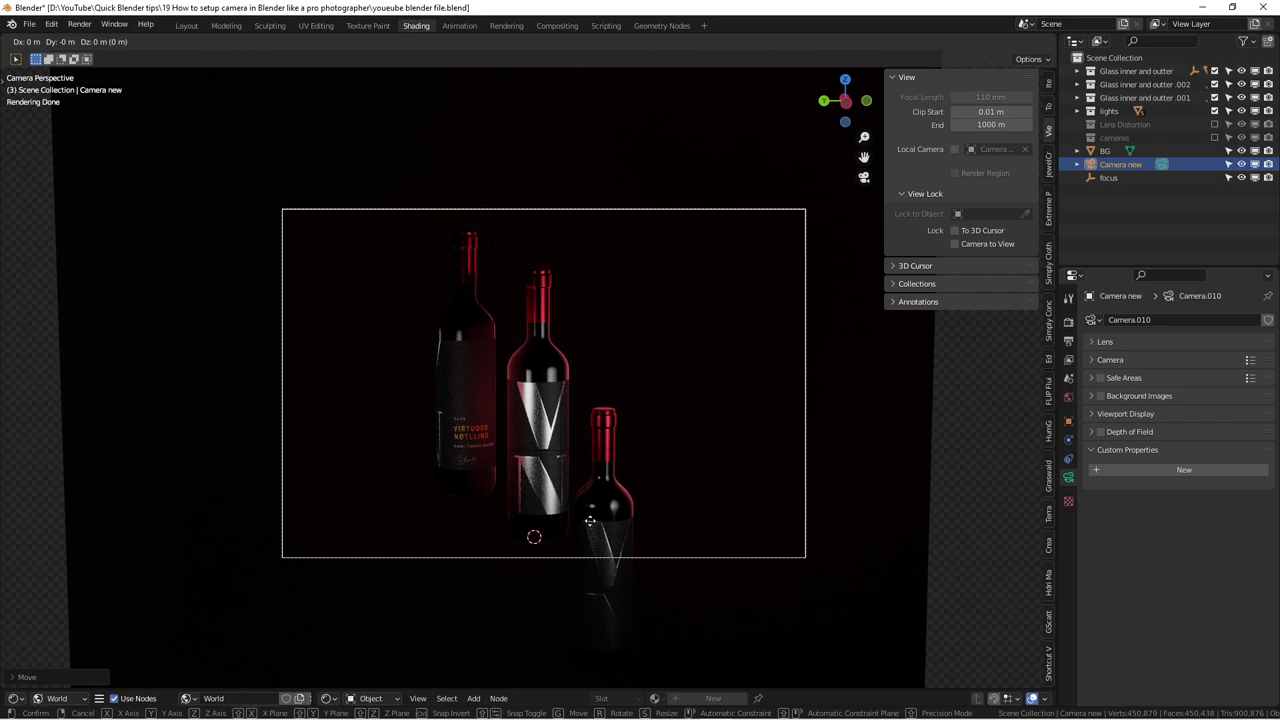
key(z)
key(z)
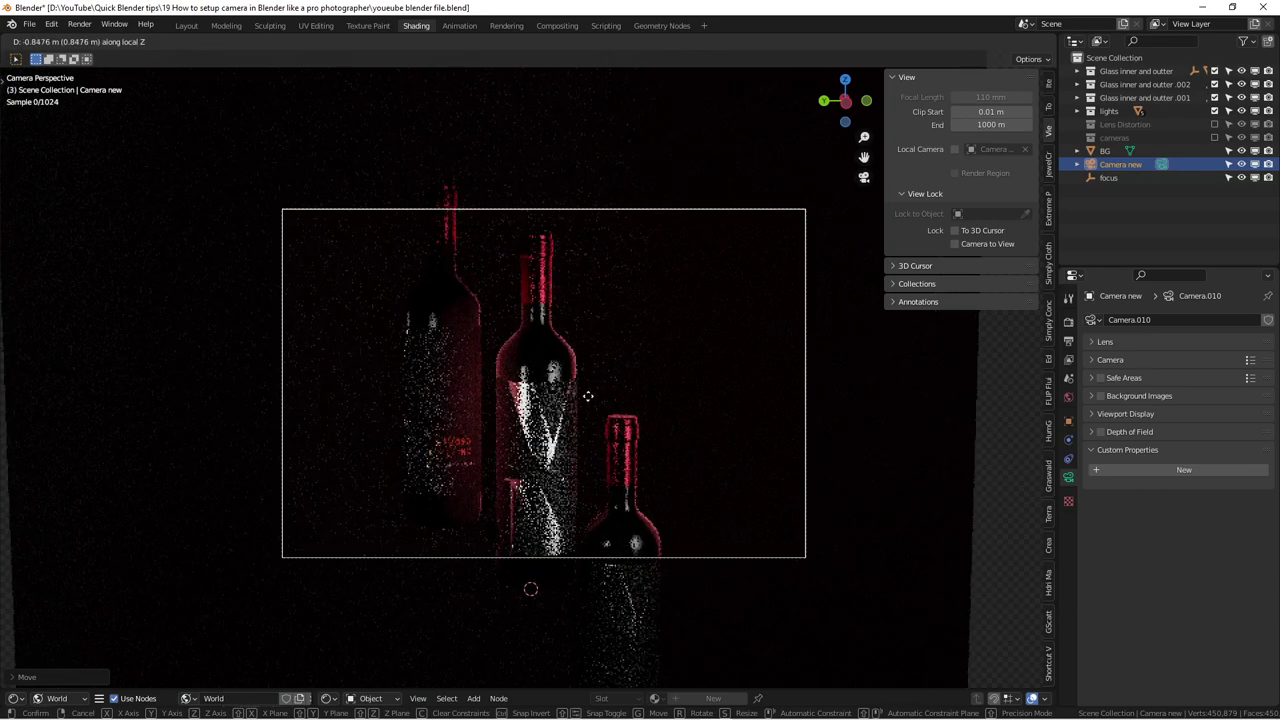
click(588, 371)
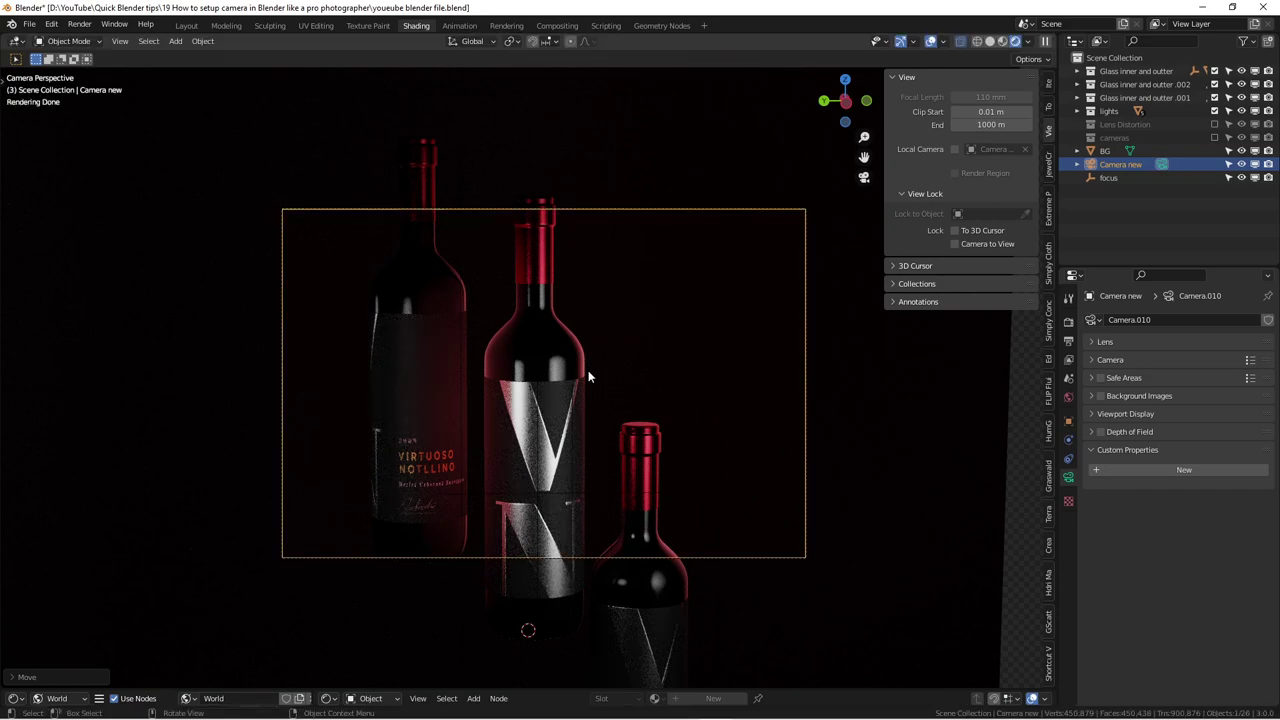
key(g)
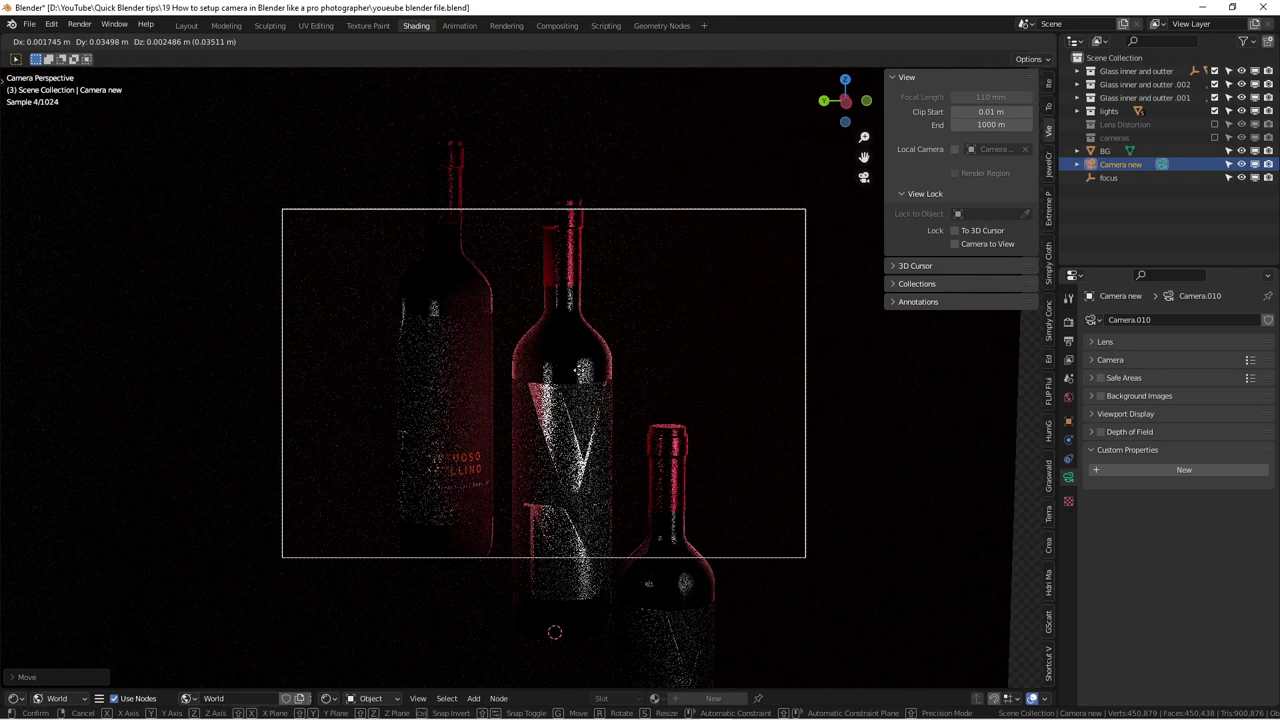
click(578, 371)
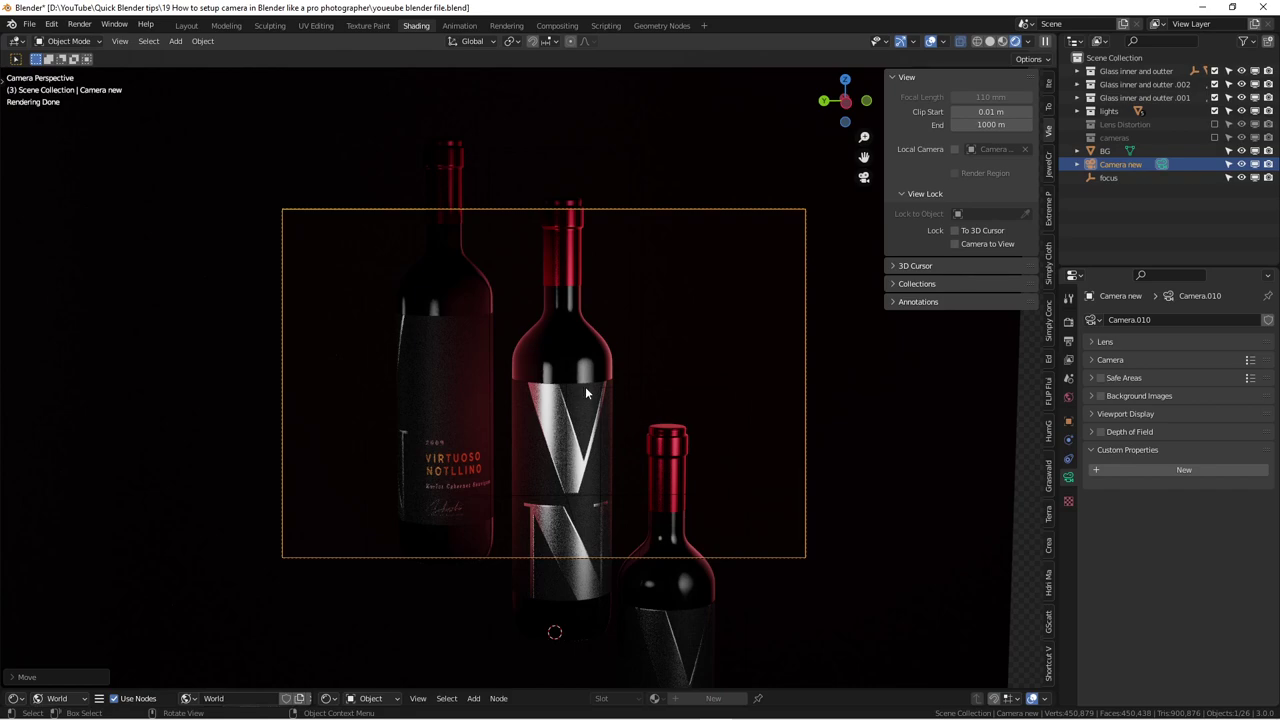
Step: Test dollying Camera new along its local Z axis and place it slightly farther back from the bottles
key(g)
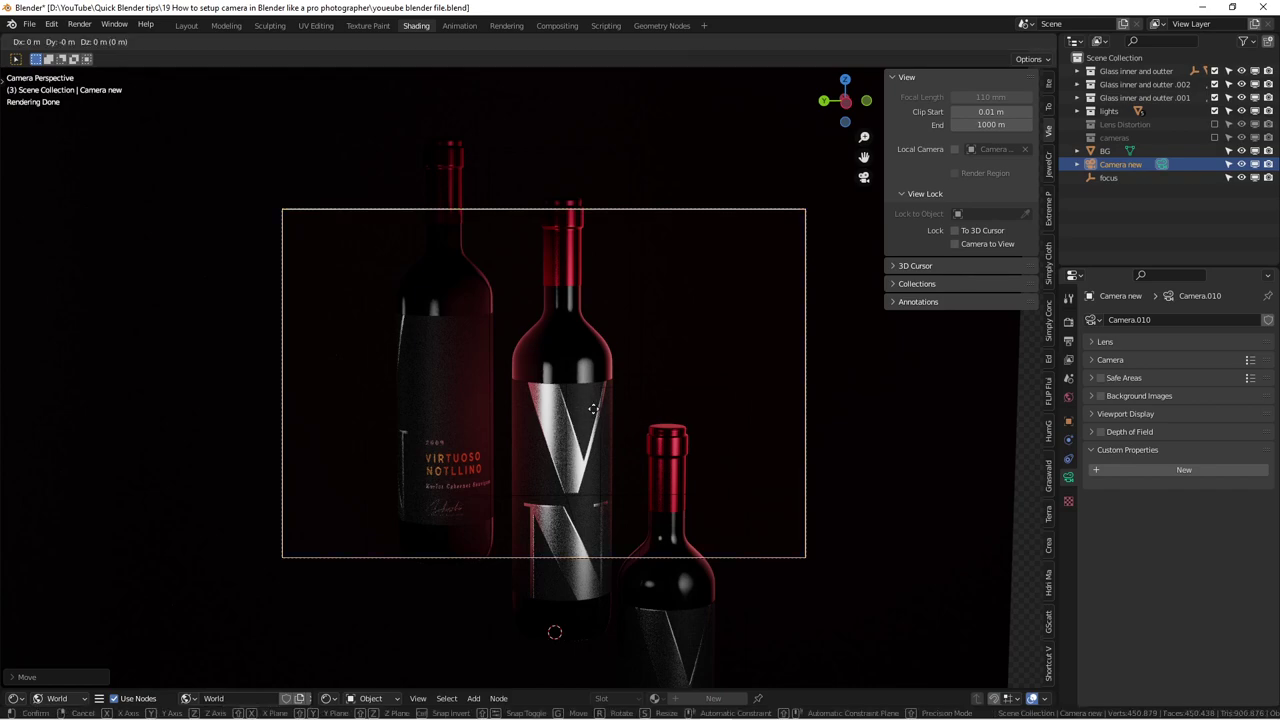
key(z)
key(z)
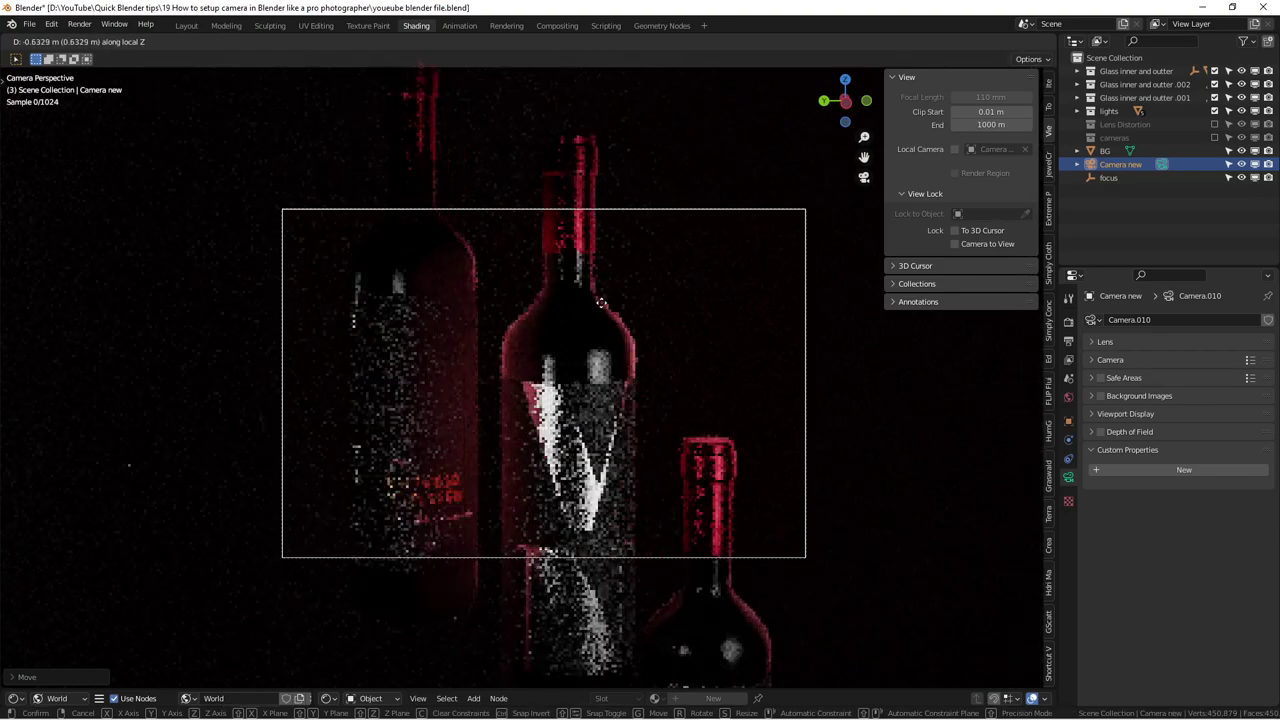
click(638, 437)
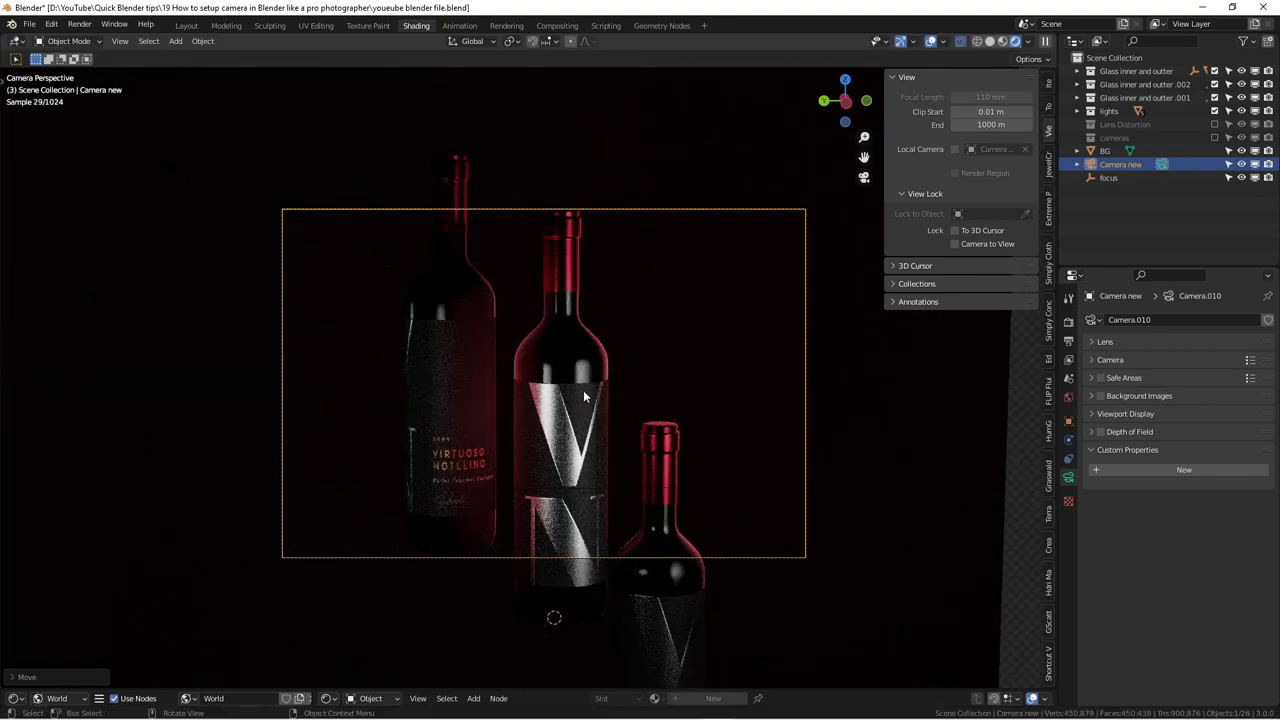
click(770, 322)
click(806, 320)
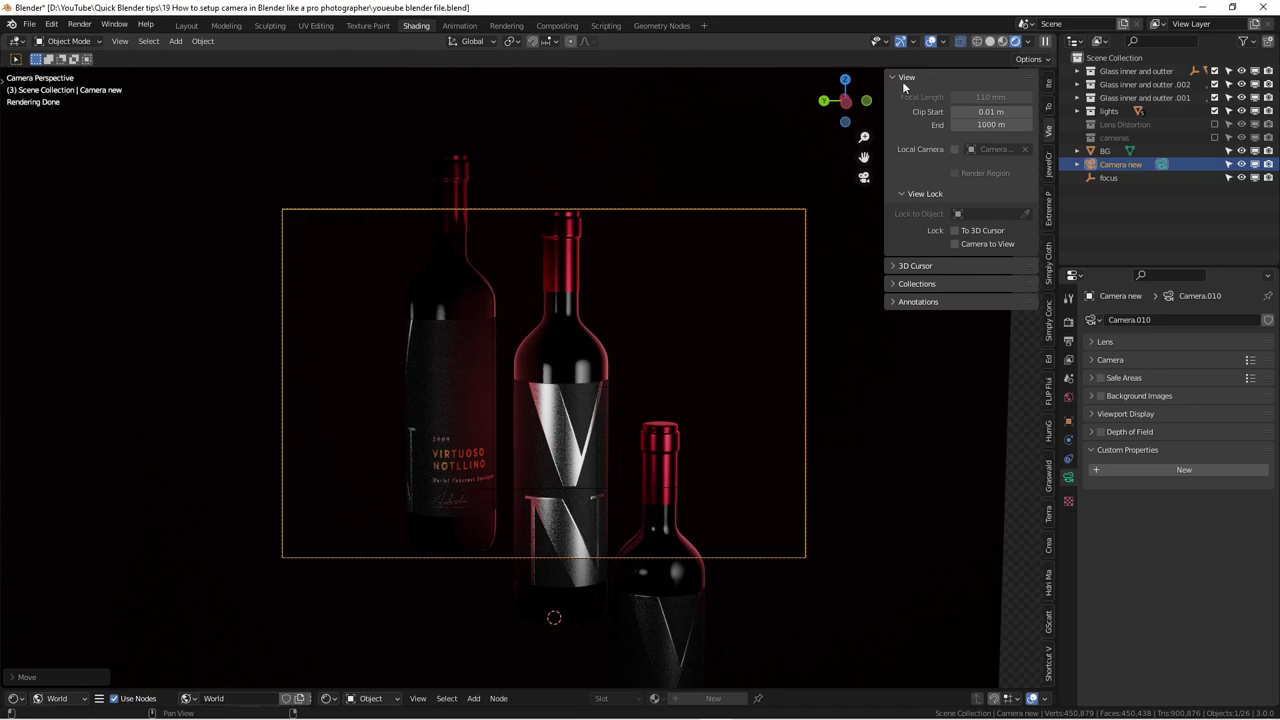
Step: Enable the Camera to View lock, reframe the bottles by navigating the camera view, and turn the lock off again
click(955, 245)
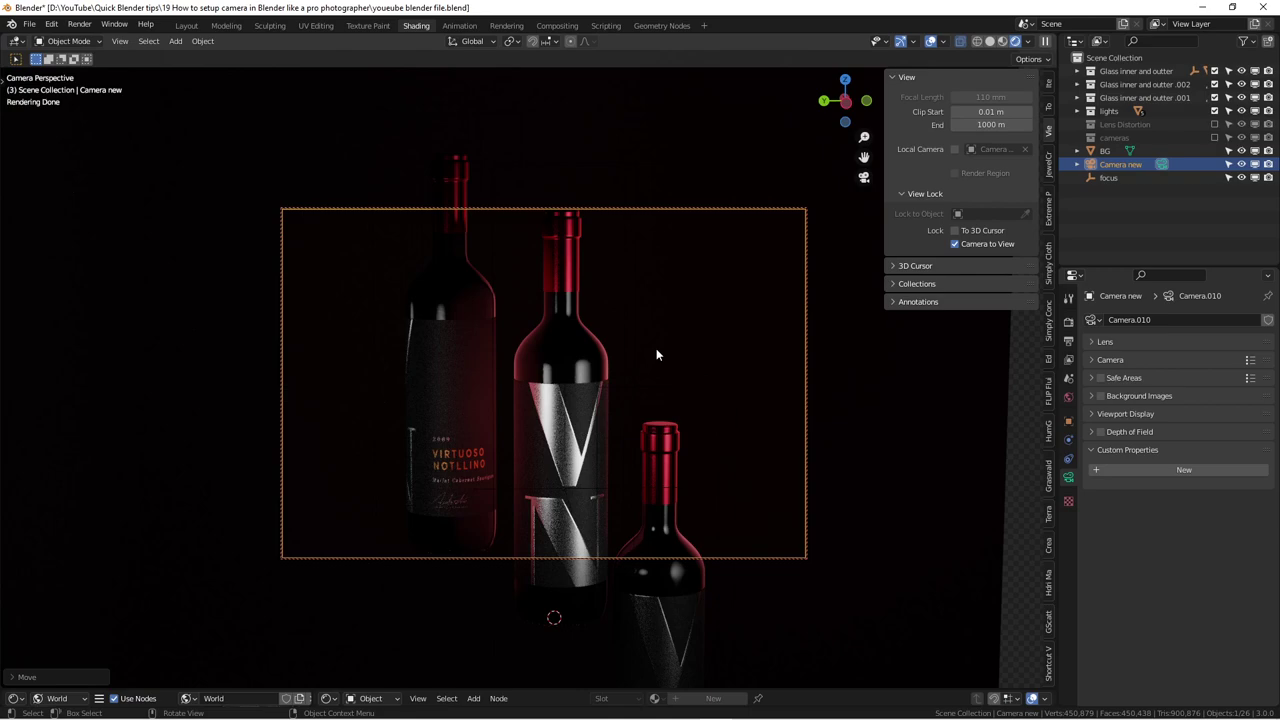
drag(655, 336, 651, 375)
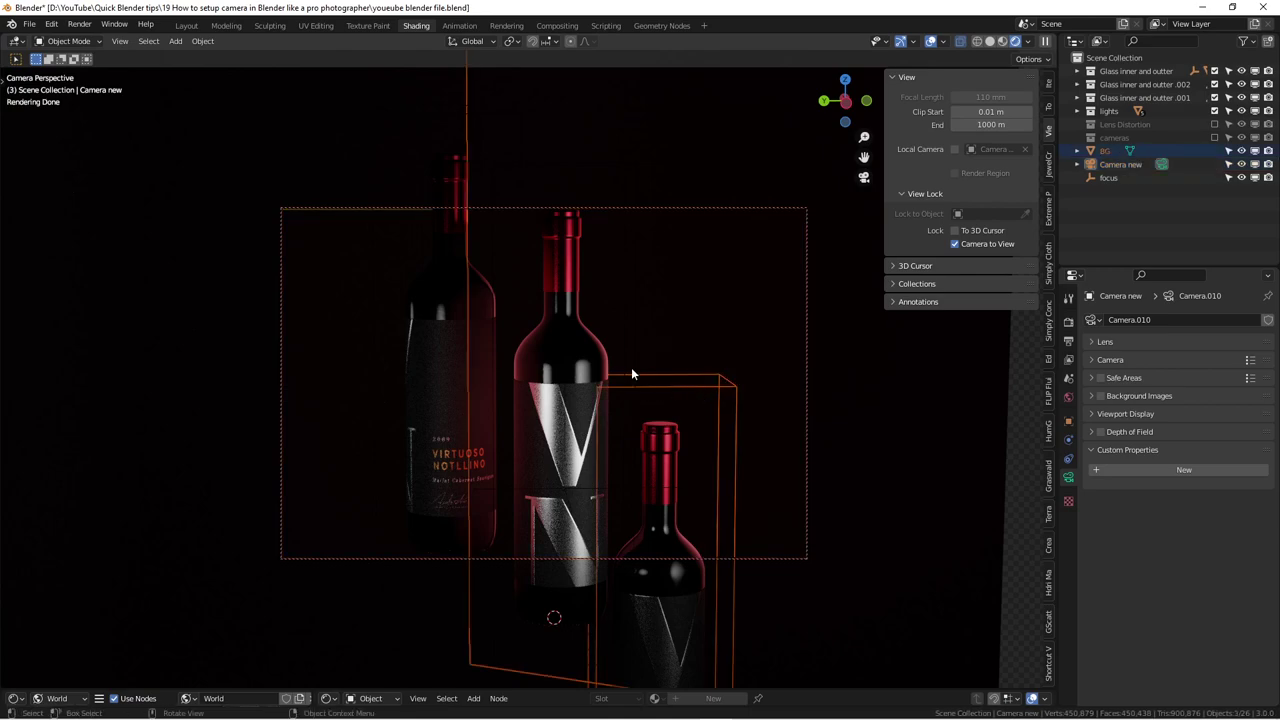
click(678, 300)
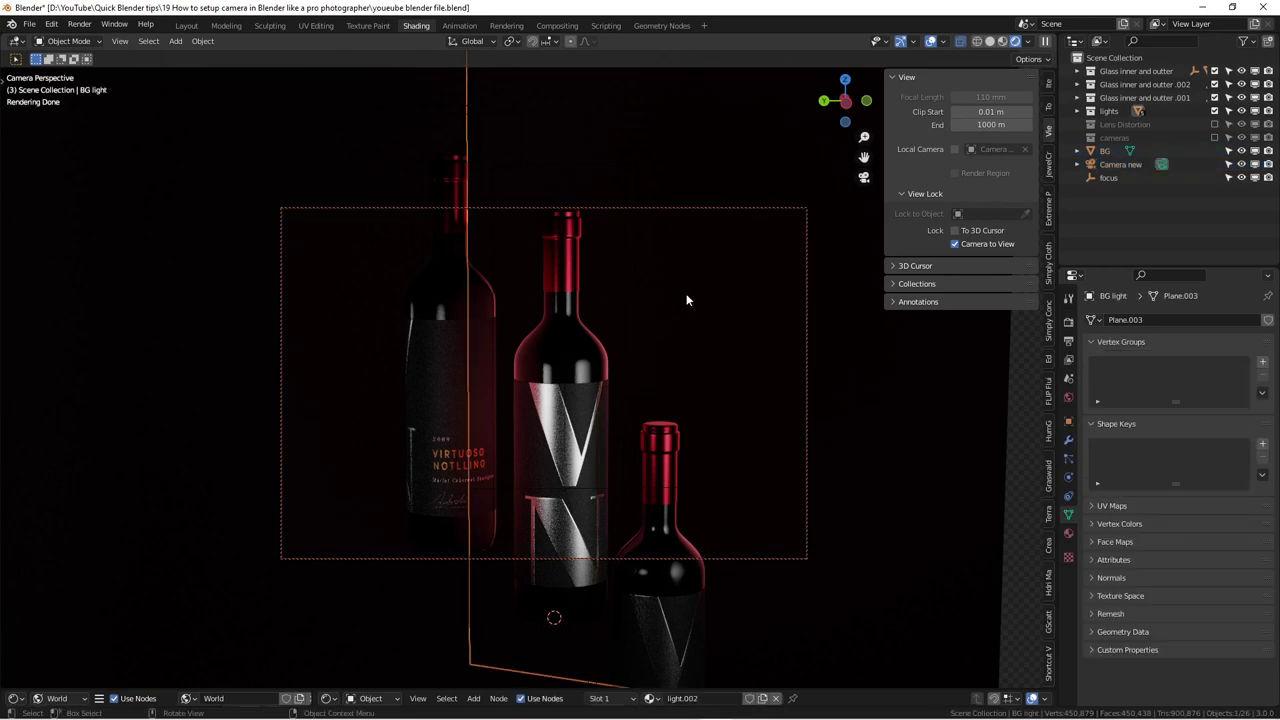
click(1022, 395)
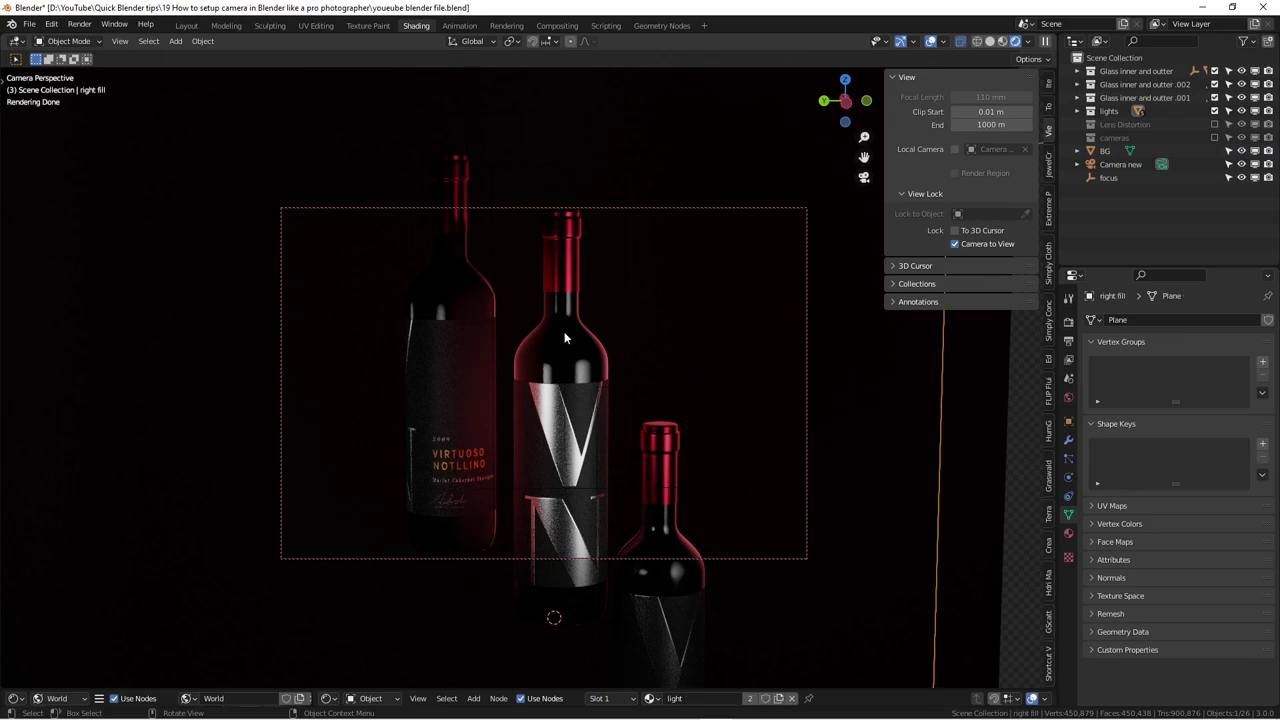
key(g)
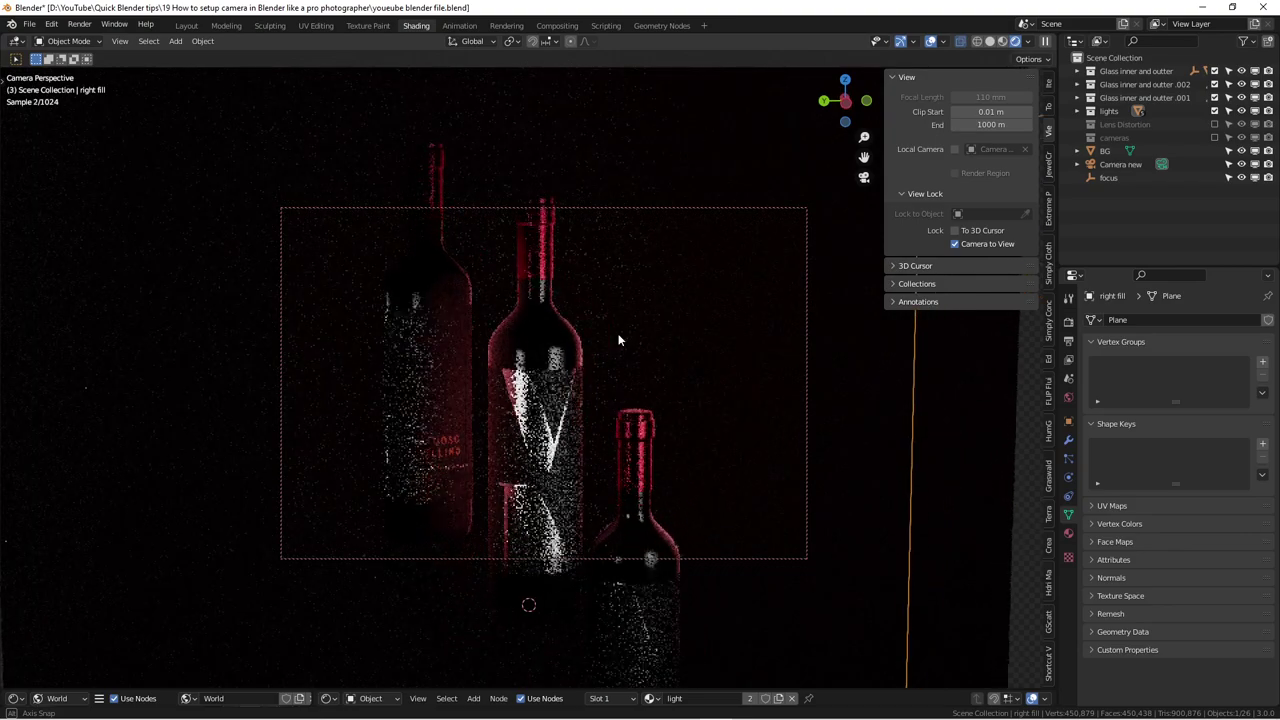
scroll(604, 345, right, 5)
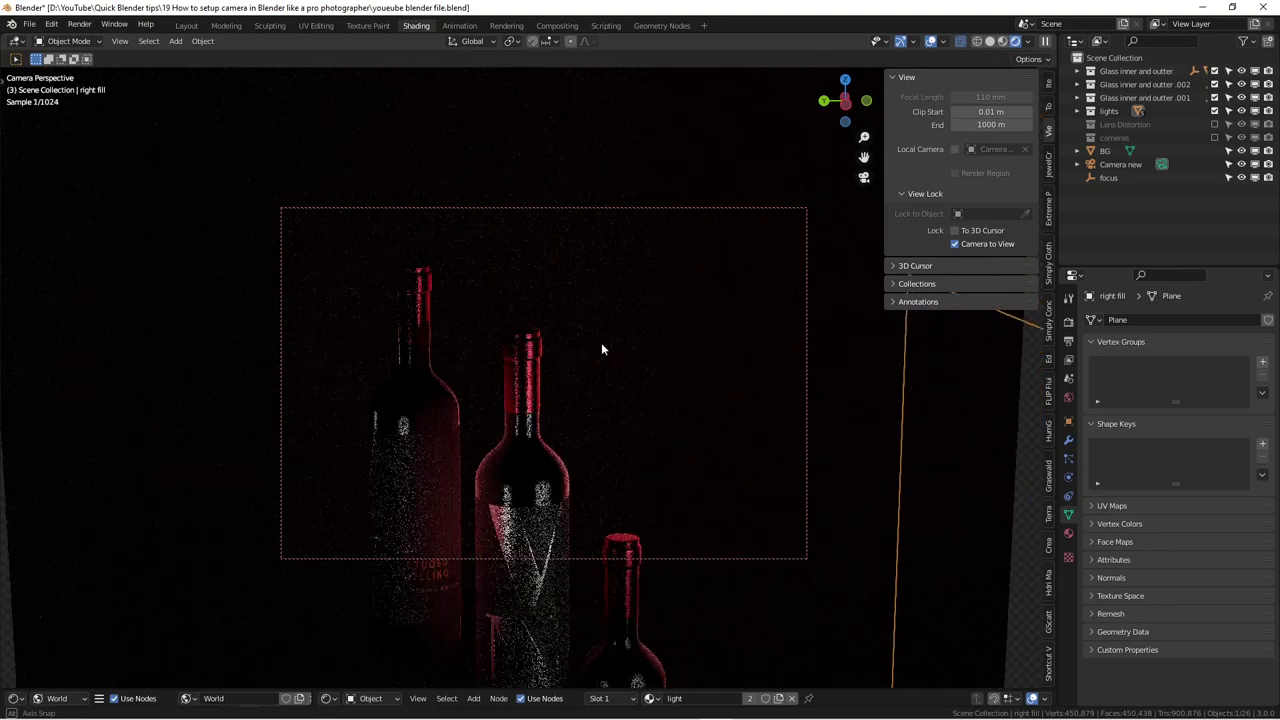
scroll(601, 346, down, 6)
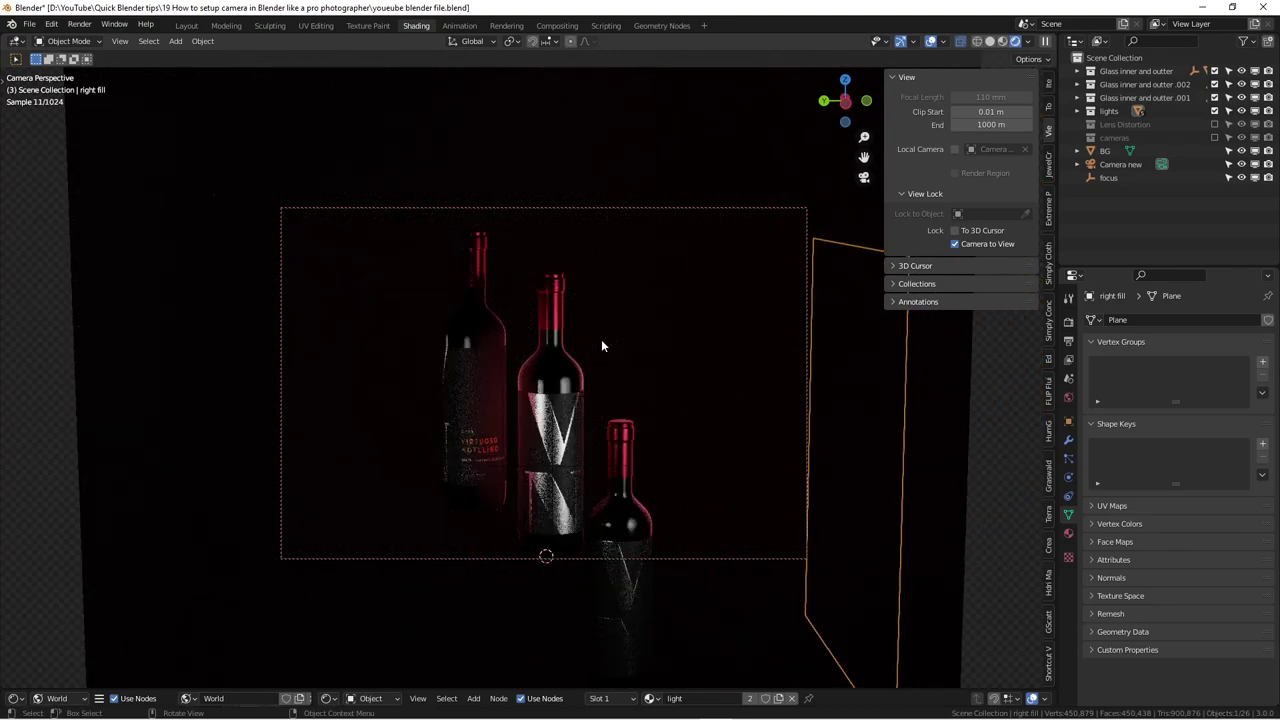
scroll(601, 346, up, 4)
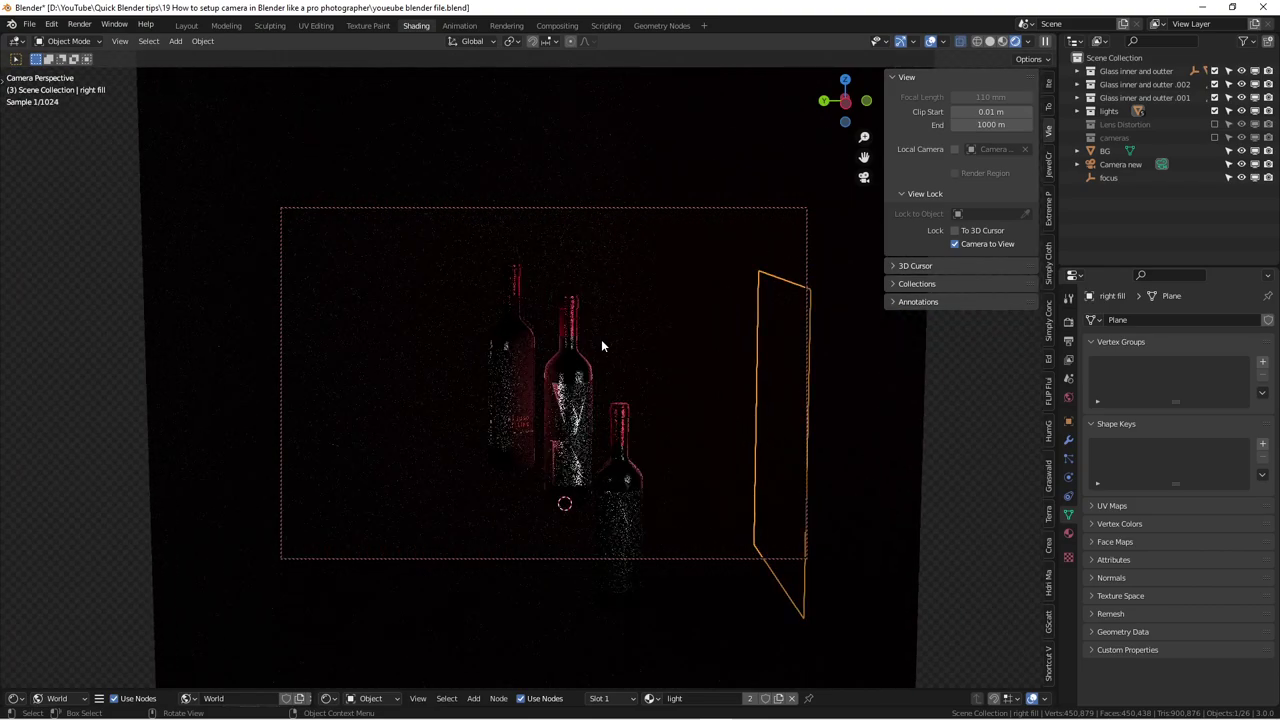
scroll(601, 346, up, 2)
click(601, 339)
click(953, 243)
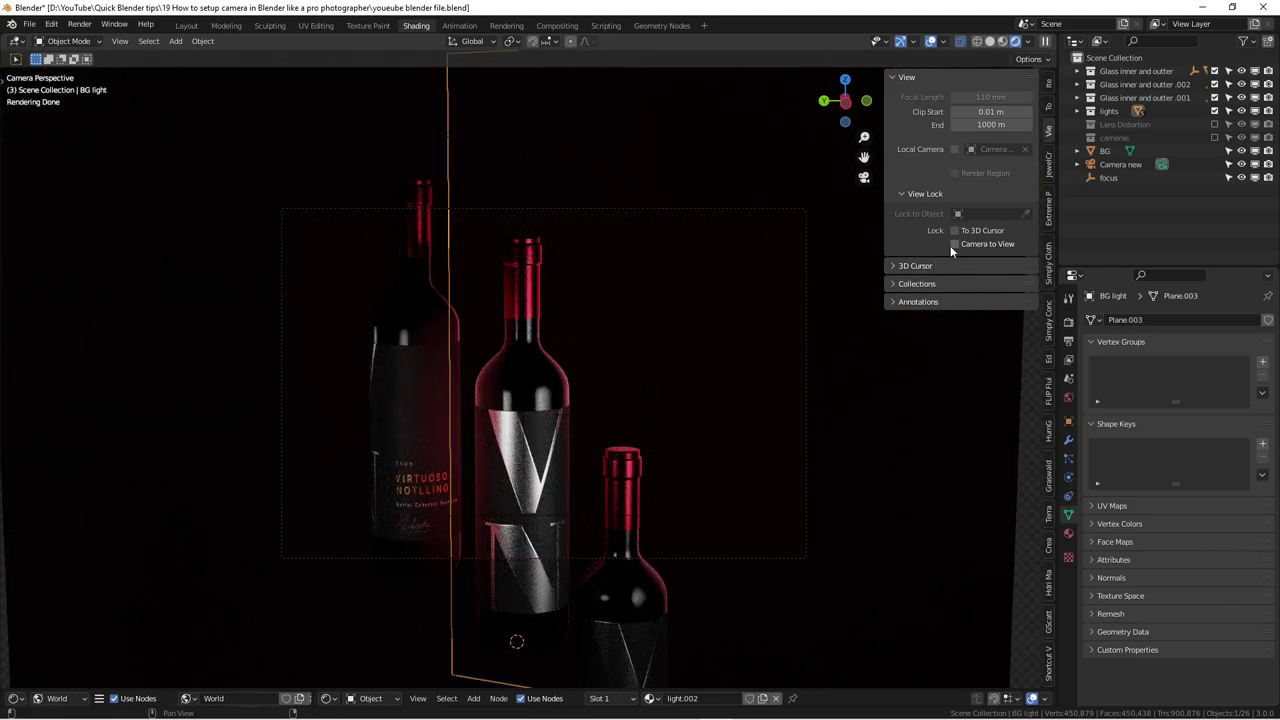
Step: Try to move the BG backdrop along the global X axis
click(610, 377)
key(g)
key(x)
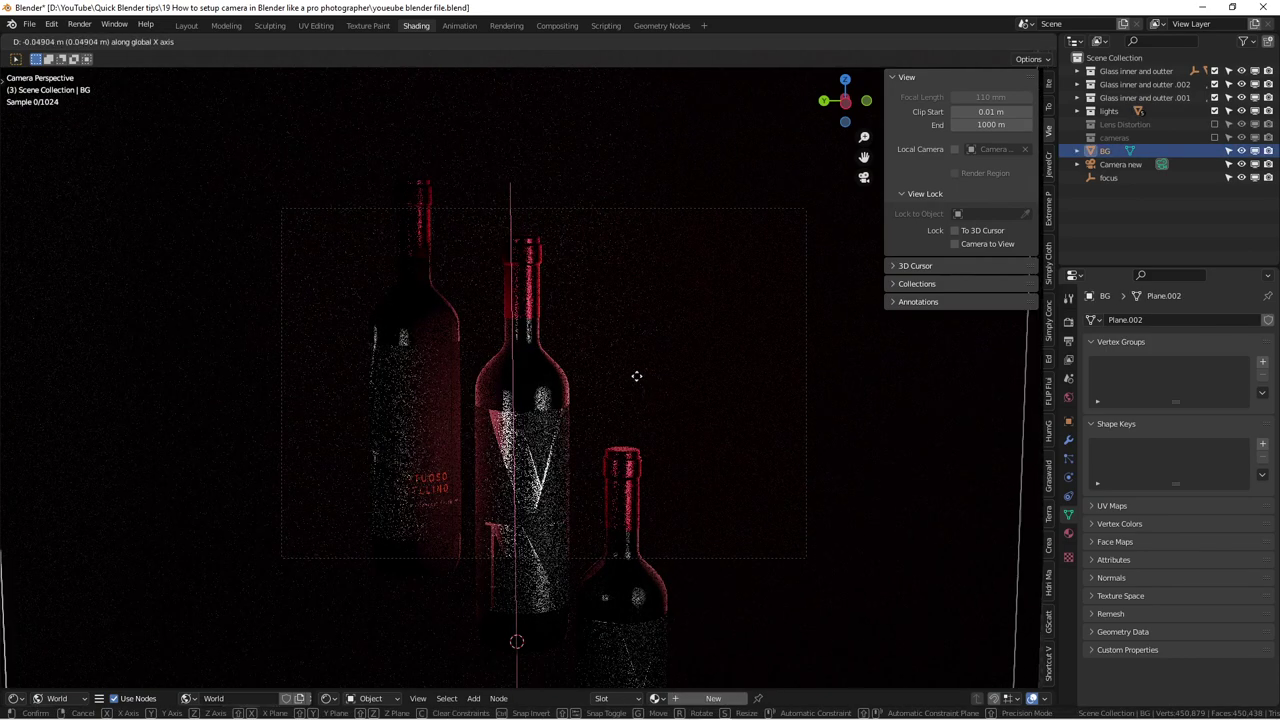
click(626, 363)
Step: Select Camera new and dolly it back from the bottles about 0.3 m along its local Z axis
click(1118, 165)
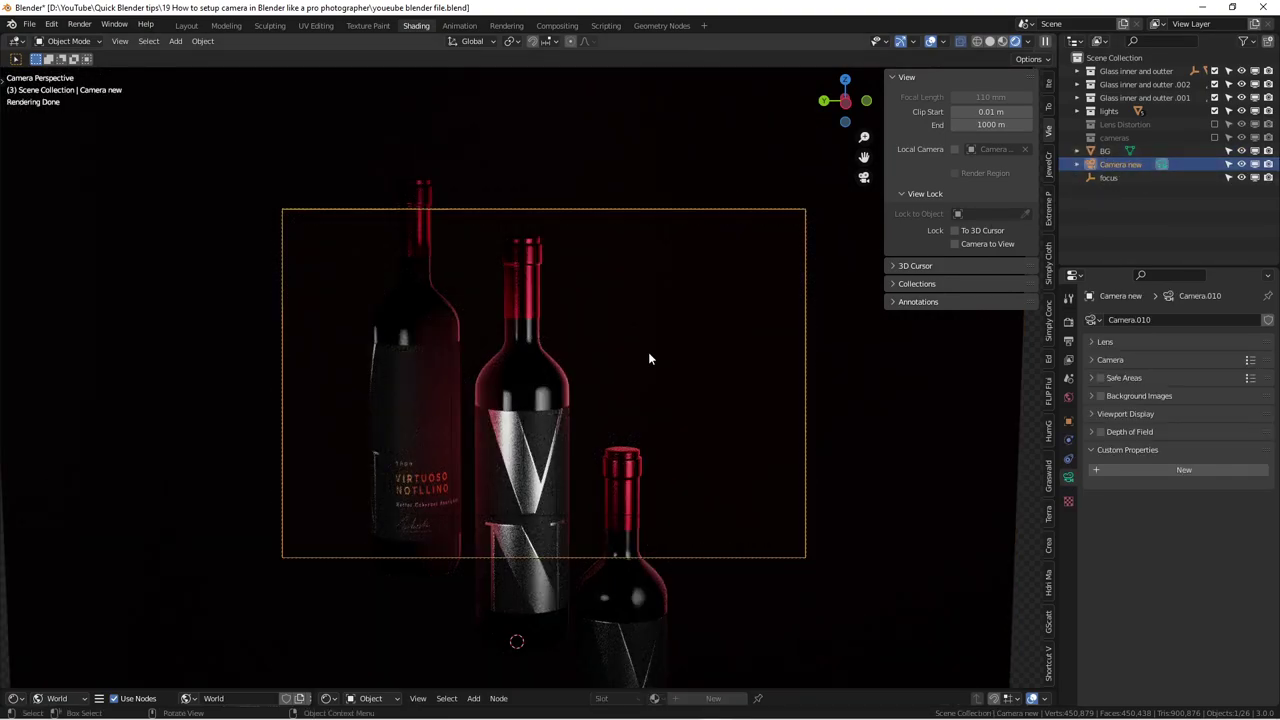
key(g)
key(z)
key(z)
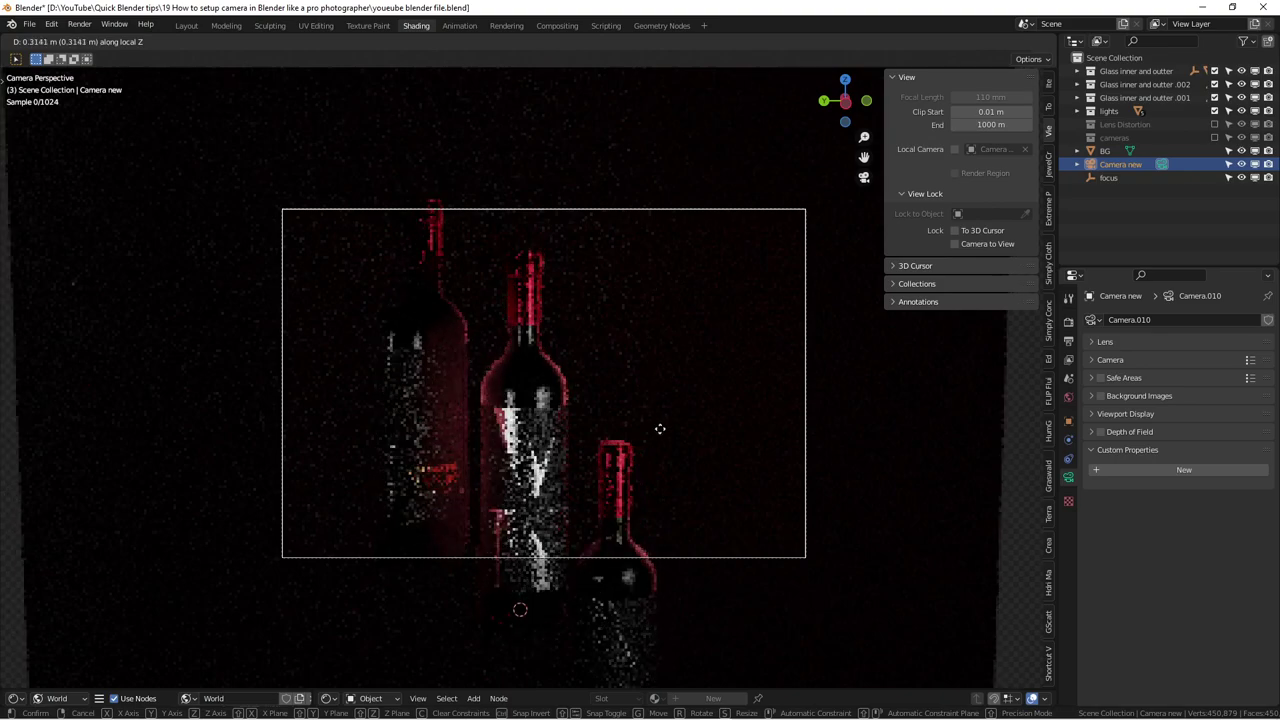
click(662, 437)
Step: Shift Camera new freely to bring the three bottles closer to the centre of the camera frame
key(g)
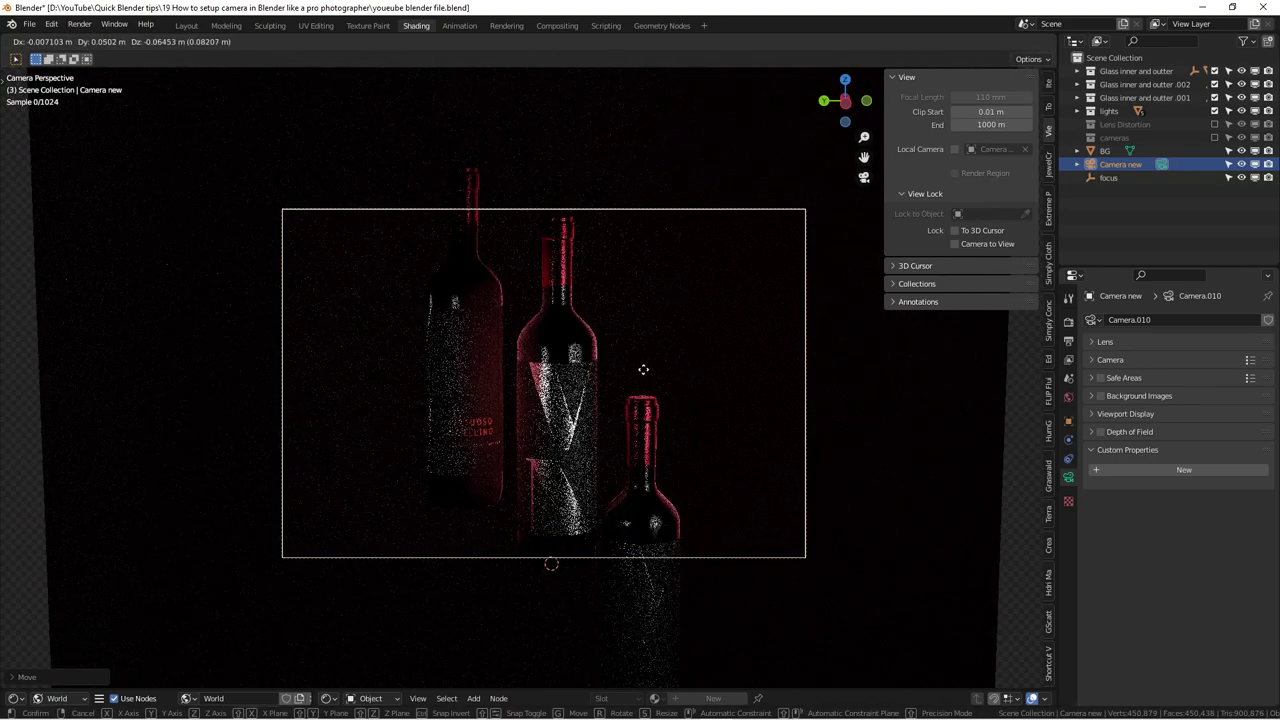
click(650, 362)
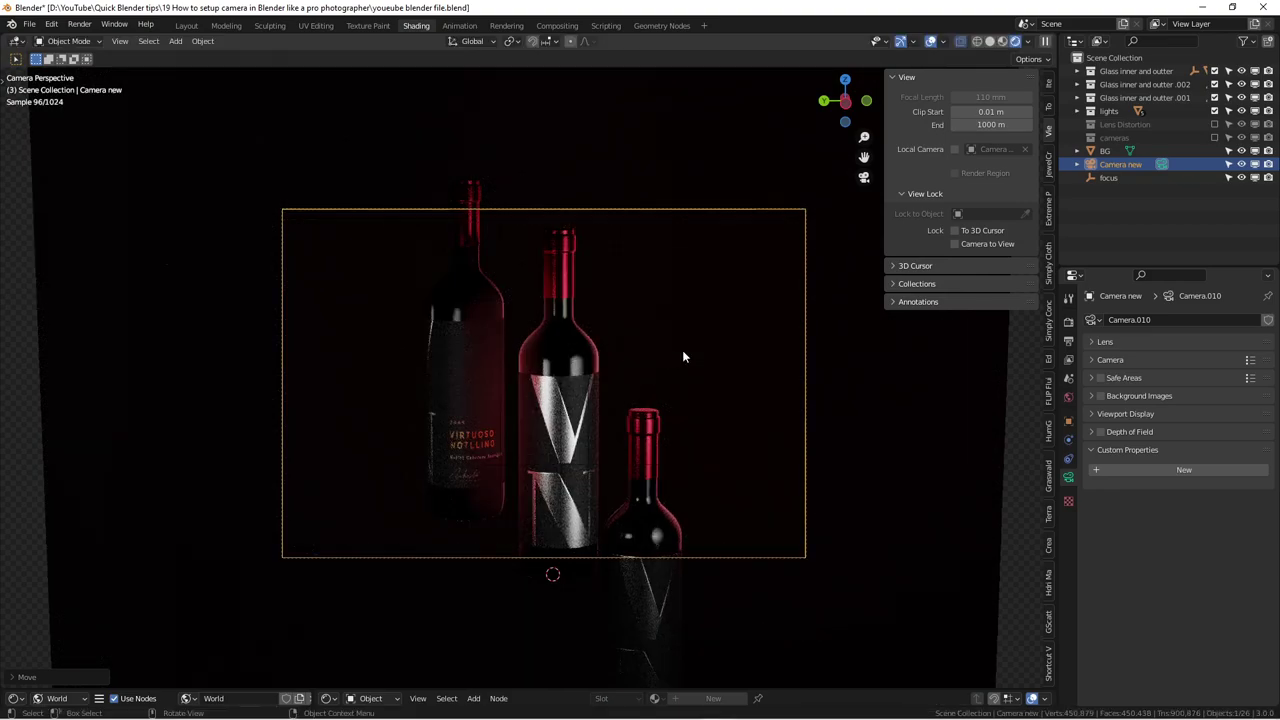
click(684, 356)
click(650, 208)
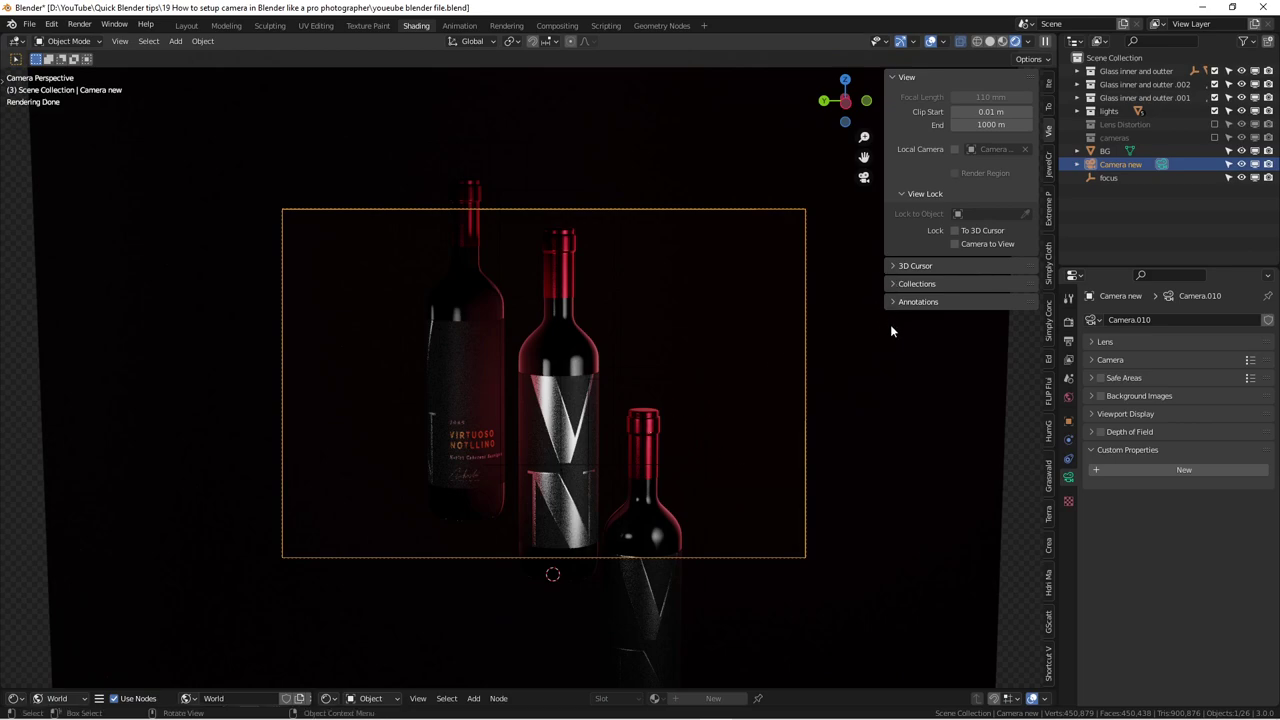
Step: Hide the viewport sidebar and limit the rendered preview to a render region enclosing the whole camera frame
key(n)
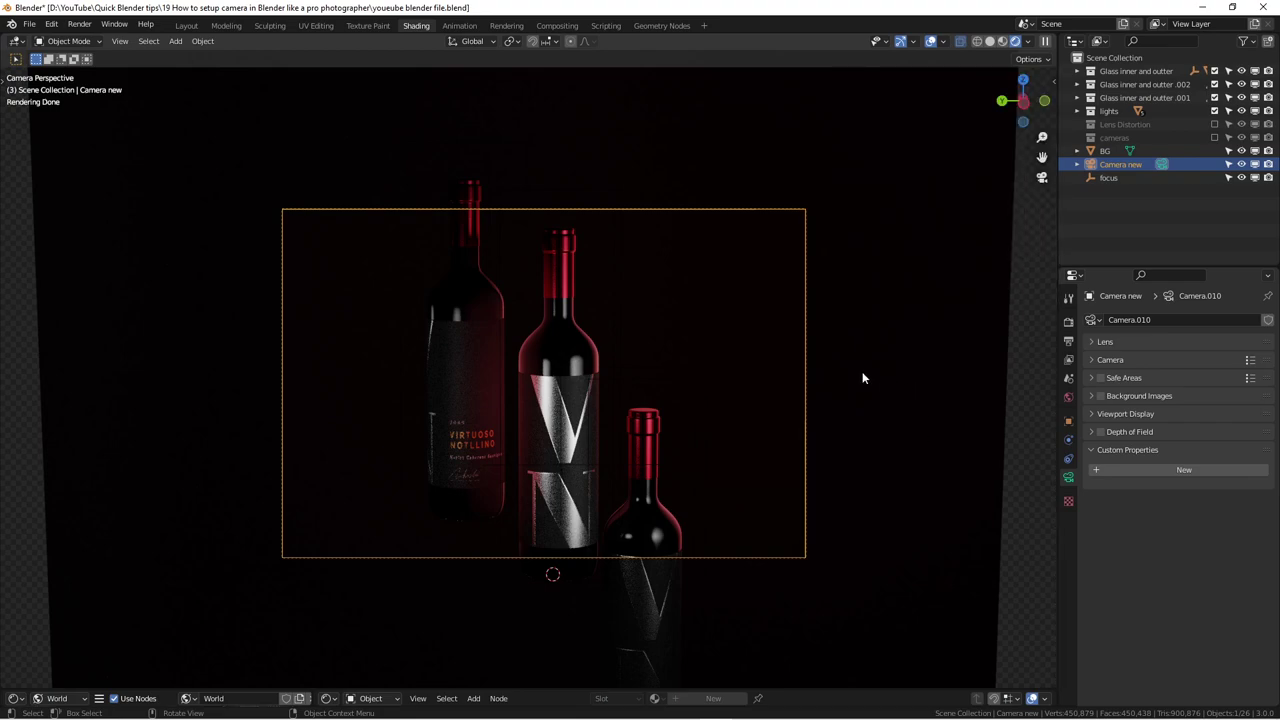
scroll(865, 378, up, 1)
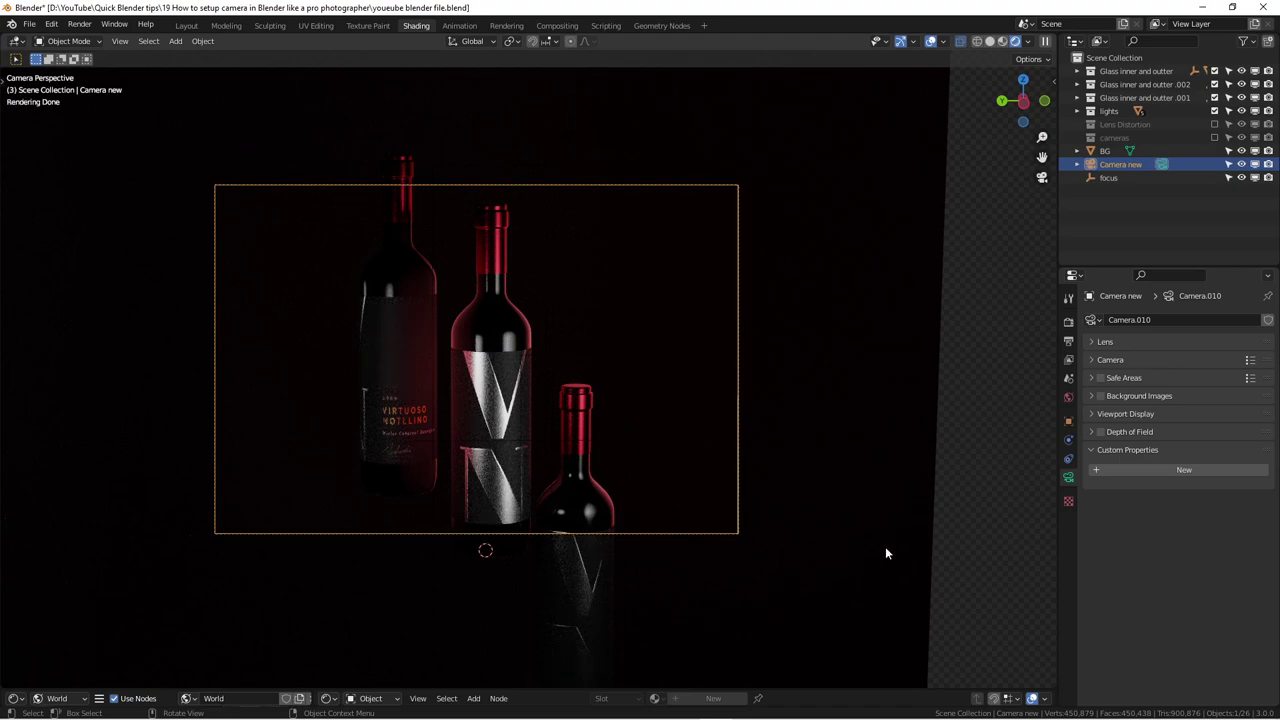
key(ctrl+b)
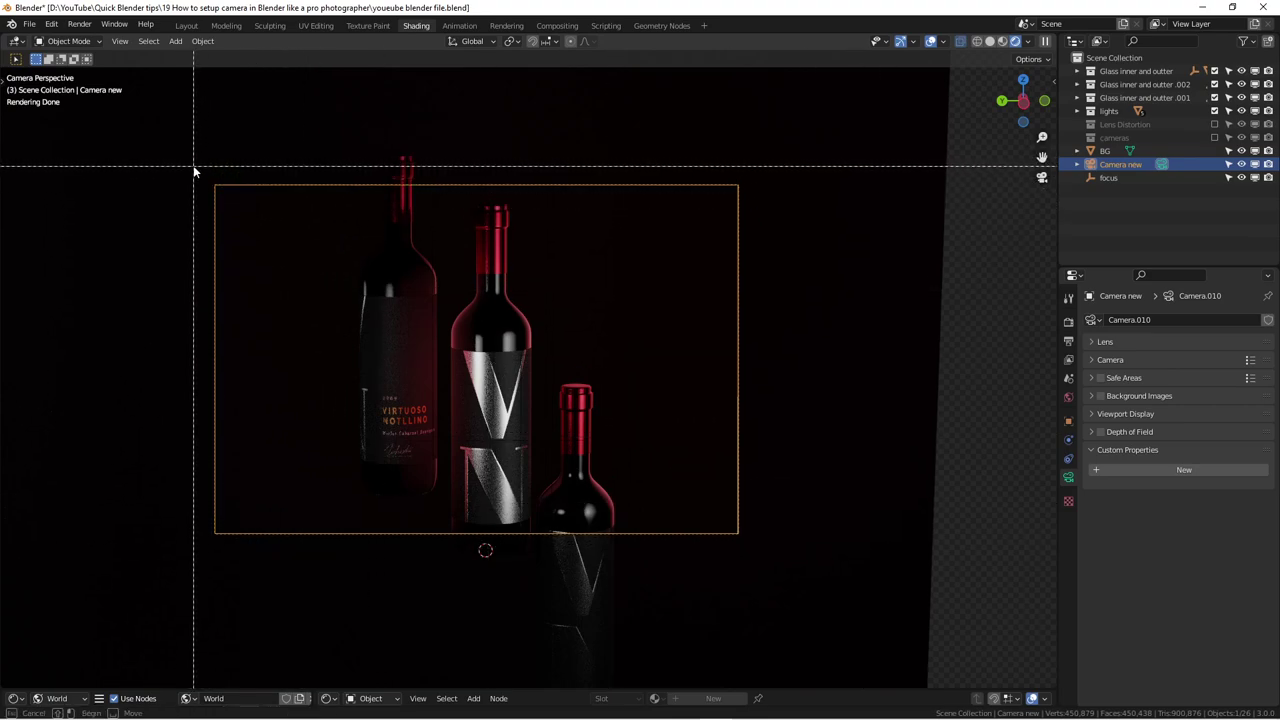
drag(200, 163, 779, 561)
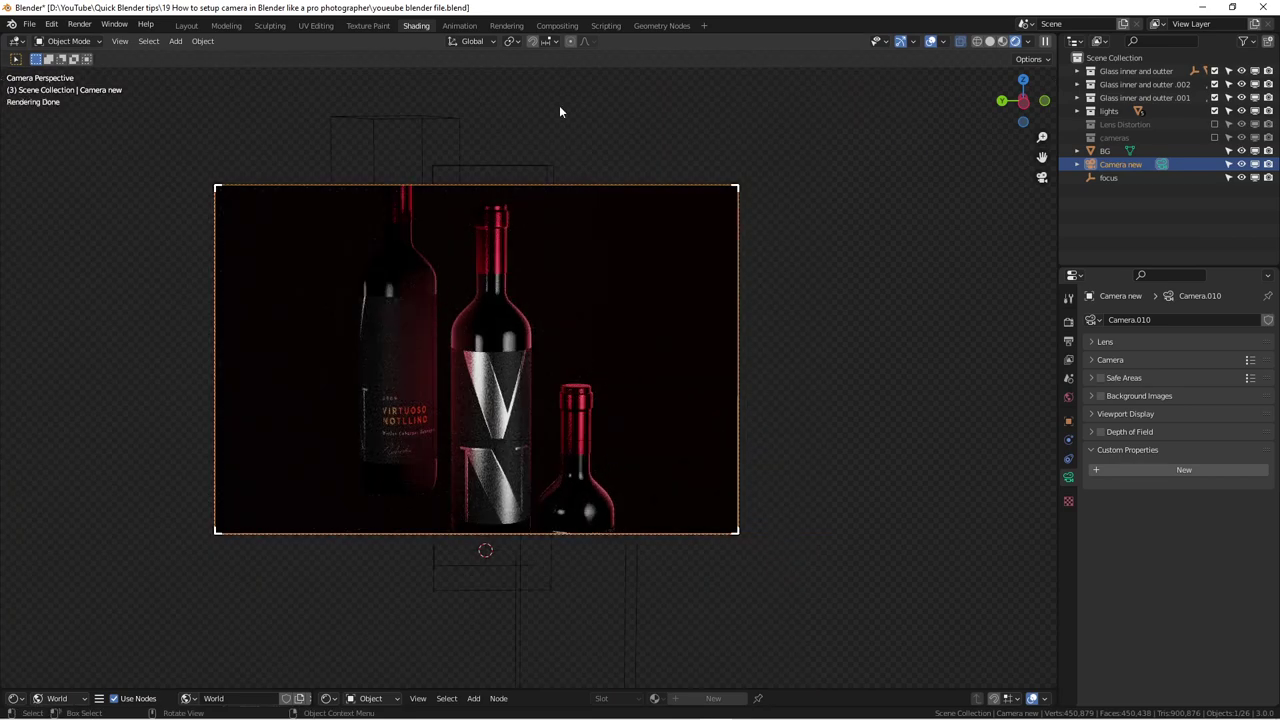
scroll(677, 296, up, 1)
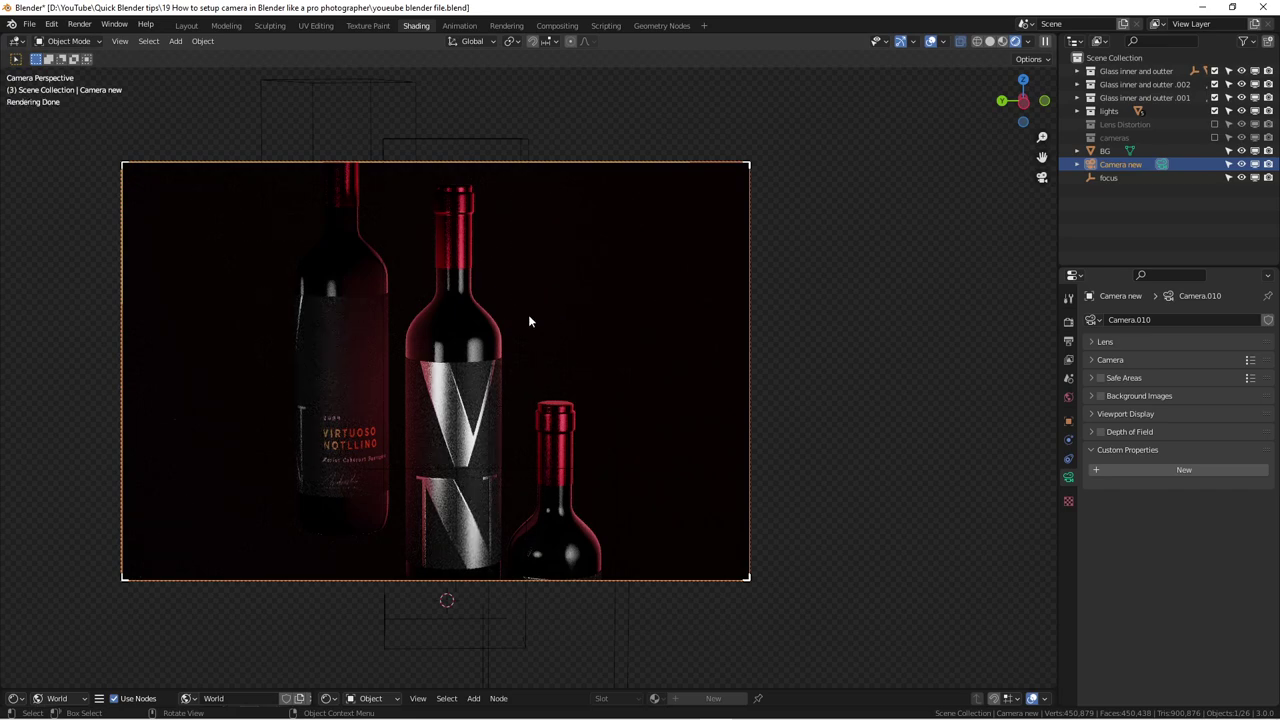
Step: Split the 3D viewport vertically into two and size the camera view so its frame fits the narrower area
shift+middle_drag(447, 388, 365, 396)
scroll(365, 396, down, 1)
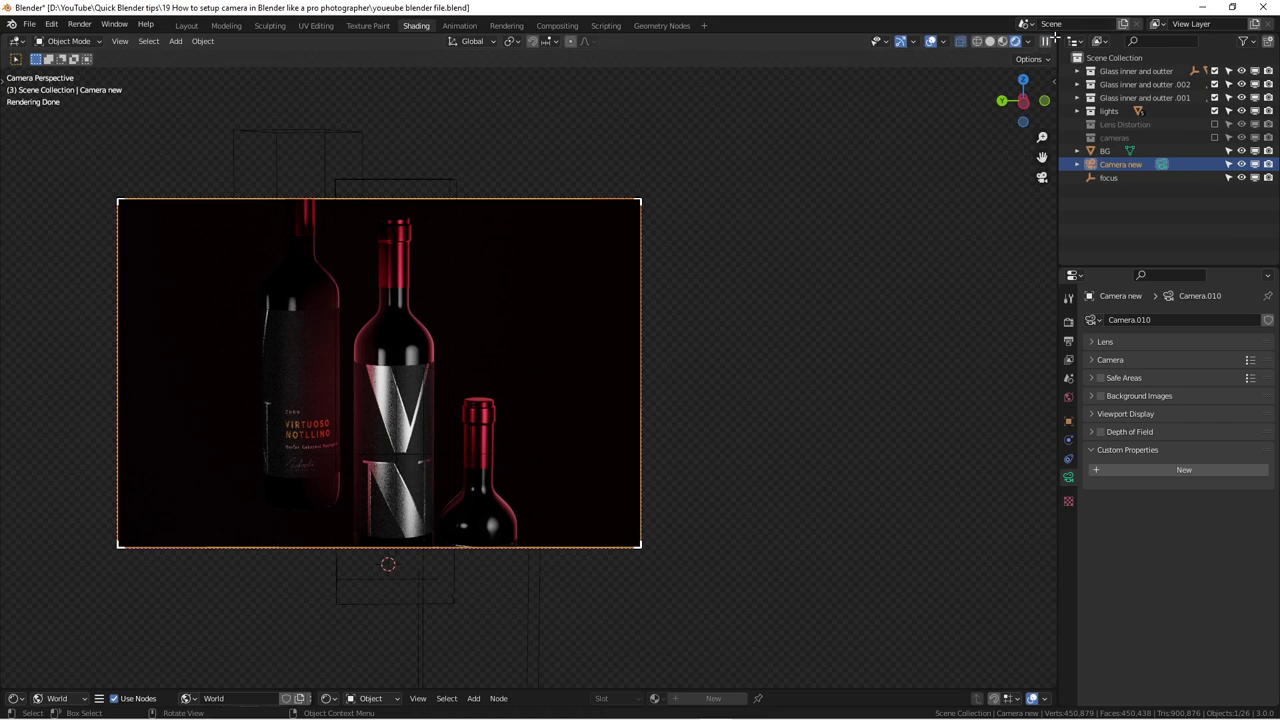
drag(1054, 36, 492, 118)
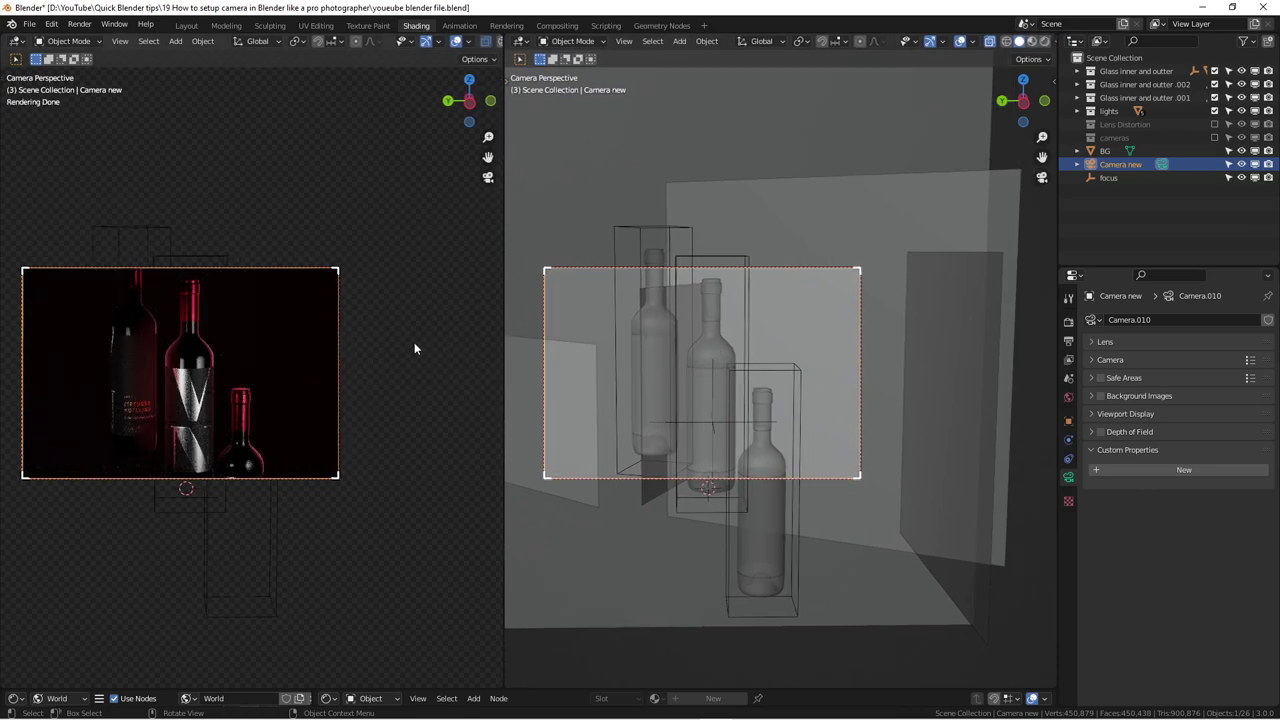
scroll(422, 348, up, 4)
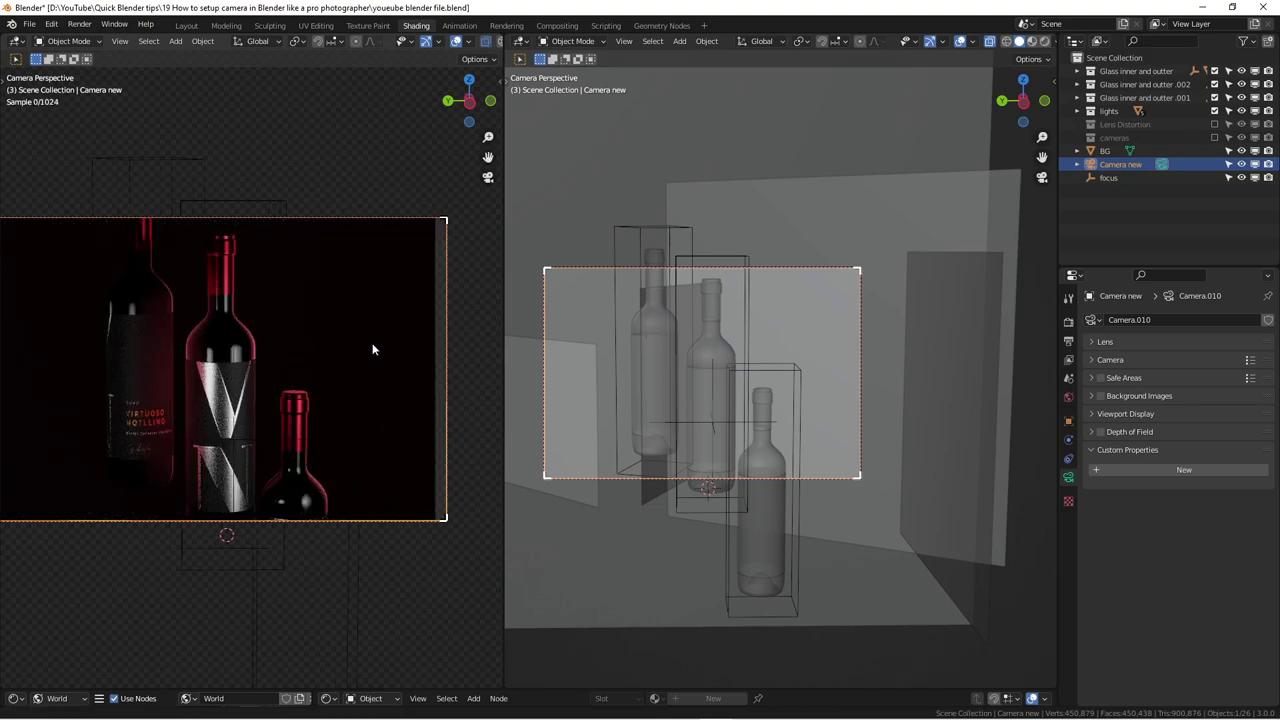
shift+middle_drag(369, 350, 382, 341)
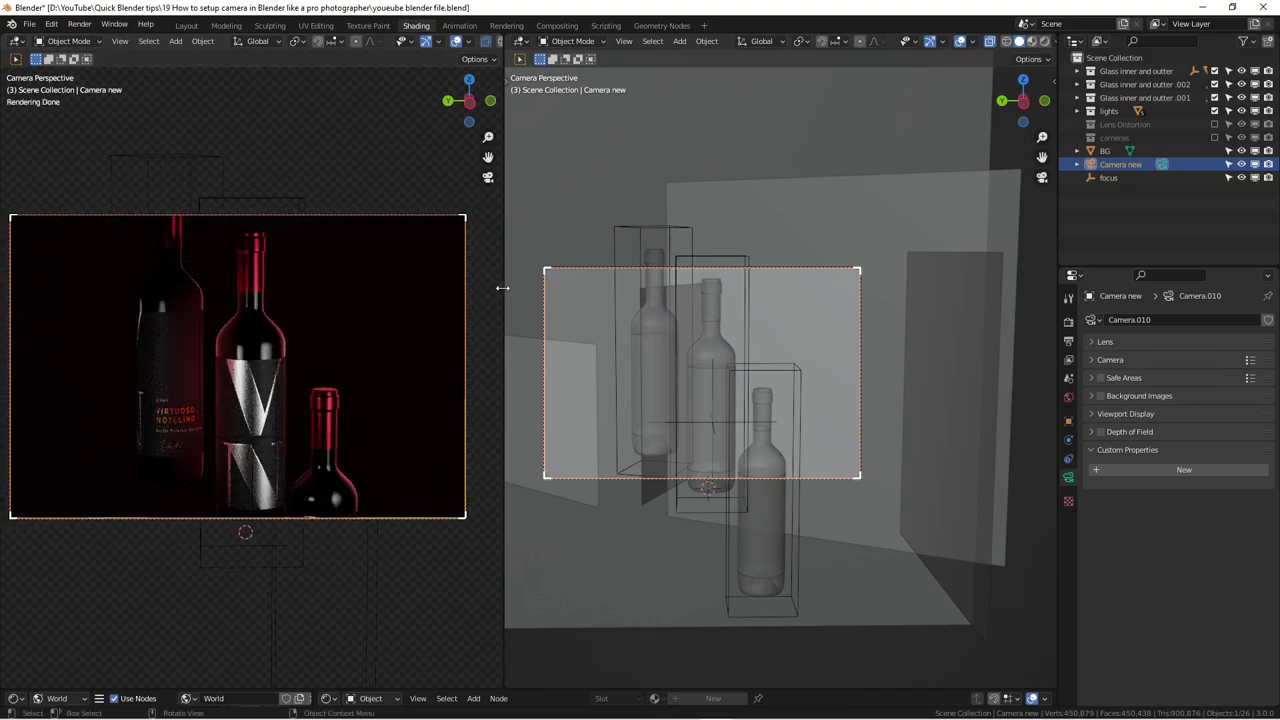
drag(502, 287, 464, 287)
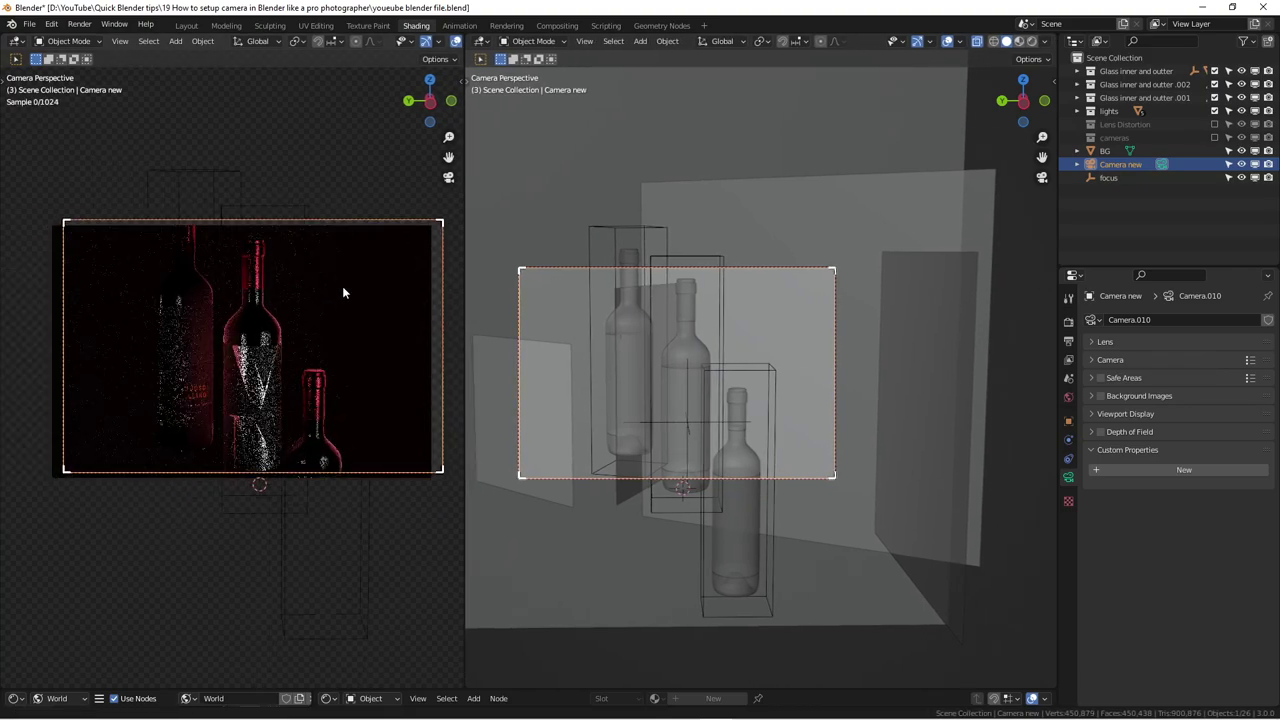
Step: Show the camera, bottles and backdrop from outside in the second viewport, using rendered shading
middle_drag(660, 318, 720, 406)
scroll(695, 325, down, 4)
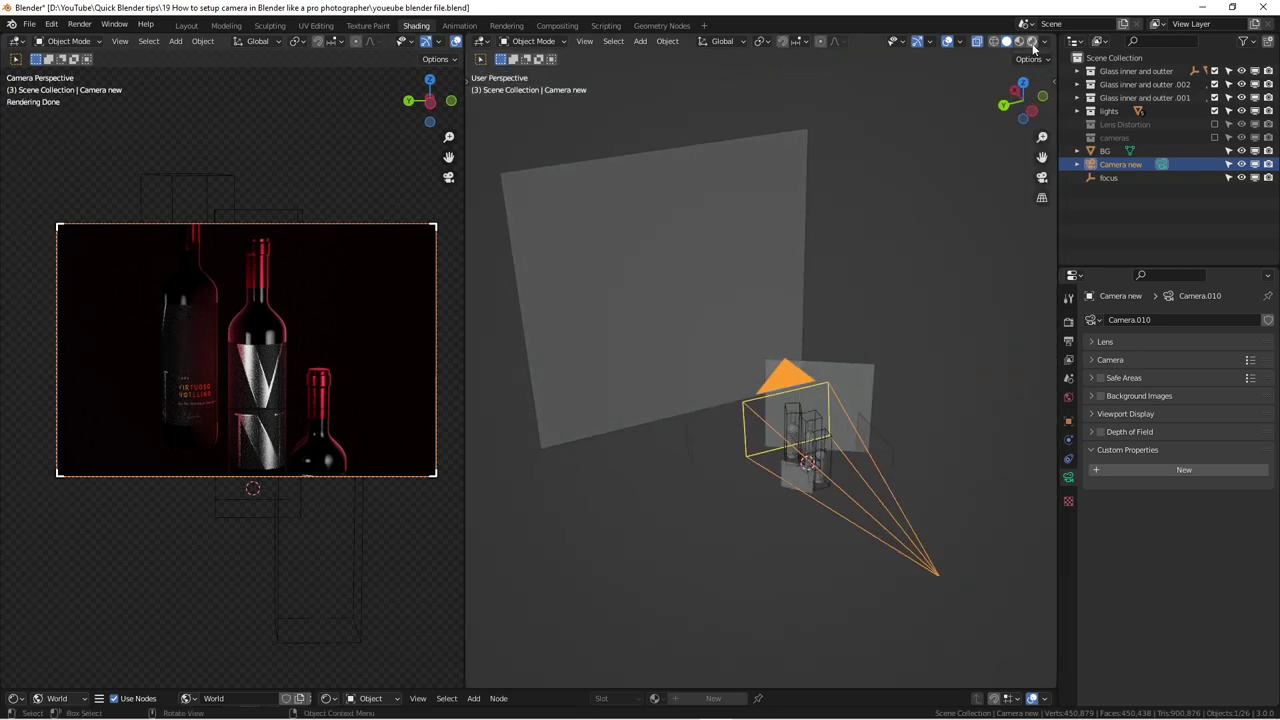
key(z)
click(701, 390)
mouse_move(701, 390)
middle_down()
mouse_move(684, 425)
mouse_move(758, 394)
mouse_move(804, 397)
middle_up()
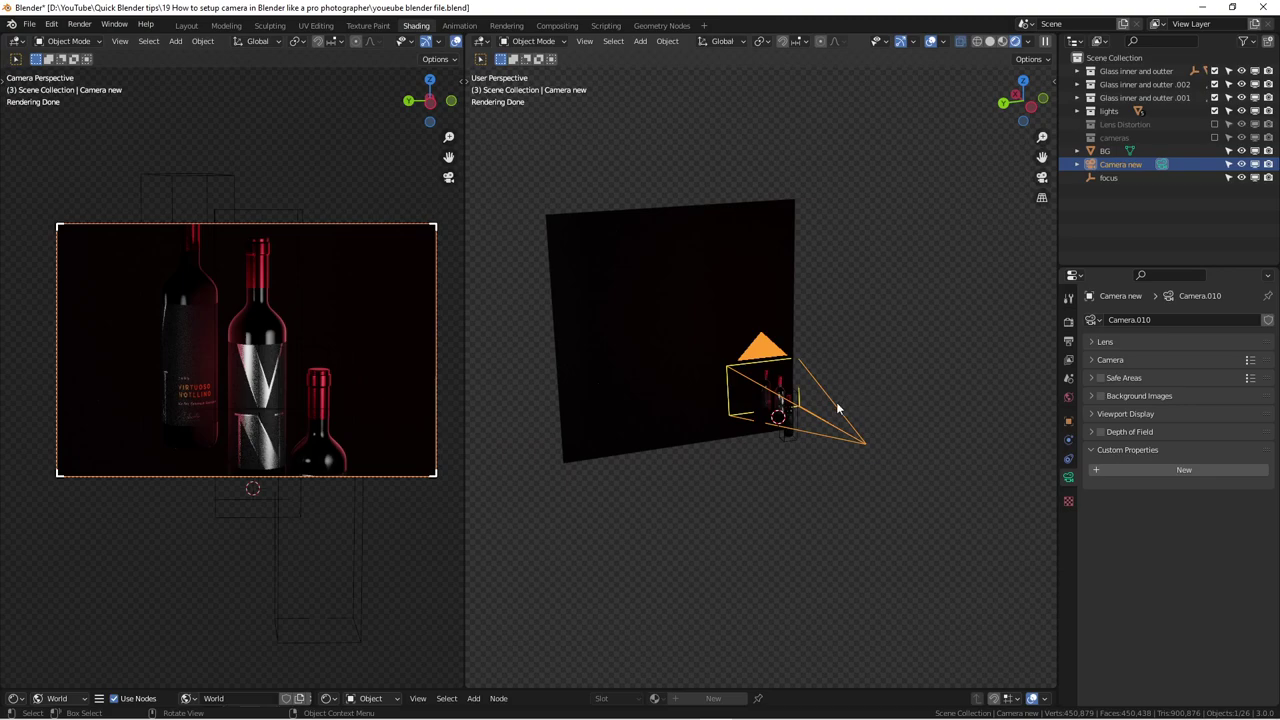
Step: Move Camera new about 0.04 m, mostly upward, from the outside view and clear the selection
key(g)
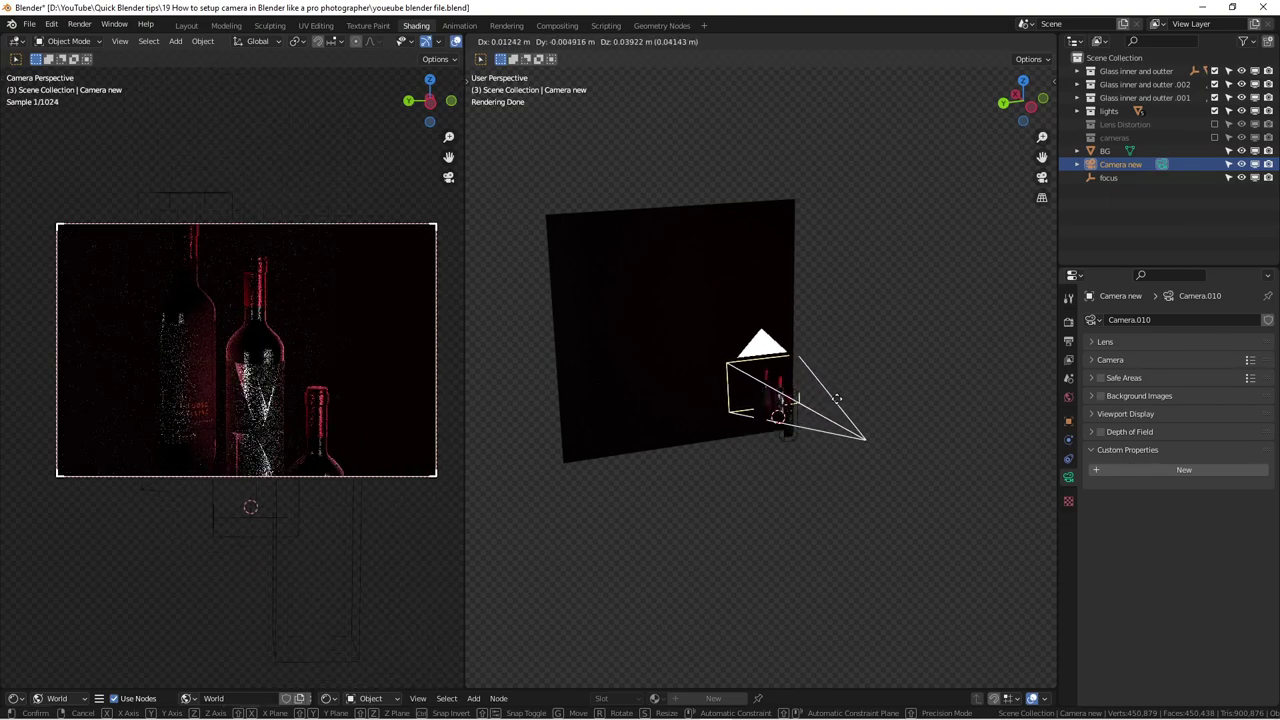
click(839, 406)
click(909, 368)
middle_drag(823, 373, 760, 388)
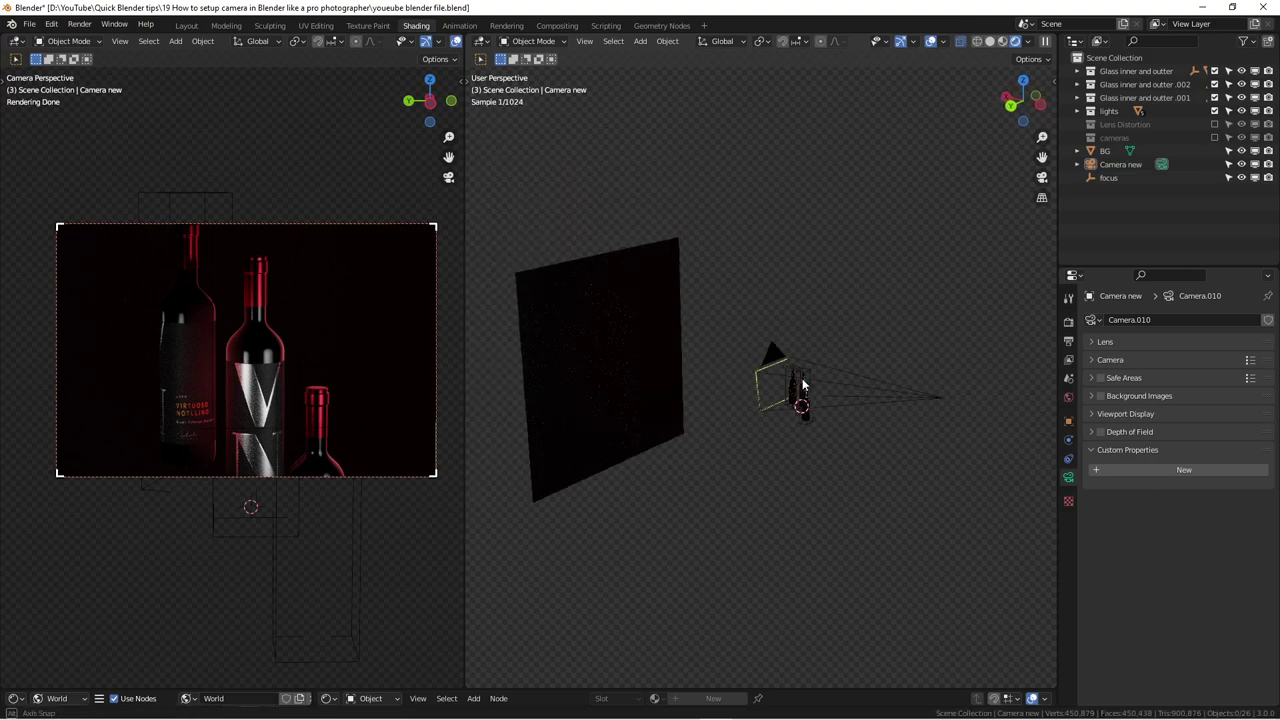
middle_drag(898, 315, 865, 312)
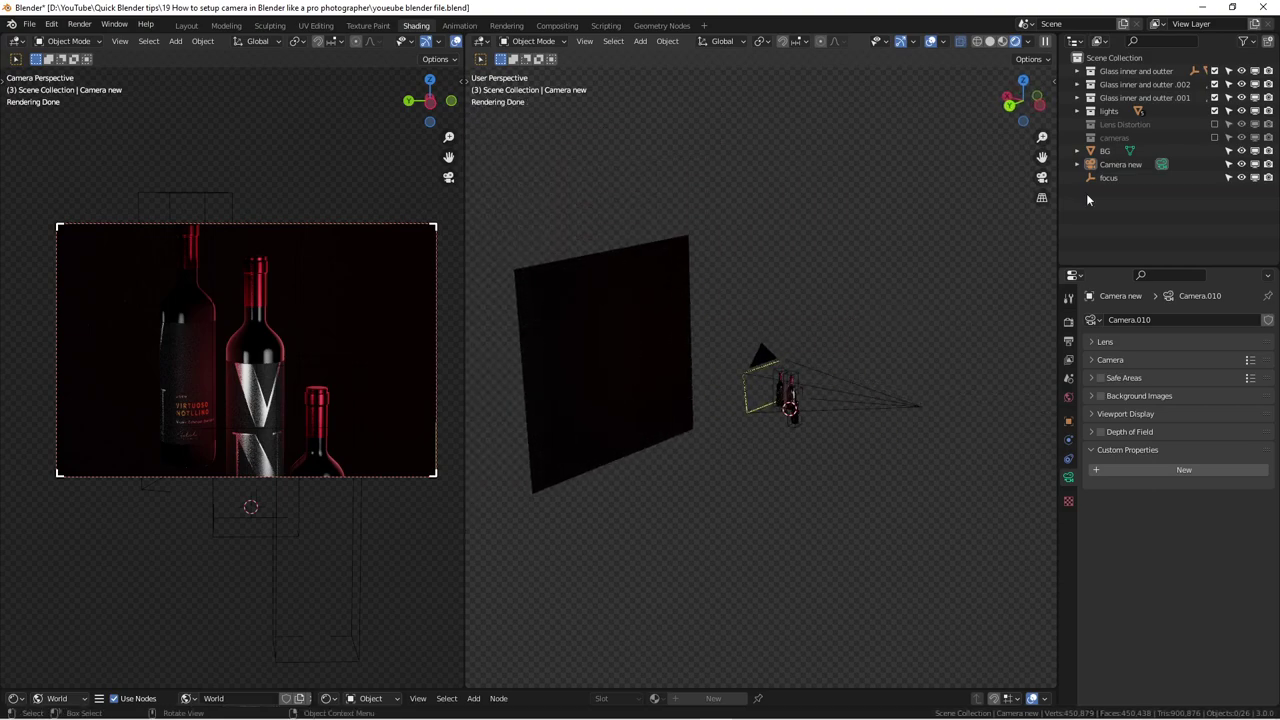
Step: Reselect Camera new, enable and expand its Background Images option, and disable the option again
click(1120, 168)
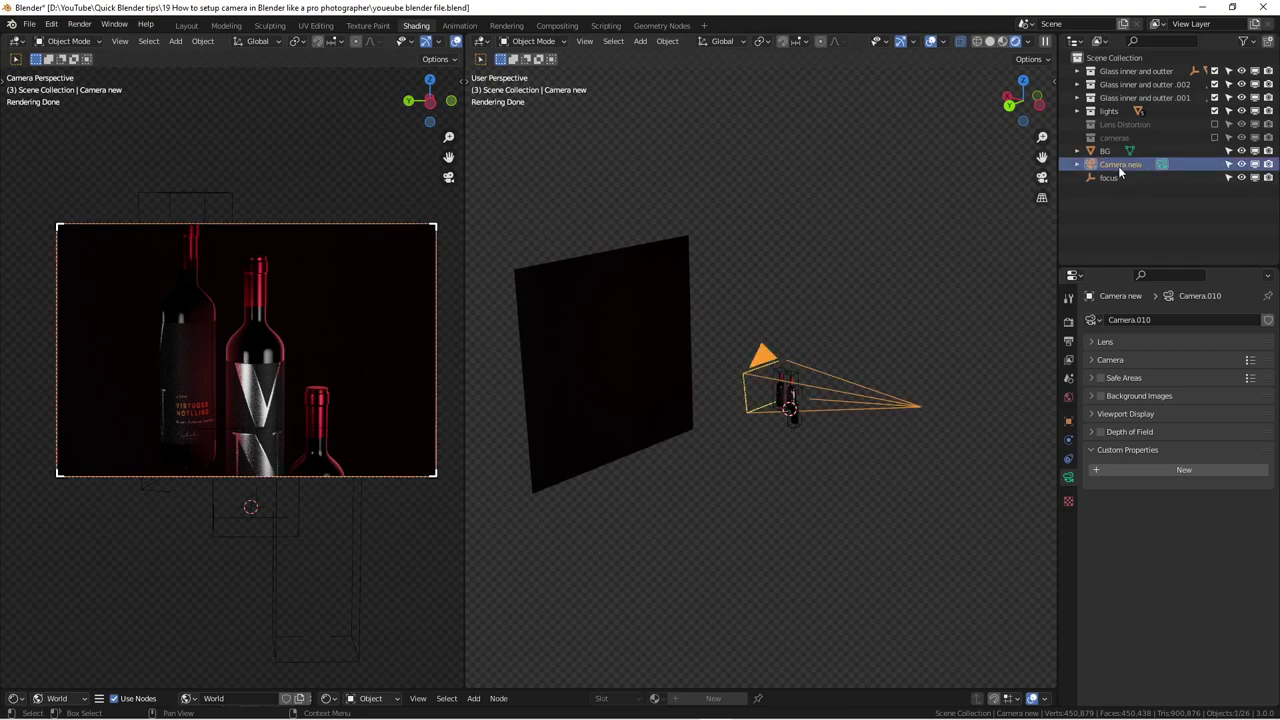
click(1100, 397)
click(1091, 396)
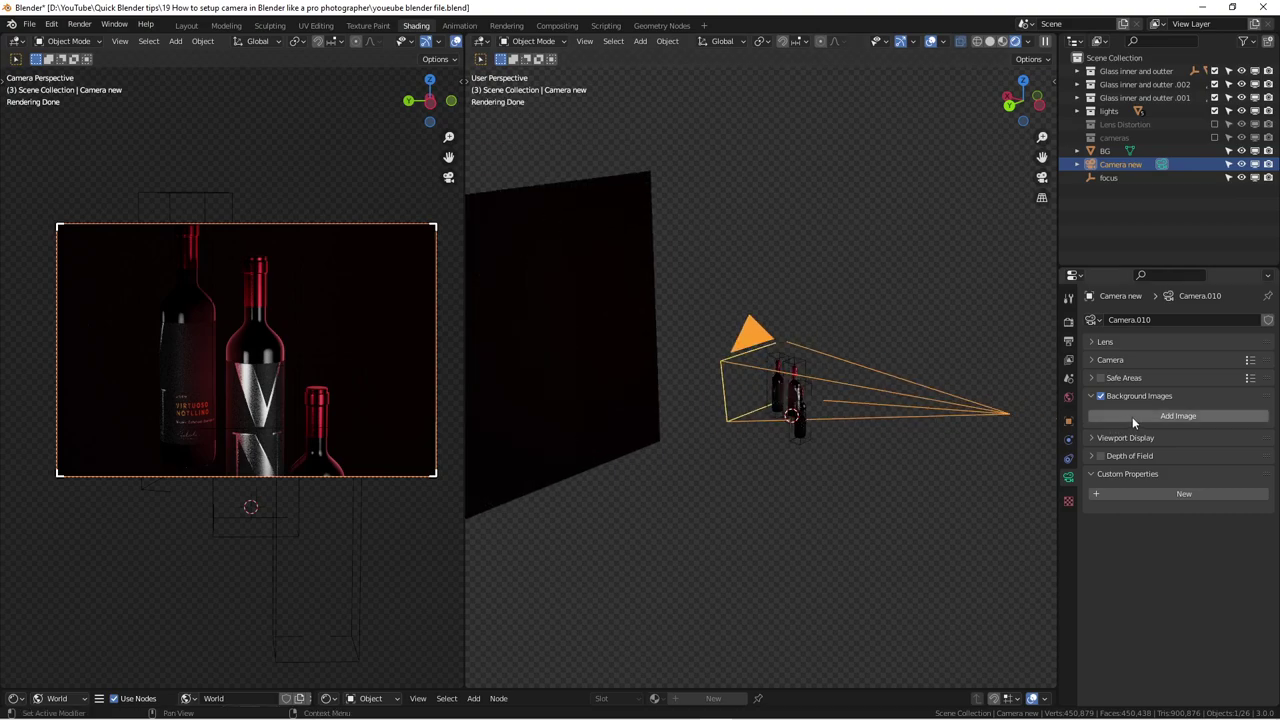
click(1100, 396)
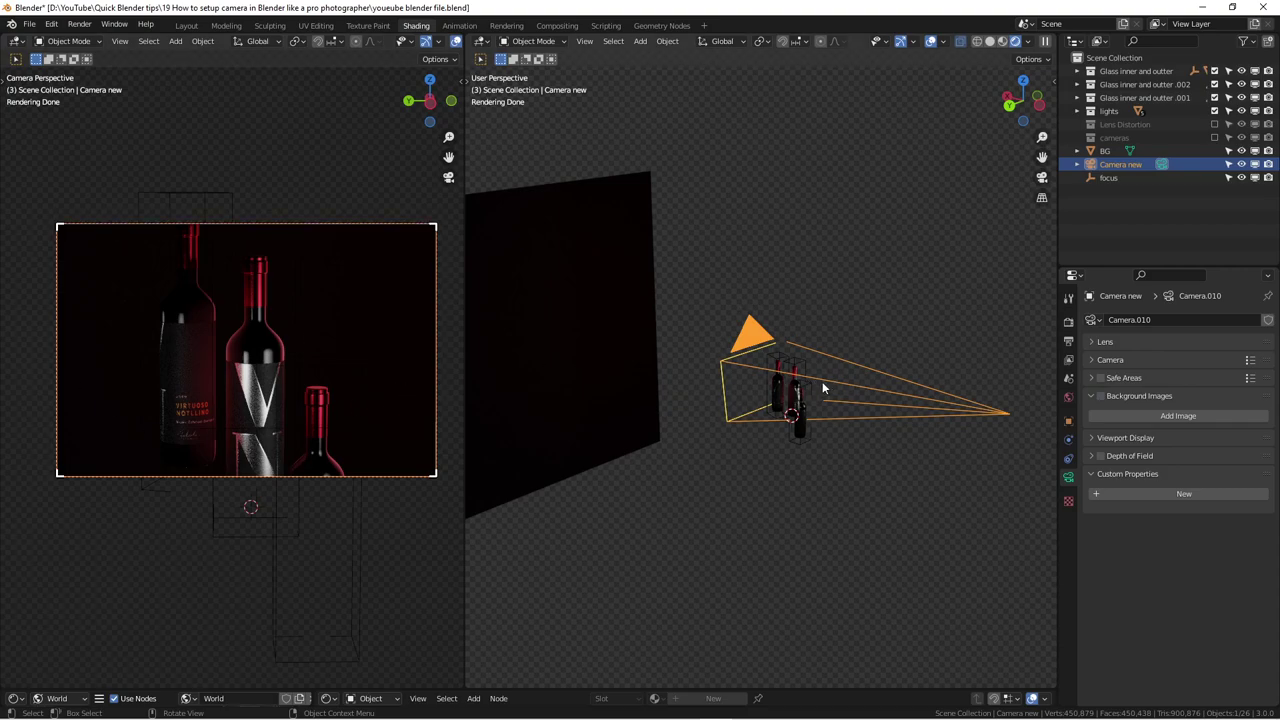
middle_drag(857, 296, 795, 313)
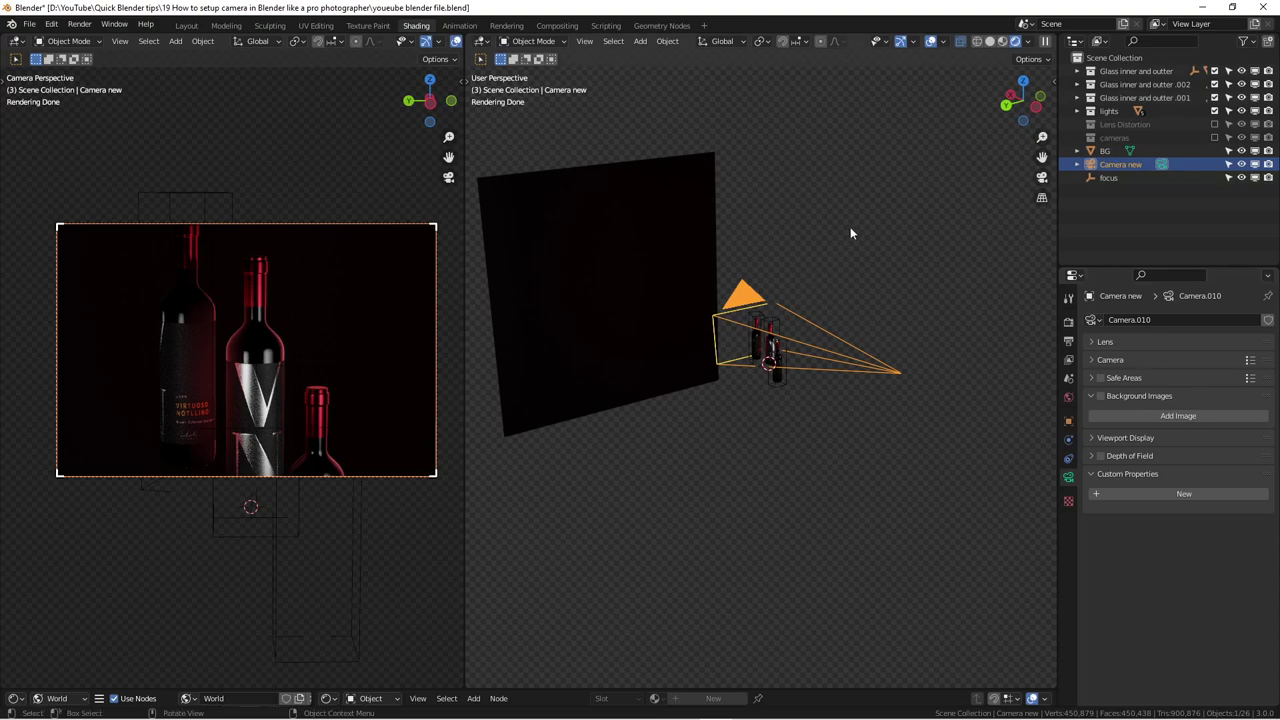
middle_drag(848, 230, 863, 257)
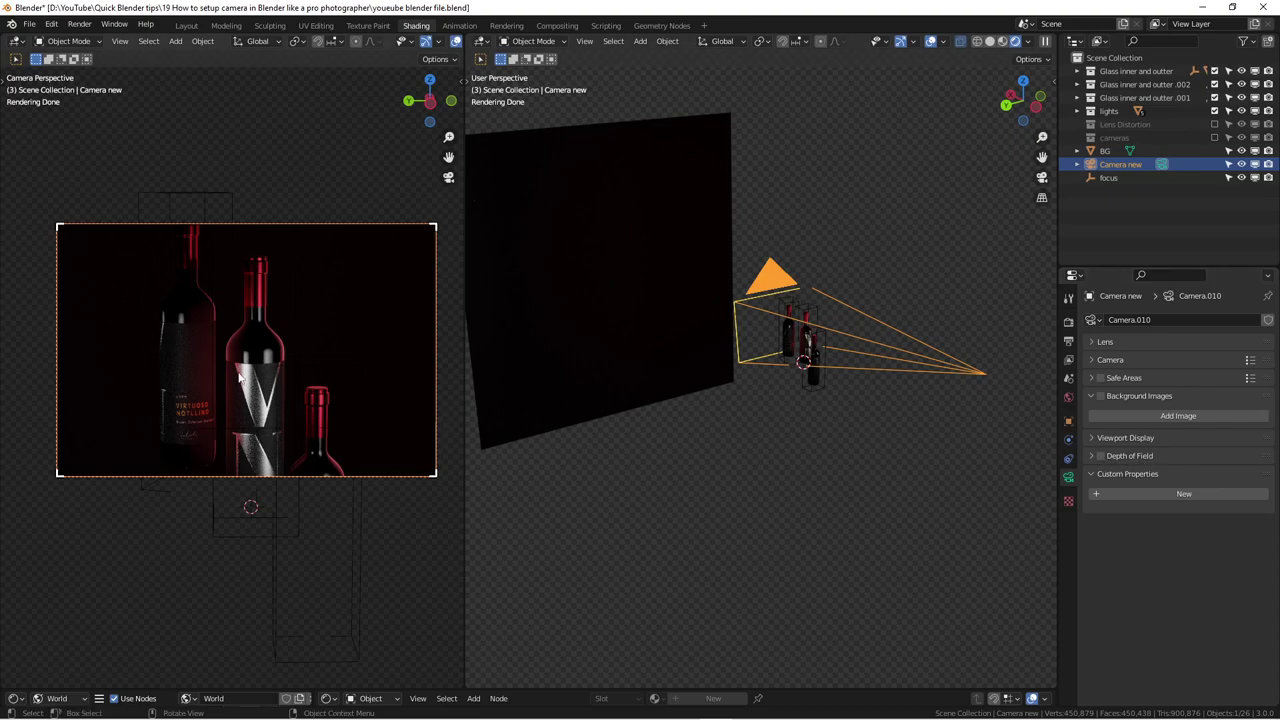
scroll(458, 312, up, 1)
scroll(349, 330, down, 2)
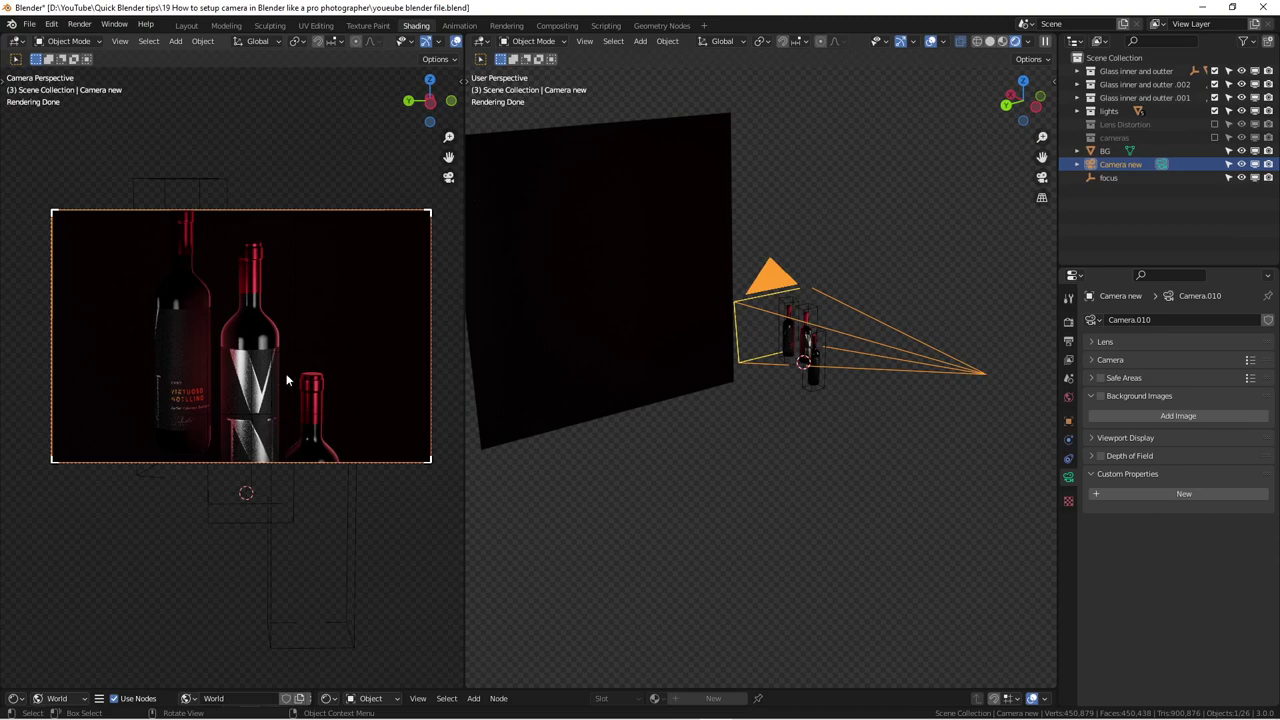
scroll(312, 362, up, 1)
scroll(312, 362, down, 1)
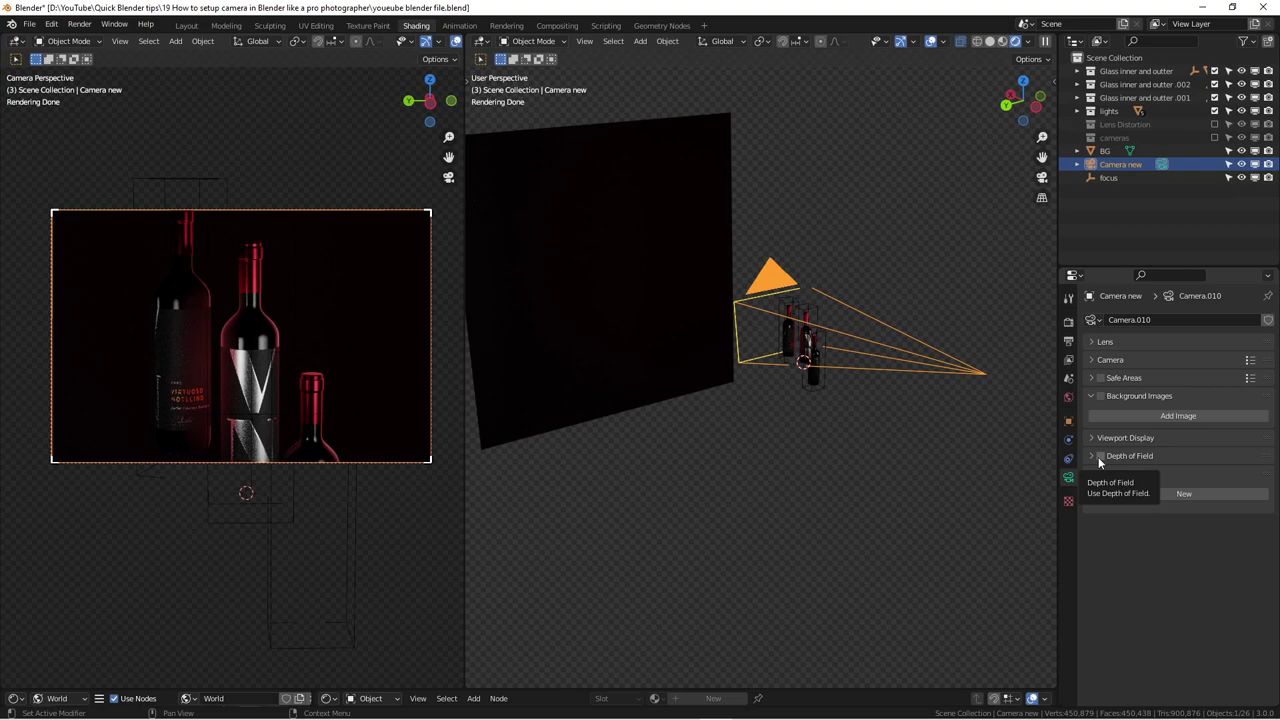
Step: Examine the arrangement of the three bottles from a top view, selecting their empties and clearing the selection
mouse_move(780, 423)
middle_down()
mouse_move(777, 441)
mouse_move(802, 437)
mouse_move(810, 416)
mouse_move(790, 415)
middle_up()
key(KP_7)
scroll(600, 292, up, 4)
shift+middle_drag(592, 289, 819, 298)
scroll(802, 285, up, 2)
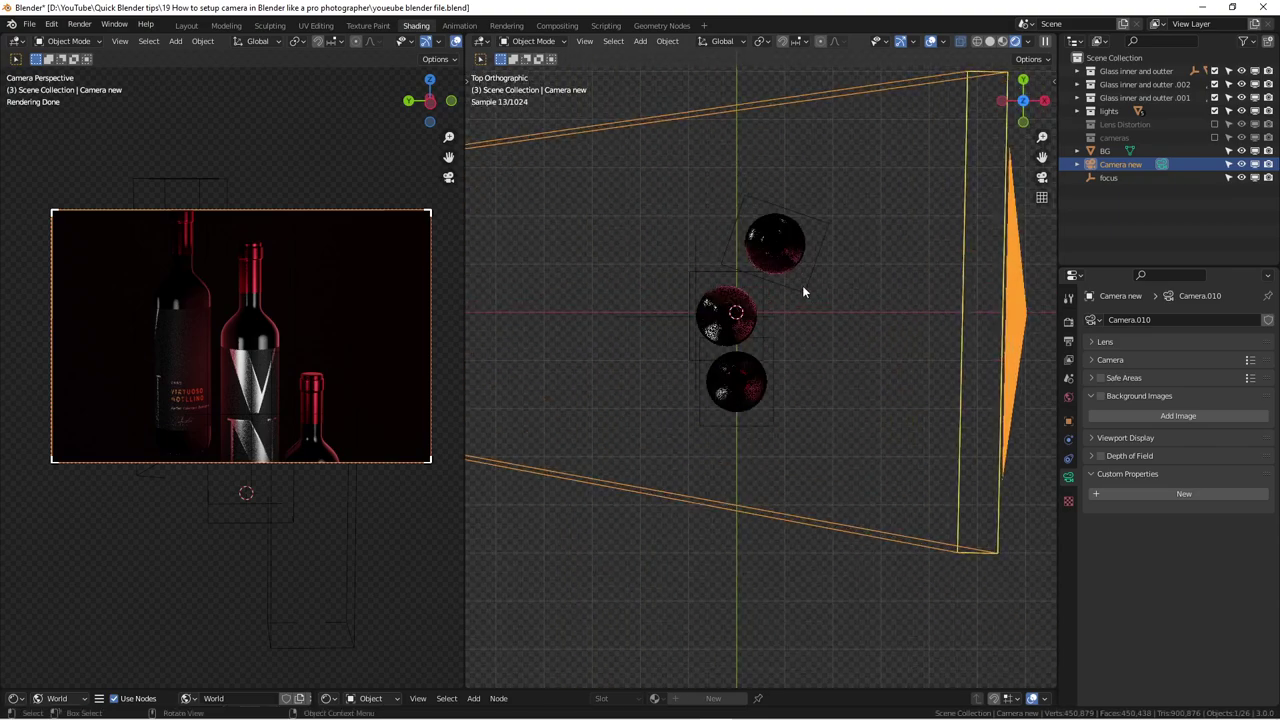
scroll(802, 285, up, 1)
scroll(737, 291, up, 1)
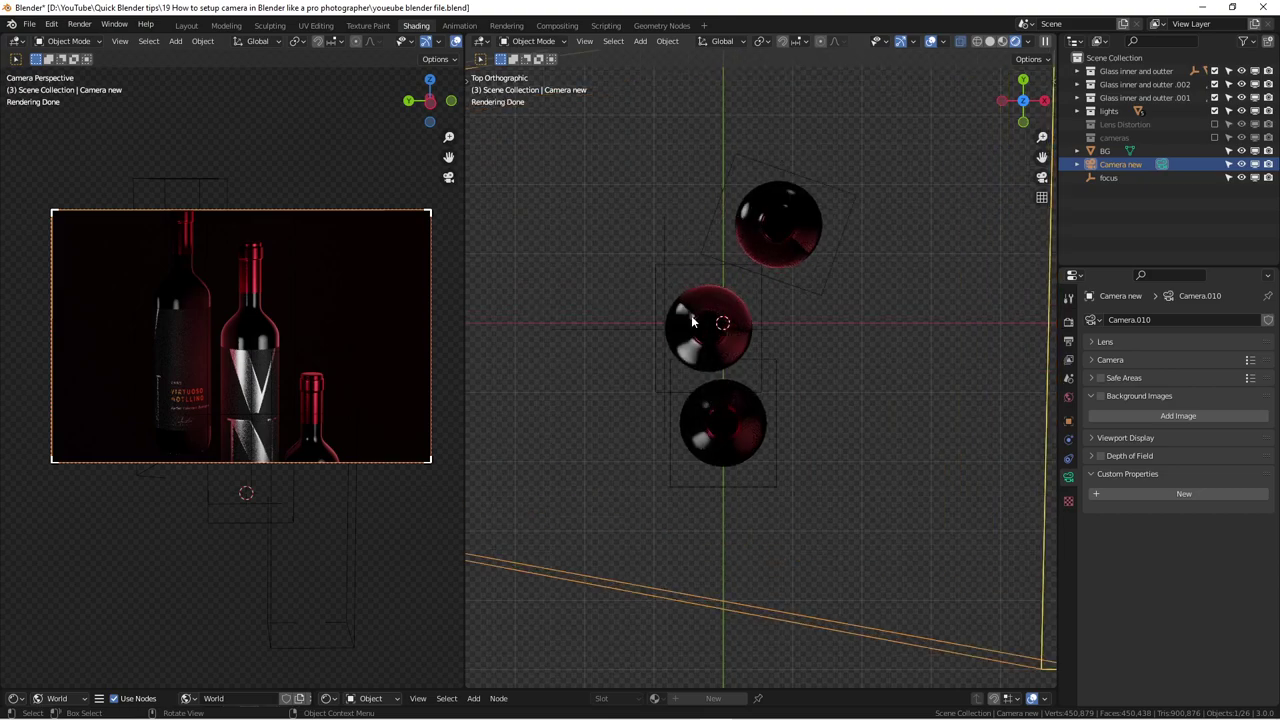
click(674, 267)
click(776, 368)
click(790, 288)
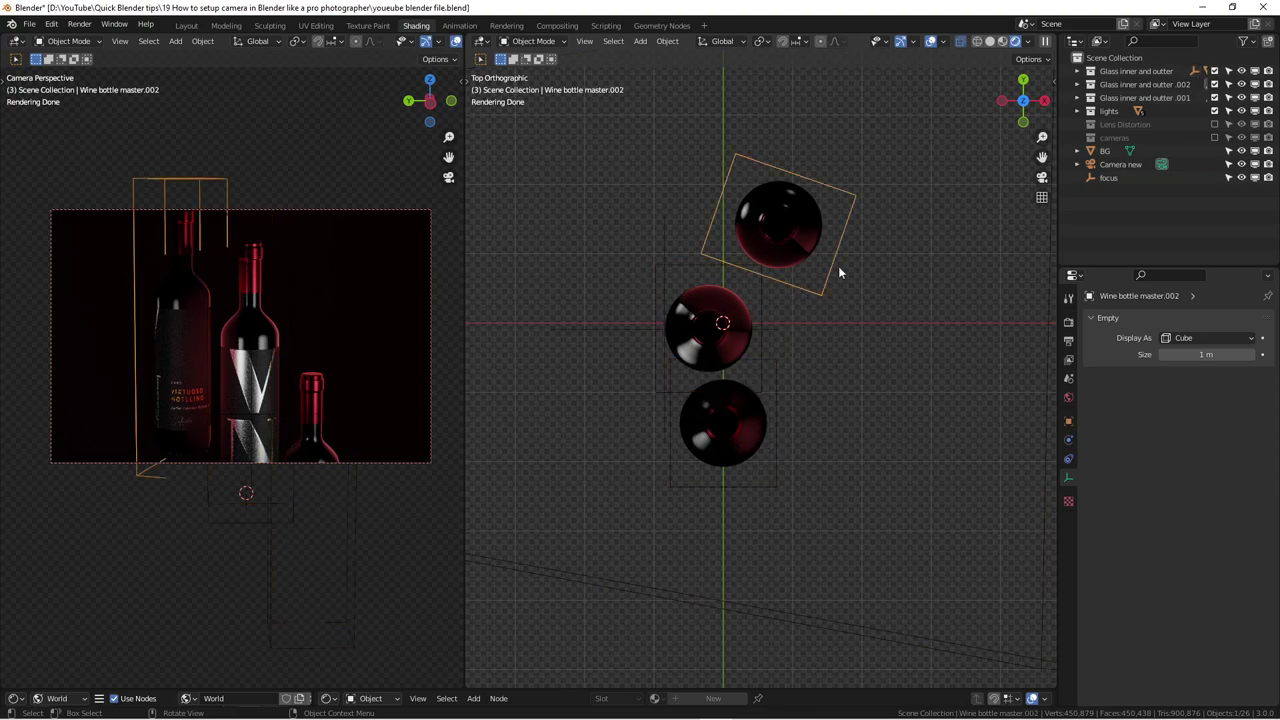
click(900, 490)
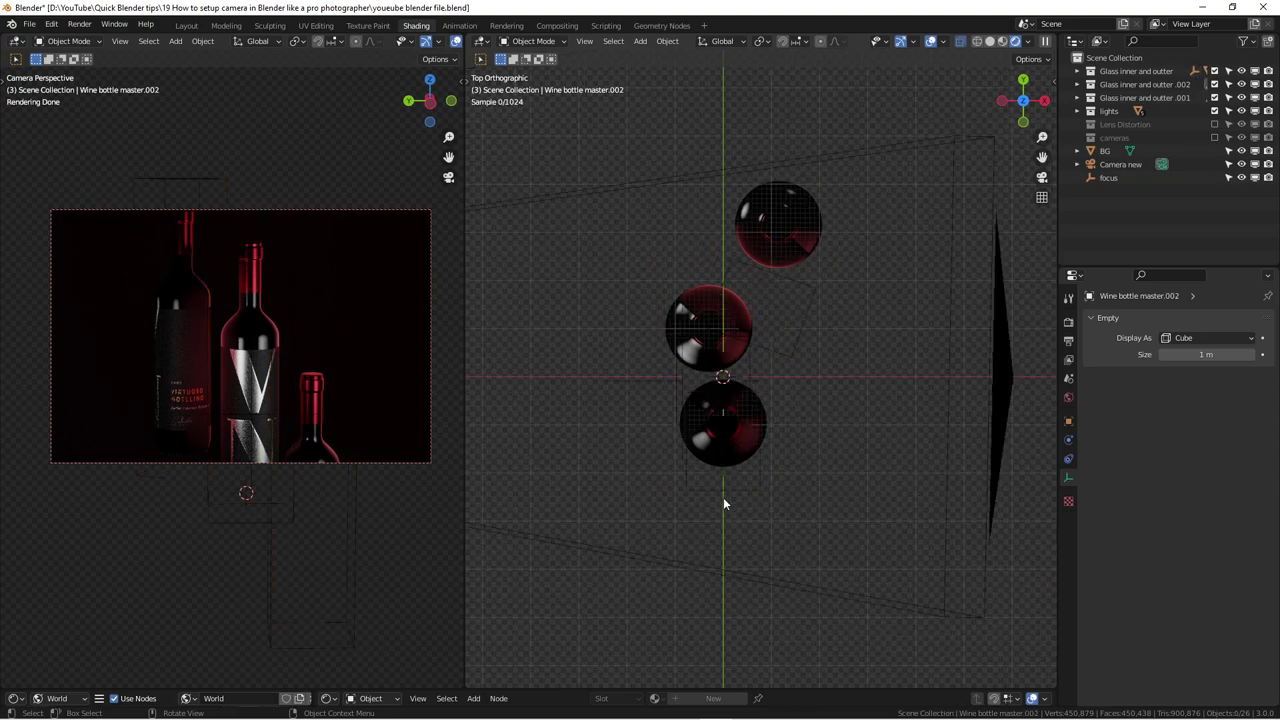
Step: Examine the gaps between the bottles from above and inspect the Virtuoso Notllino label up close in the camera view
scroll(725, 505, down, 3)
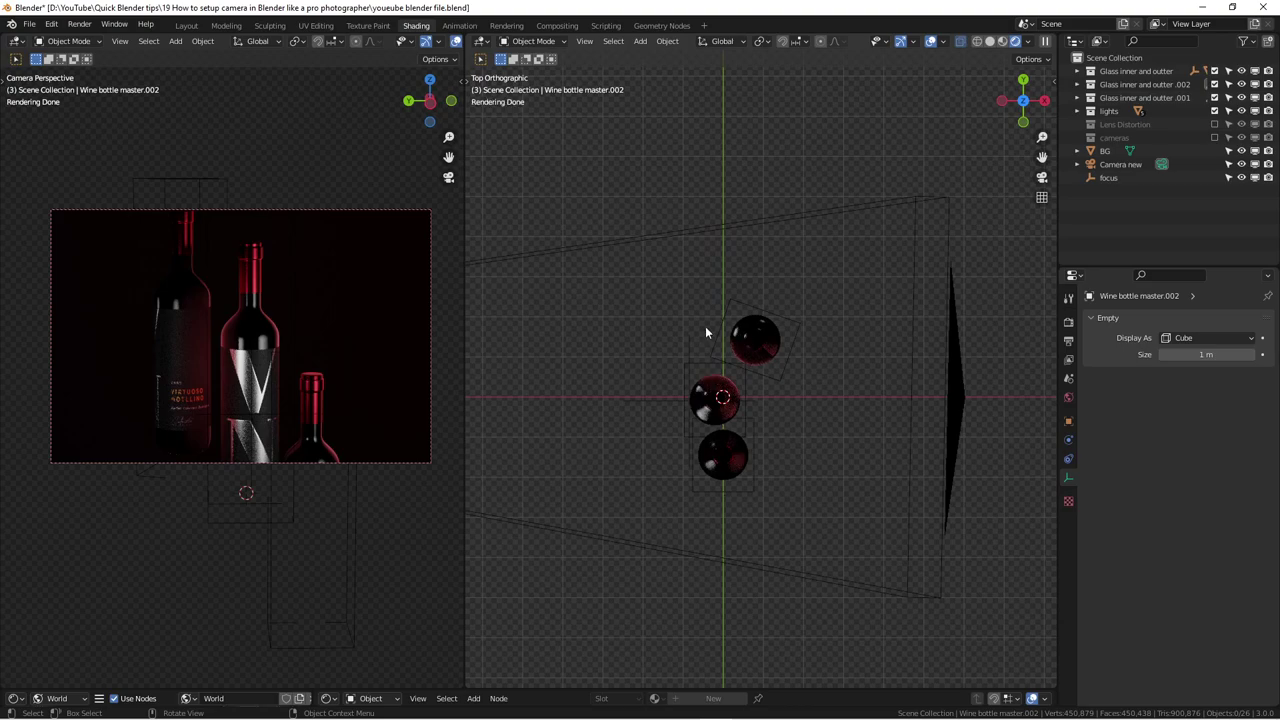
scroll(705, 382, up, 3)
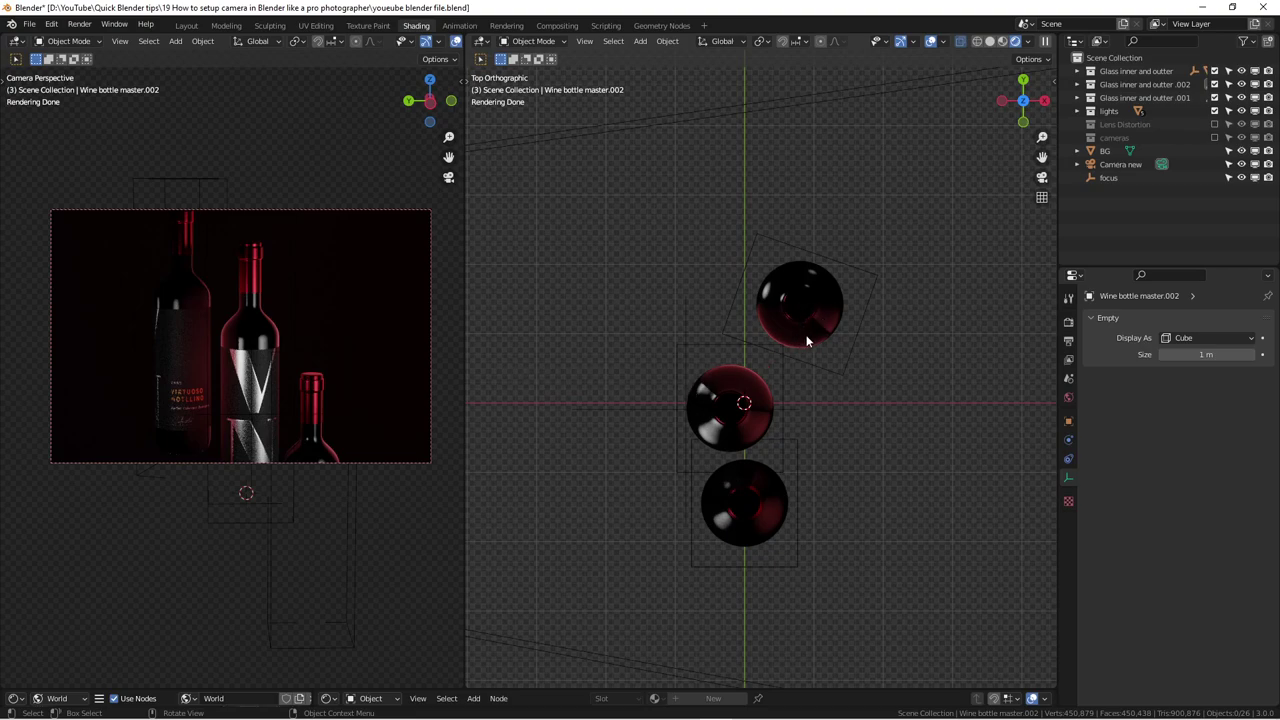
middle_drag(723, 348, 786, 302)
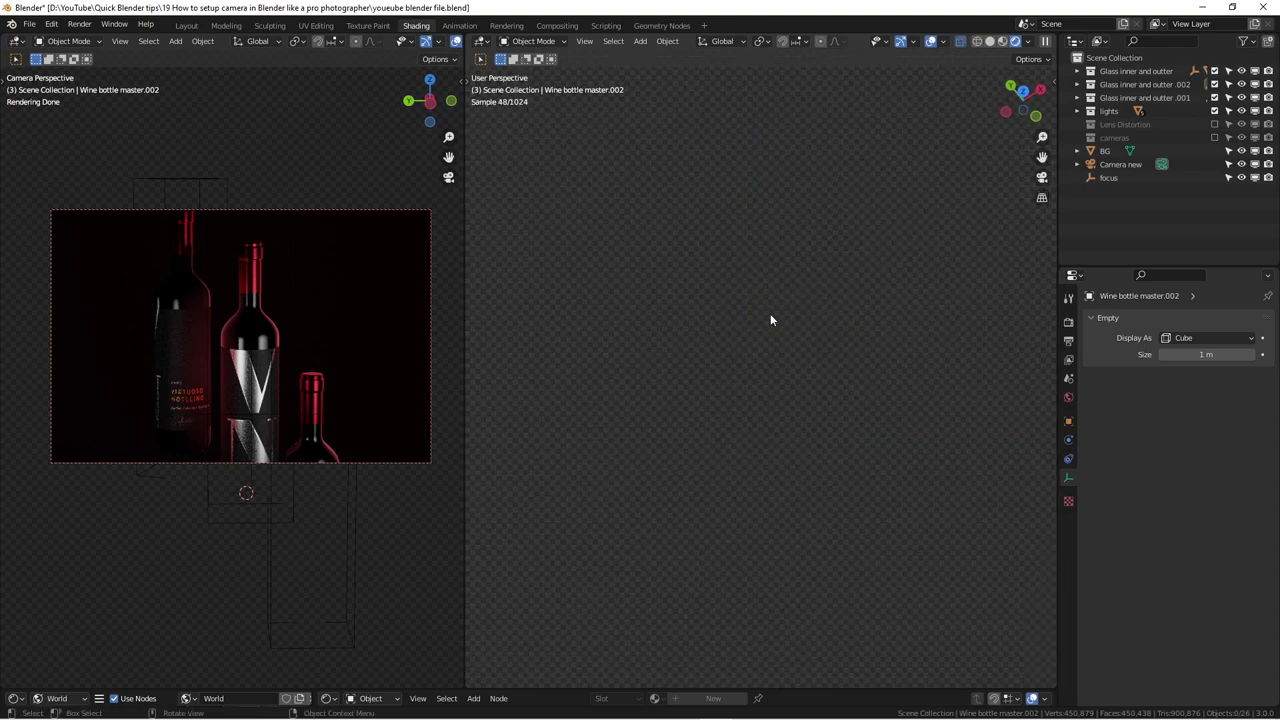
scroll(226, 365, up, 6)
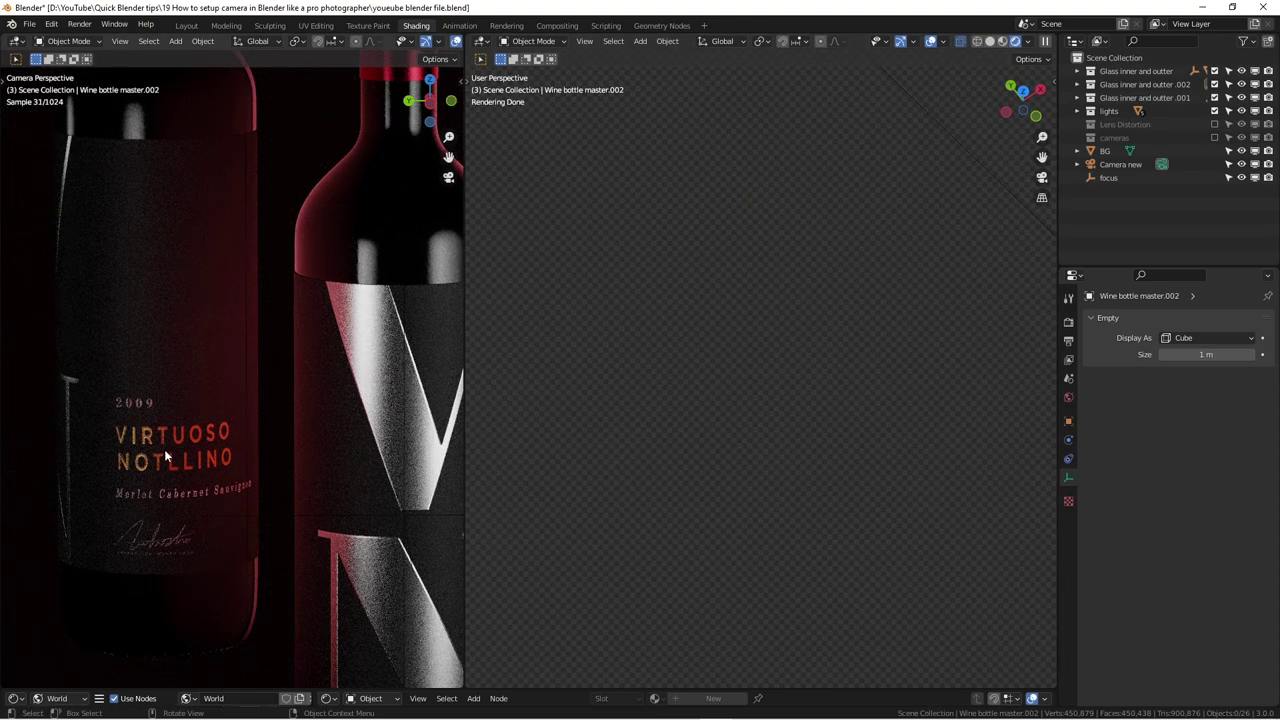
Step: Select Camera new, expand its Depth of Field settings and enable depth of field
scroll(268, 439, down, 6)
scroll(238, 418, up, 2)
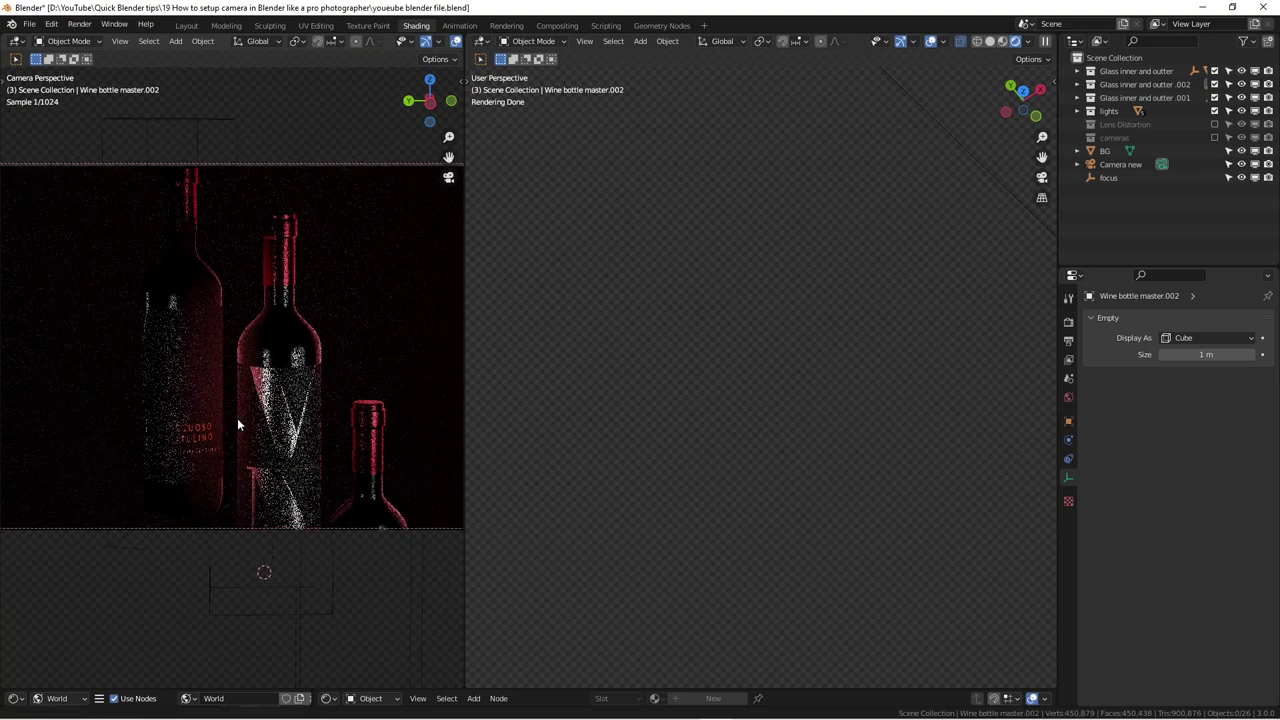
click(1120, 165)
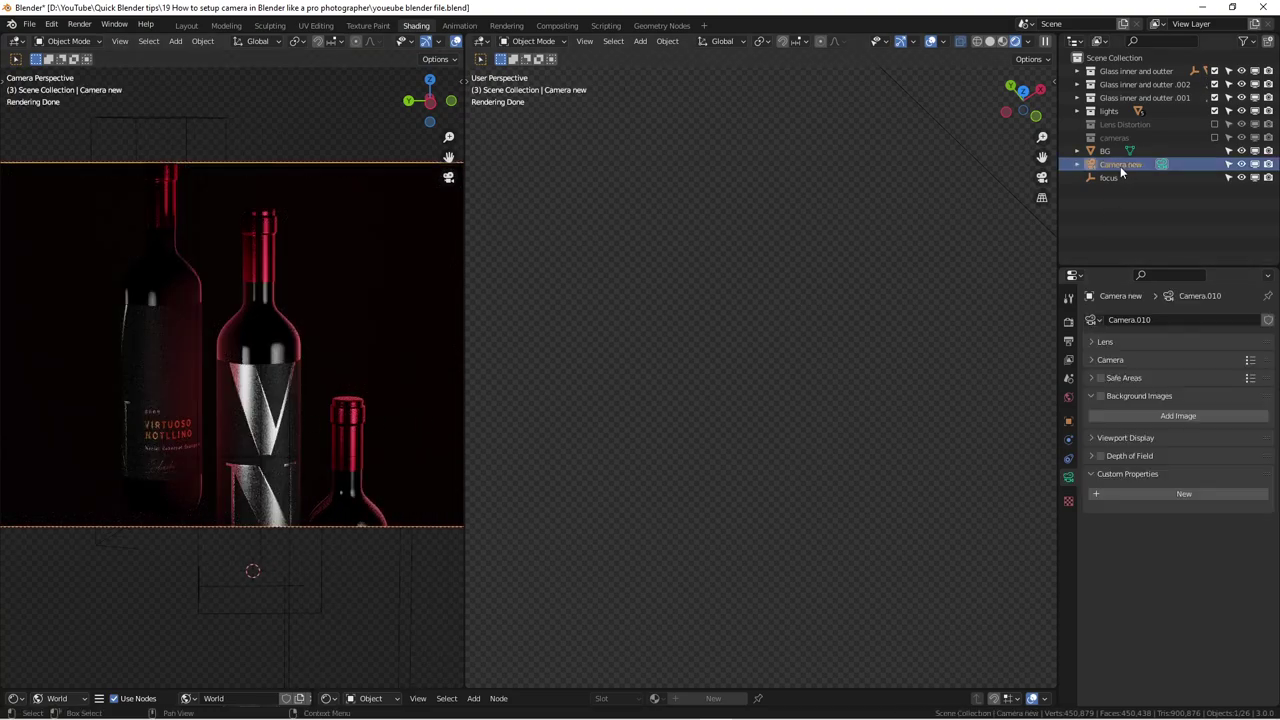
click(1090, 453)
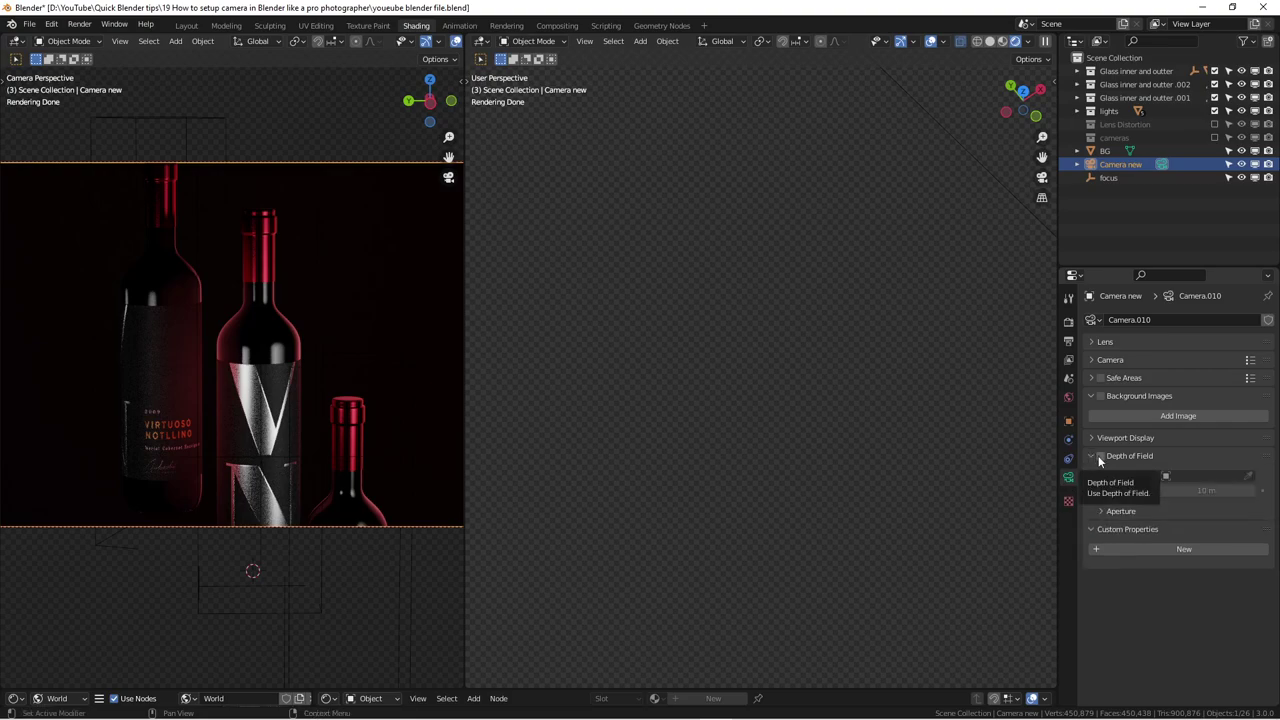
scroll(189, 348, up, 1)
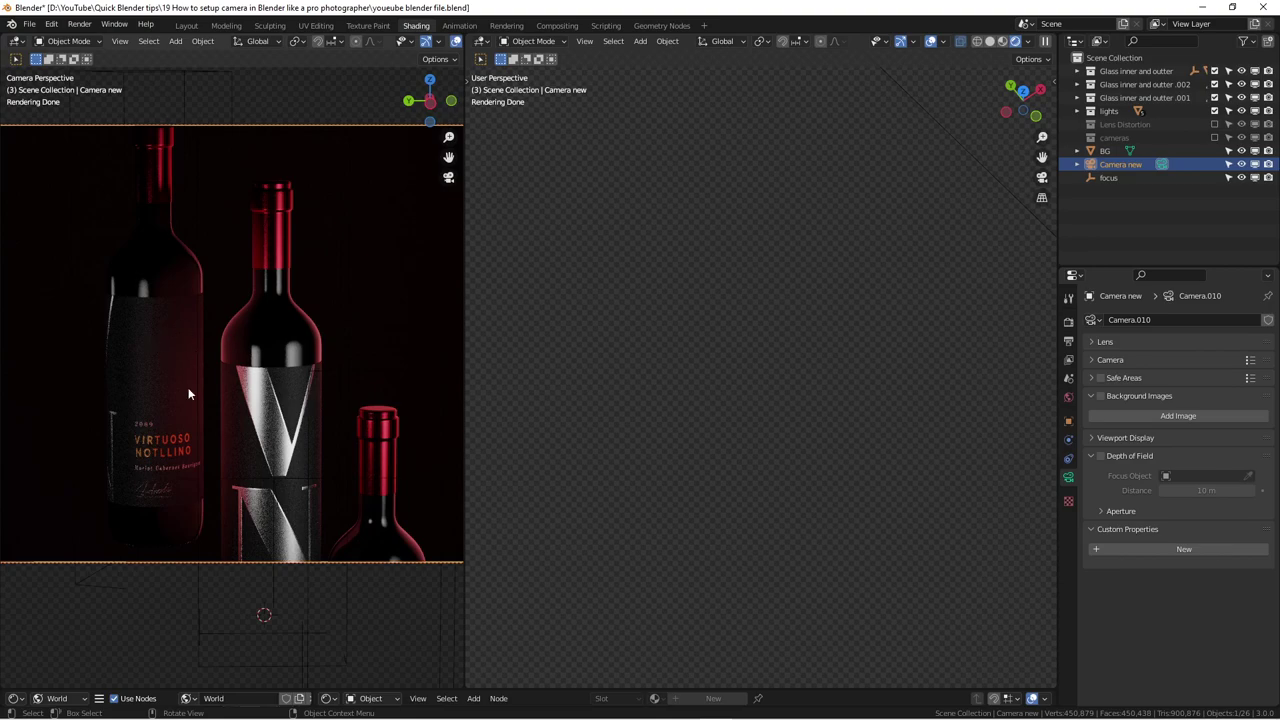
click(1101, 456)
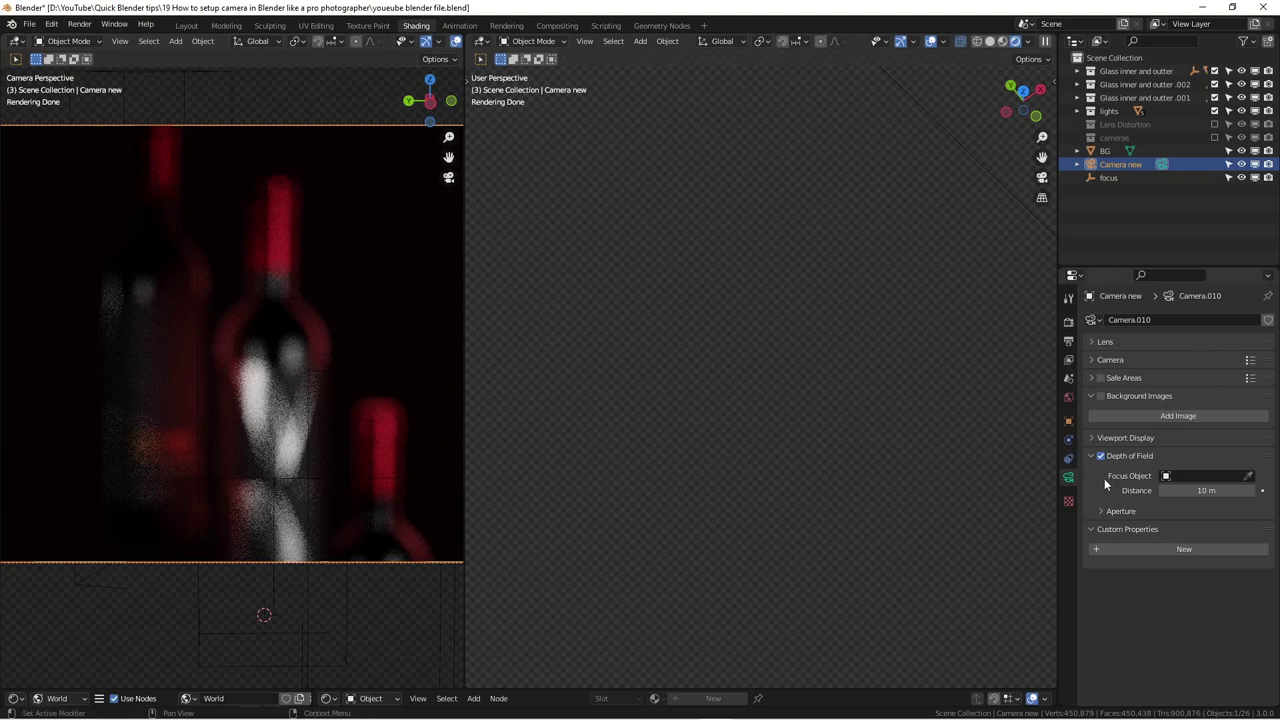
Step: Select the focus empty at the middle bottle and examine its position relative to the bottles in perspective and top views
scroll(701, 436, down, 8)
middle_drag(736, 376, 776, 403)
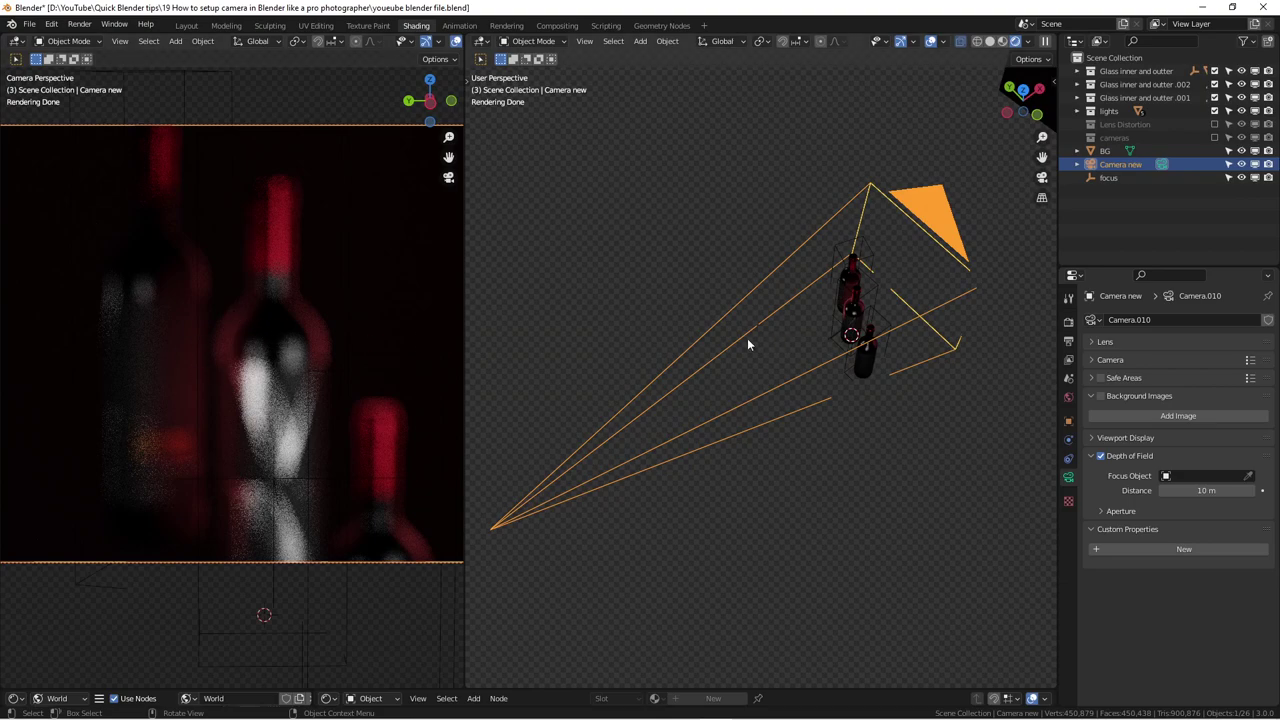
scroll(846, 350, up, 3)
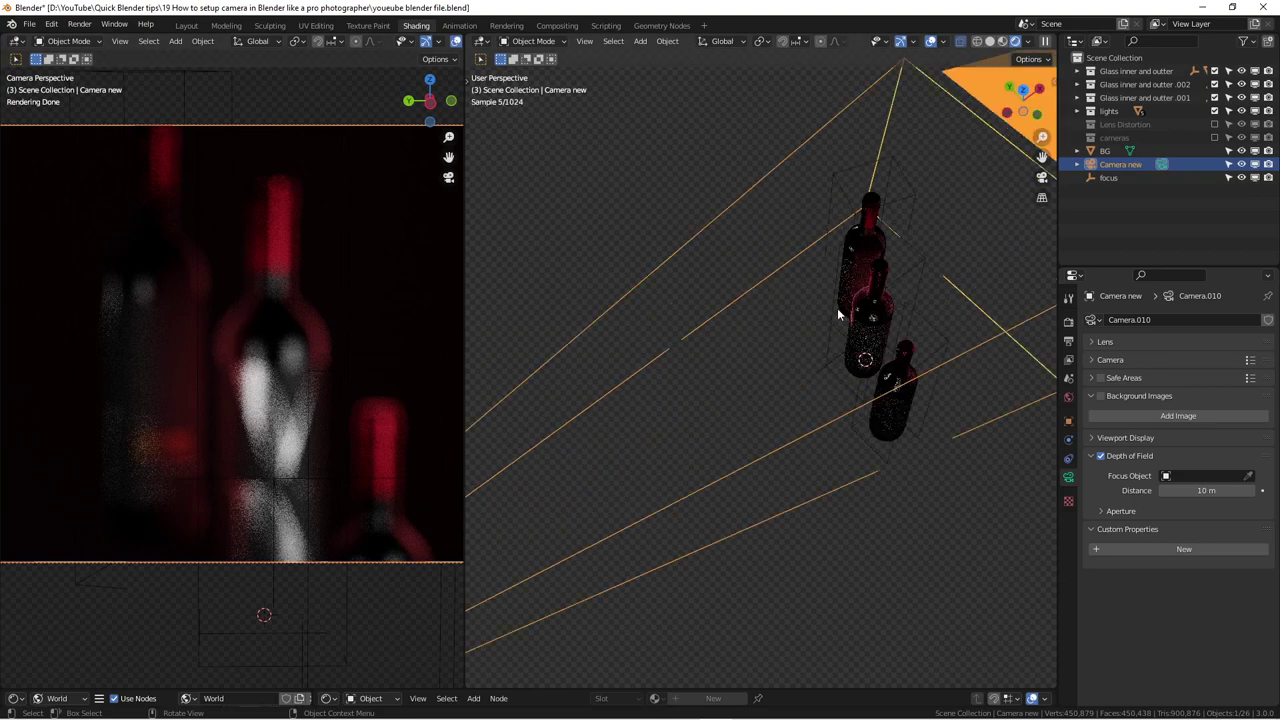
scroll(846, 350, up, 3)
middle_drag(837, 357, 684, 372)
click(739, 384)
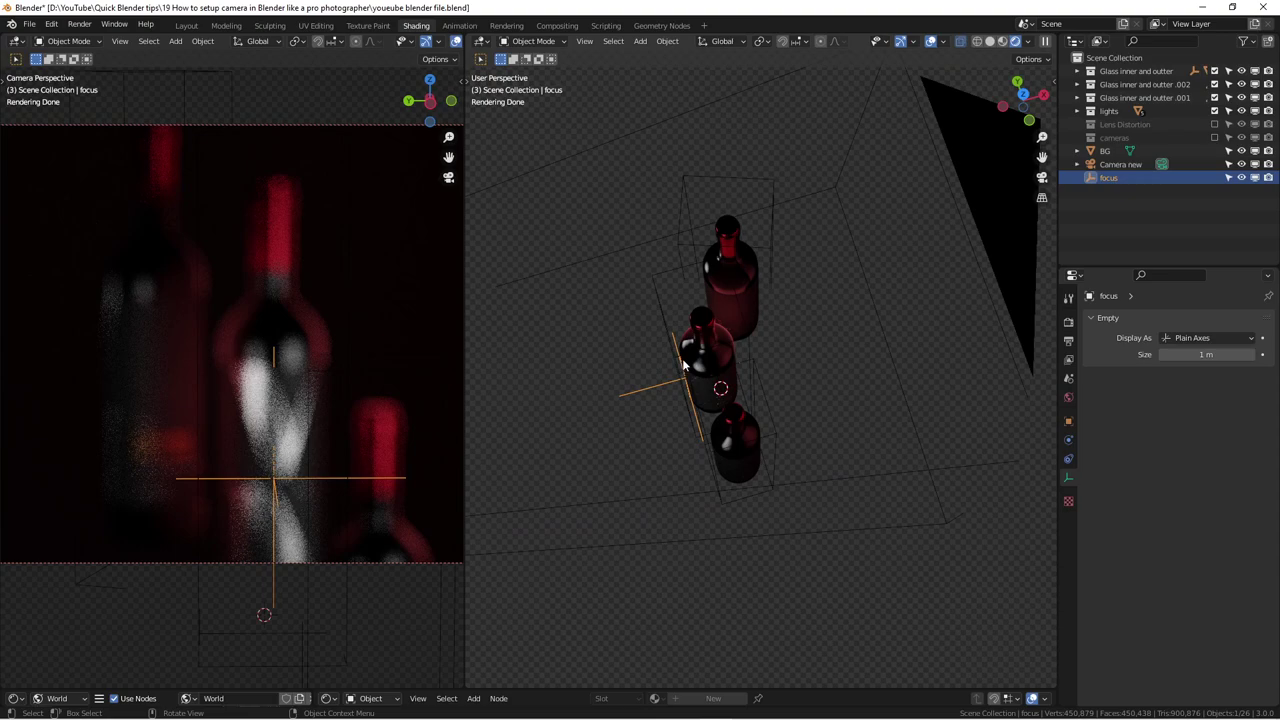
middle_drag(654, 348, 757, 429)
scroll(666, 318, down, 3)
scroll(733, 406, up, 2)
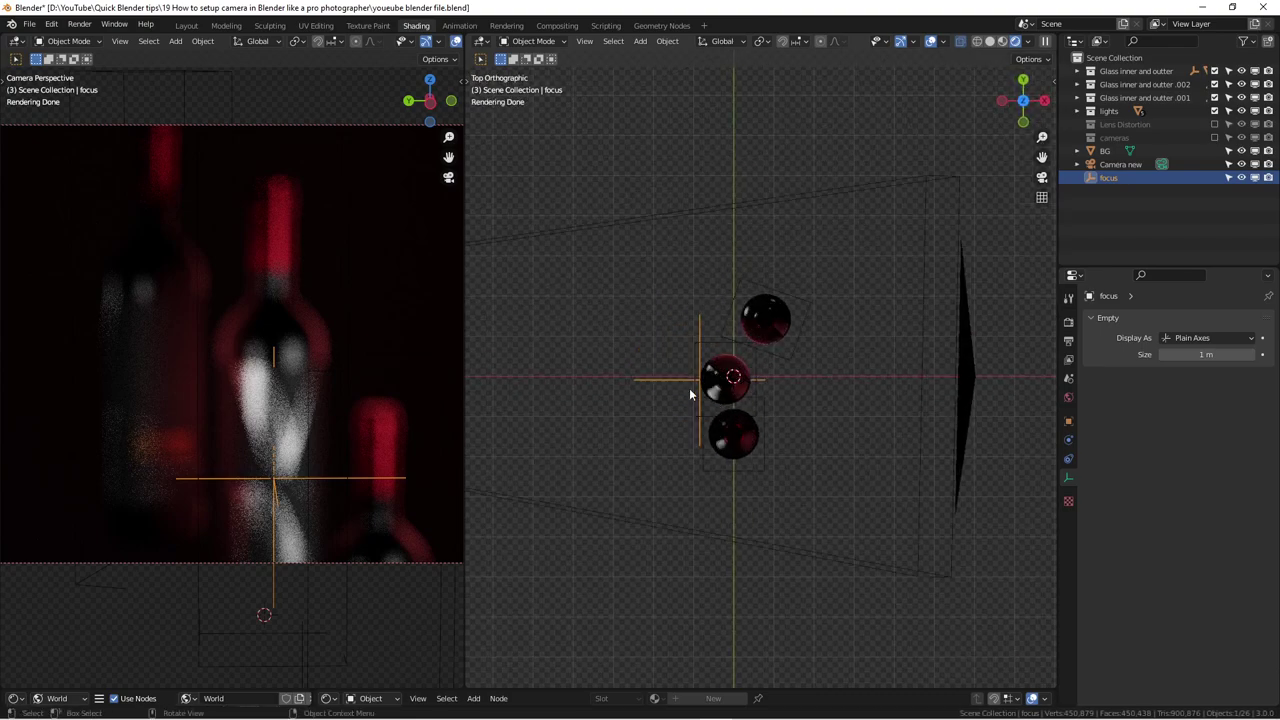
scroll(690, 394, up, 1)
scroll(640, 377, up, 2)
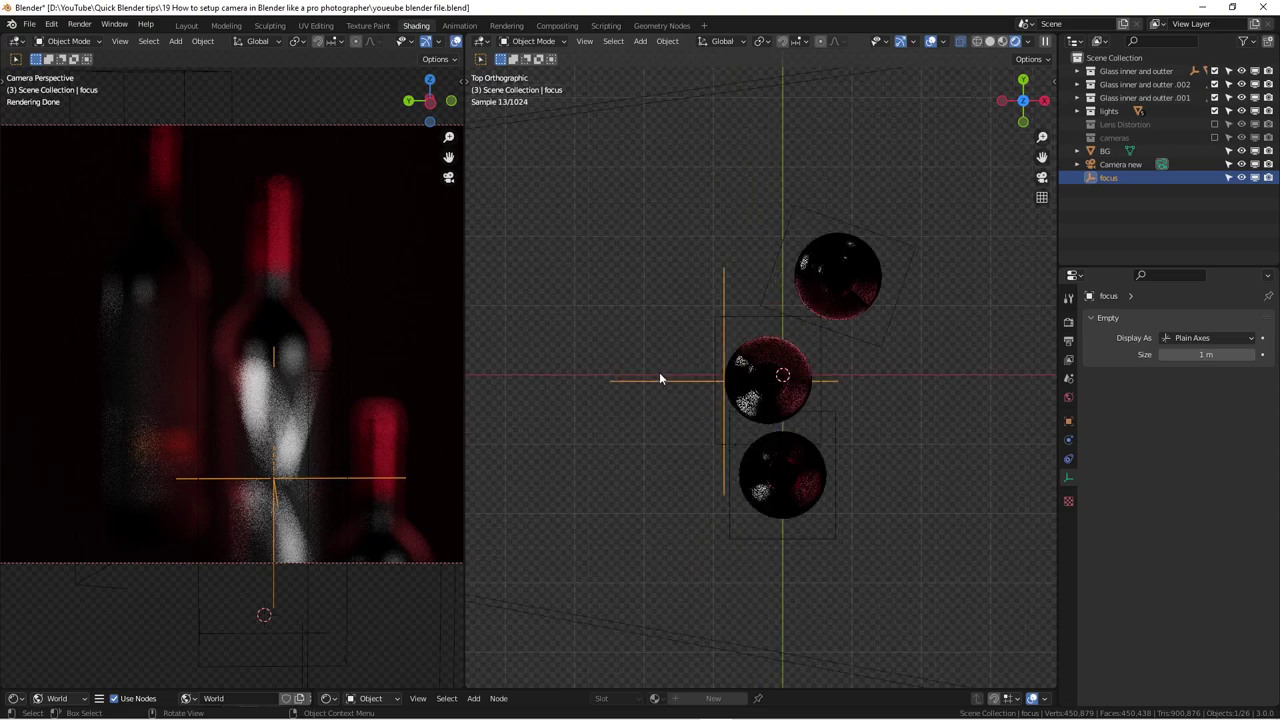
Step: Reselect the focus empty and look up the Plain Axes type among the addable empties without adding one
middle_drag(662, 377, 765, 290)
scroll(757, 362, down, 3)
click(765, 288)
scroll(747, 310, down, 1)
click(750, 297)
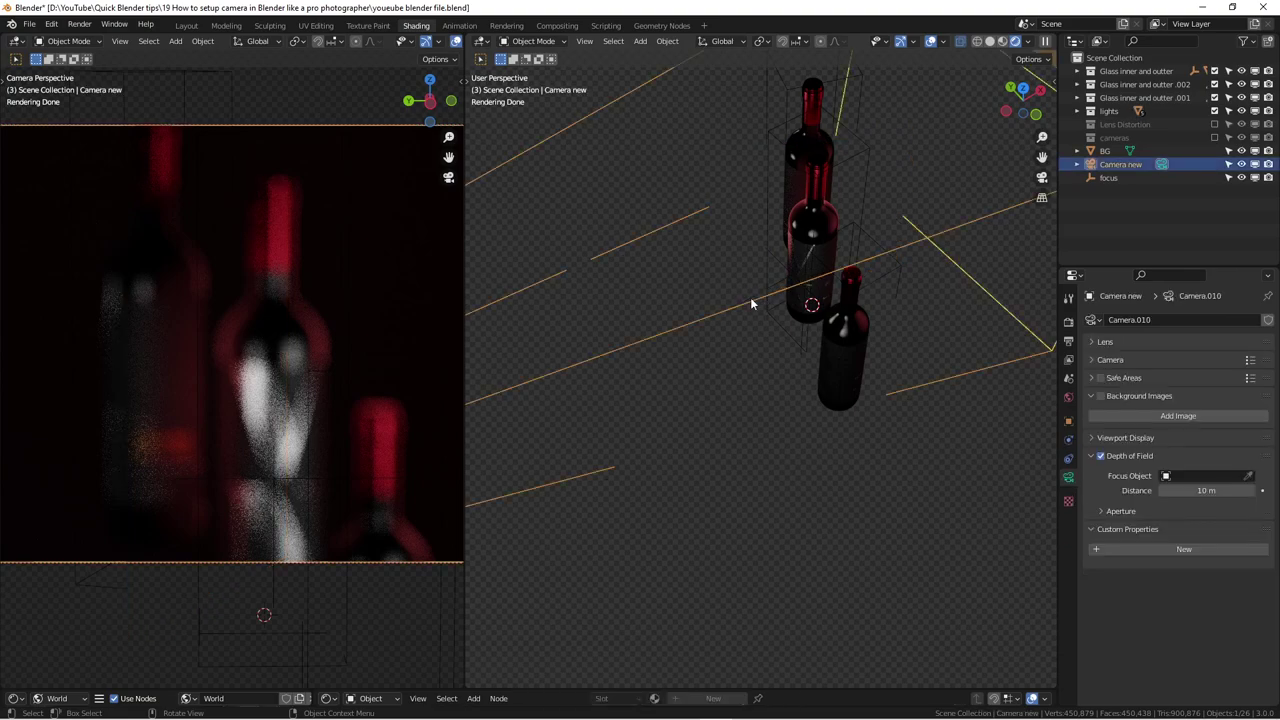
click(757, 294)
middle_drag(713, 381, 757, 360)
key(shift+a)
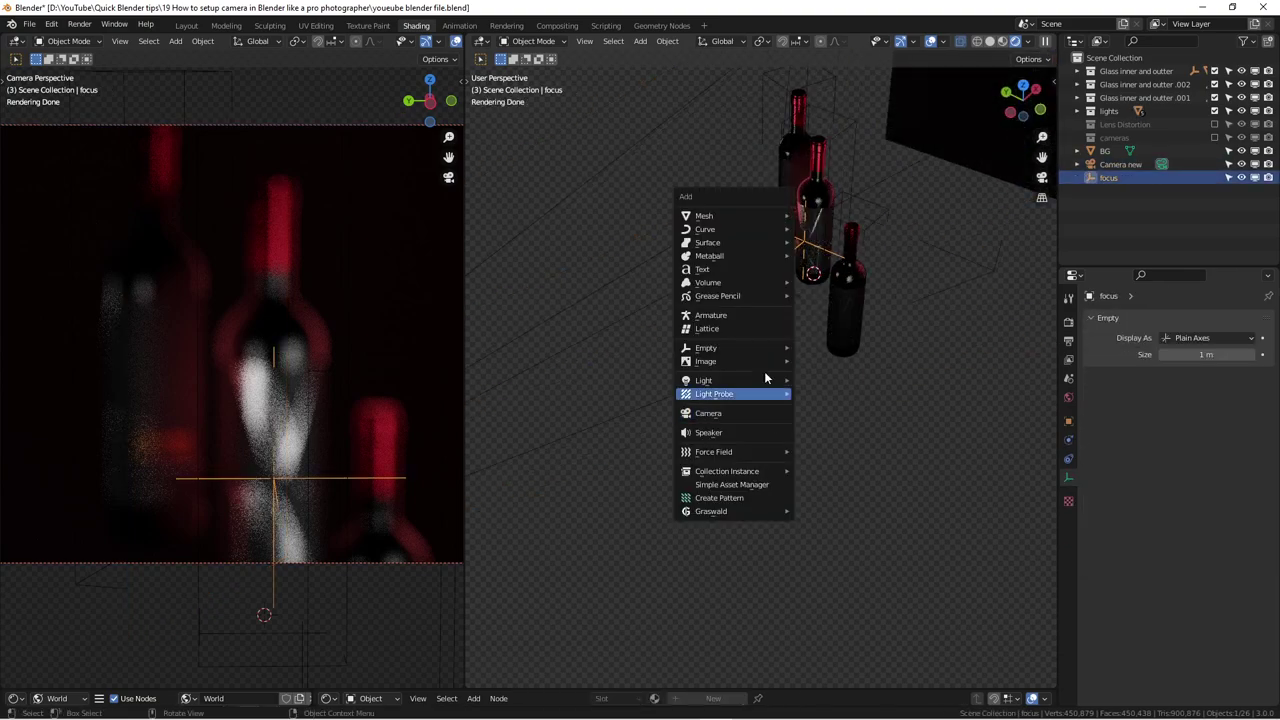
mouse_move(744, 352)
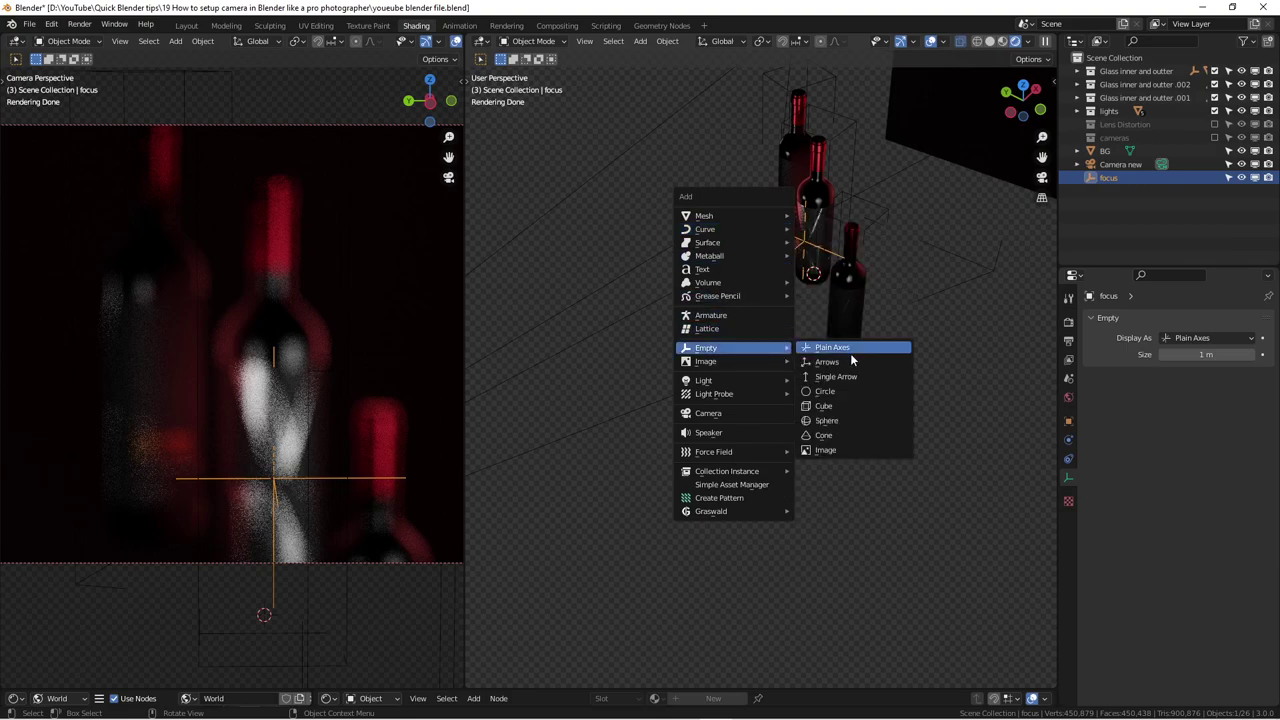
key(Escape)
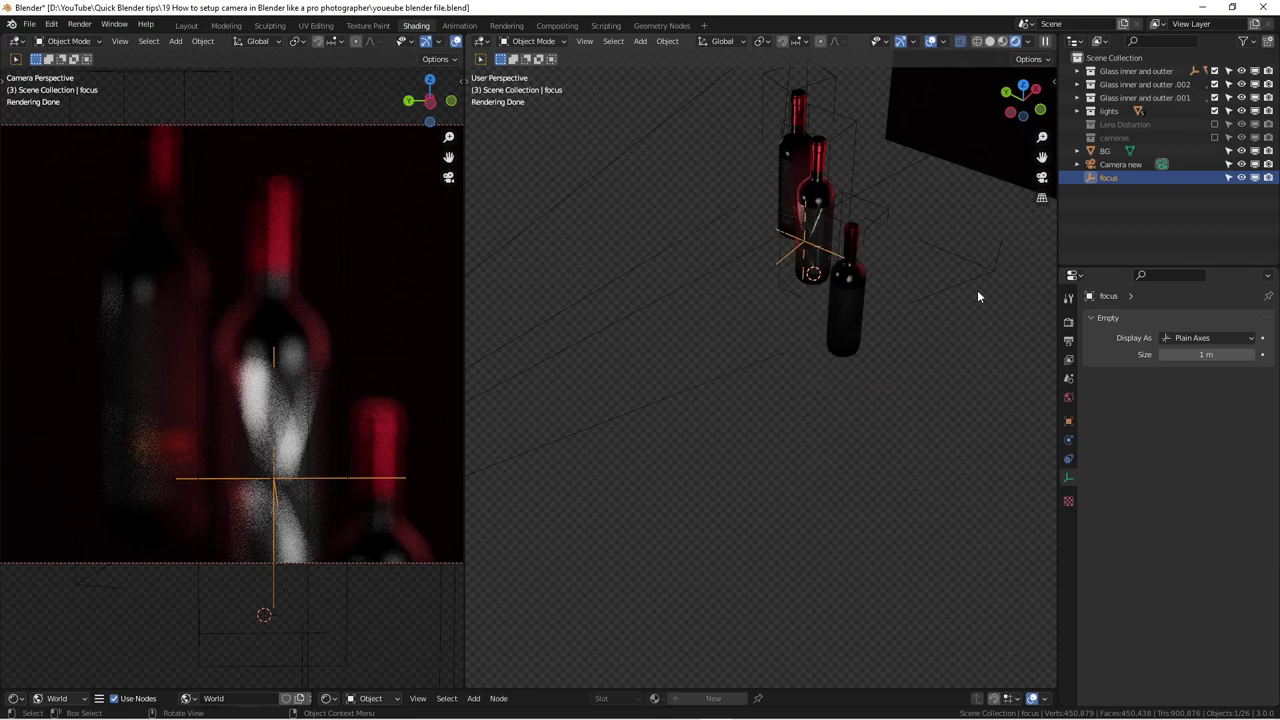
Step: Examine up close how the focus empty sits against the front surface of the middle bottle's label
middle_drag(900, 350, 744, 488)
scroll(744, 488, up, 10)
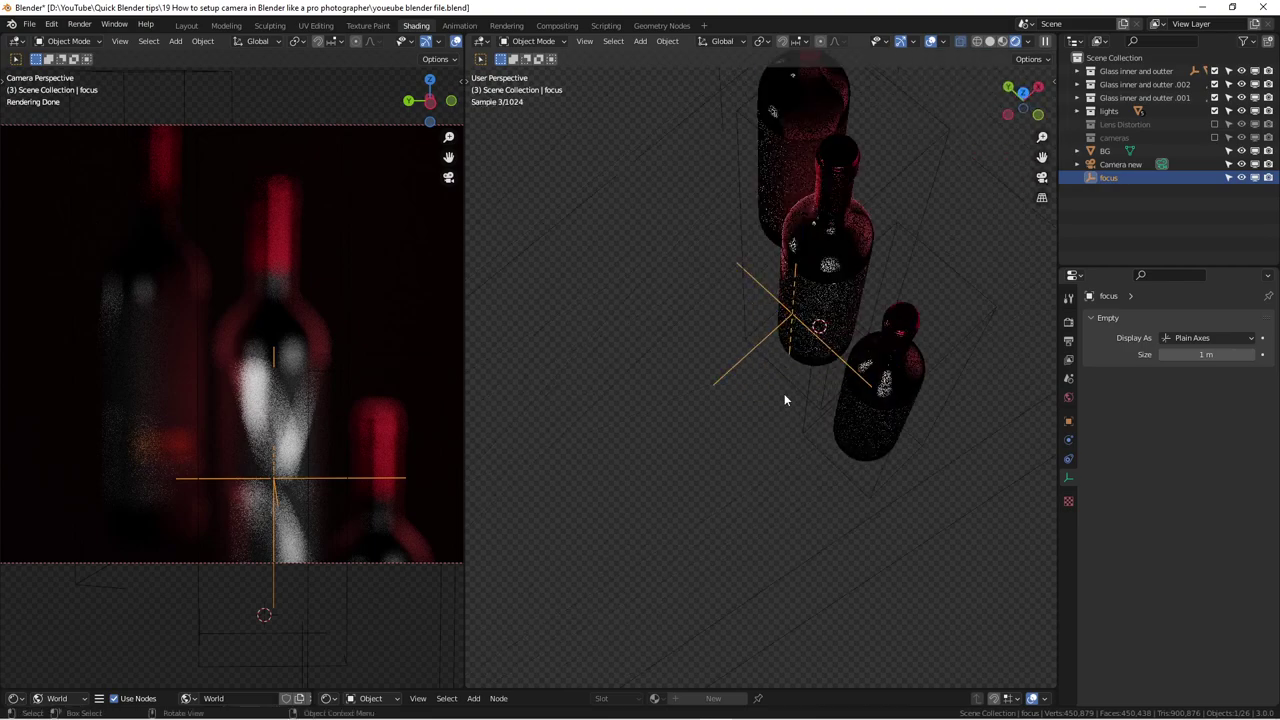
scroll(644, 502, up, 3)
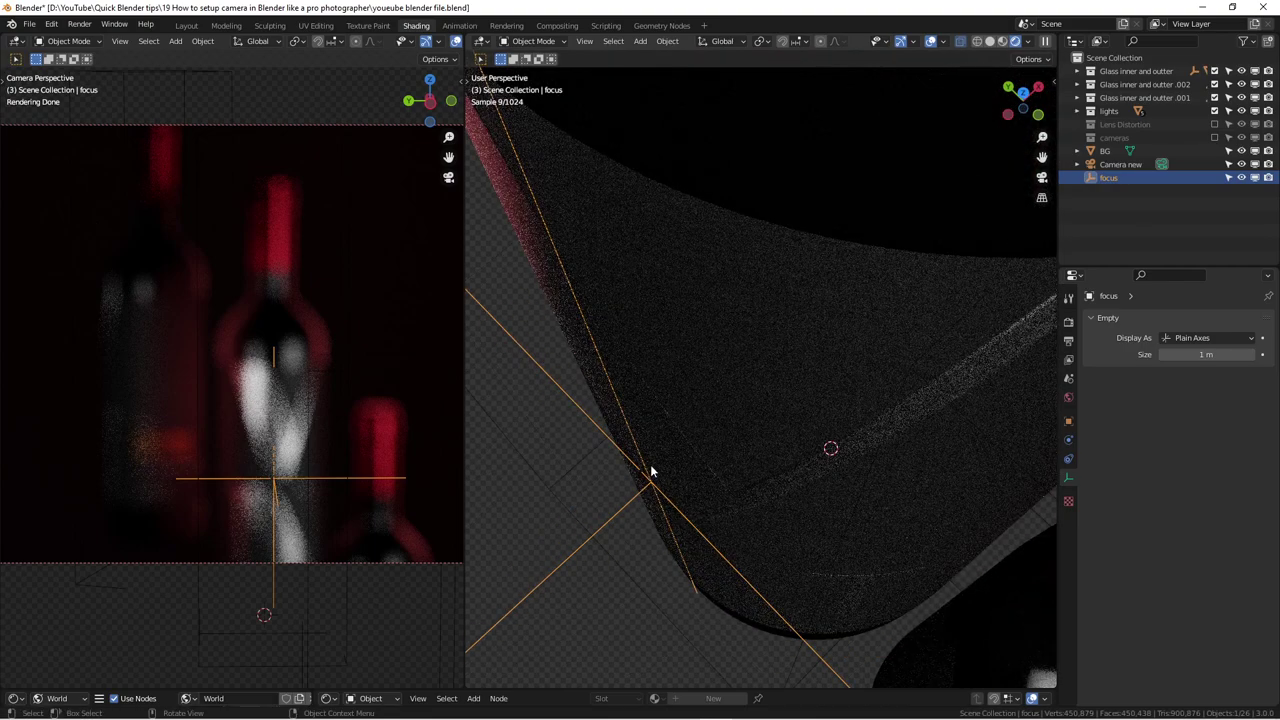
scroll(645, 483, down, 2)
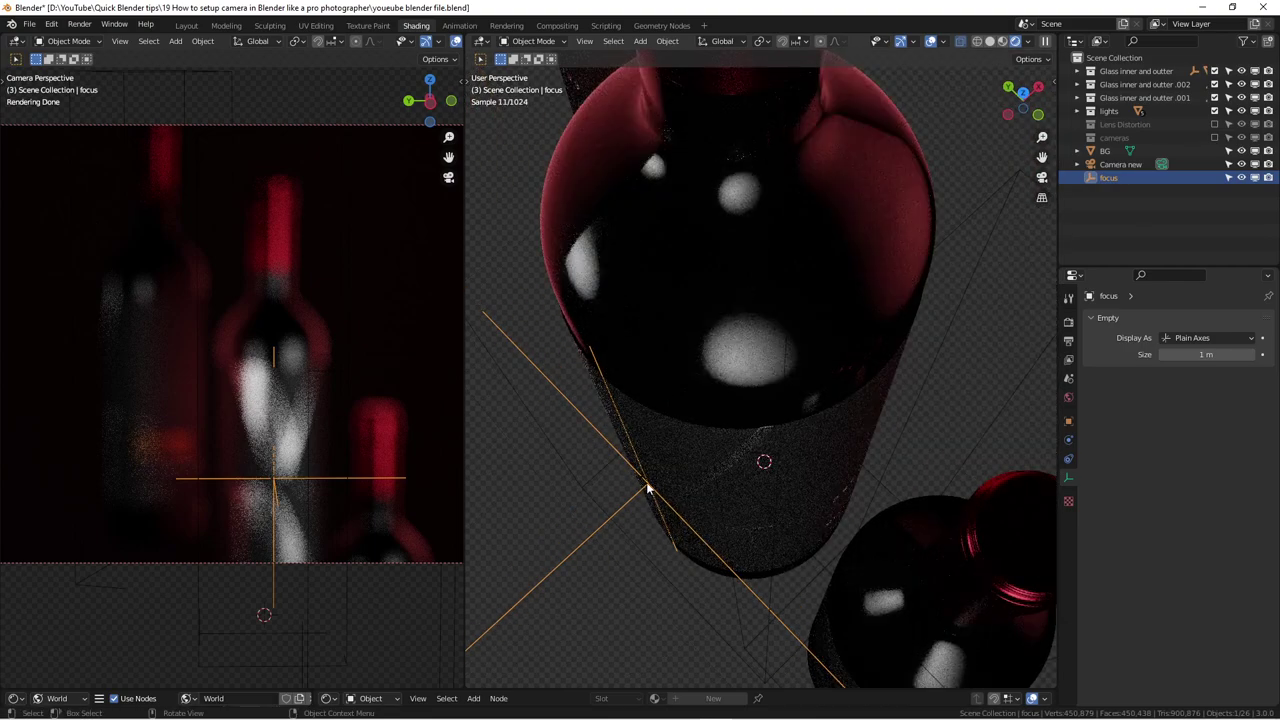
scroll(655, 471, down, 1)
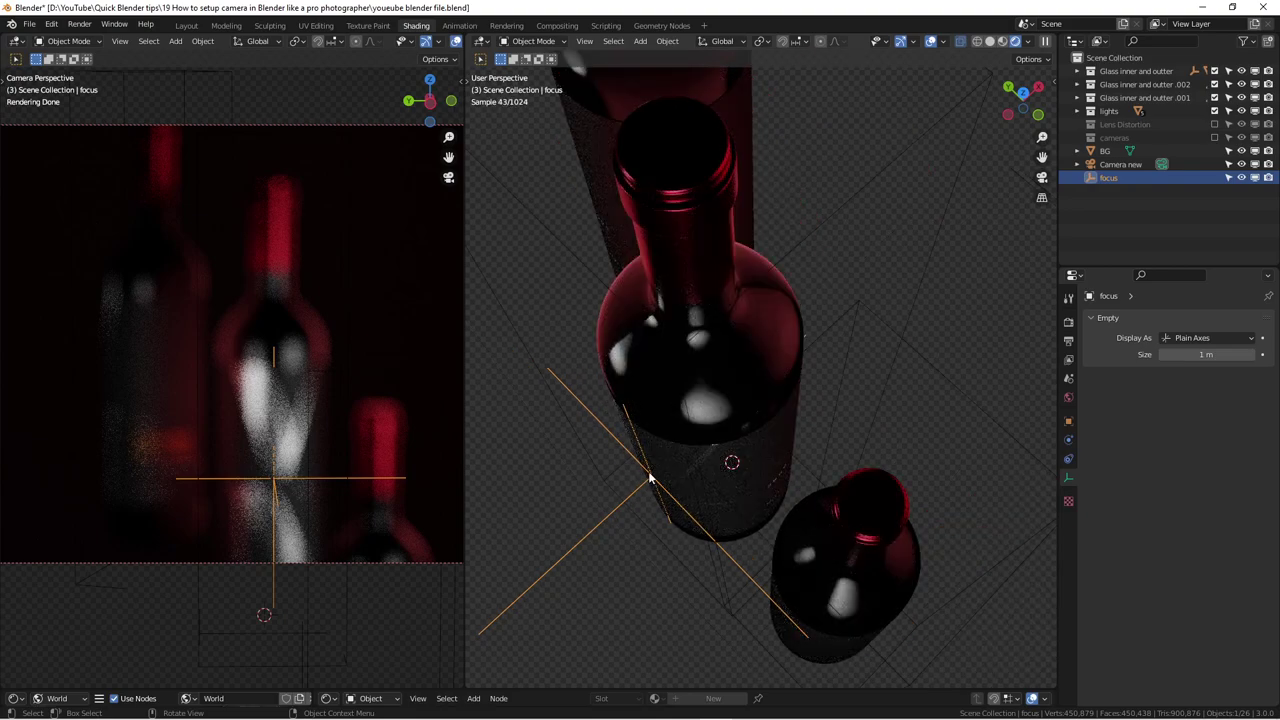
scroll(646, 423, up, 1)
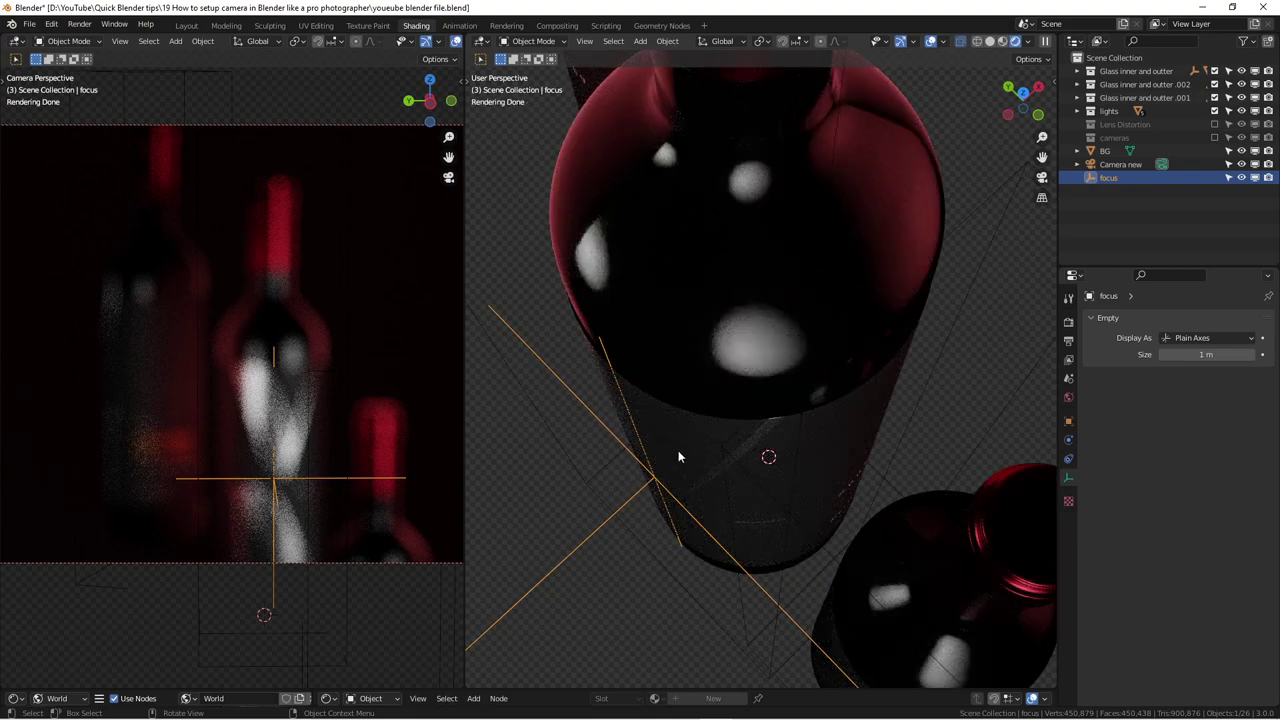
scroll(674, 458, down, 3)
scroll(700, 413, up, 2)
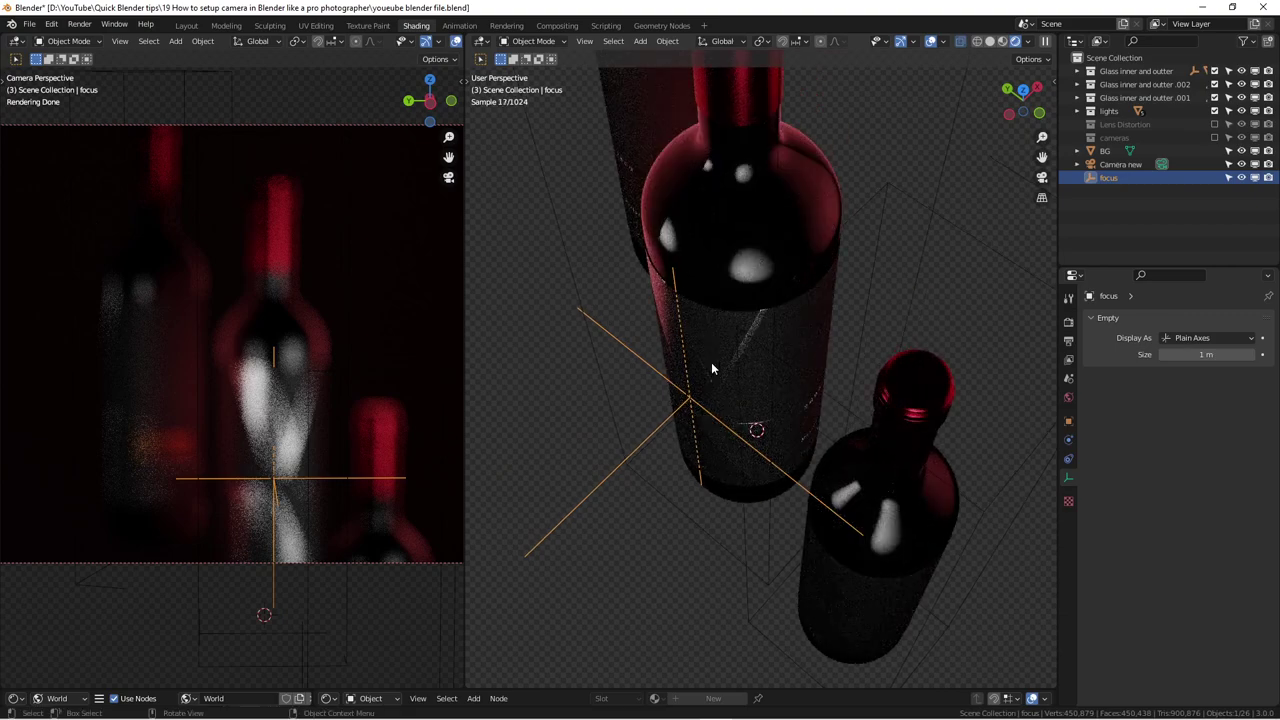
Step: Check the focus empty's transform values and the viewport's focal length and clipping settings, and hide them again
key(n)
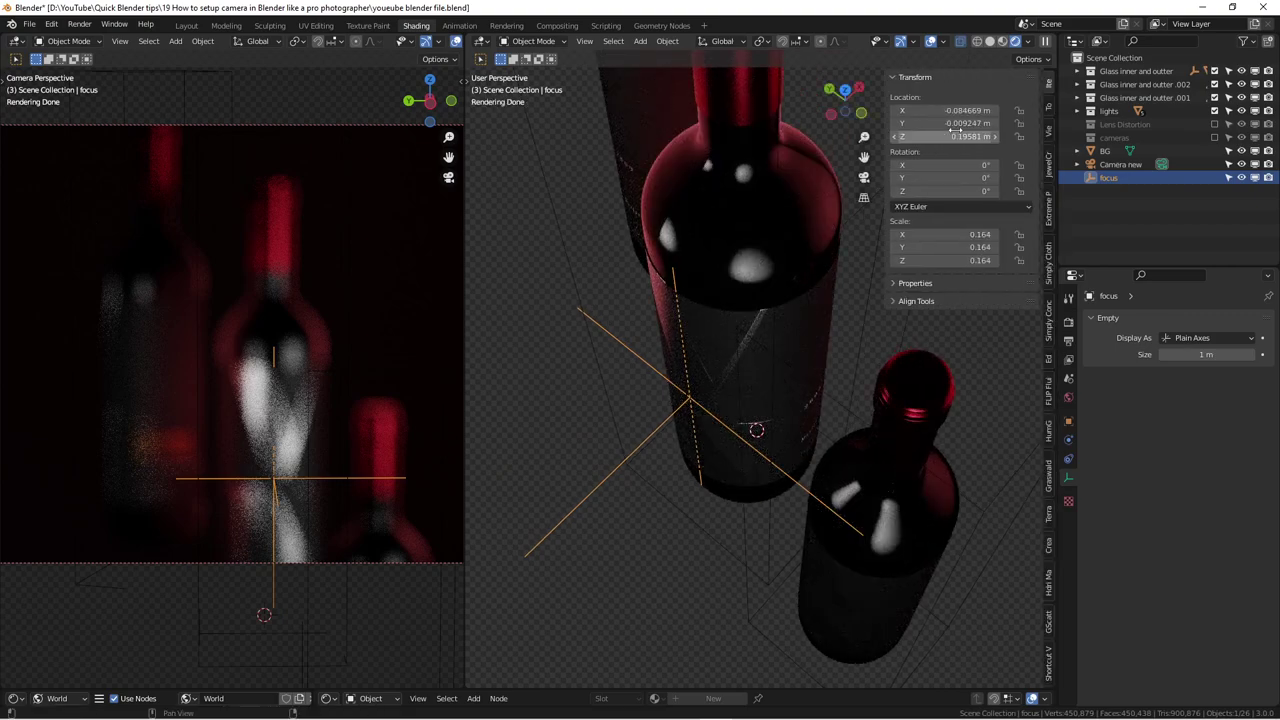
click(1049, 133)
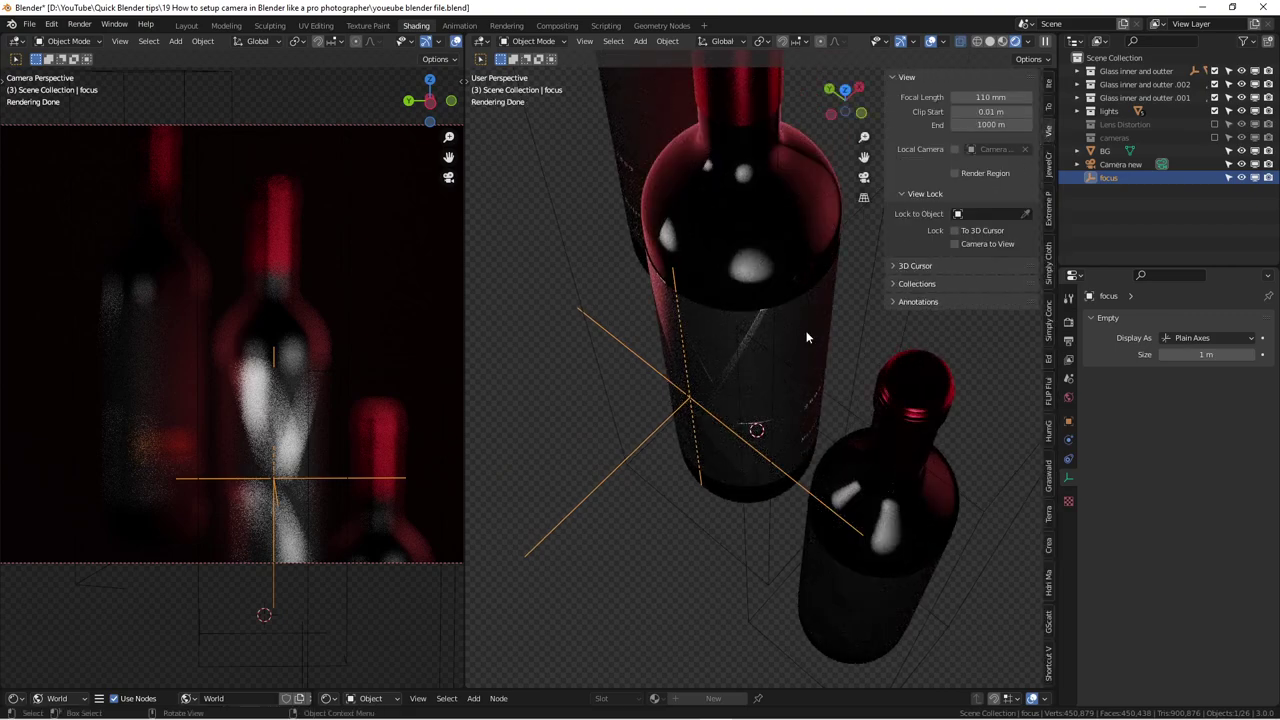
scroll(689, 469, down, 4)
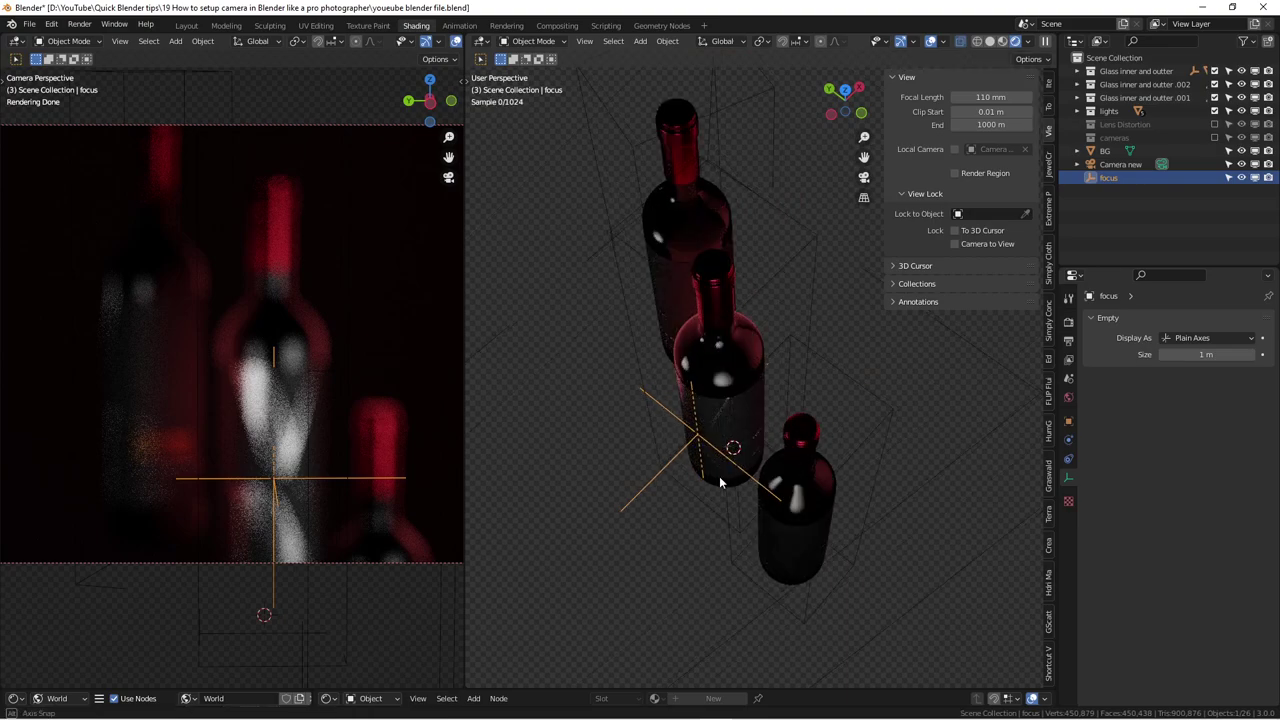
key(ctrl+b)
key(Escape)
key(n)
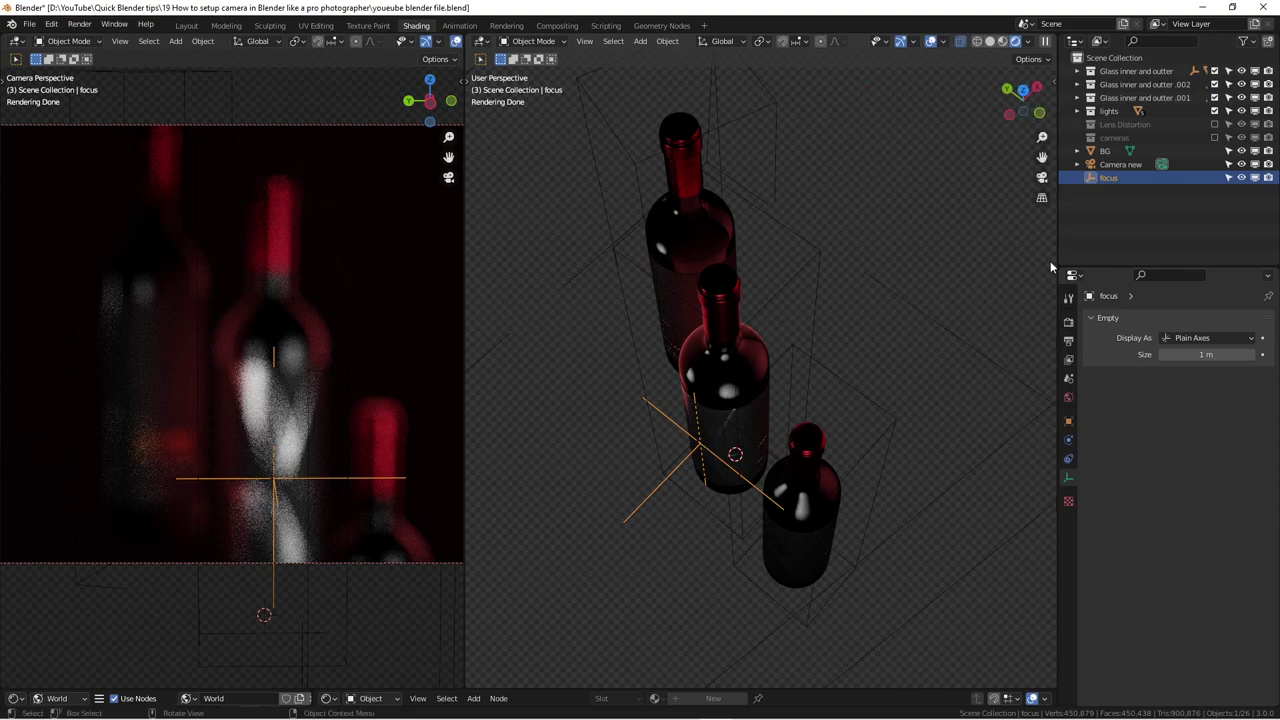
Step: Set the focus empty as the depth of field Focus Object of Camera new
click(1115, 164)
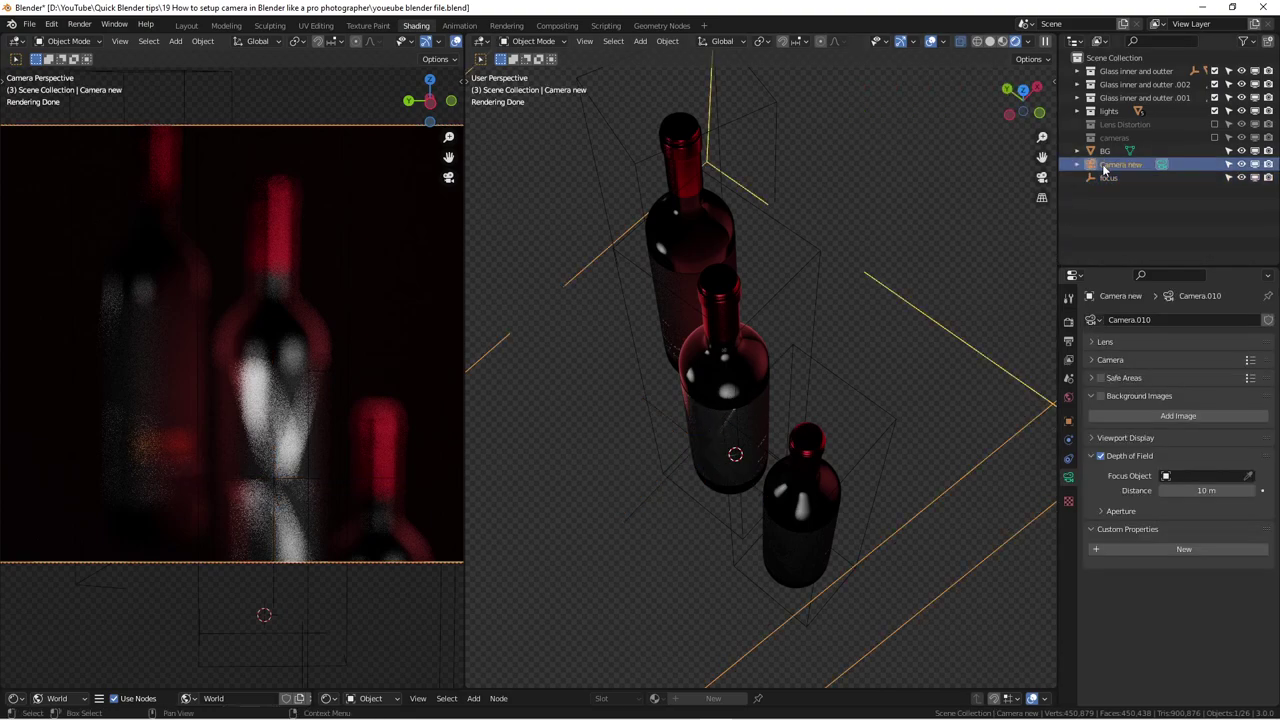
click(1247, 477)
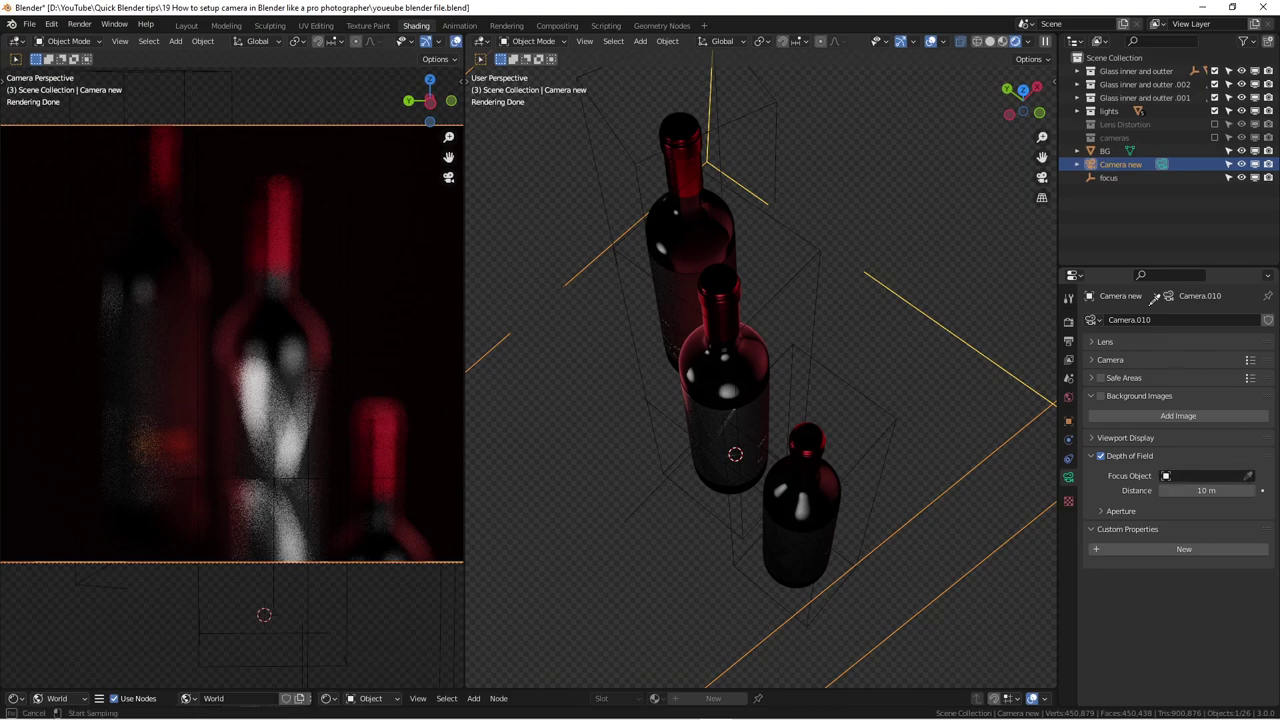
click(1108, 180)
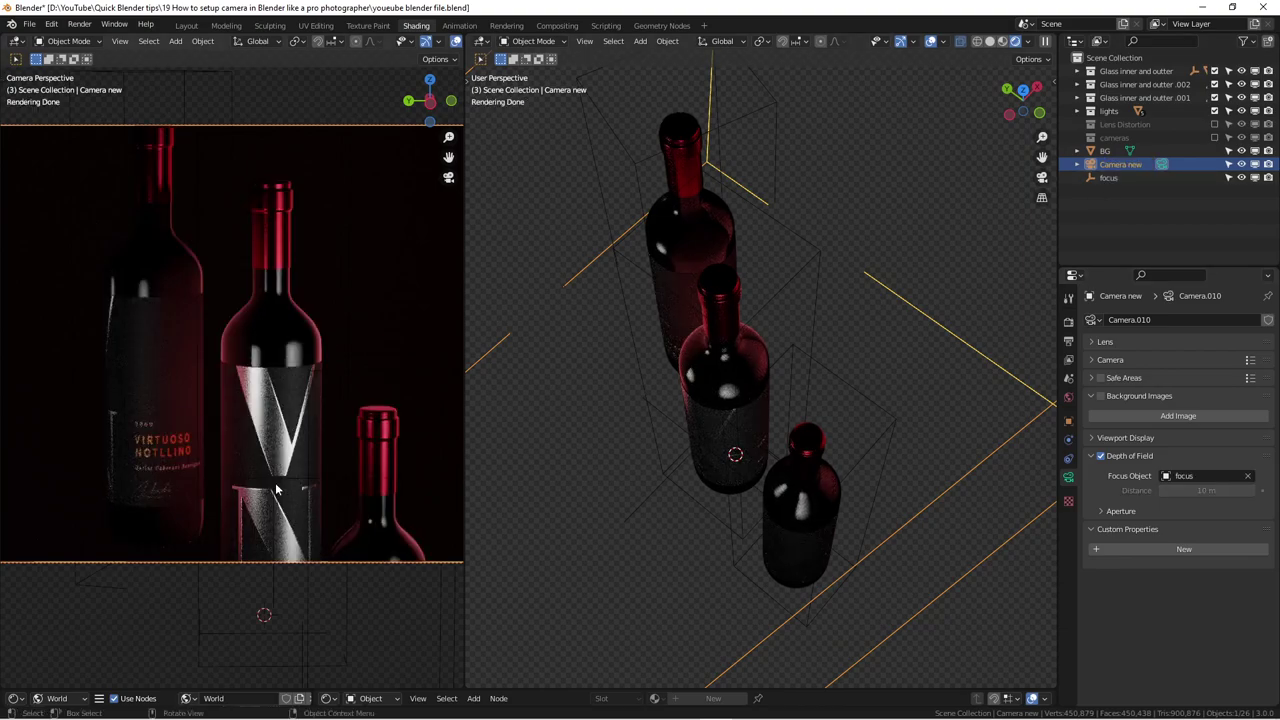
Step: Compare the Virtuoso Notllino label up close in the camera view with Depth of Field turned off and on again
scroll(272, 485, up, 2)
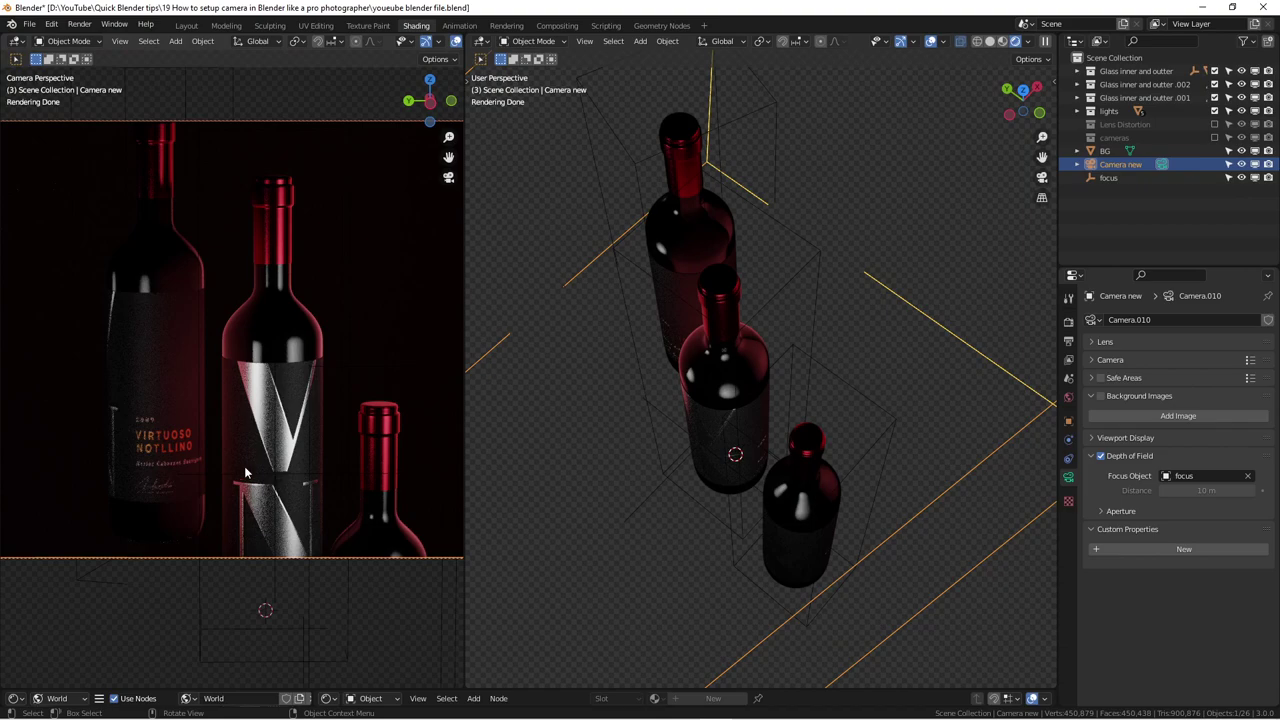
scroll(170, 460, up, 2)
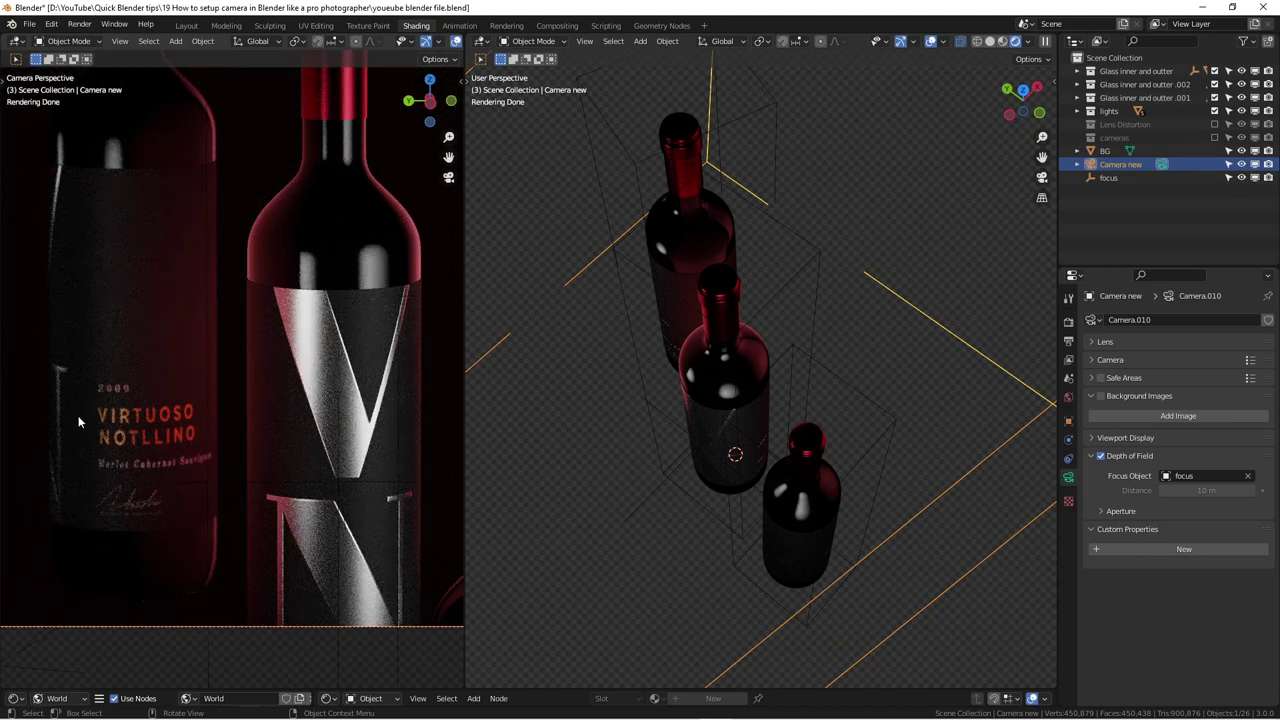
scroll(160, 428, up, 2)
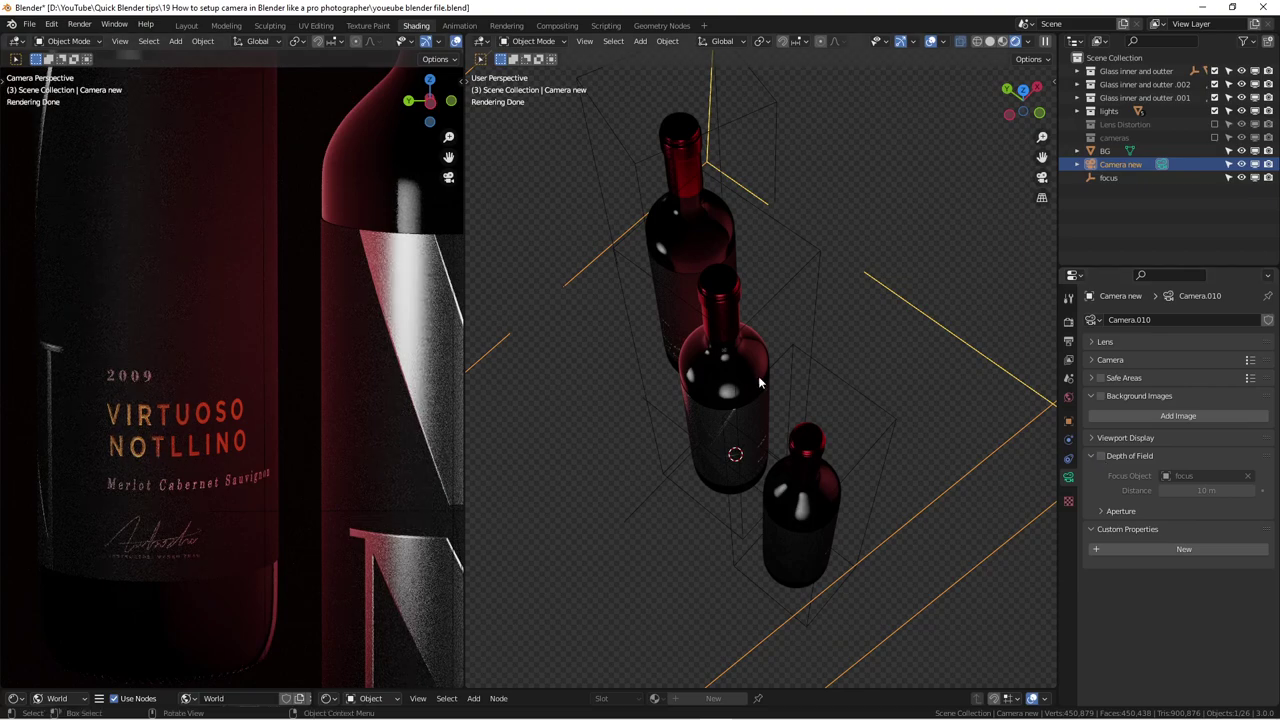
click(1101, 456)
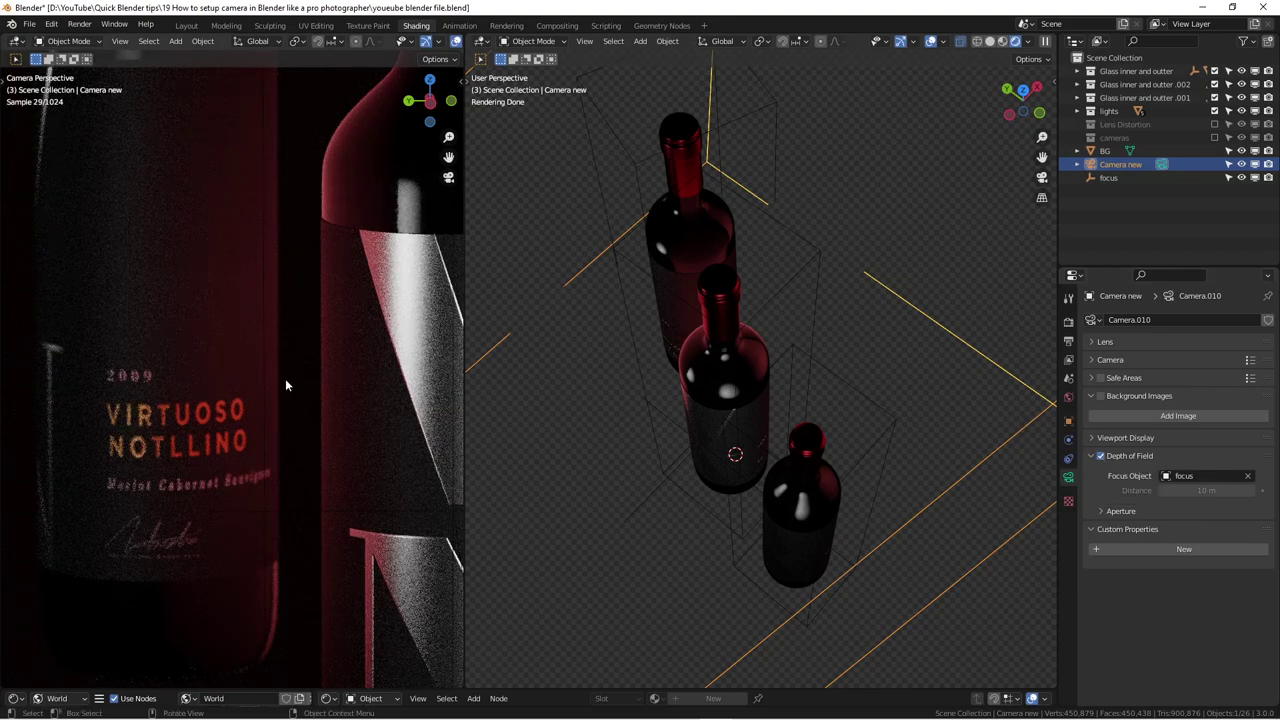
Step: Expand the Aperture settings under Camera new's Depth of Field
scroll(810, 340, down, 5)
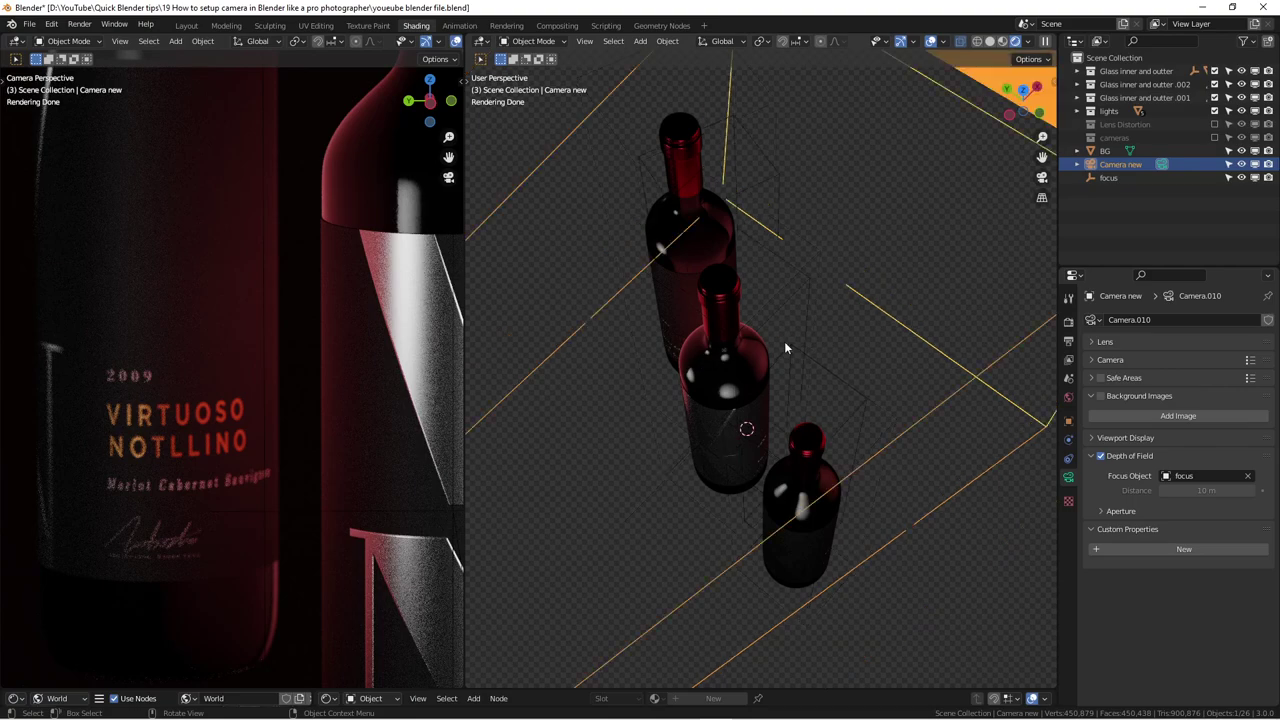
click(1104, 513)
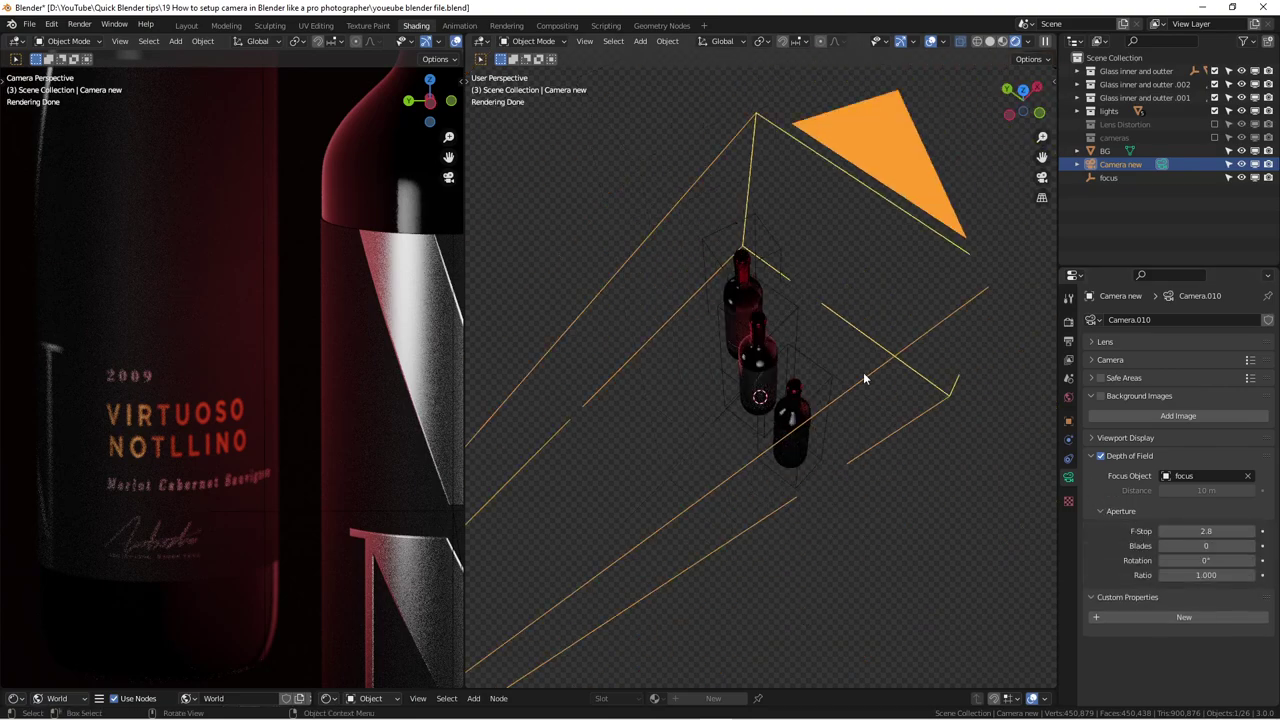
scroll(887, 388, down, 5)
middle_drag(887, 388, 685, 398)
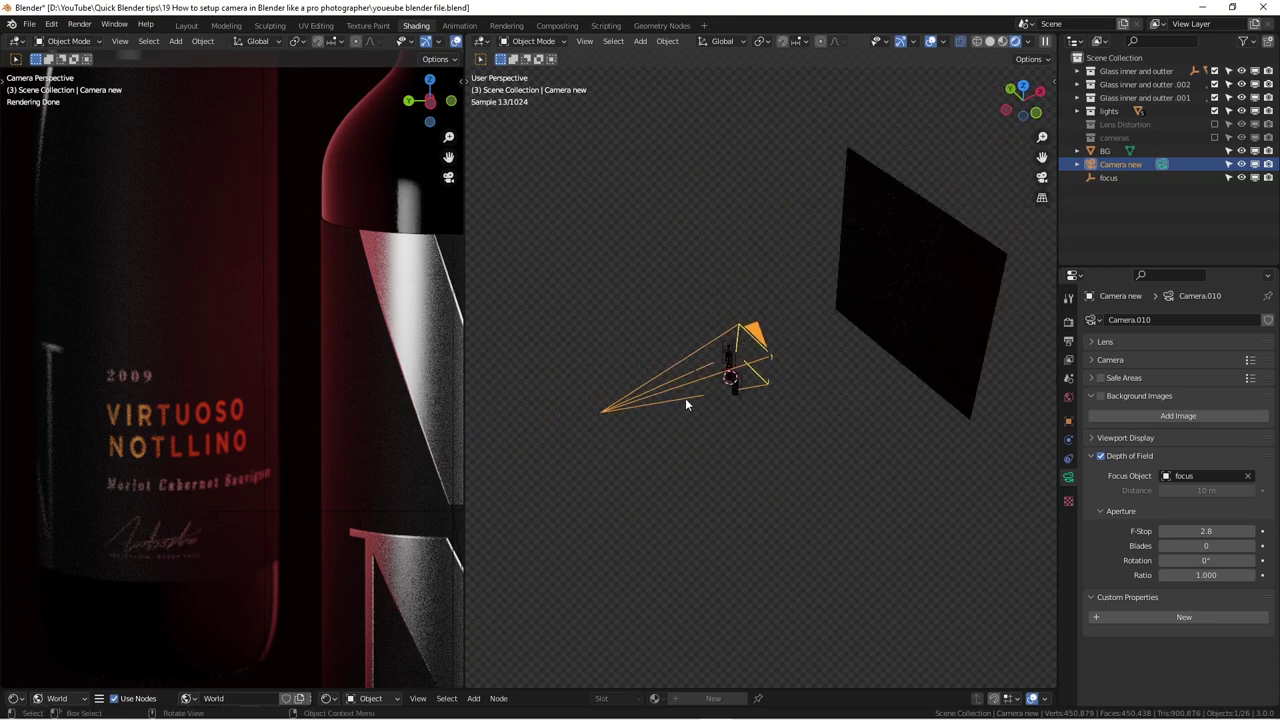
scroll(334, 362, down, 5)
scroll(263, 358, down, 2)
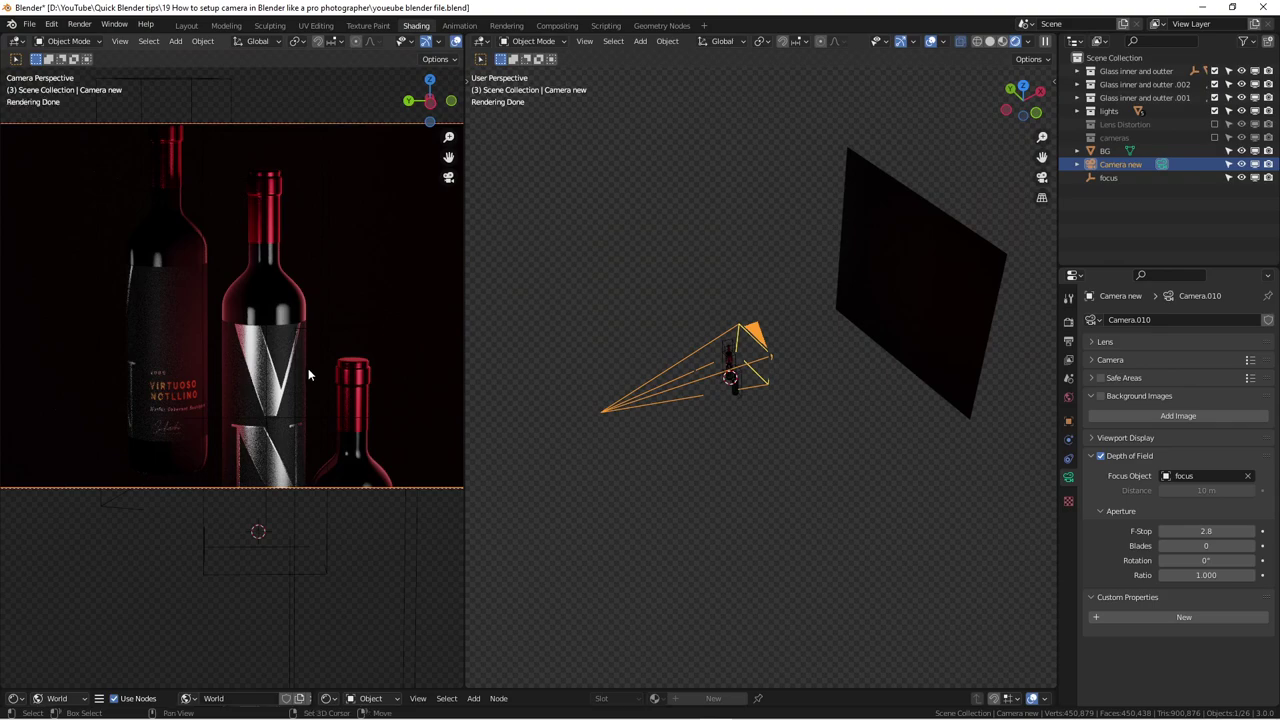
Step: Examine the wine bottles in the camera view and Camera new's position relative to them in the scene
scroll(312, 368, down, 2)
shift+middle_drag(312, 366, 280, 369)
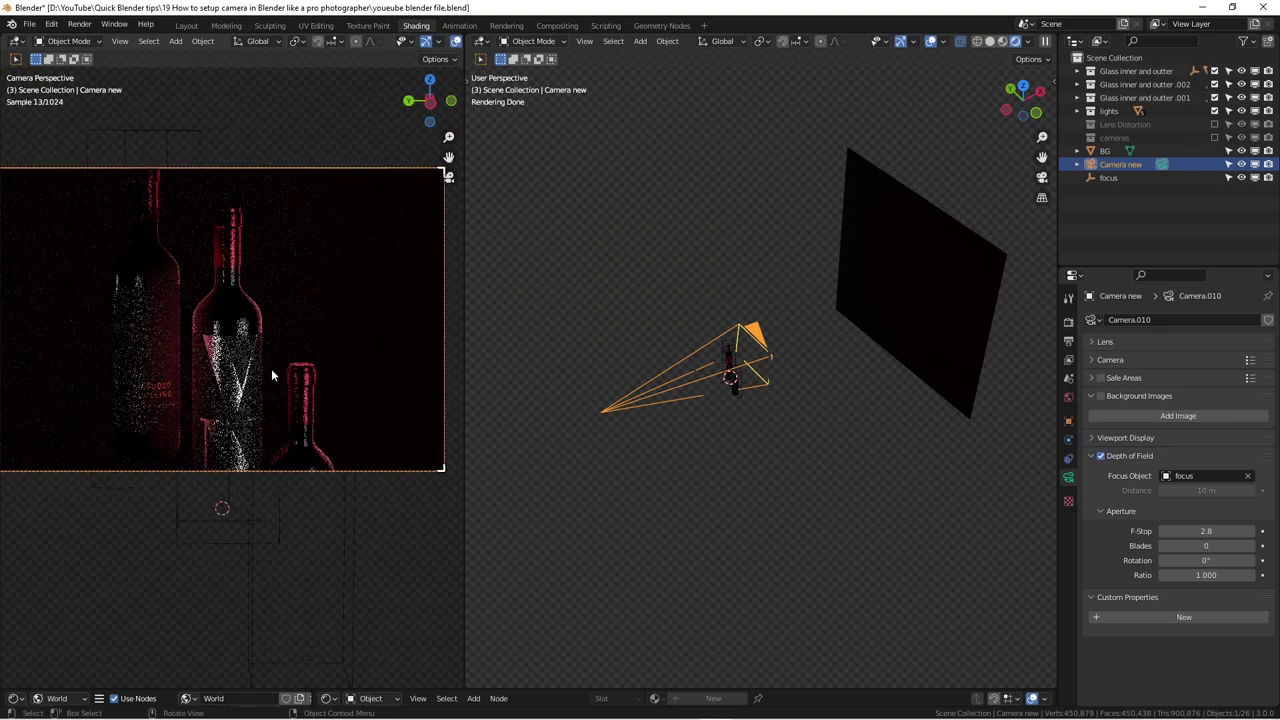
scroll(271, 368, down, 1)
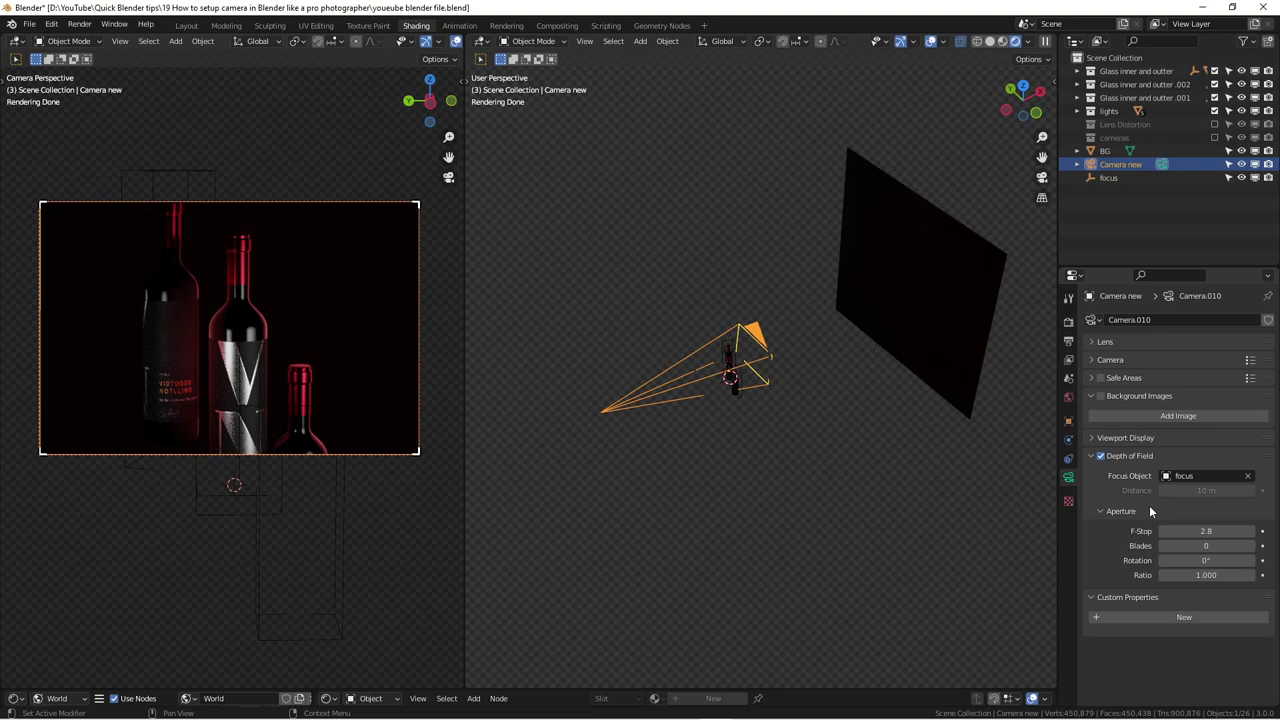
middle_drag(790, 330, 826, 285)
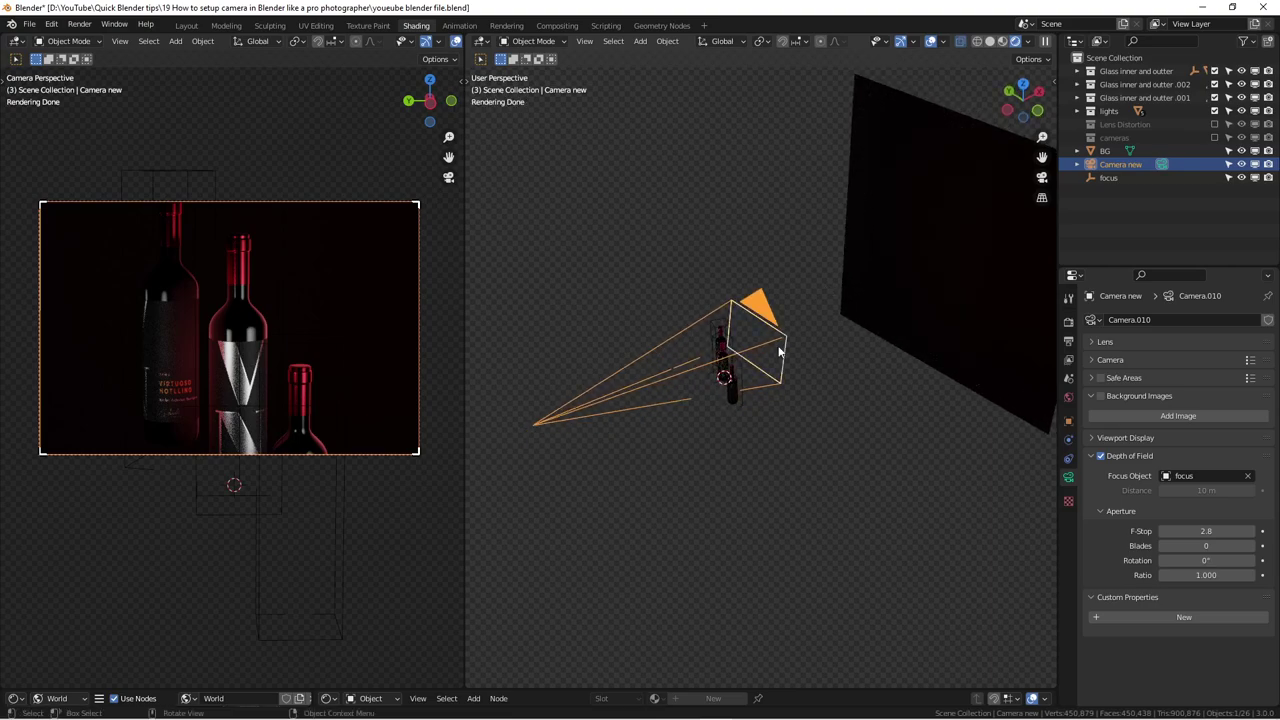
middle_drag(855, 373, 618, 338)
scroll(879, 389, up, 5)
scroll(188, 379, up, 5)
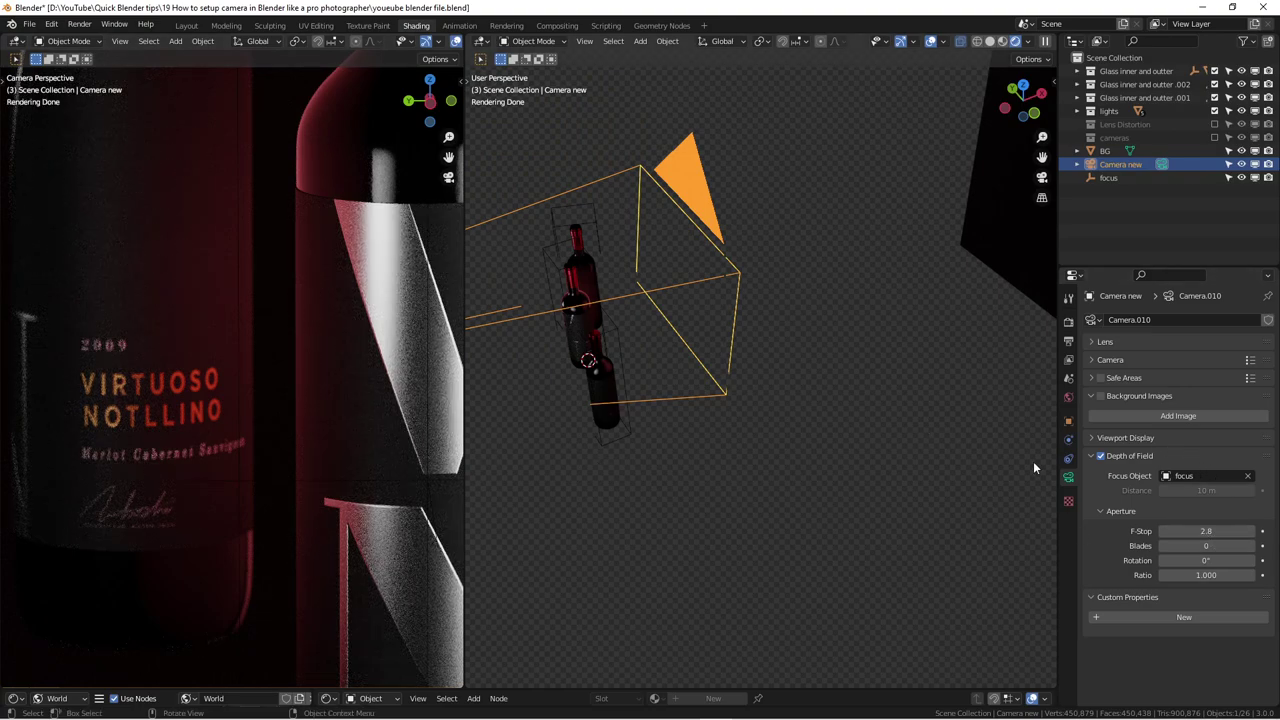
middle_drag(666, 386, 720, 380)
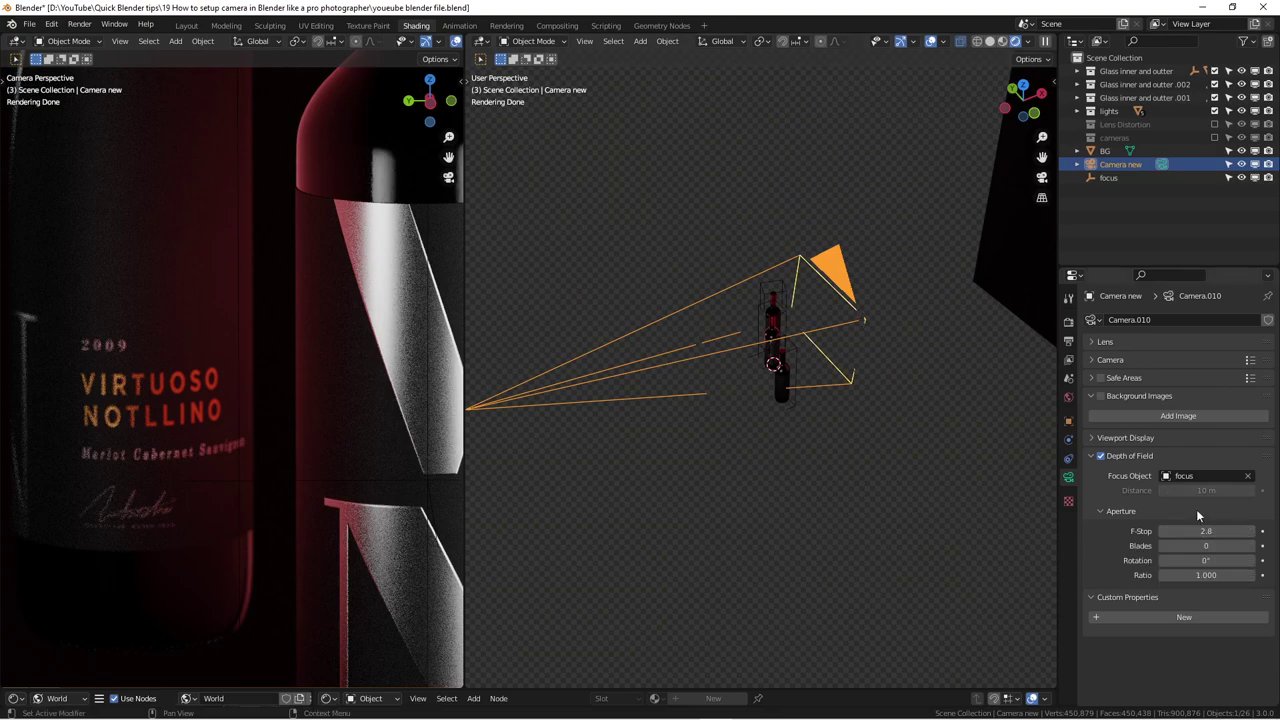
Step: Set Camera new's F-Stop to 22 and inspect the Virtuoso Notllino label up close
scroll(187, 381, up, 3)
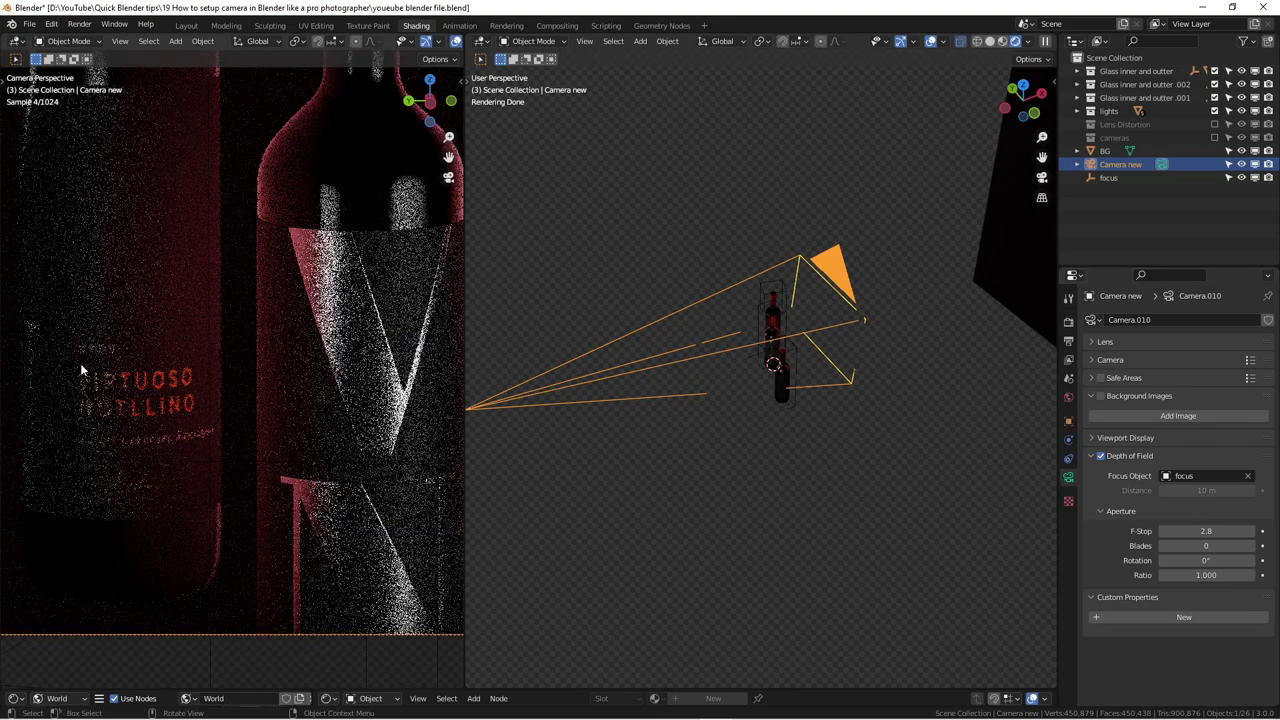
scroll(187, 381, up, 1)
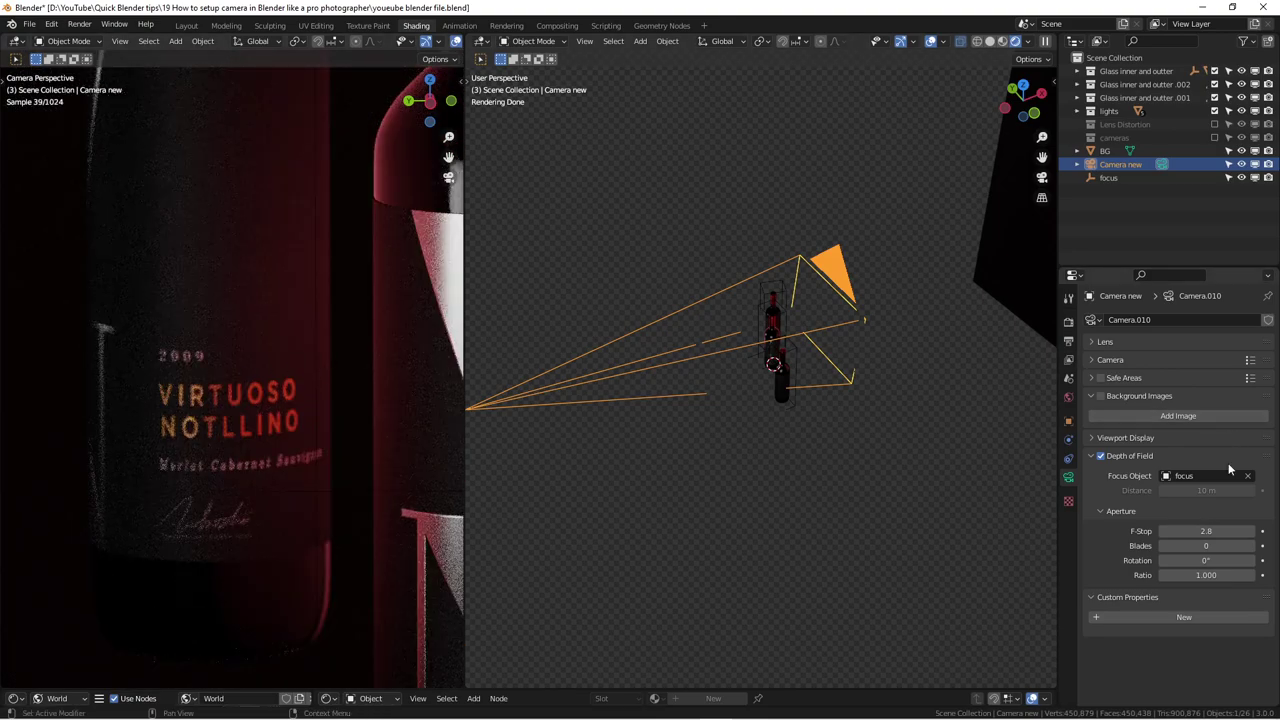
click(1190, 531)
key(ctrl+a)
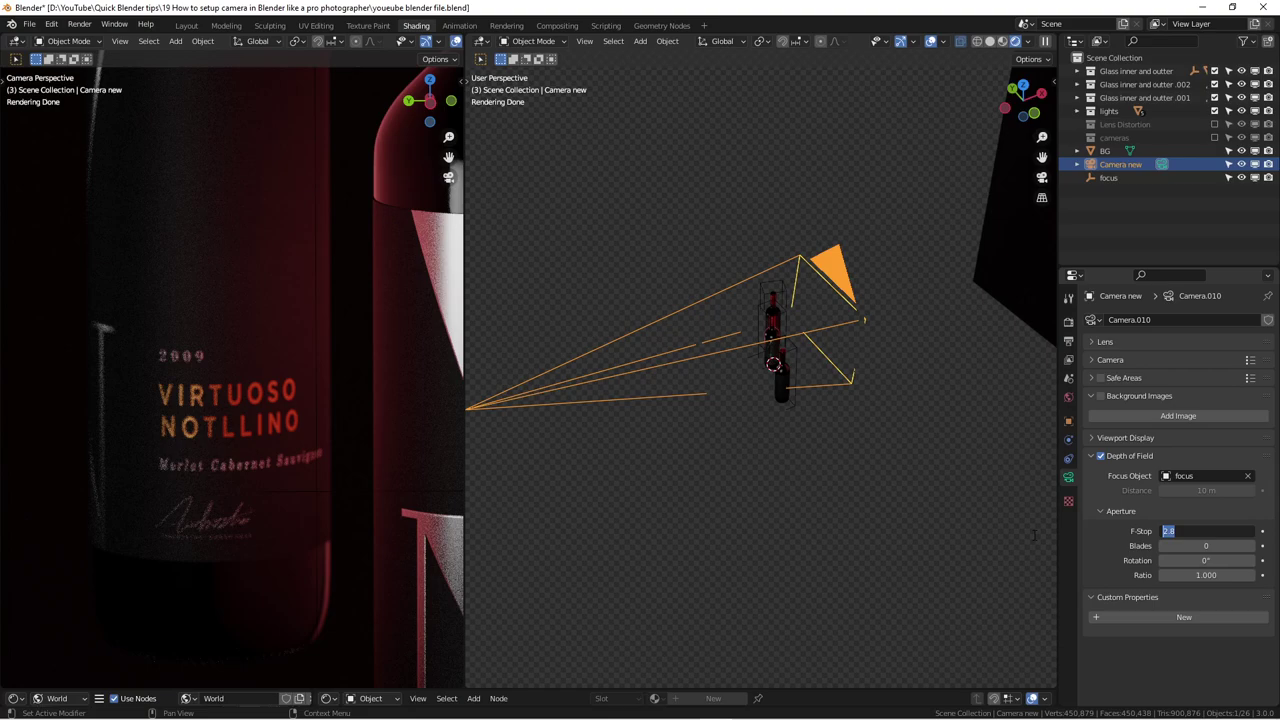
text(22)
key(Return)
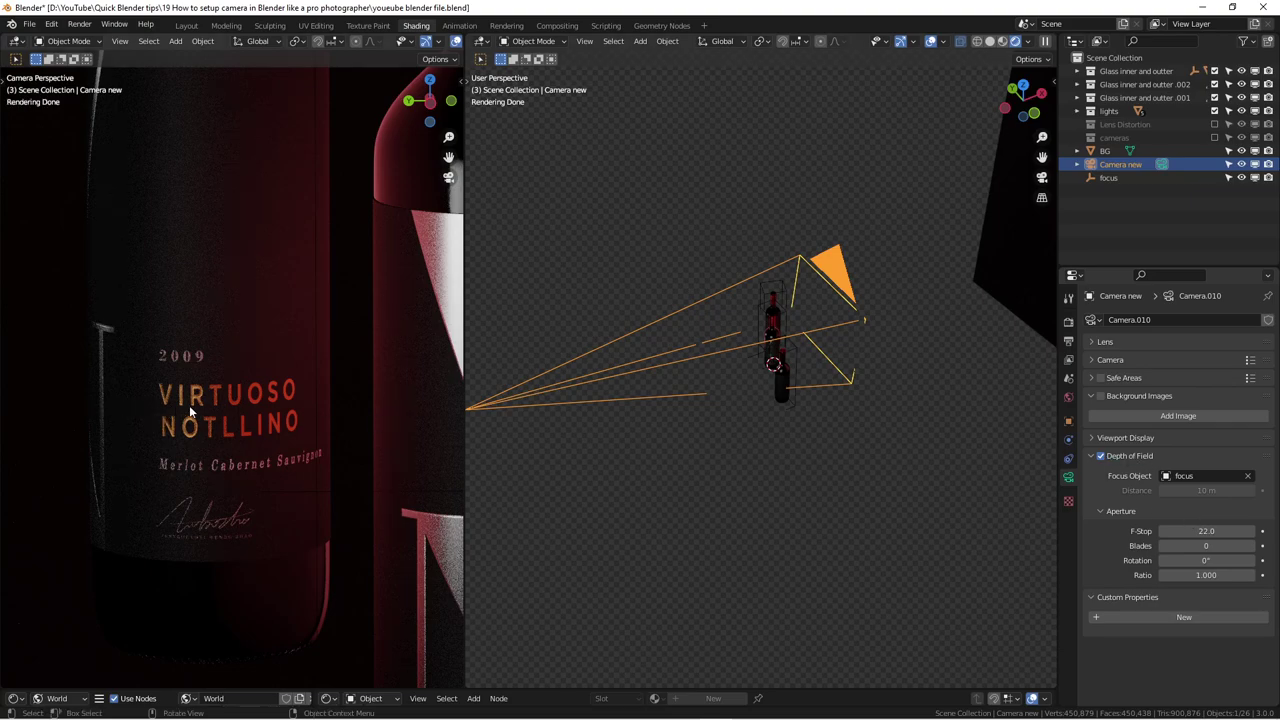
scroll(216, 416, up, 2)
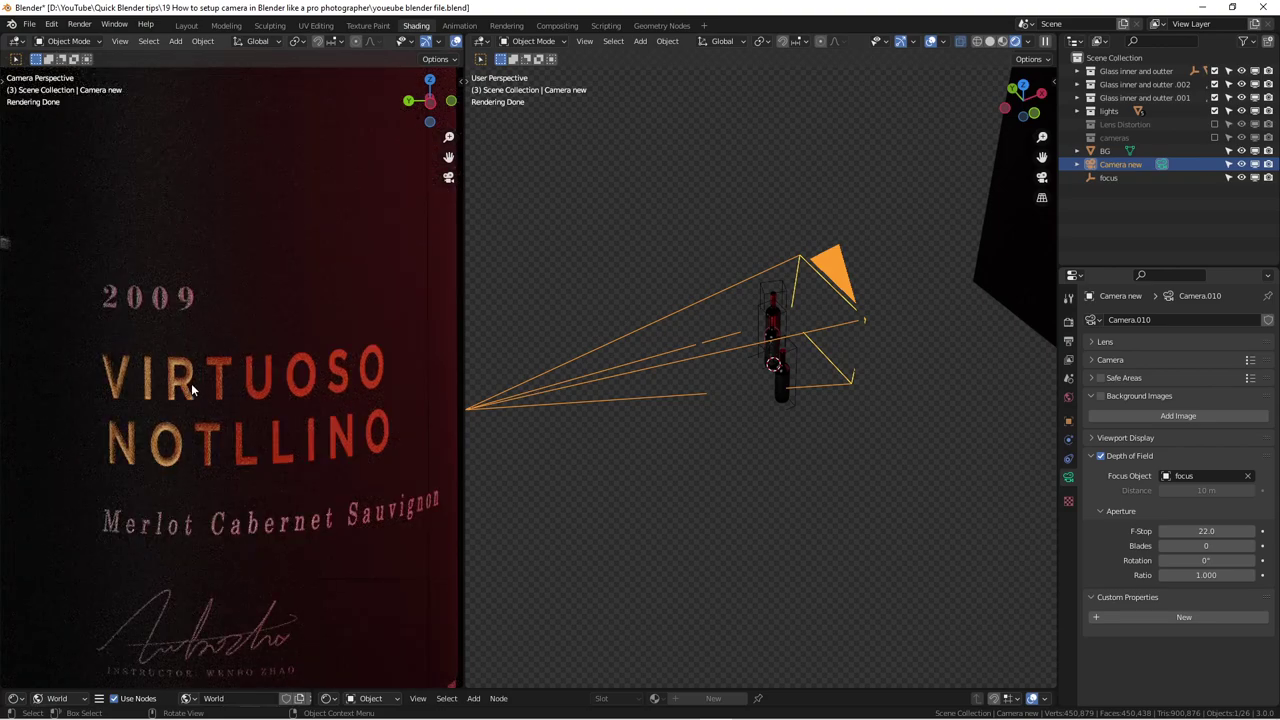
scroll(191, 383, down, 4)
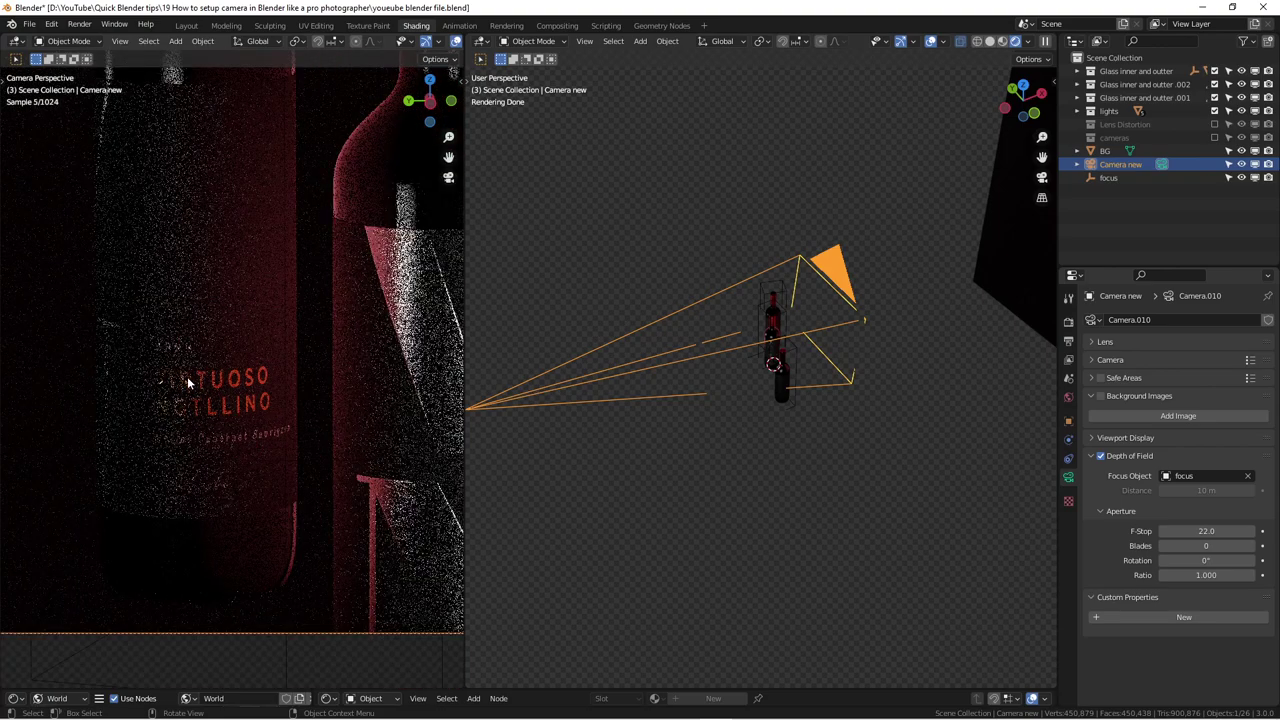
Step: Set Camera new's F-Stop back to 2.8 and inspect the label and the neighbouring bottles again
click(1206, 531)
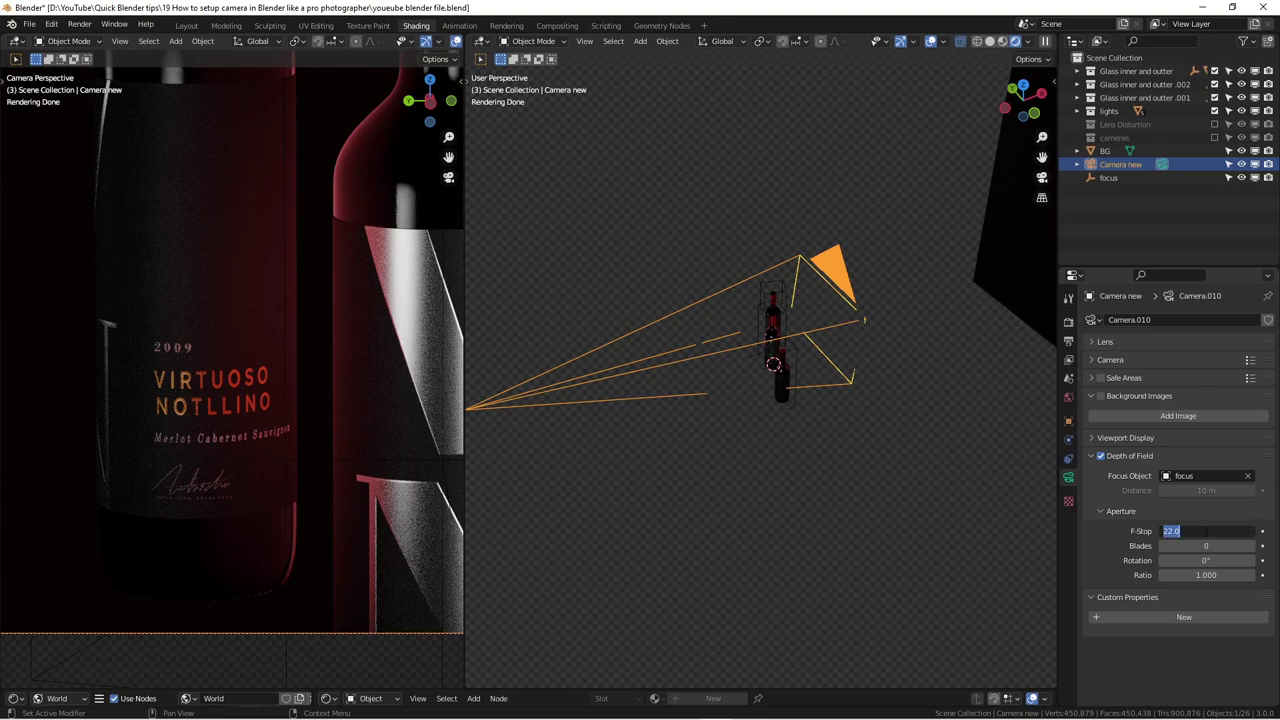
text(2.8)
key(Return)
scroll(205, 393, up, 5)
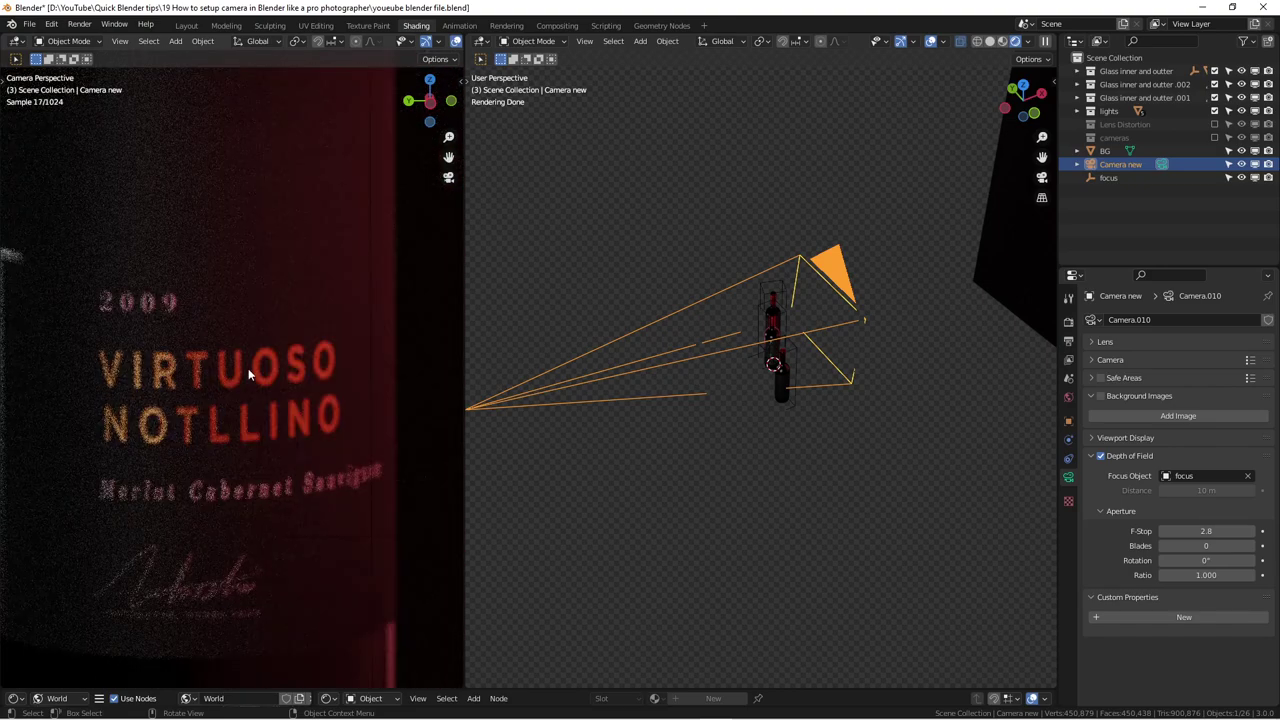
scroll(206, 358, down, 5)
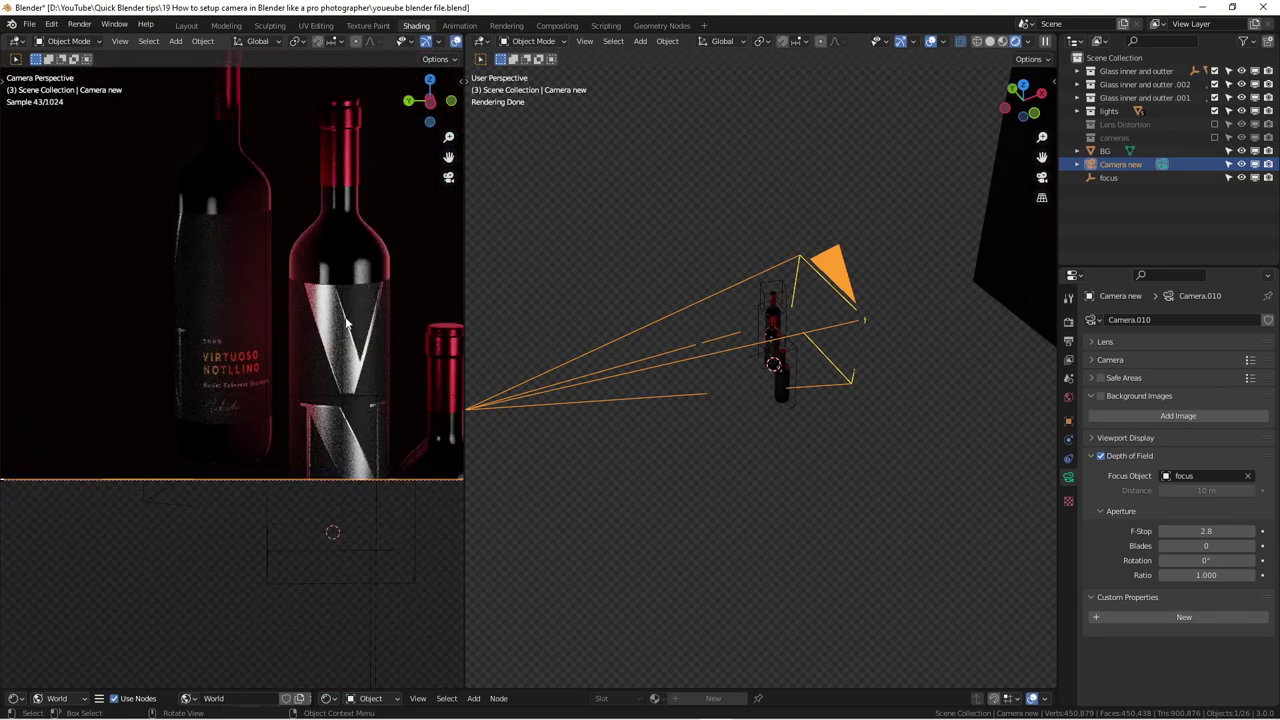
shift+middle_drag(320, 340, 222, 361)
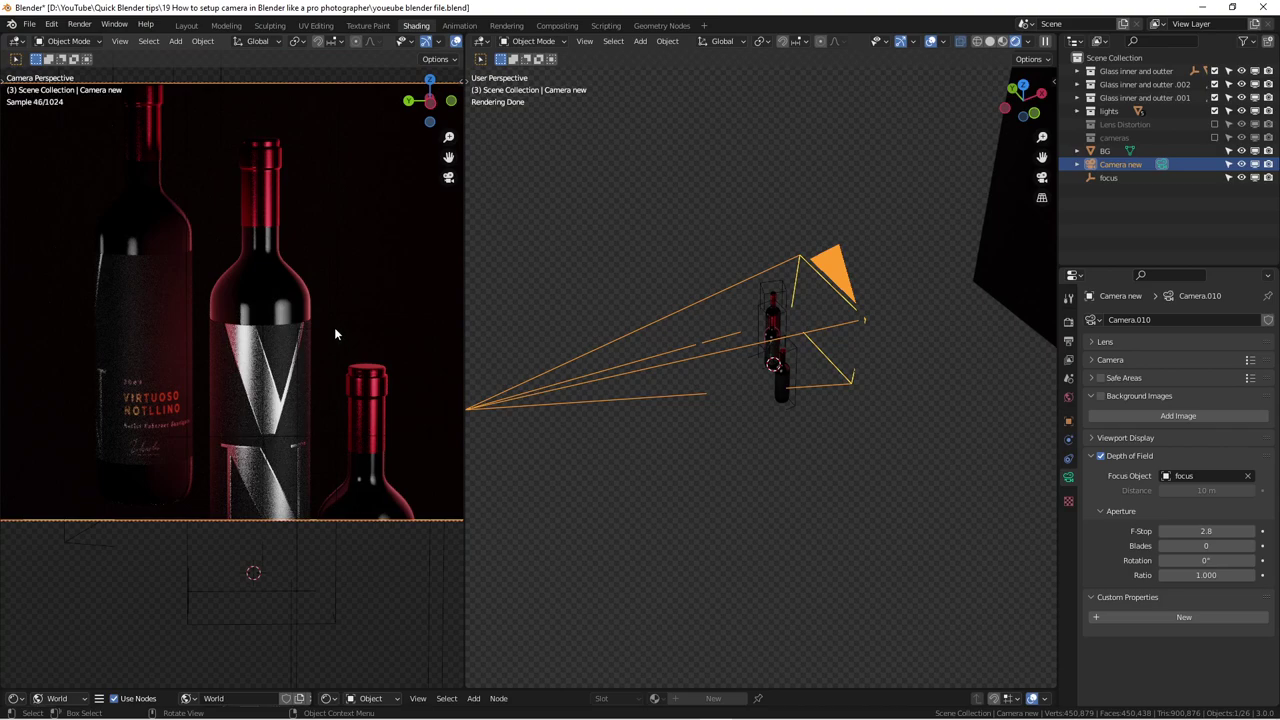
Step: Select the focus empty at the middle bottle to check its position, and reselect Camera new
scroll(725, 400, up, 5)
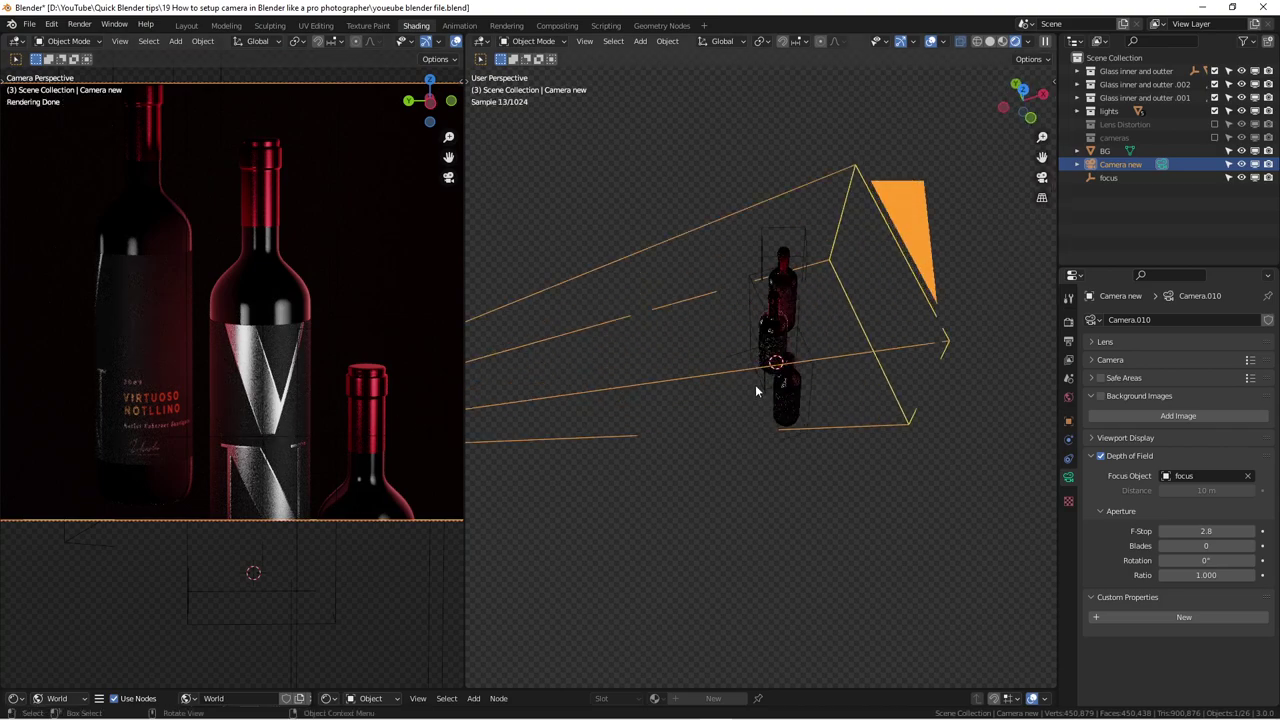
click(761, 336)
click(760, 338)
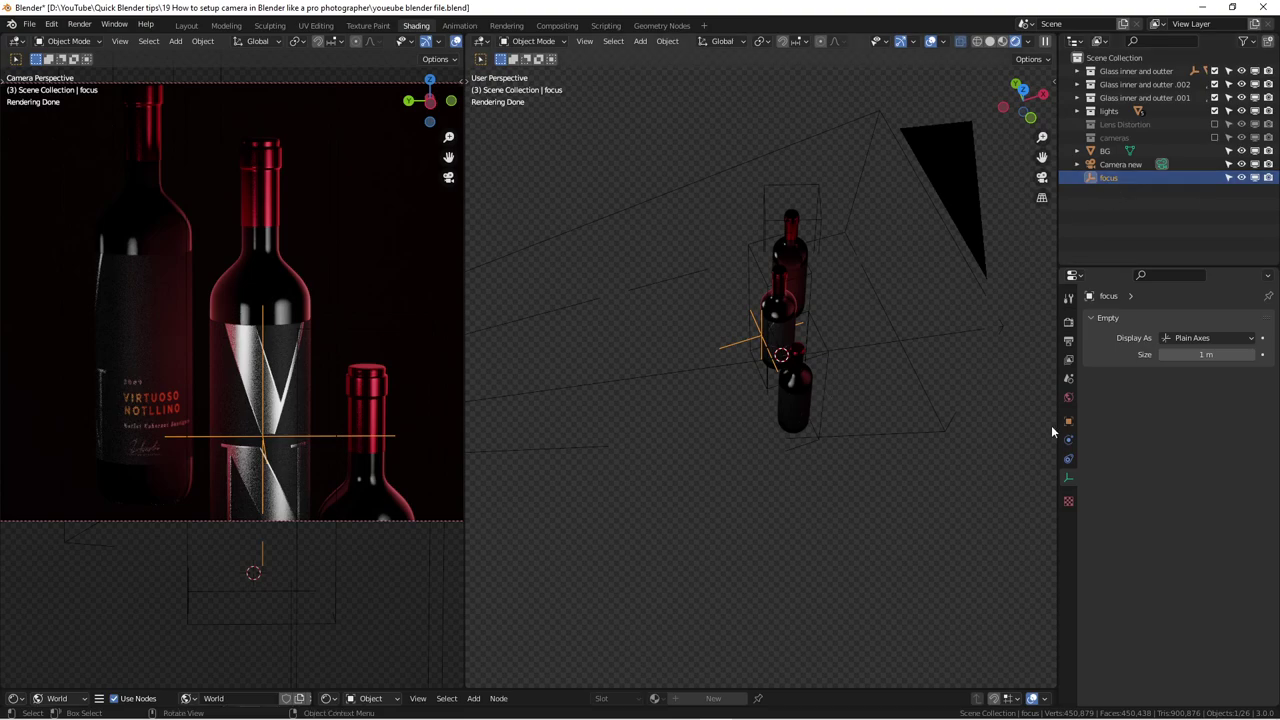
scroll(830, 319, down, 3)
click(863, 270)
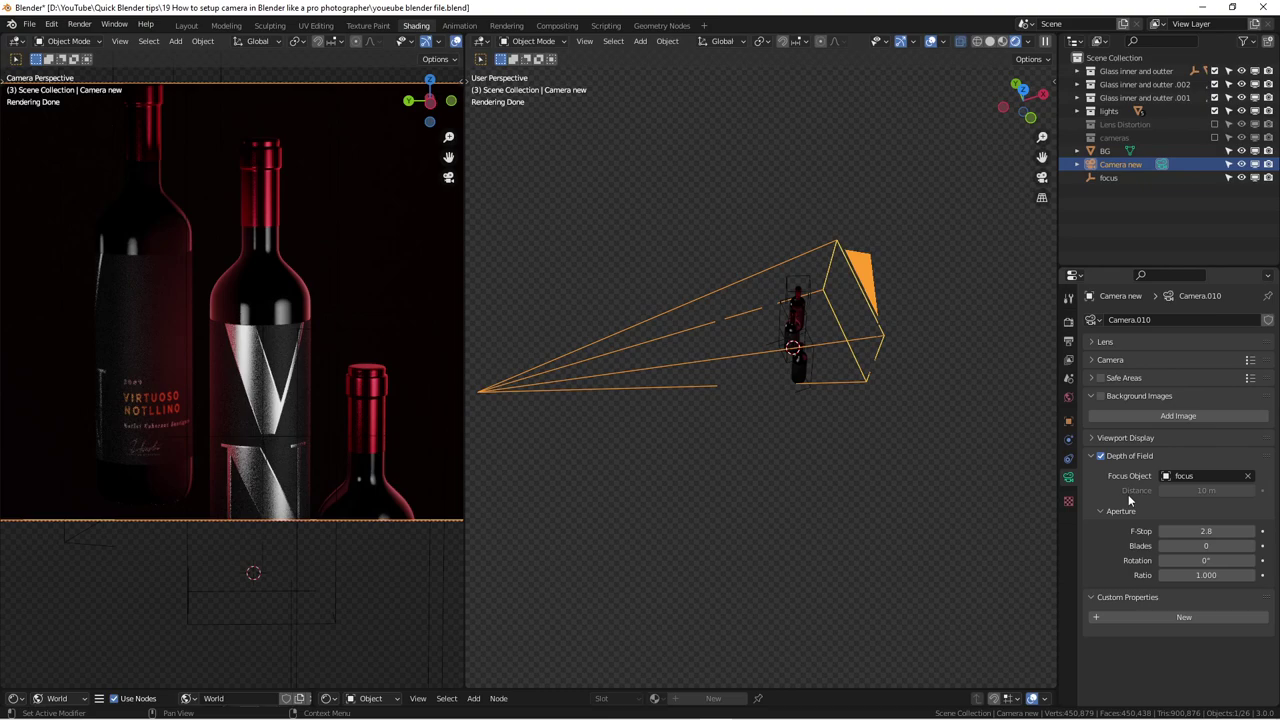
Step: Include the cameras collection in the view layer
middle_drag(784, 426, 694, 414)
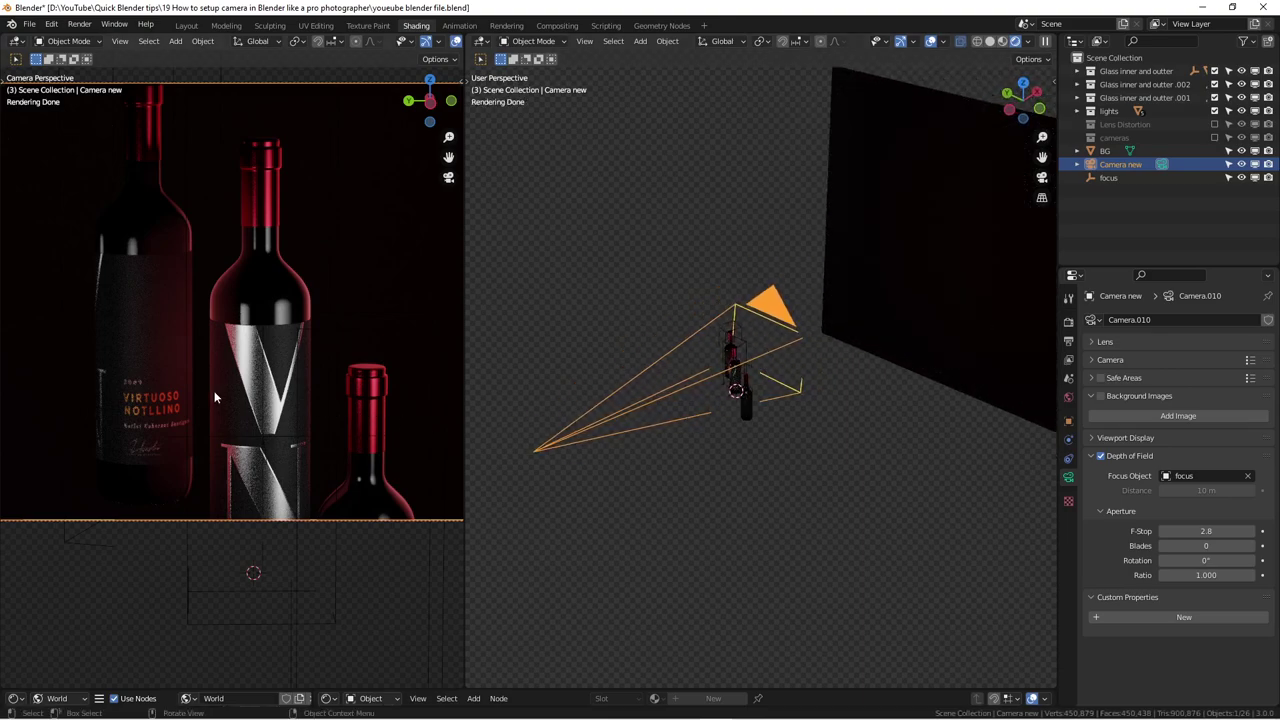
scroll(213, 397, down, 2)
scroll(213, 397, down, 2)
scroll(204, 385, up, 1)
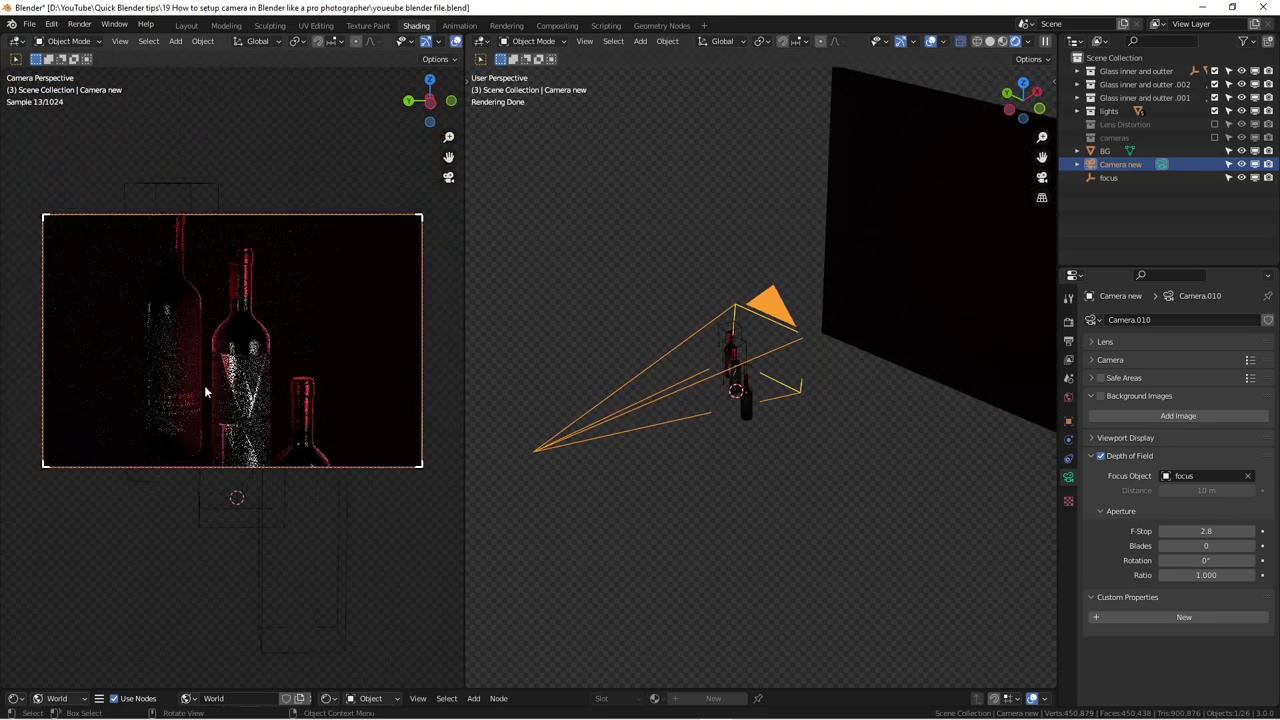
middle_drag(744, 458, 669, 457)
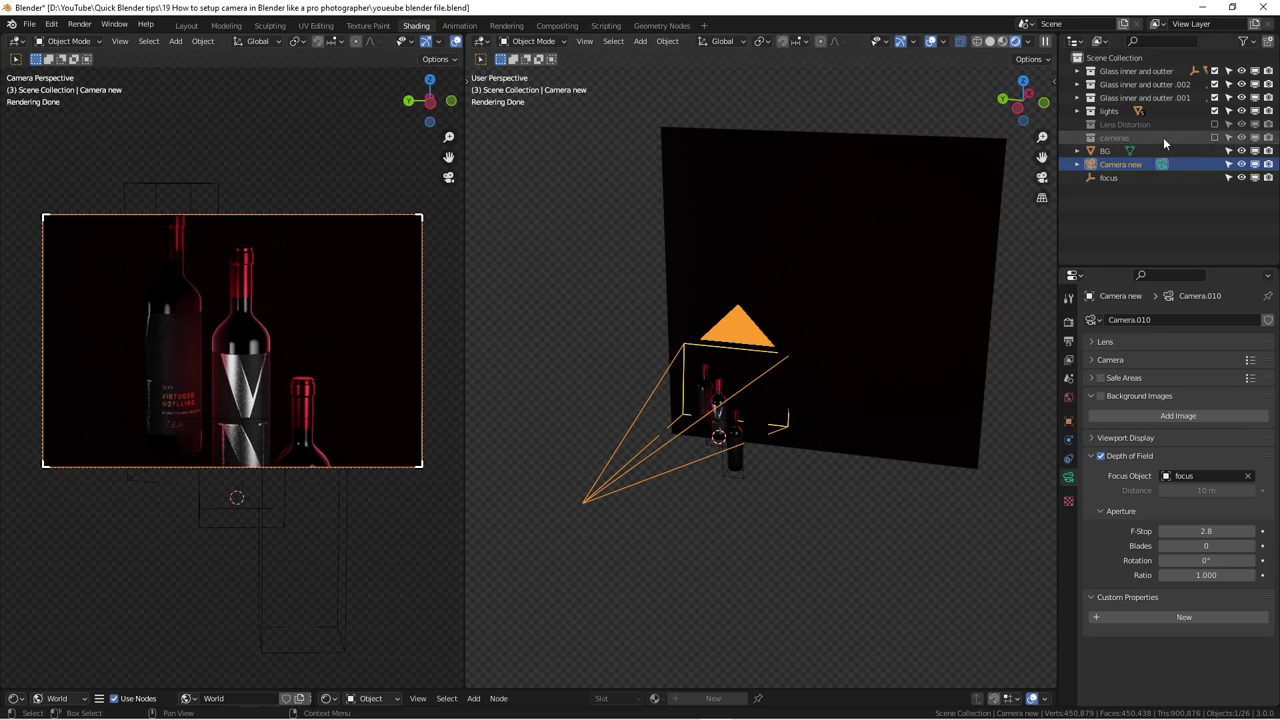
click(1215, 137)
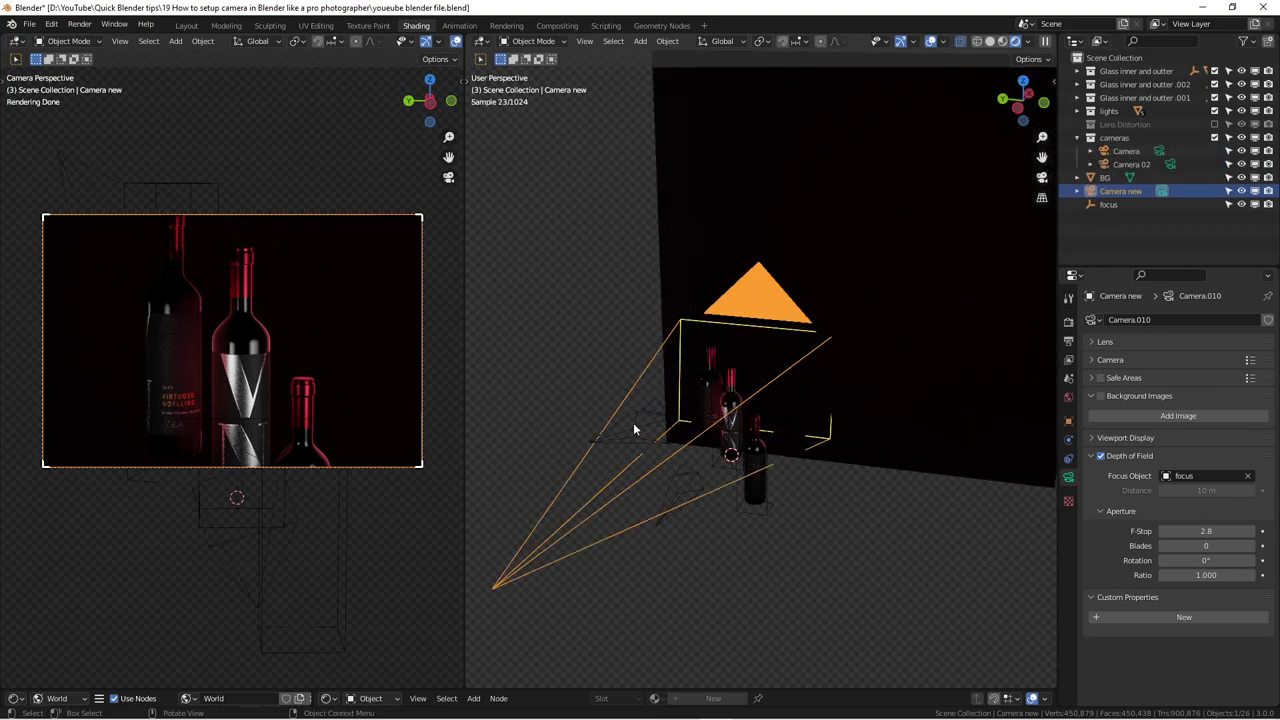
Step: Identify Camera 02 and Camera new by selecting them in turn and hiding and unhiding Camera new
click(1128, 164)
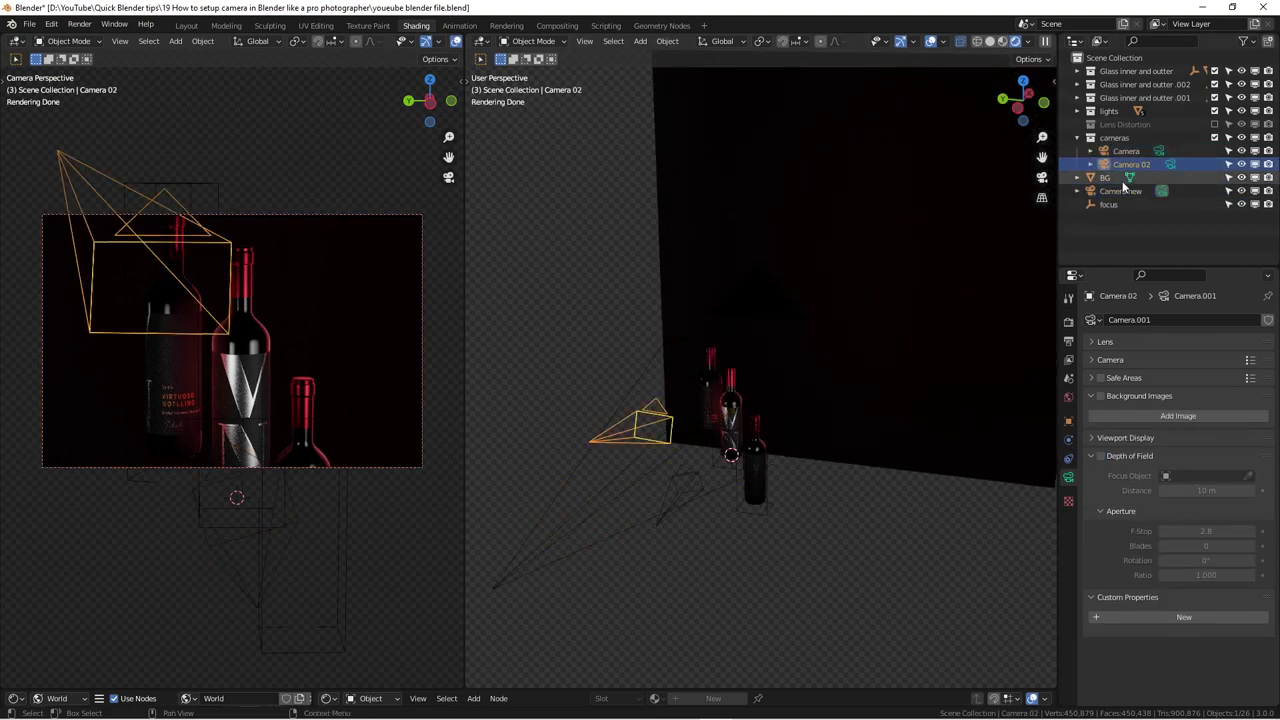
click(1120, 191)
middle_drag(775, 376, 605, 392)
click(609, 388)
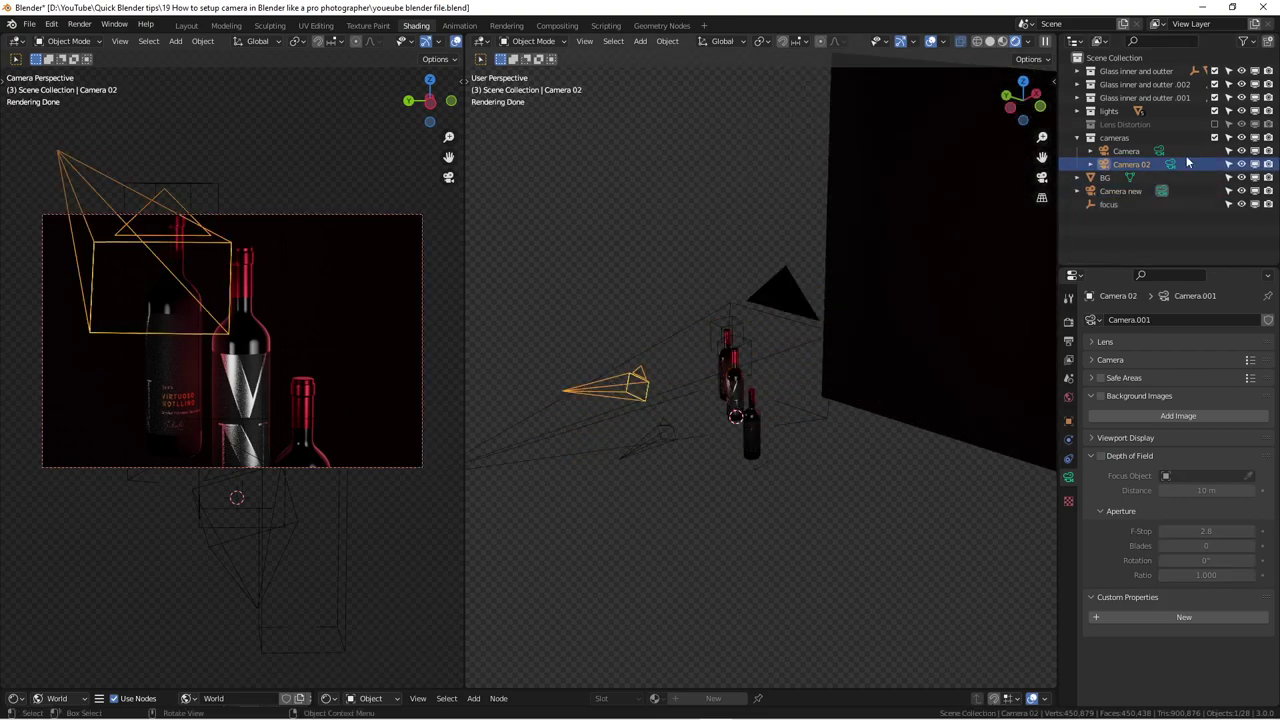
click(1241, 191)
click(1241, 191)
middle_drag(689, 366, 642, 368)
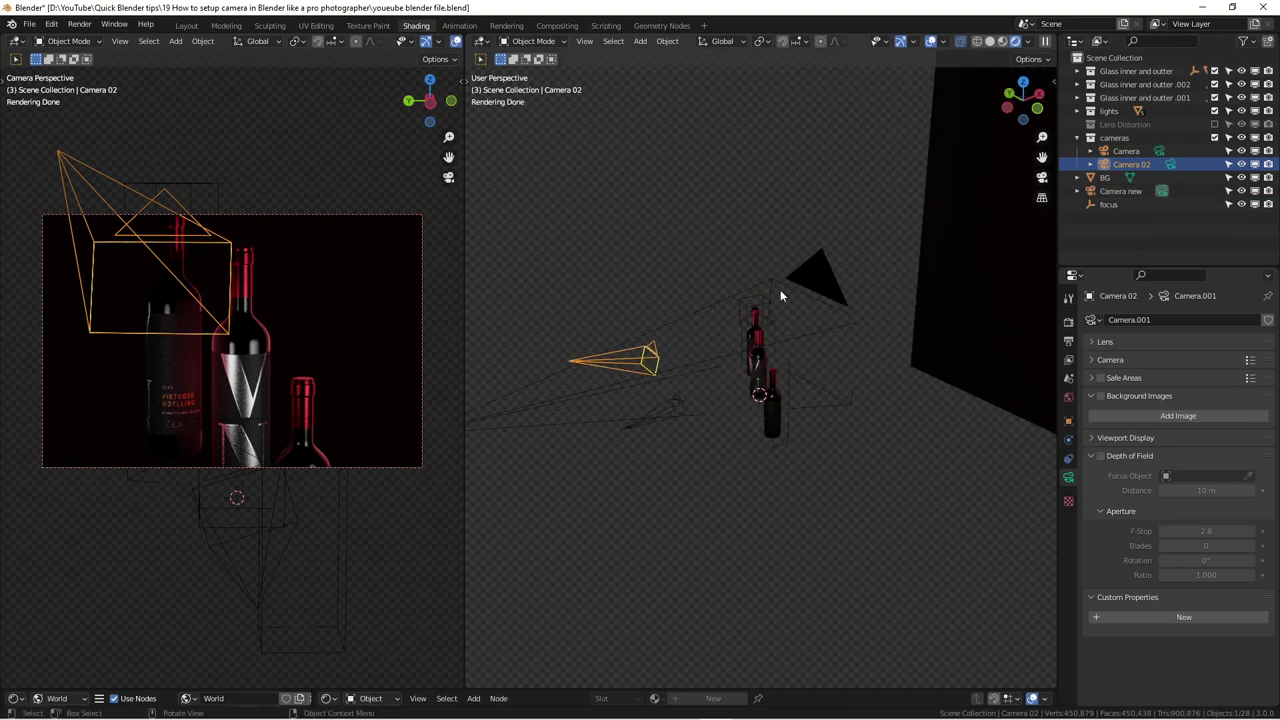
Step: Select Camera 02, Camera and Camera new together to compare their placement around the bottles
drag(557, 277, 688, 483)
click(608, 361)
shift+click(640, 411)
shift+click(817, 271)
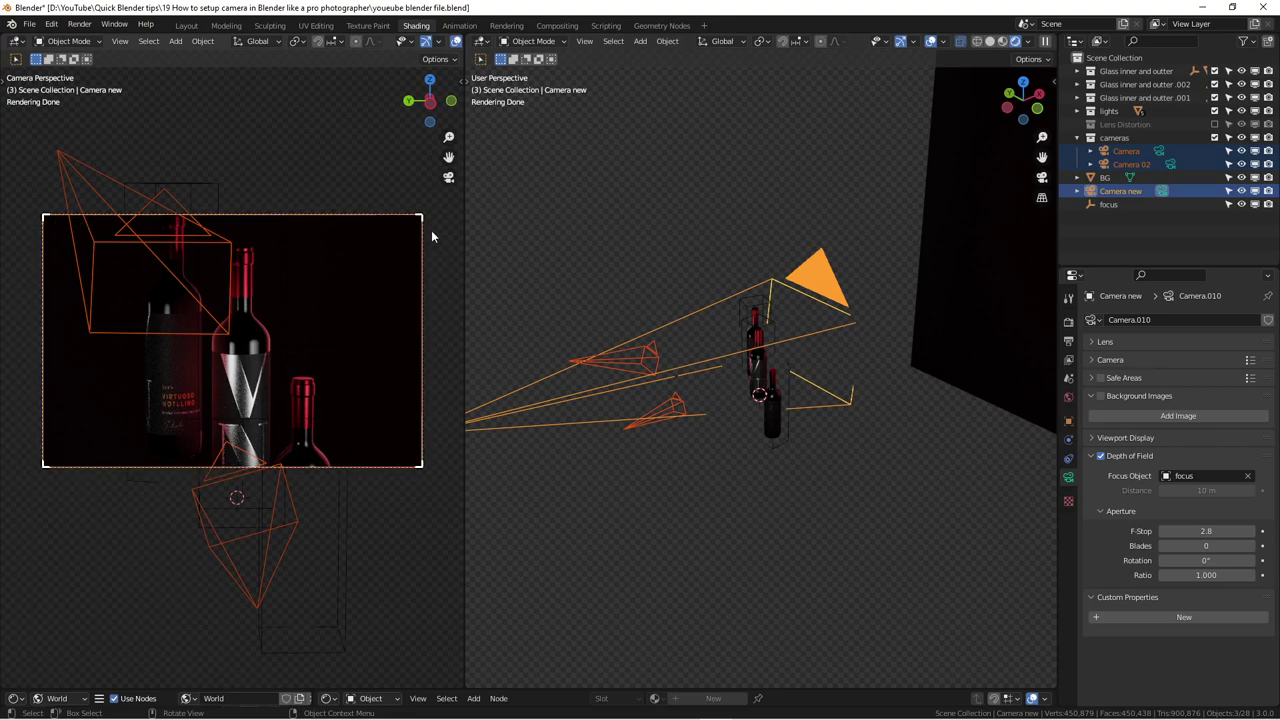
middle_drag(793, 205, 795, 205)
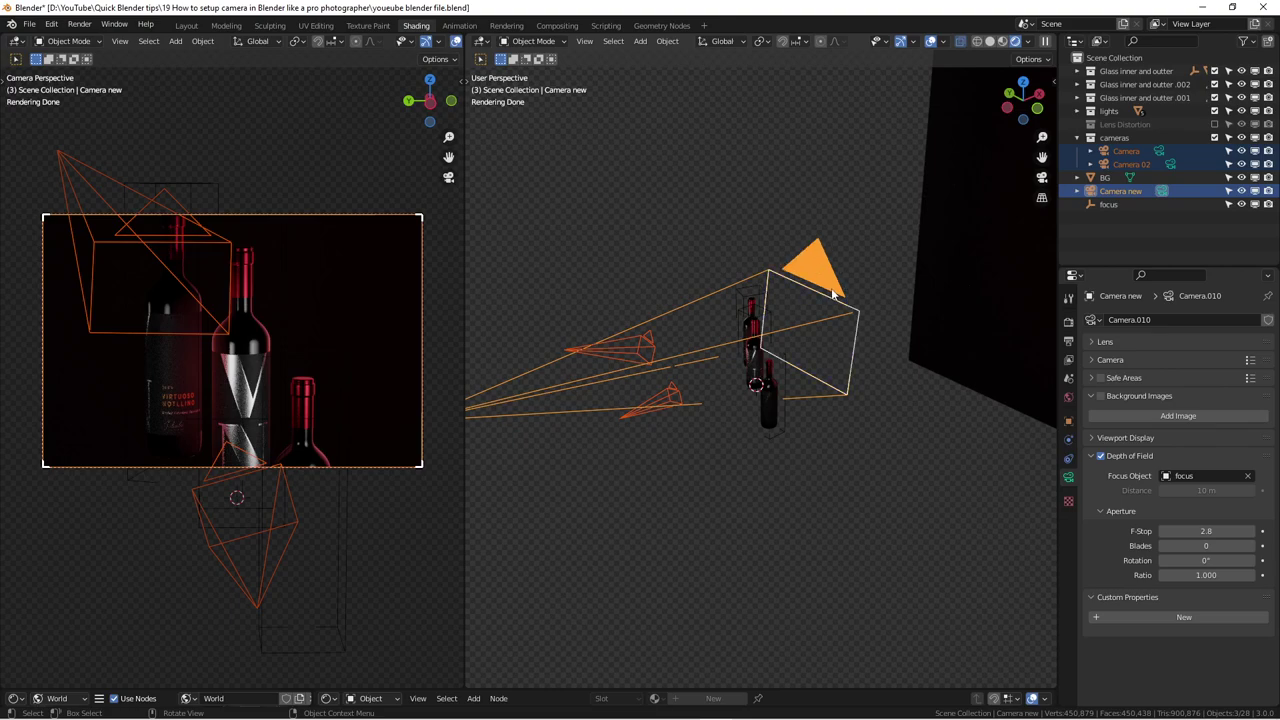
Step: Select only Camera from the cameras collection and check the view through the active scene camera
click(671, 394)
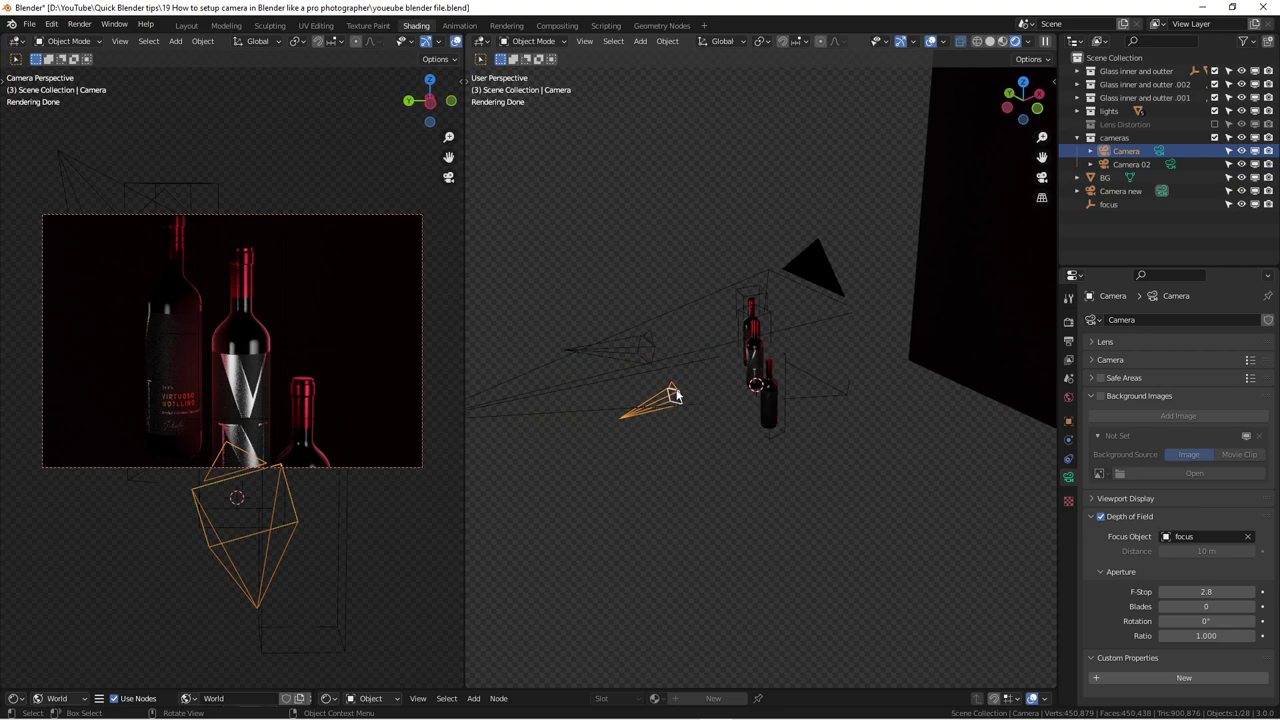
middle_drag(694, 455, 688, 412)
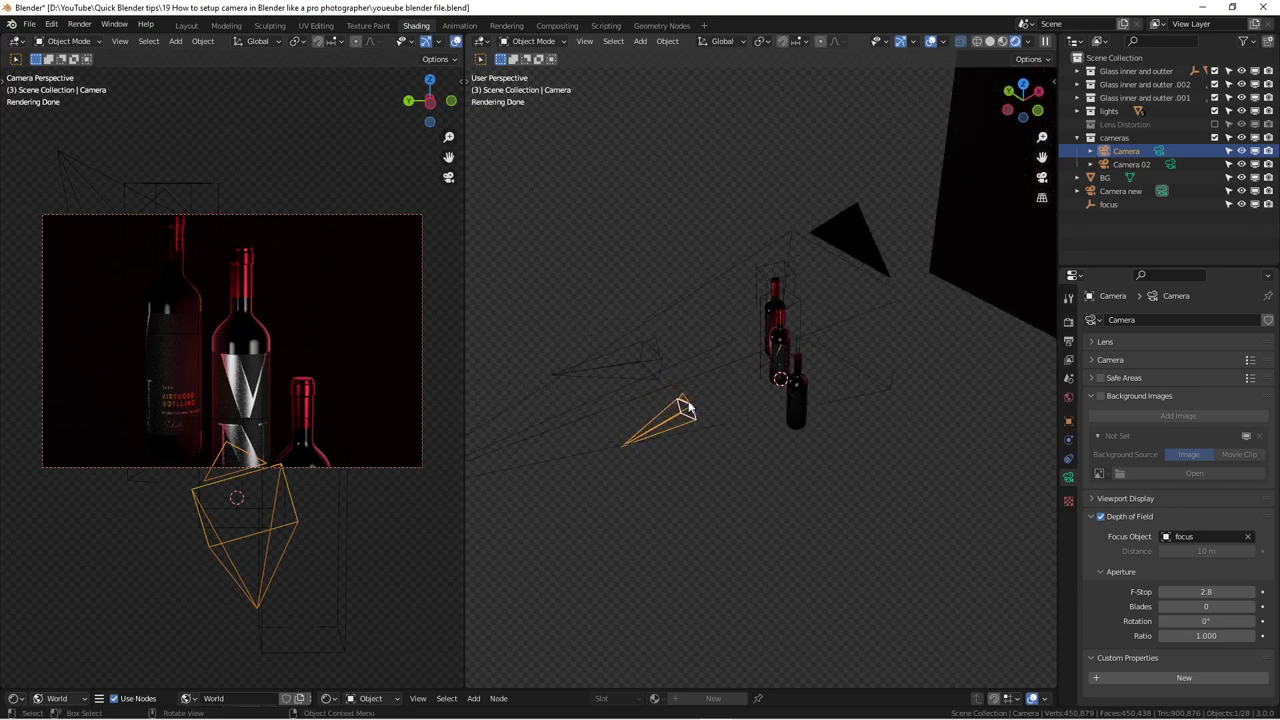
middle_drag(821, 464, 822, 466)
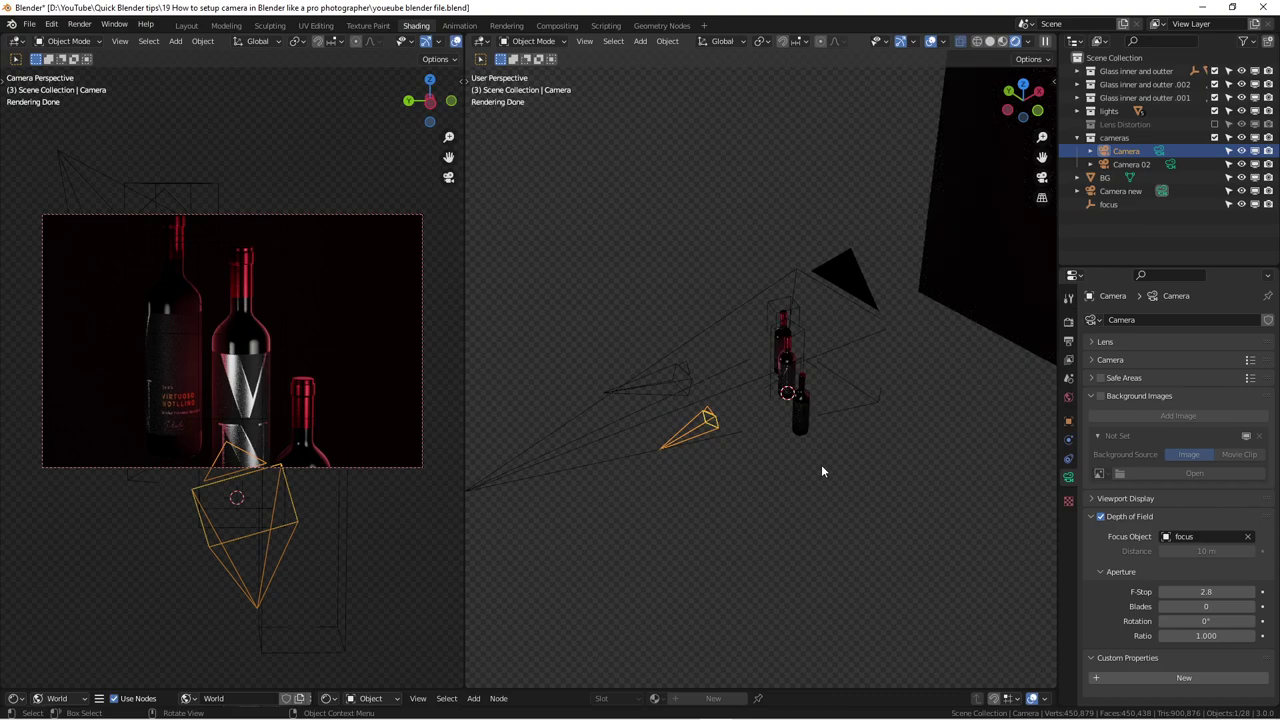
key(KP_0)
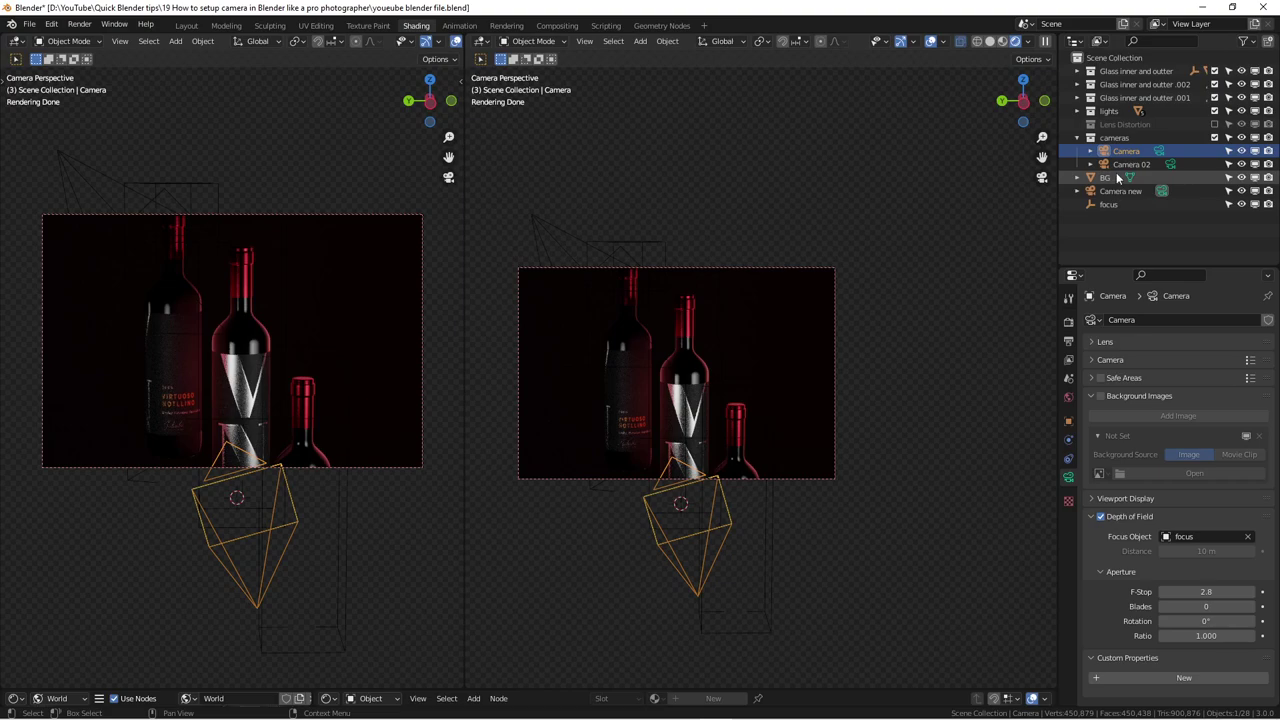
scroll(791, 334, down, 1)
middle_drag(791, 334, 777, 262)
scroll(700, 344, down, 2)
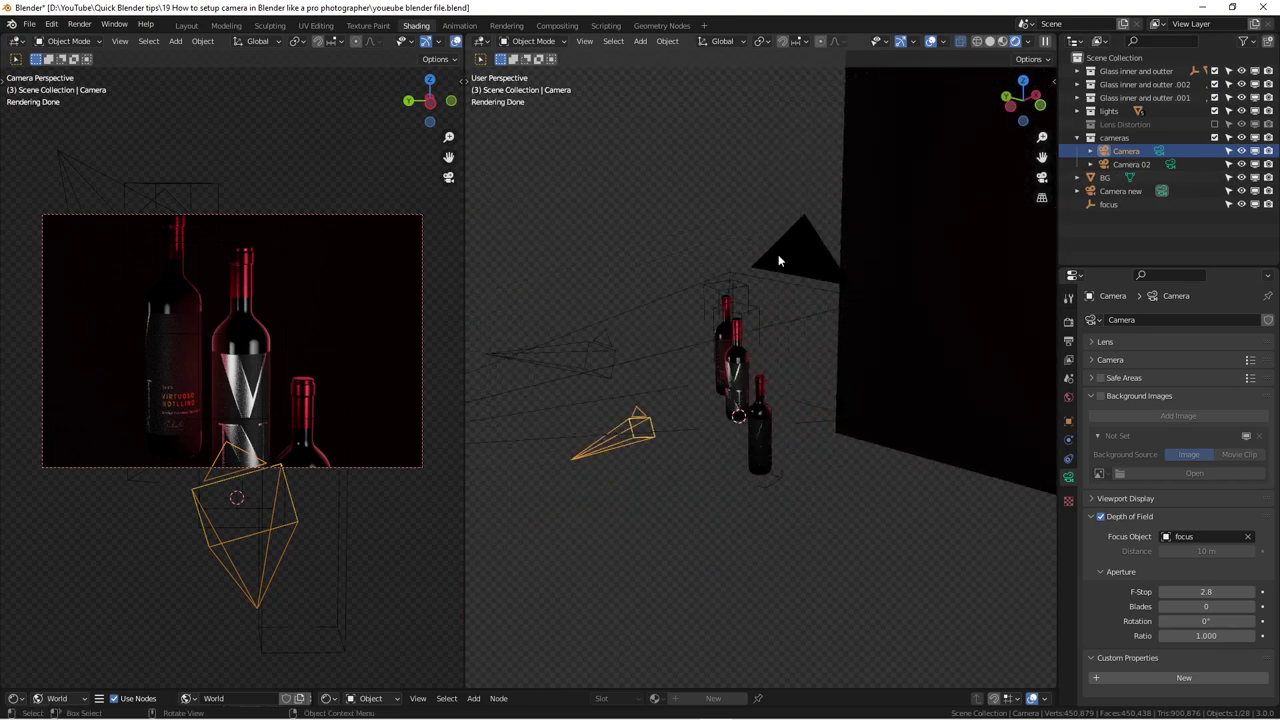
scroll(770, 290, down, 1)
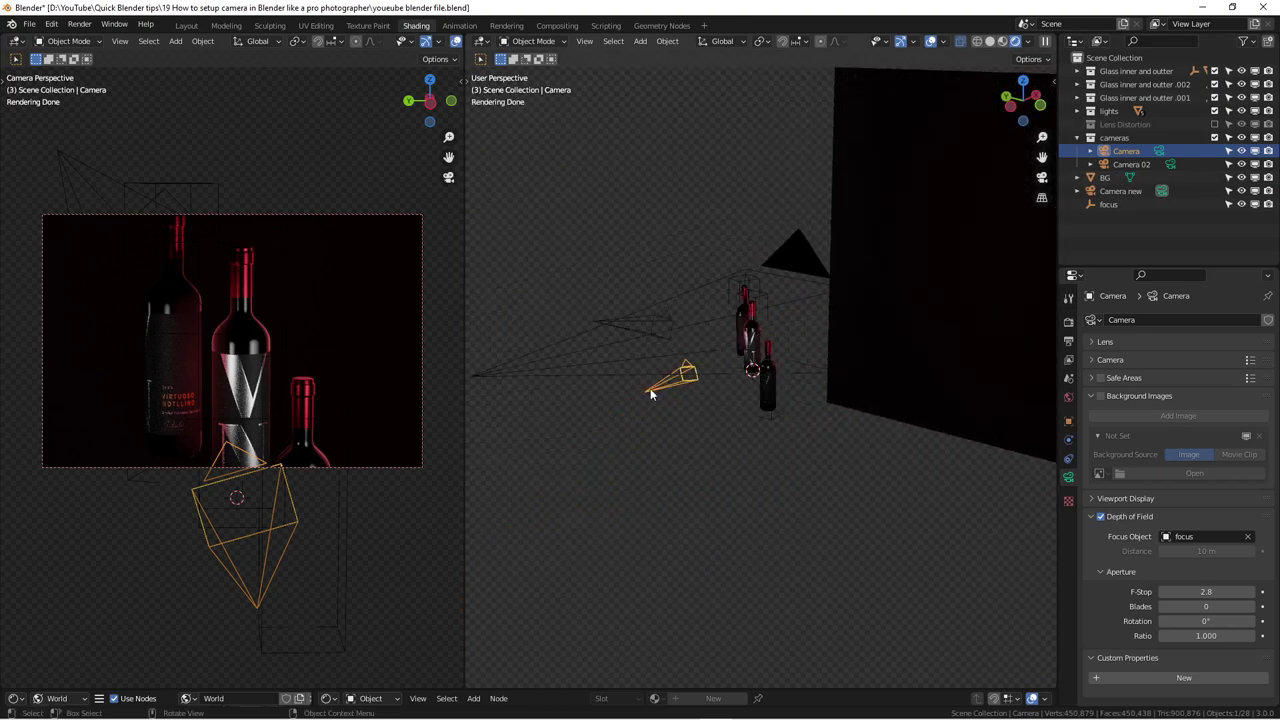
Step: Make Camera from the cameras collection the active scene camera and inspect its placement by the bottles
click(706, 413)
click(671, 385)
key(ctrl+KP_0)
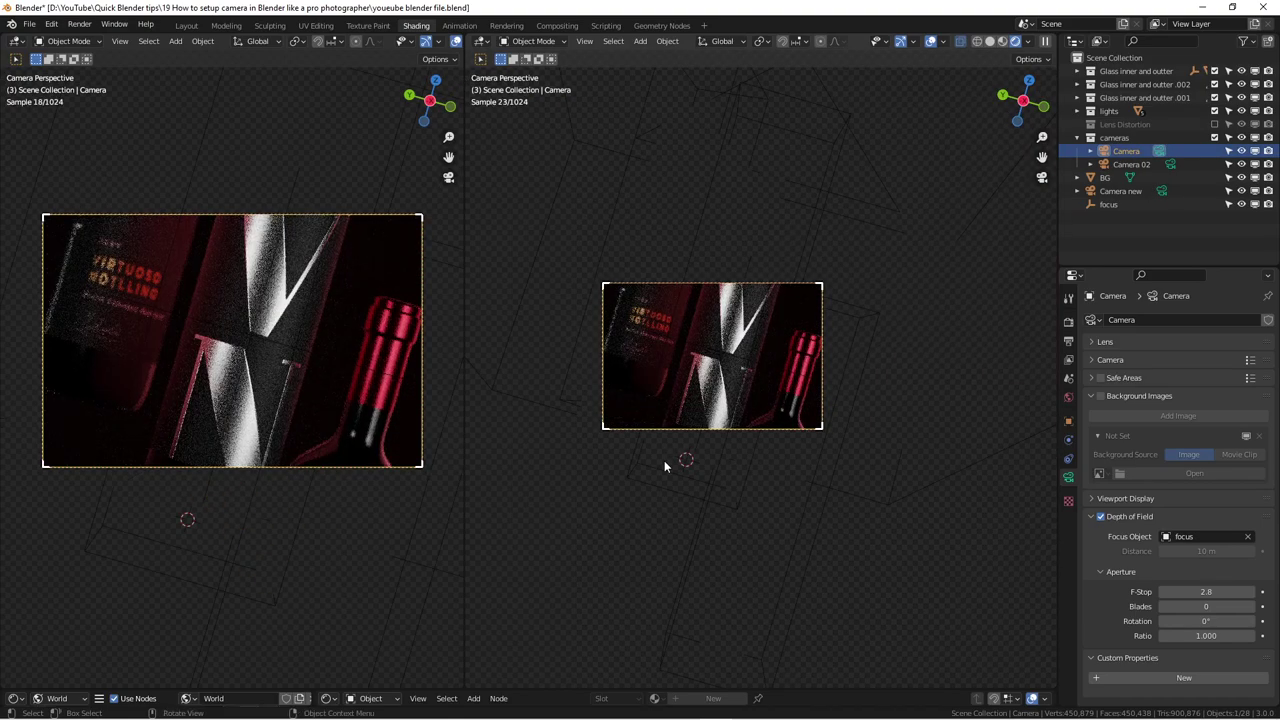
scroll(664, 460, down, 2)
key(KP_0)
middle_drag(666, 382, 634, 402)
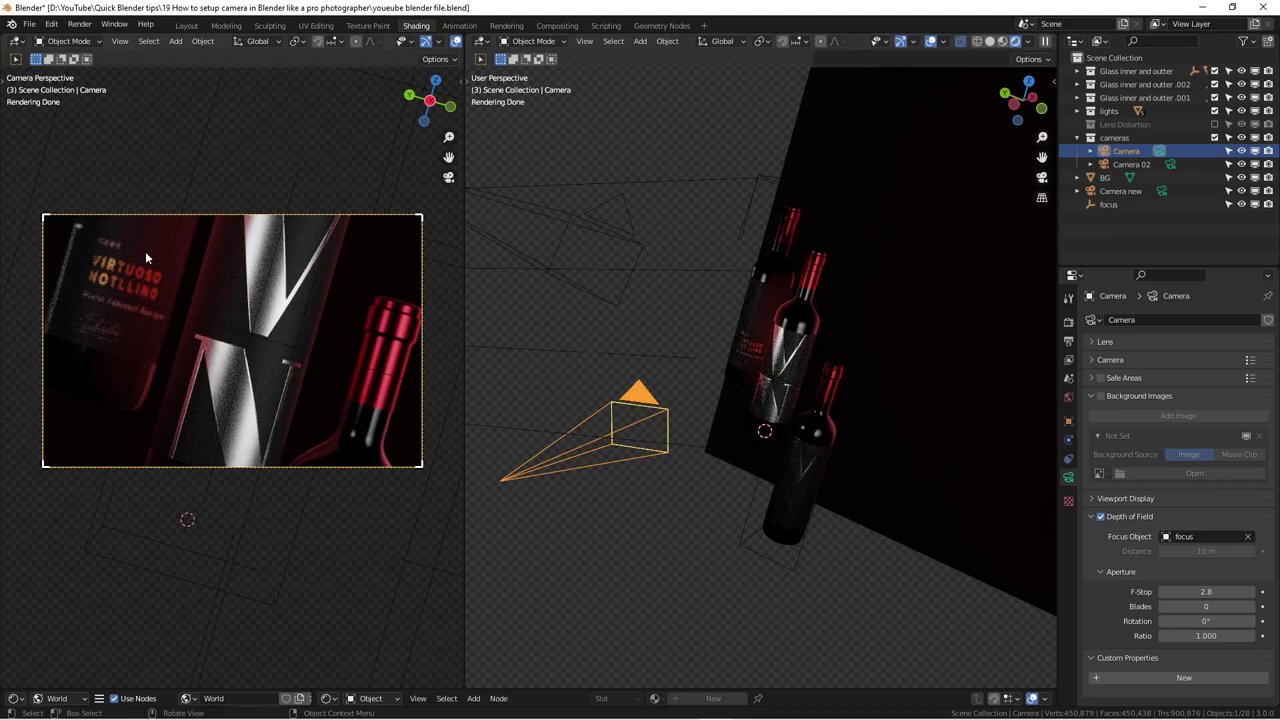
Step: Hide Camera new in the viewport and view the remaining camera setup around the bottles
scroll(300, 323, up, 1)
scroll(300, 323, down, 1)
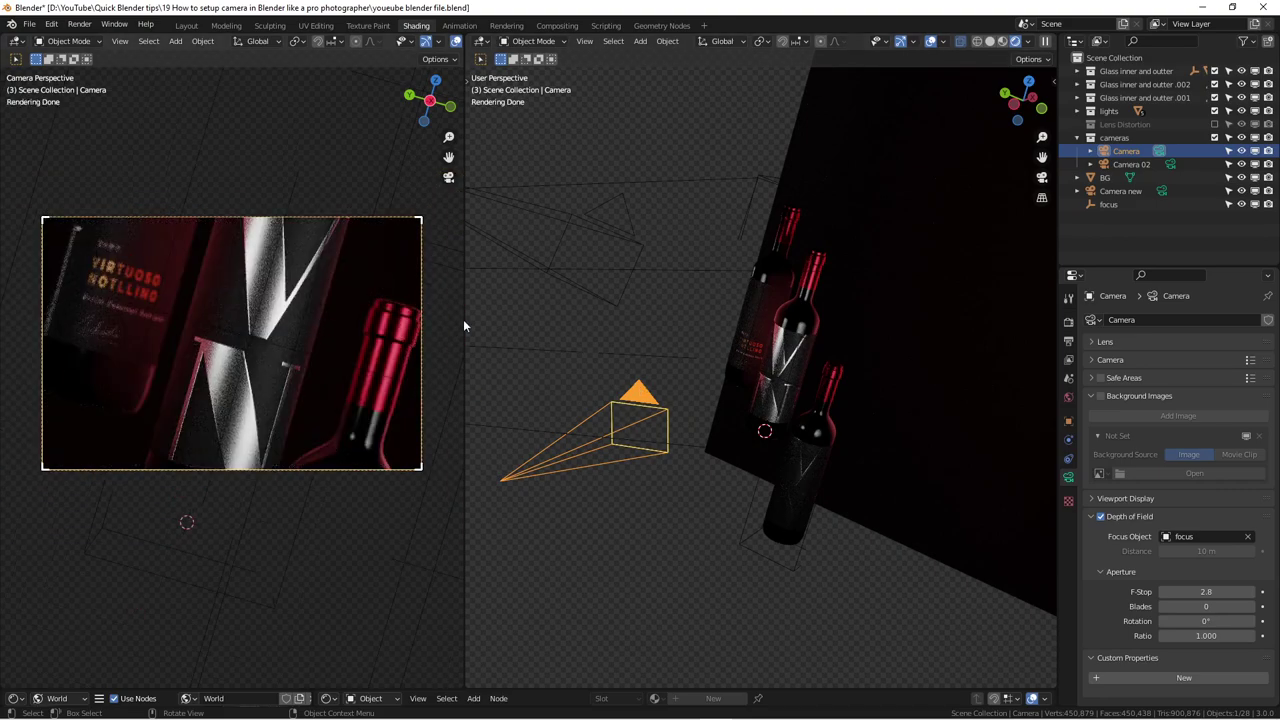
middle_drag(480, 335, 940, 390)
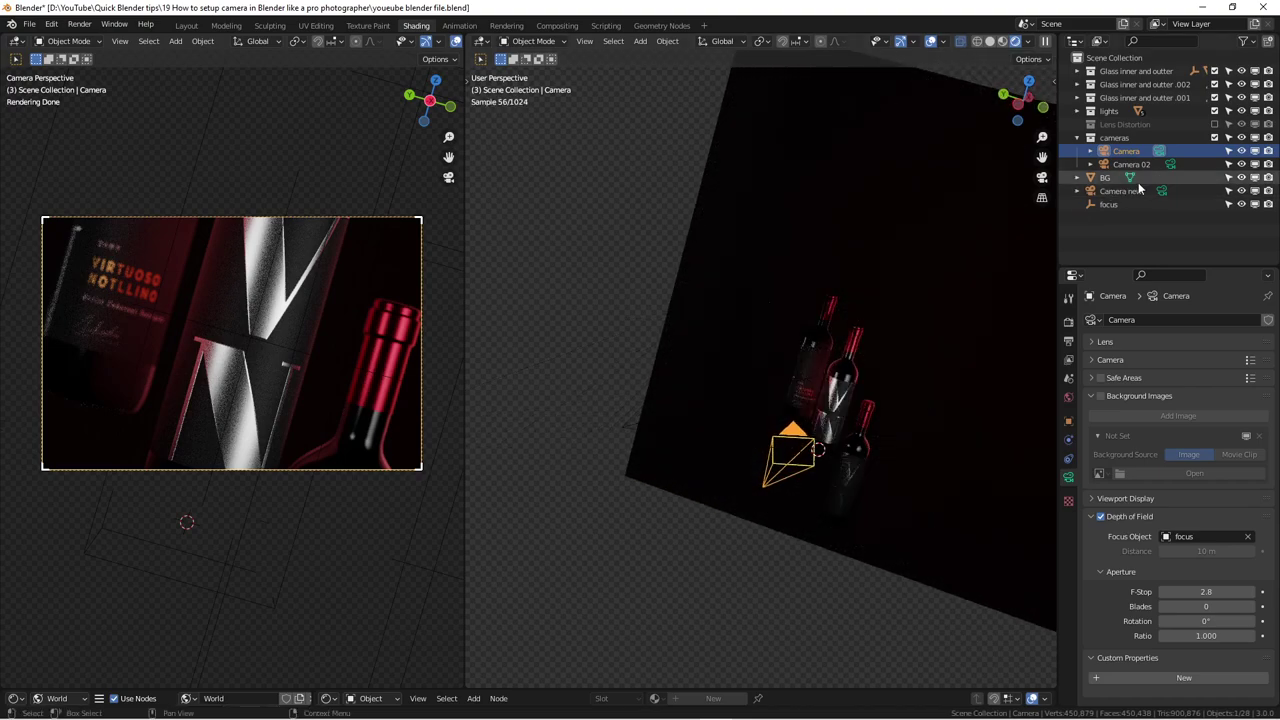
click(1242, 191)
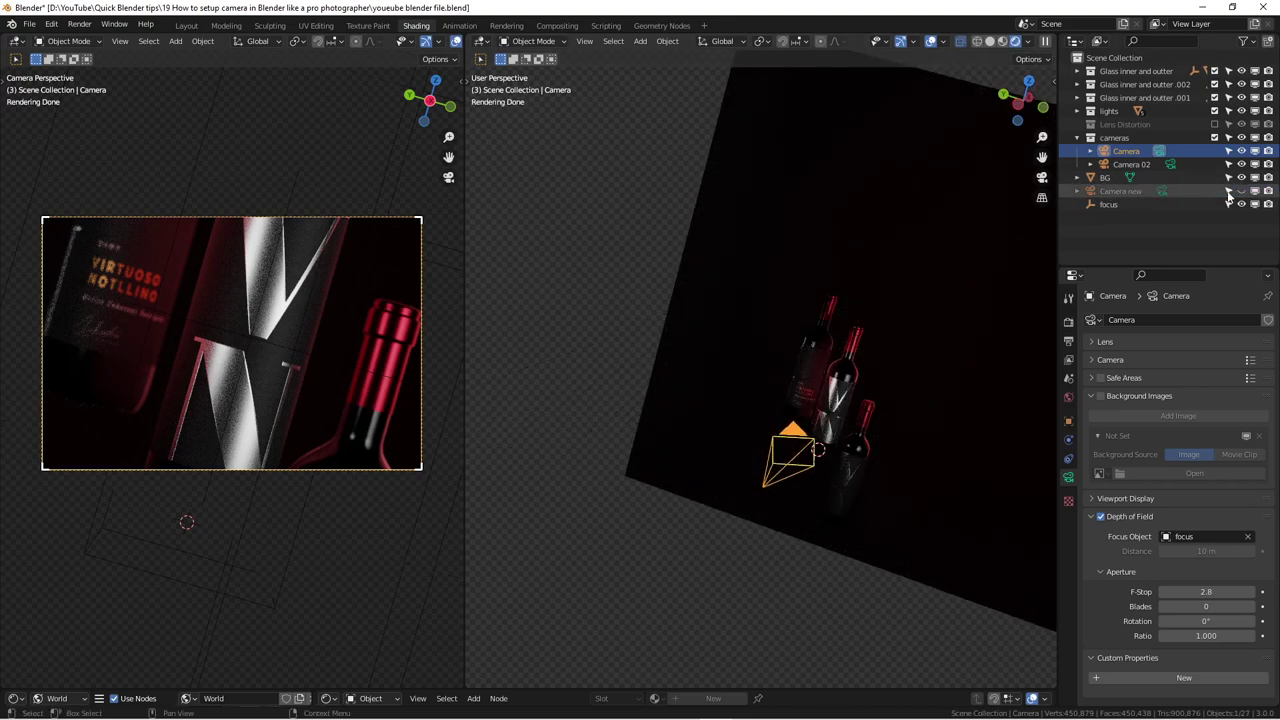
middle_drag(724, 396, 760, 400)
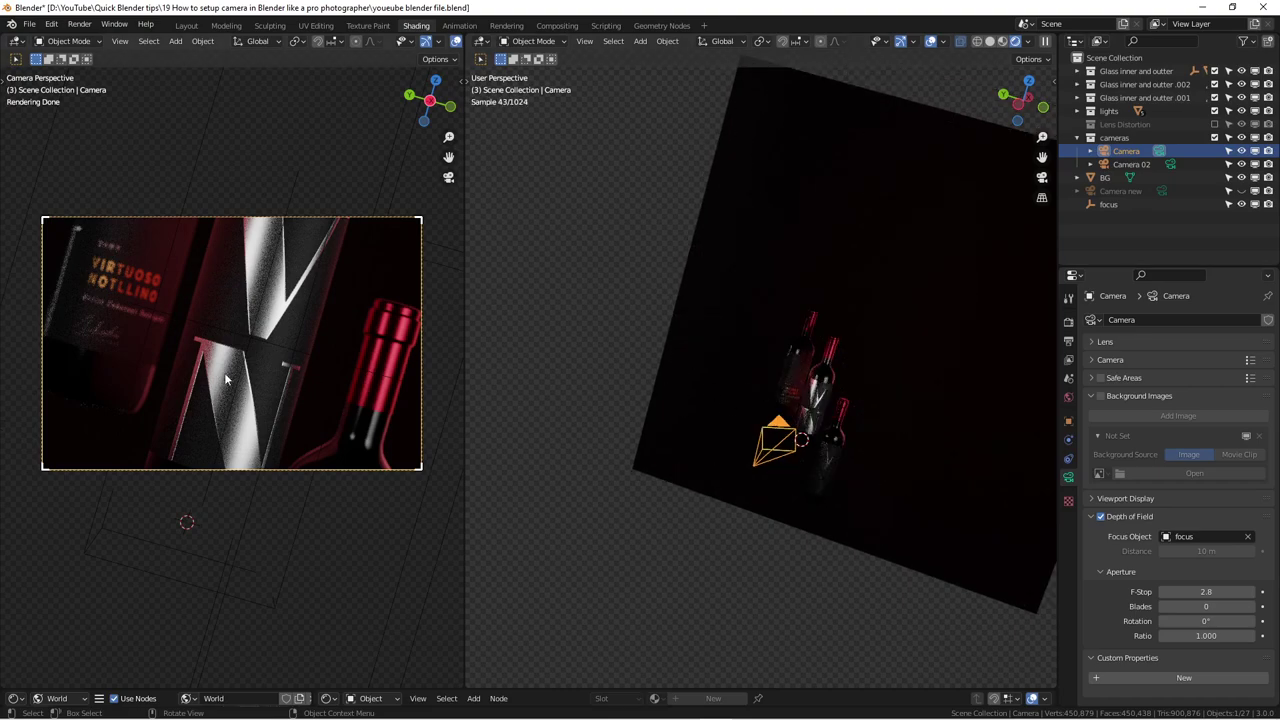
middle_drag(767, 343, 741, 321)
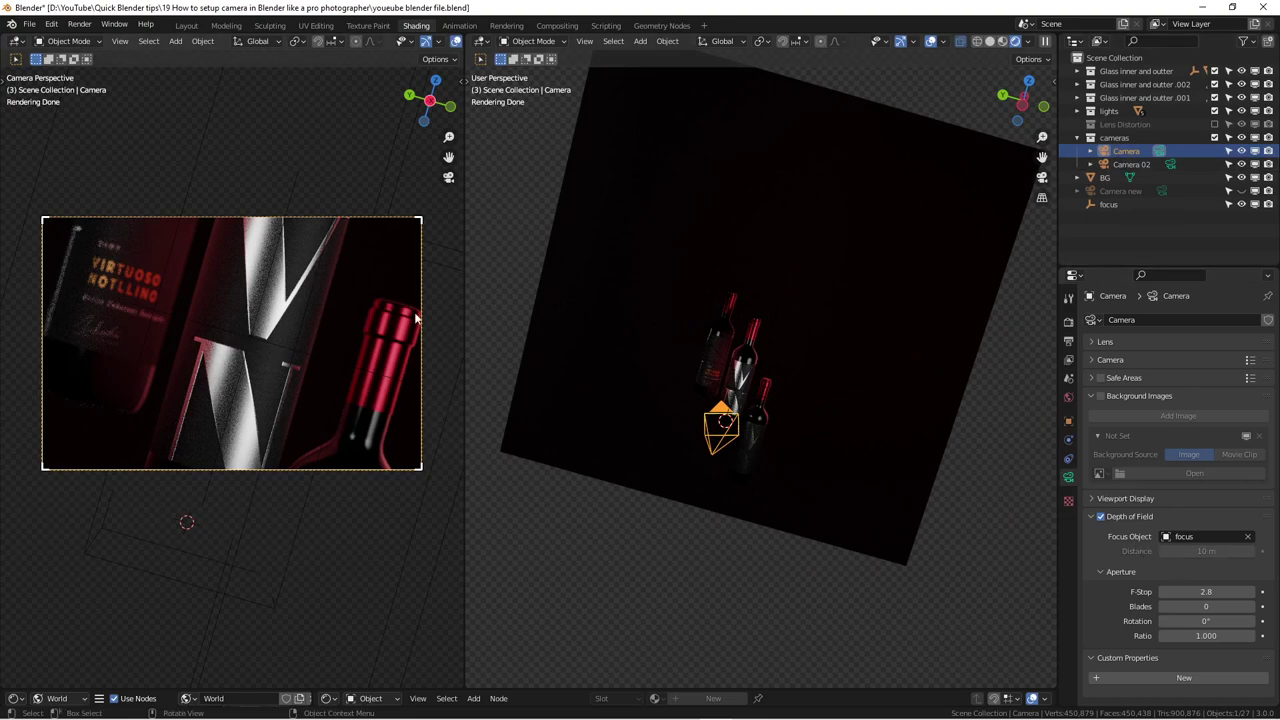
Step: Widen the camera view area to roughly two thirds of the workspace and enlarge the camera frame within it
drag(467, 317, 836, 318)
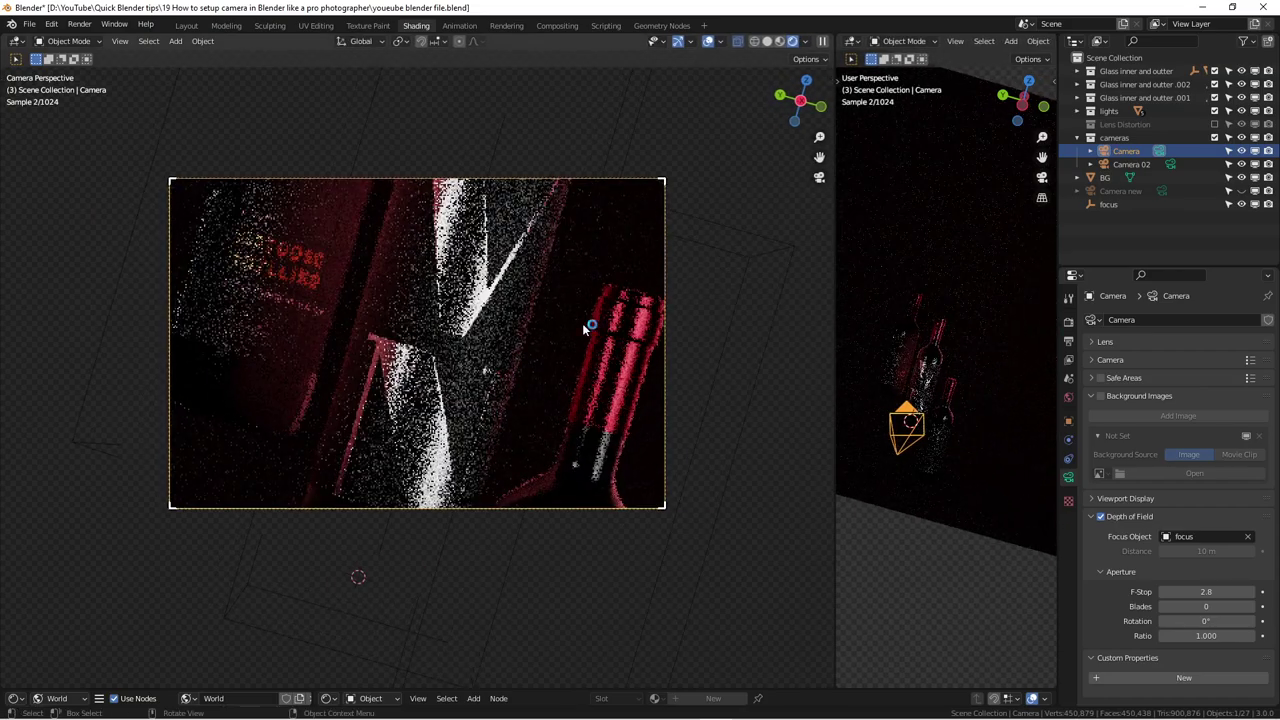
scroll(592, 340, up, 2)
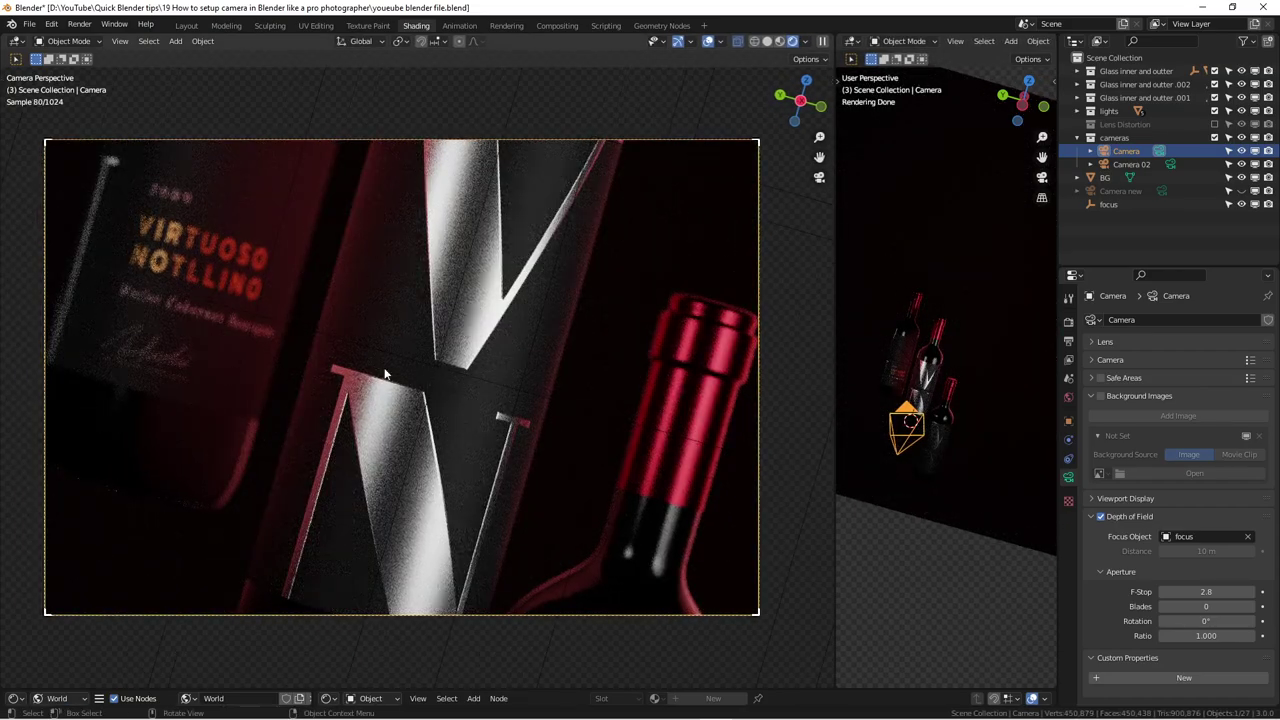
Step: Compare the depth-of-field blur of Camera by setting its F-Stop to 22 and back to 2.8
click(1207, 591)
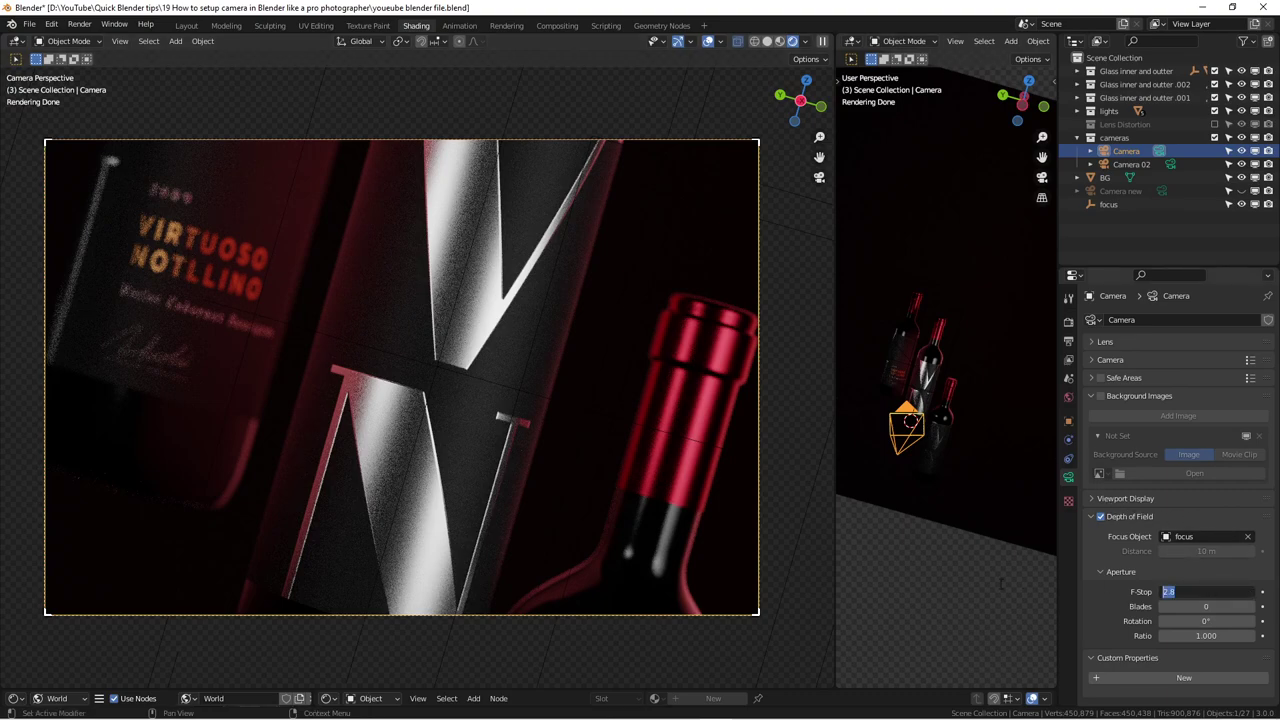
text(22)
key(Return)
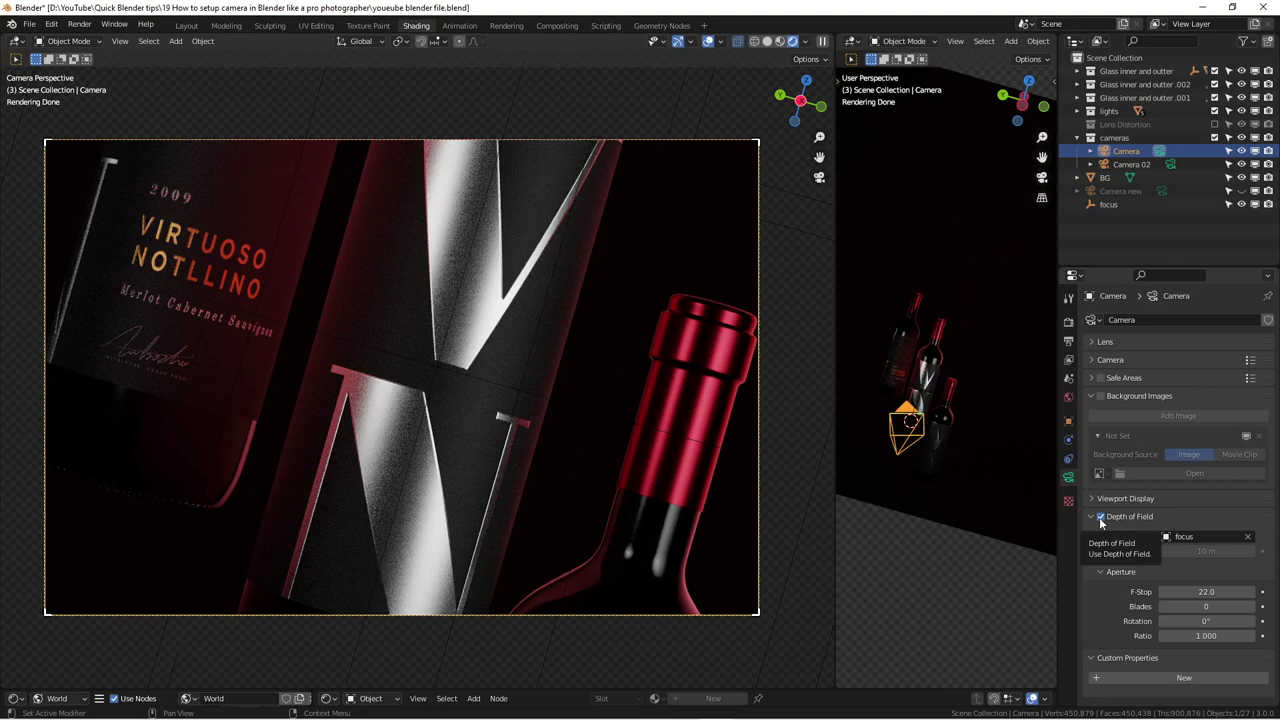
click(1215, 593)
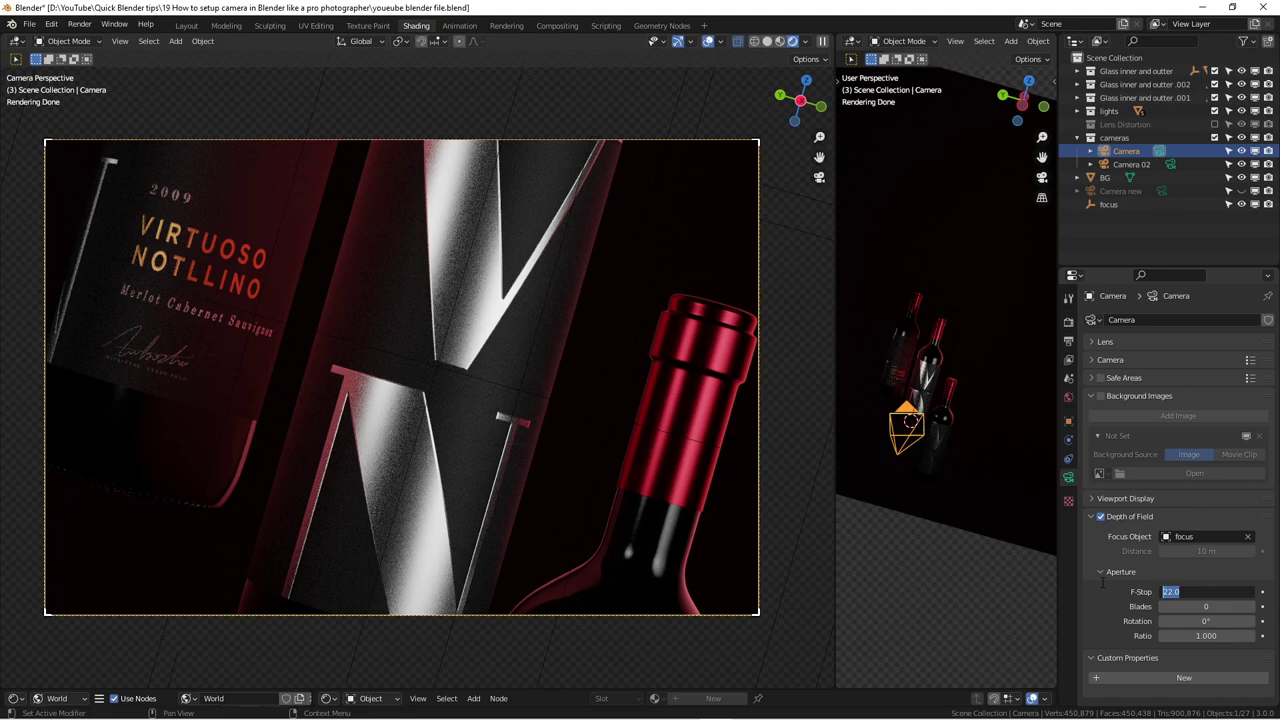
text(2.8)
key(Return)
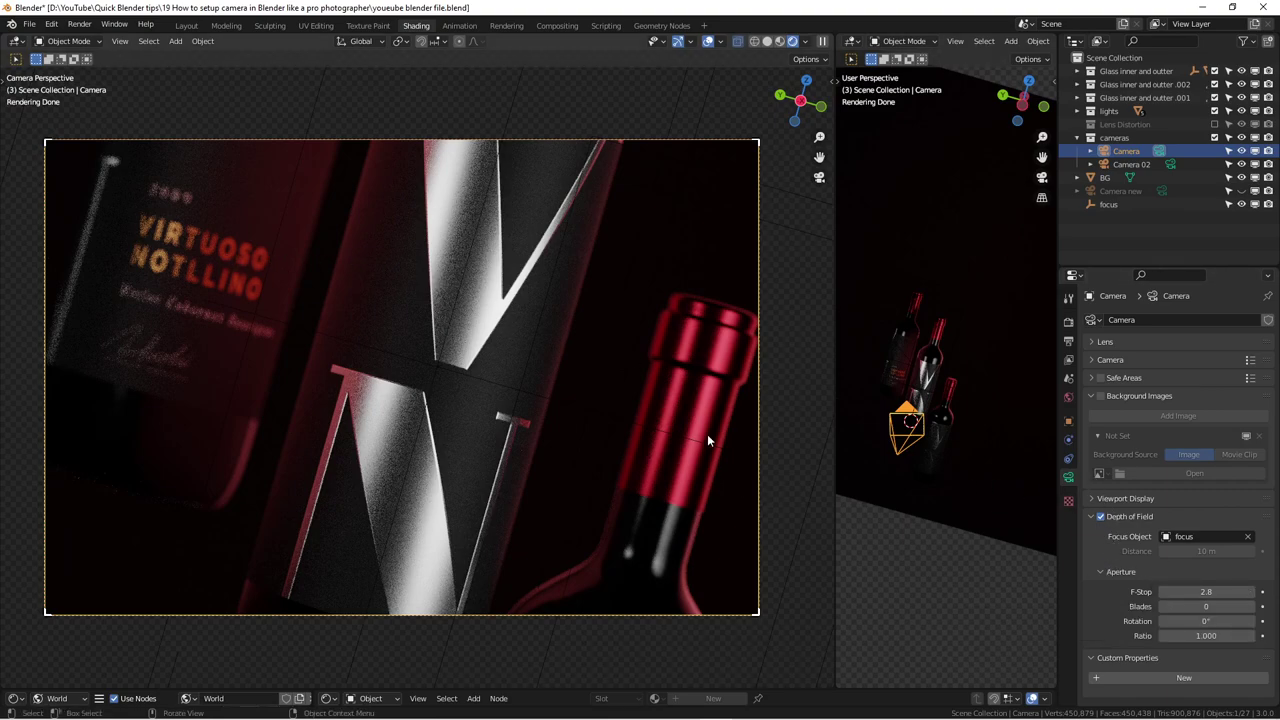
Step: Widen the camera view area further, narrowing the user perspective view to a thin strip beside it
scroll(578, 348, down, 3)
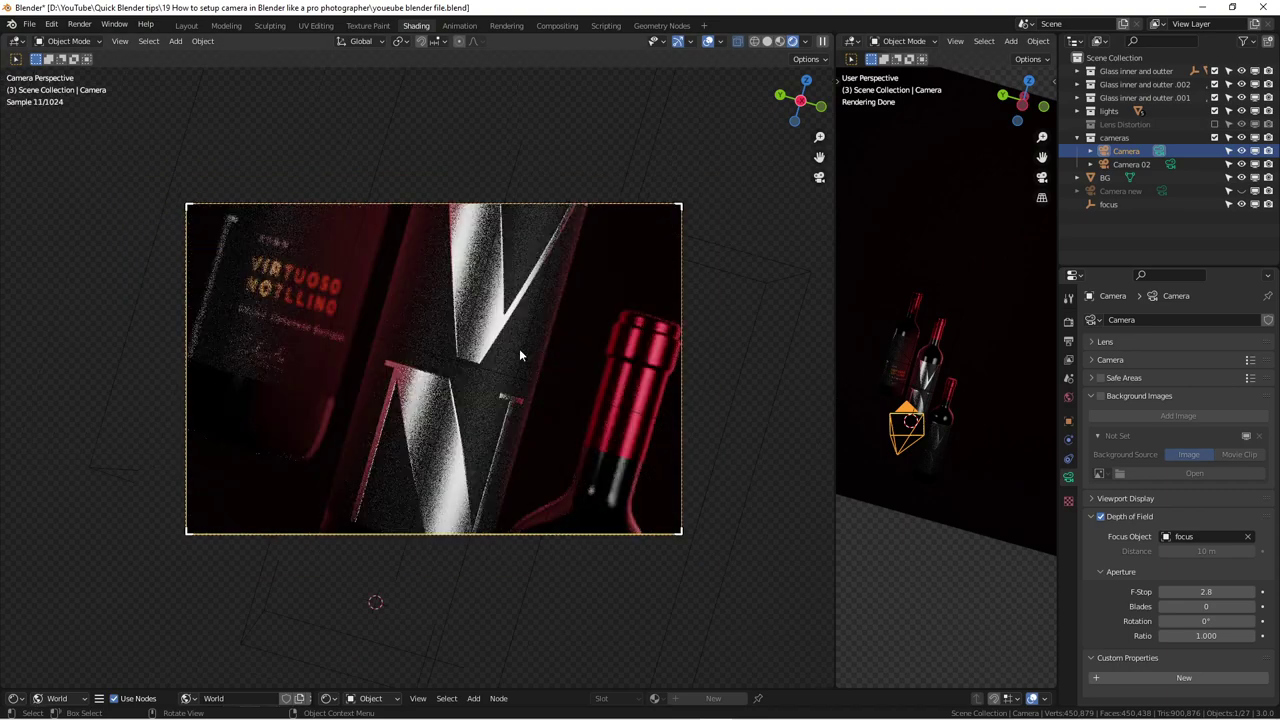
middle_drag(900, 300, 855, 345)
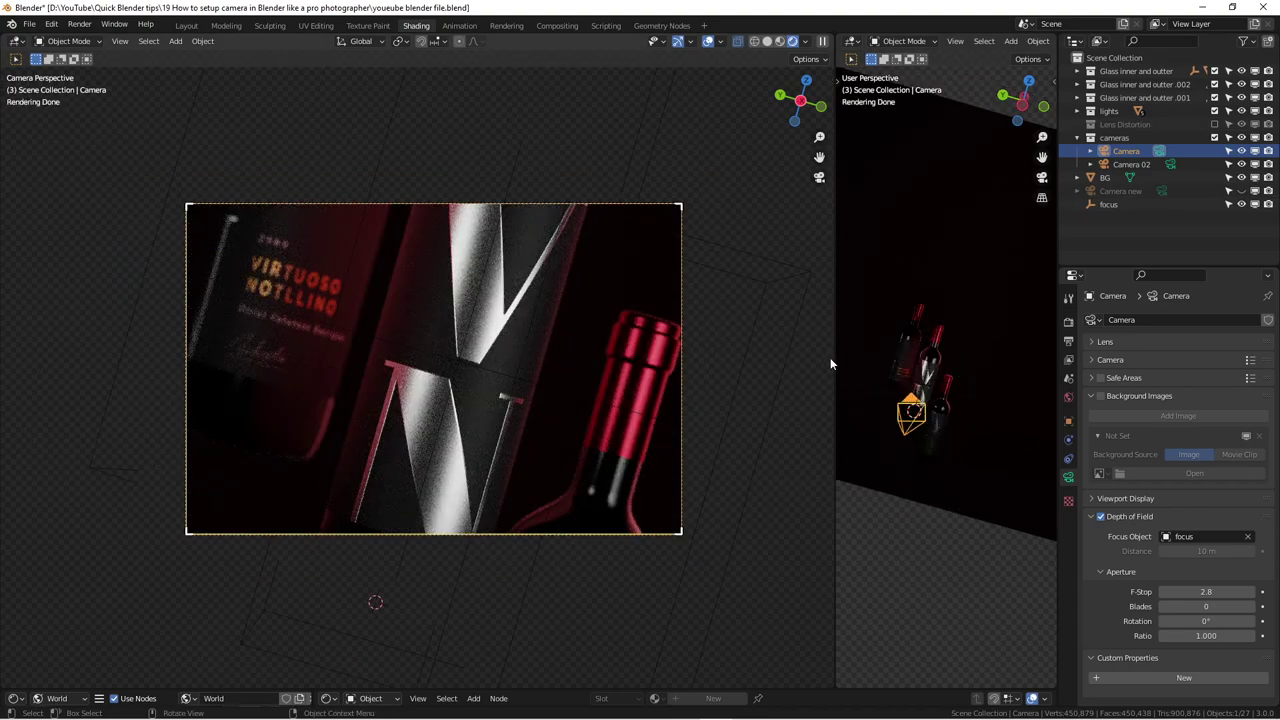
drag(832, 332, 943, 335)
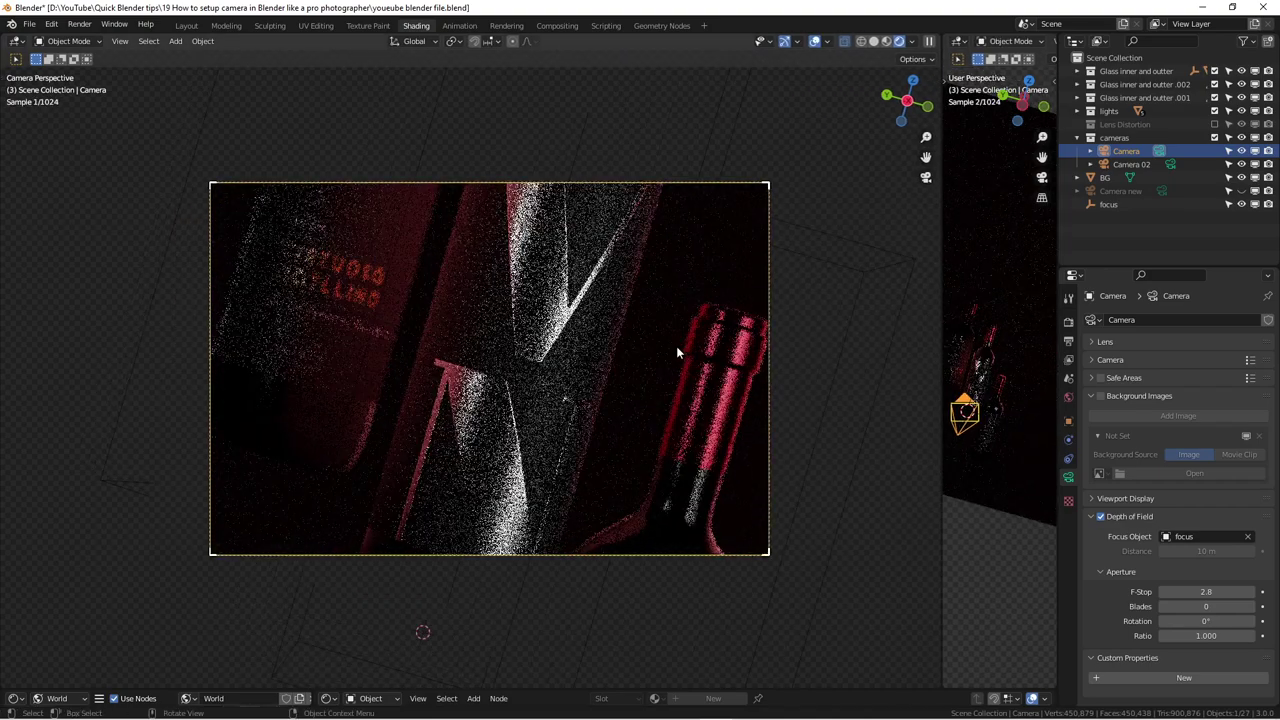
scroll(677, 344, up, 2)
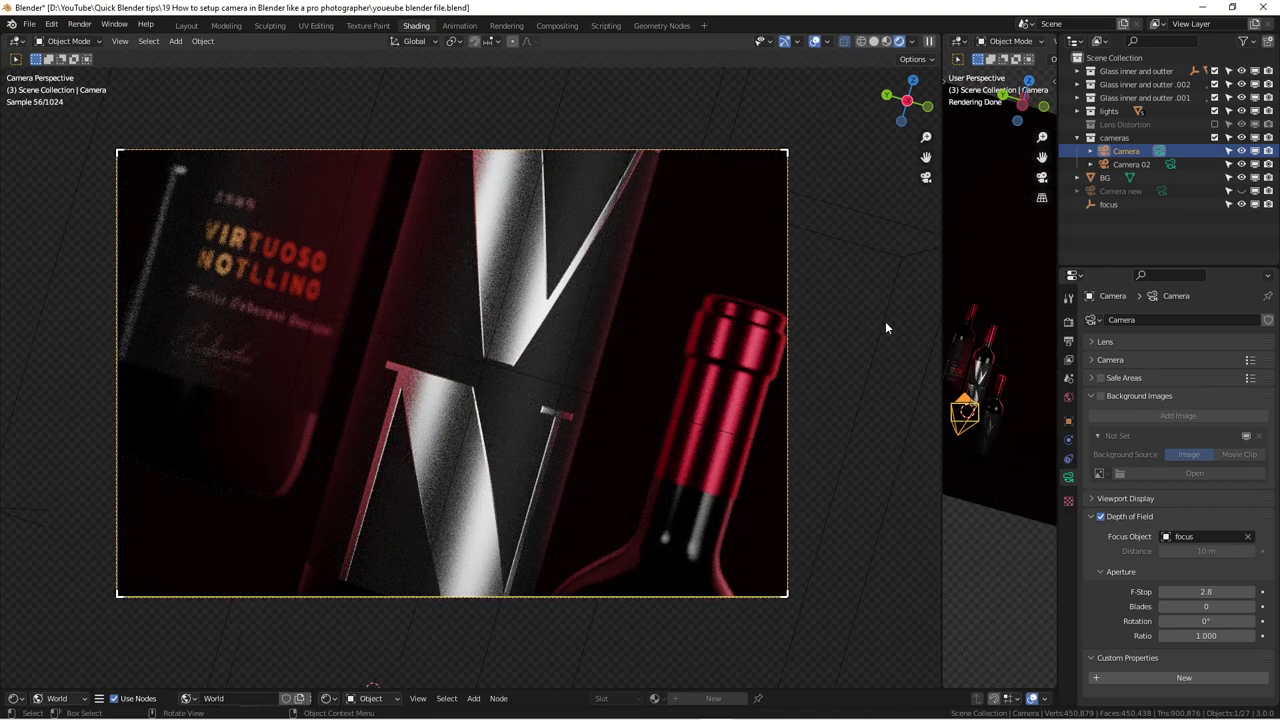